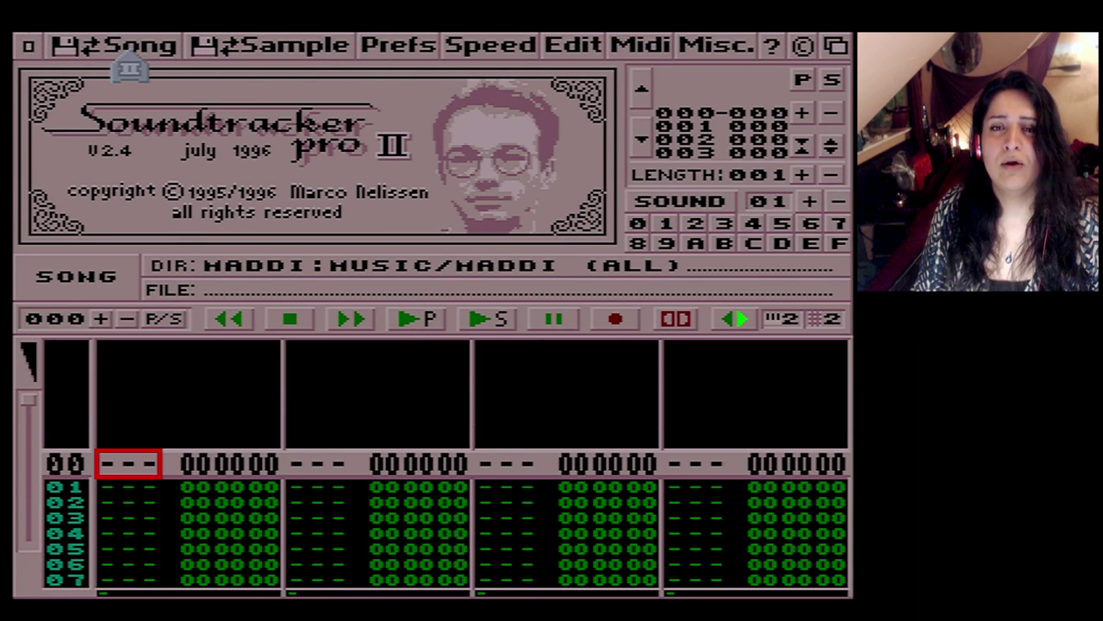
Step: Load 31) FAR WORLD from the song list, play it from the start and stop playback
{"action": "left_click", "coordinate": [129, 67]}
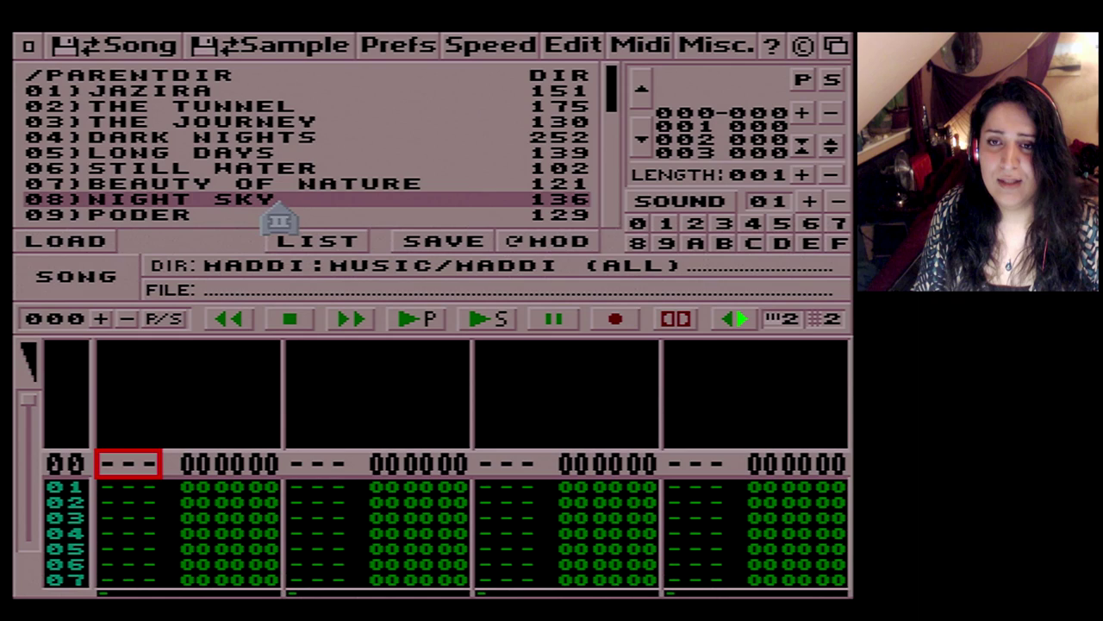
{"action": "scroll", "coordinate": [280, 220], "scroll_direction": "down", "scroll_amount": 8}
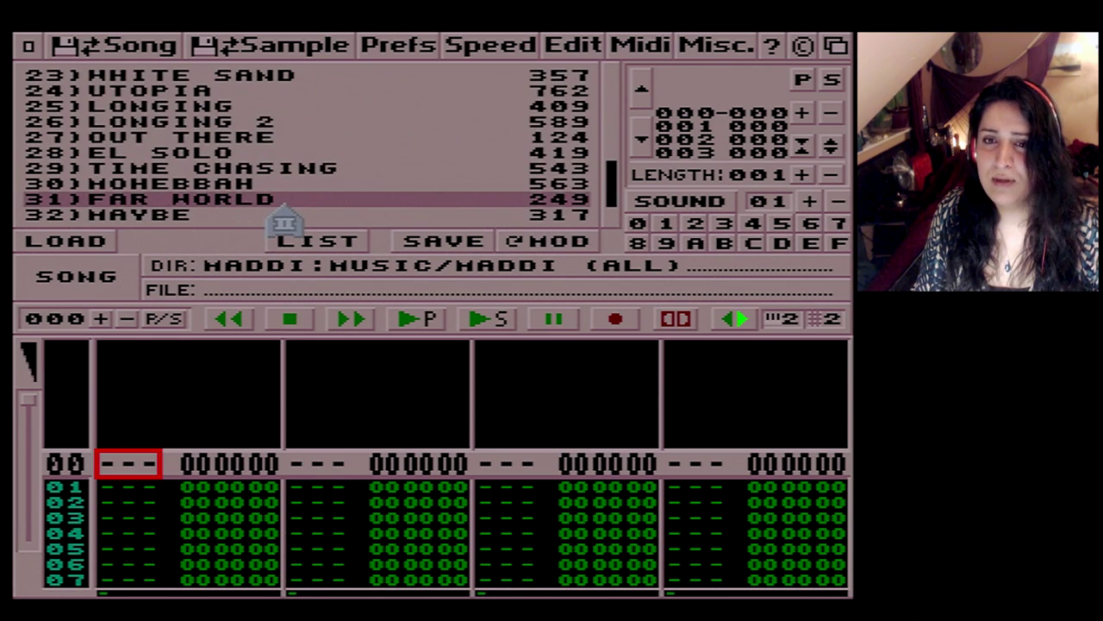
{"action": "scroll", "coordinate": [285, 223], "scroll_direction": "down", "scroll_amount": 3}
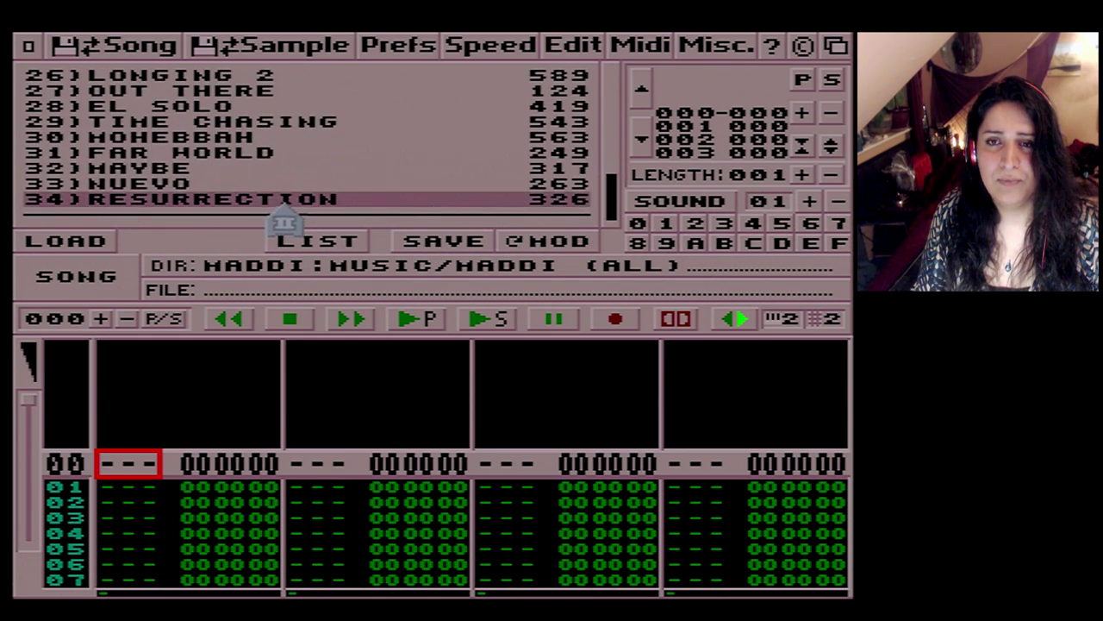
{"action": "left_click", "coordinate": [302, 160]}
{"action": "key", "text": "Alt_R"}
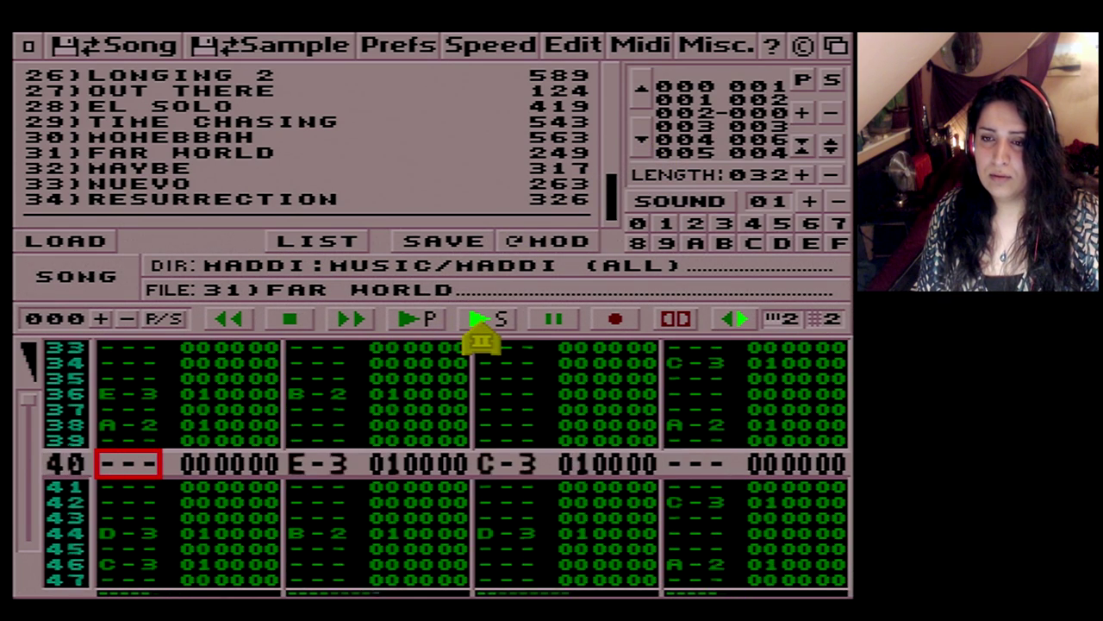
{"action": "left_click", "coordinate": [289, 323]}
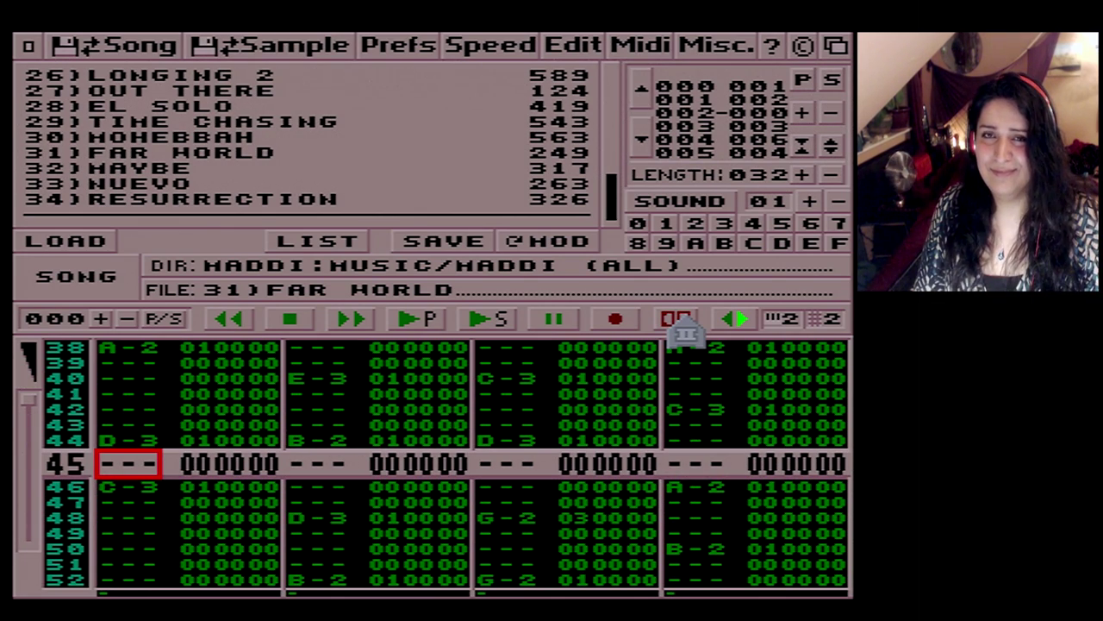
Step: Switch to the other song slot and load 14) FLYING HIGH from the song list into it
{"action": "left_click", "coordinate": [738, 328]}
{"action": "scroll", "coordinate": [289, 146], "scroll_direction": "up", "scroll_amount": 3}
{"action": "scroll", "coordinate": [293, 142], "scroll_direction": "up", "scroll_amount": 15}
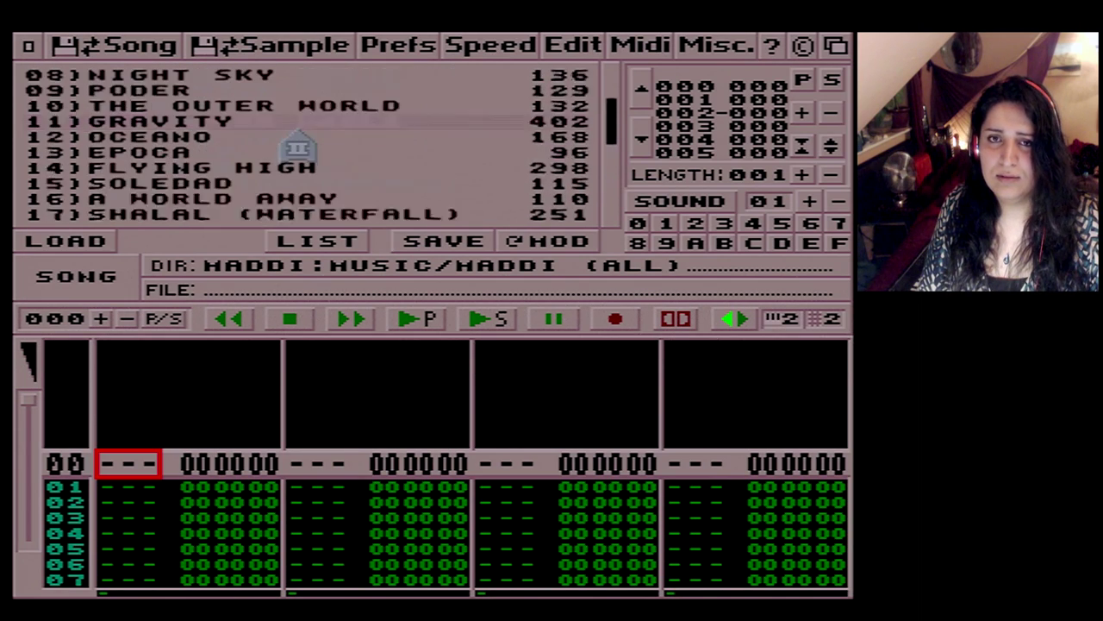
{"action": "scroll", "coordinate": [297, 149], "scroll_direction": "up", "scroll_amount": 2}
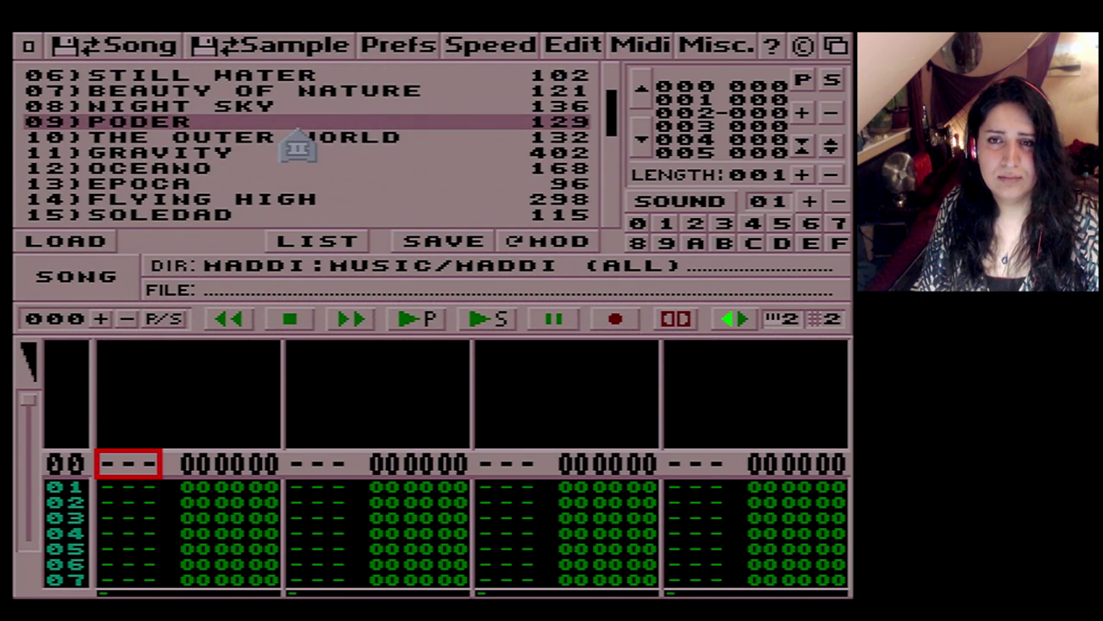
{"action": "left_click", "coordinate": [294, 204]}
{"action": "key", "text": "Alt_R"}
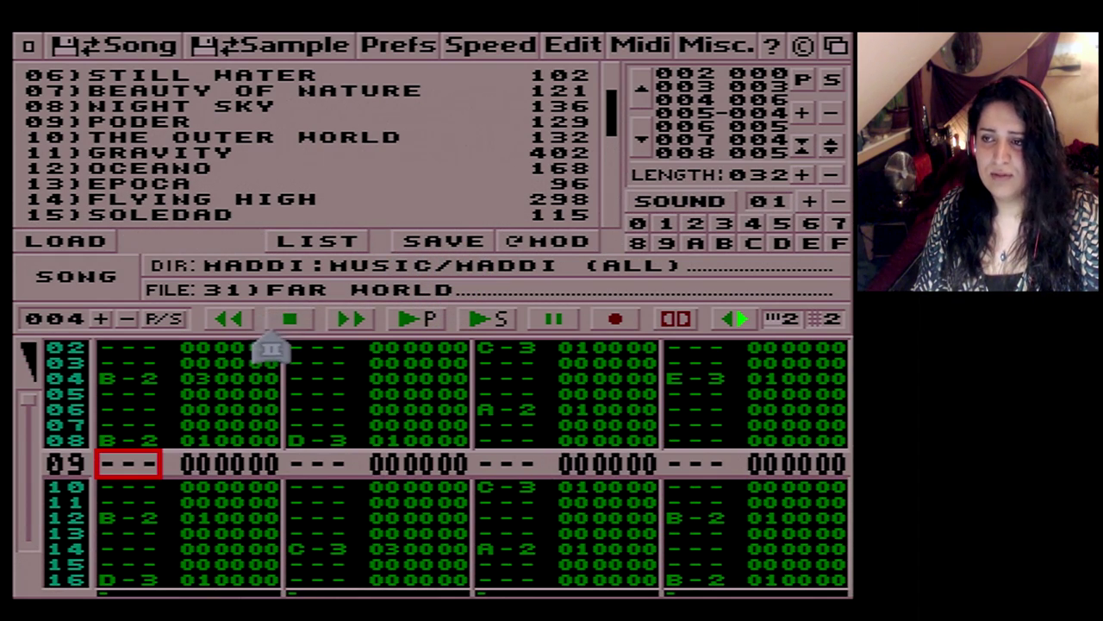
Step: Save a copy of the current song as 31) FAR WORLD 2, and set the file name back to 31) FAR WORLD
{"action": "left_click", "coordinate": [448, 242]}
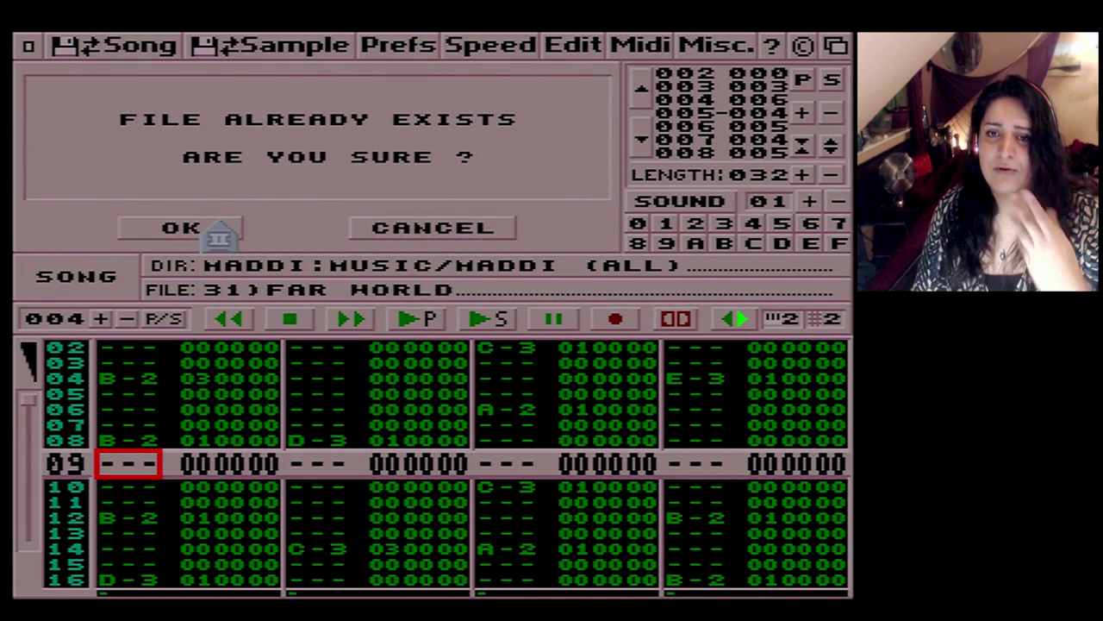
{"action": "left_click", "coordinate": [367, 226]}
{"action": "left_click", "coordinate": [487, 291]}
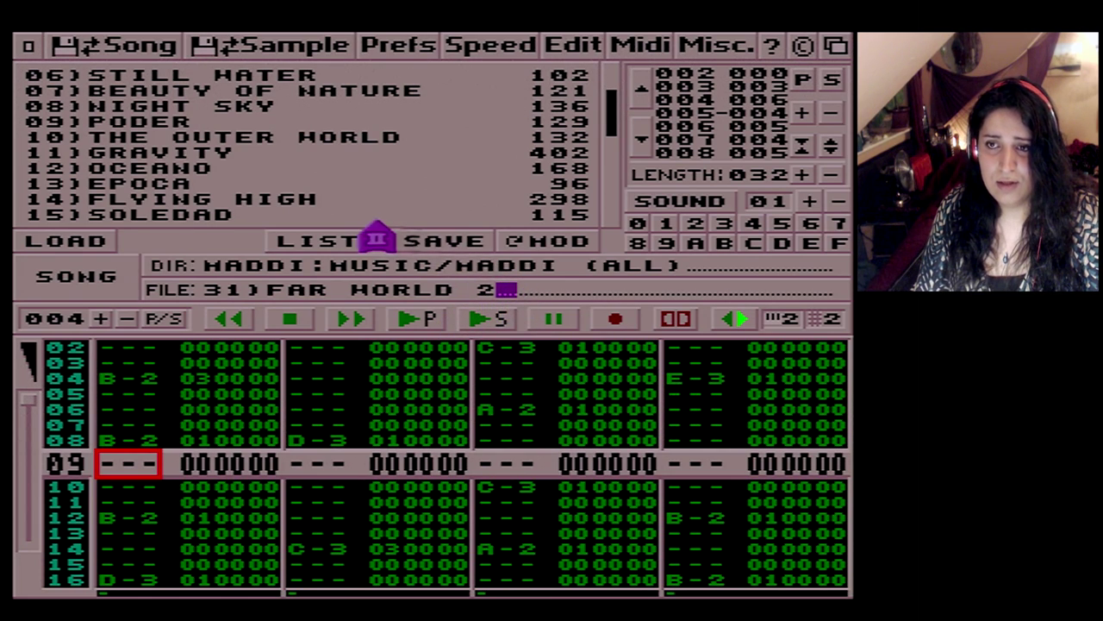
{"action": "key", "text": "Return"}
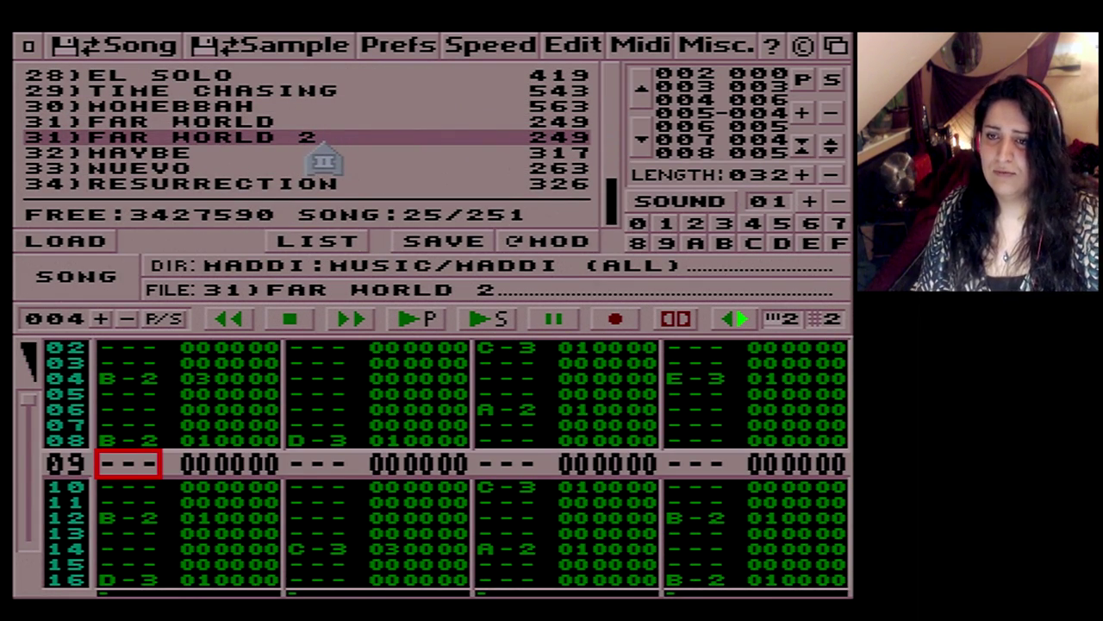
{"action": "left_click", "coordinate": [505, 296]}
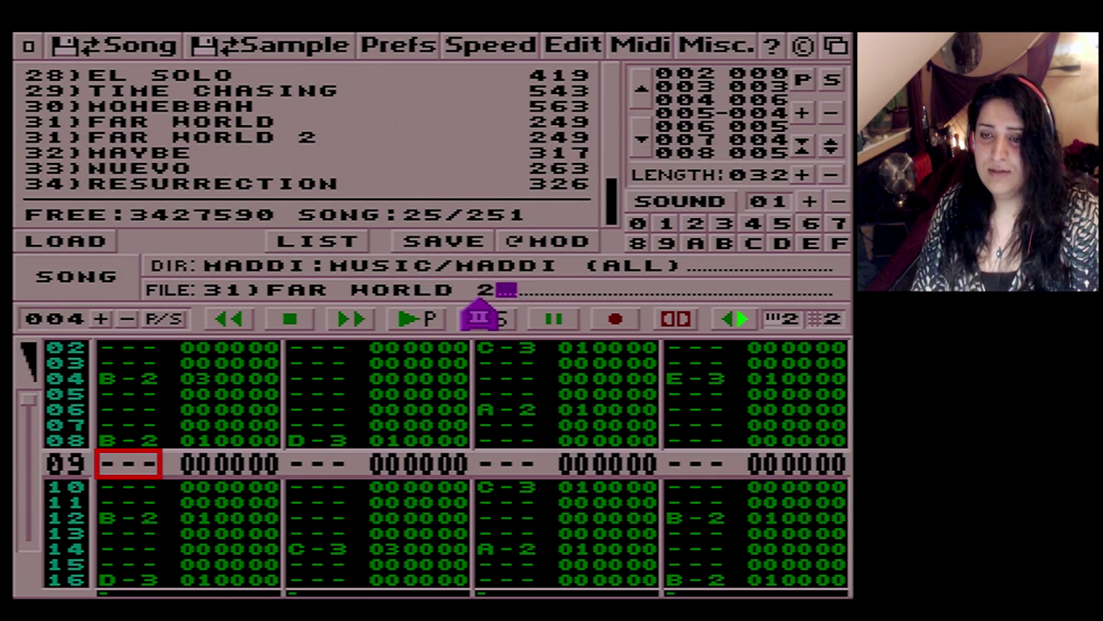
{"action": "key", "text": "Return"}
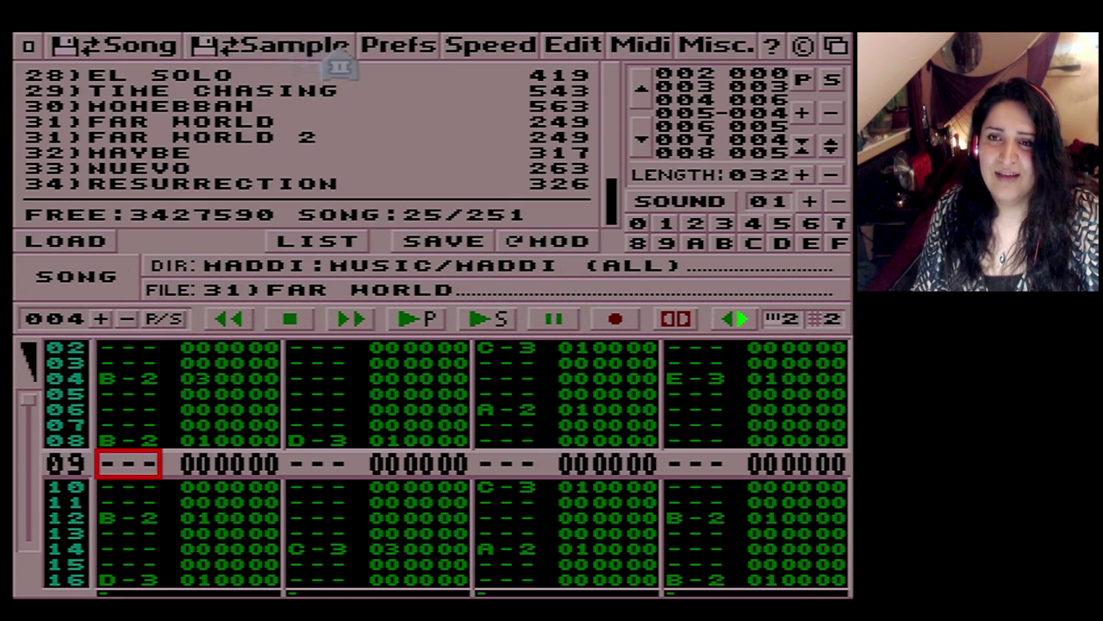
Step: Review the miscellaneous preferences and play the song with Follow Song enabled, stopping it after a short listen
{"action": "left_click", "coordinate": [409, 55]}
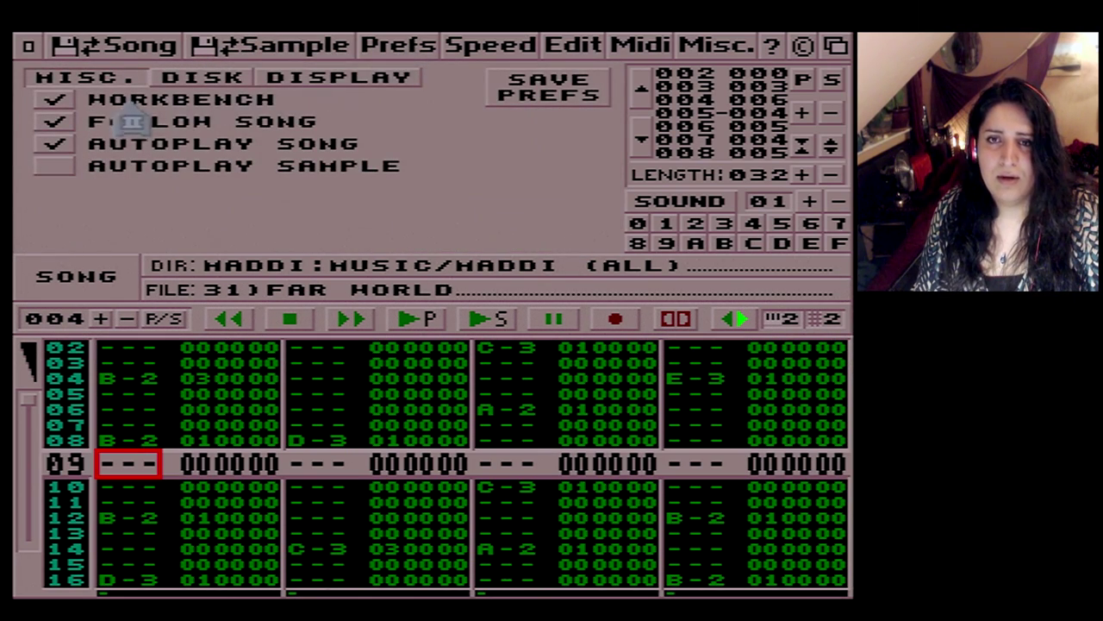
{"action": "left_click", "coordinate": [55, 110]}
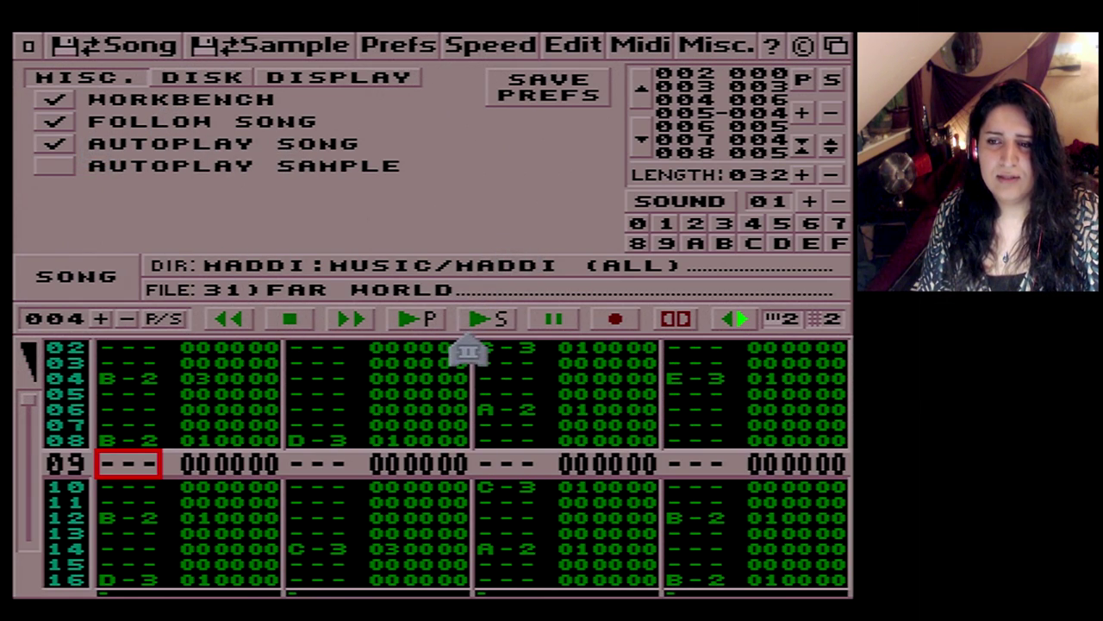
{"action": "left_click", "coordinate": [479, 321]}
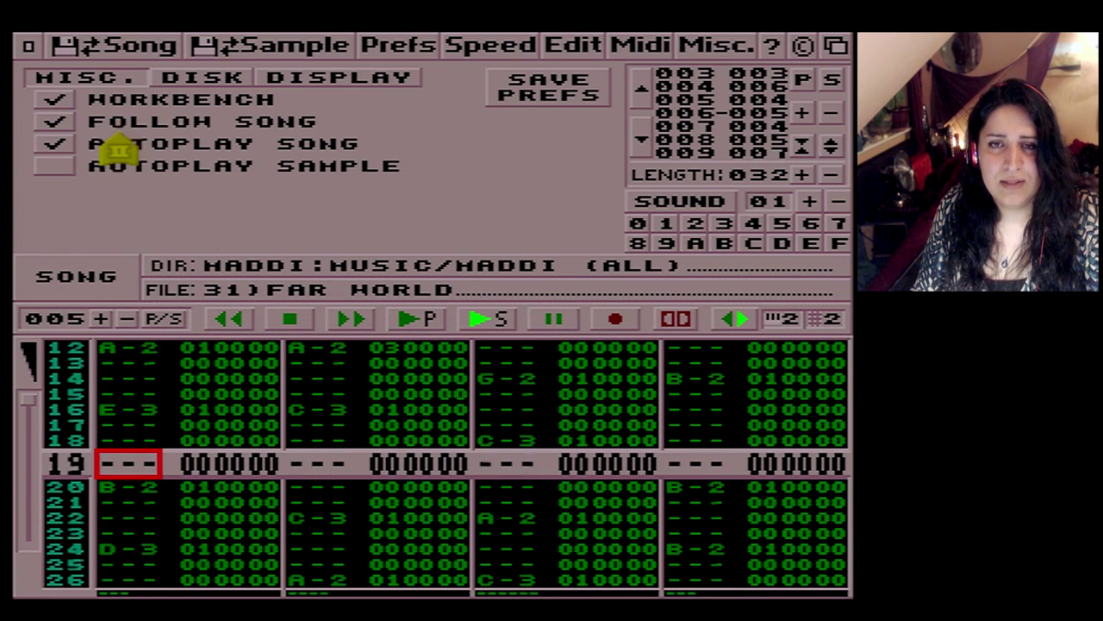
{"action": "left_click", "coordinate": [290, 320]}
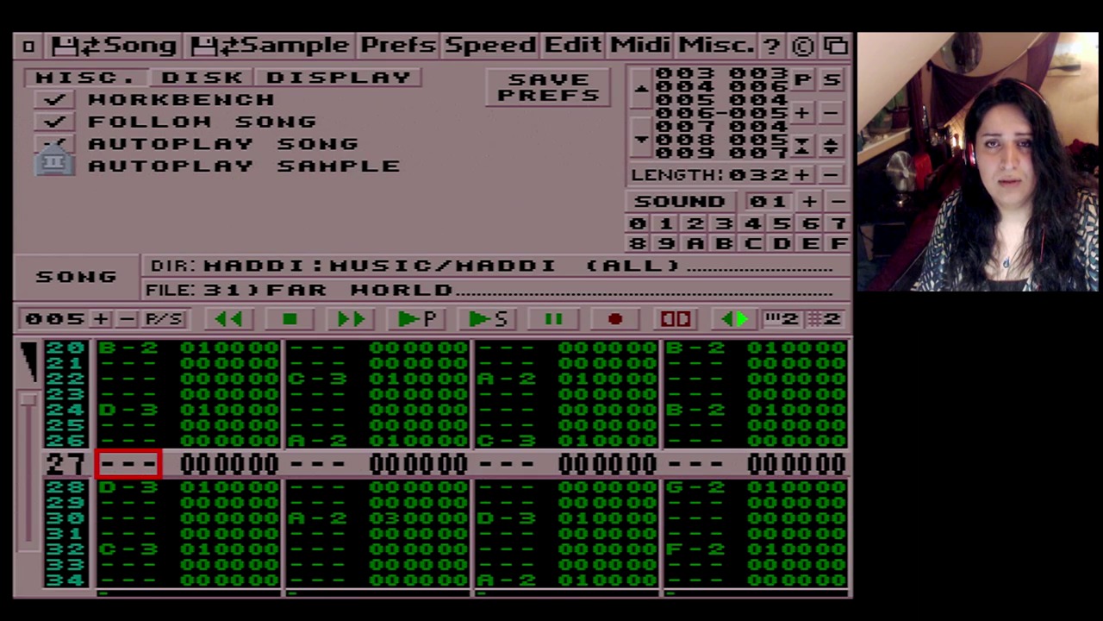
Step: Load 14) FLYING HIGH from the song list and stop its automatic playback
{"action": "left_click", "coordinate": [143, 53]}
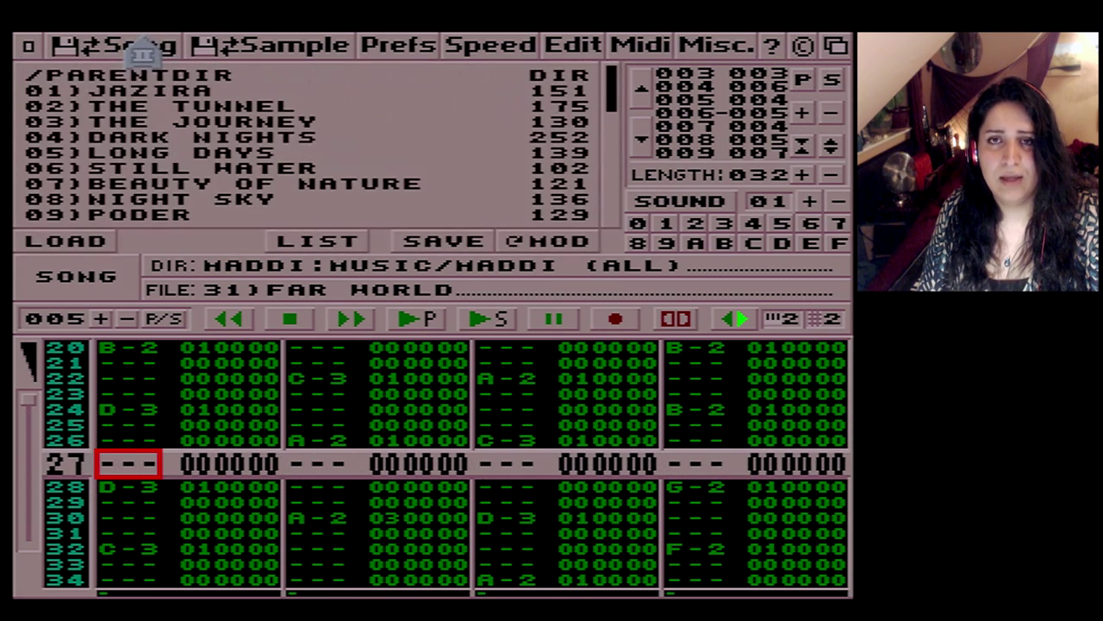
{"action": "scroll", "coordinate": [293, 164], "scroll_direction": "down", "scroll_amount": 4}
{"action": "scroll", "coordinate": [323, 127], "scroll_direction": "up", "scroll_amount": 3}
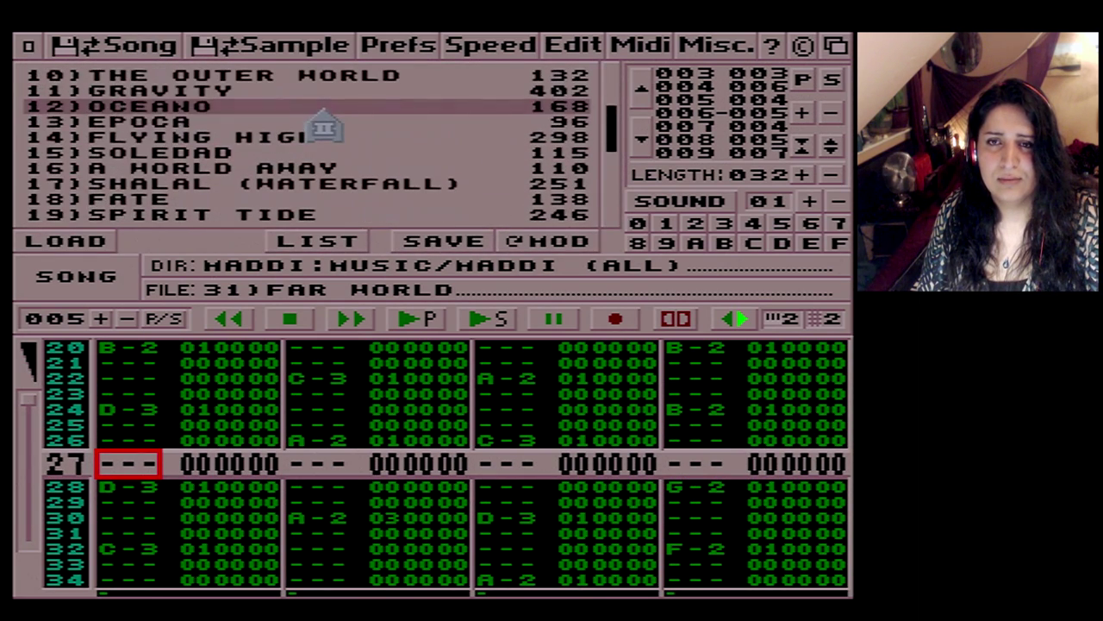
{"action": "left_click", "coordinate": [320, 136]}
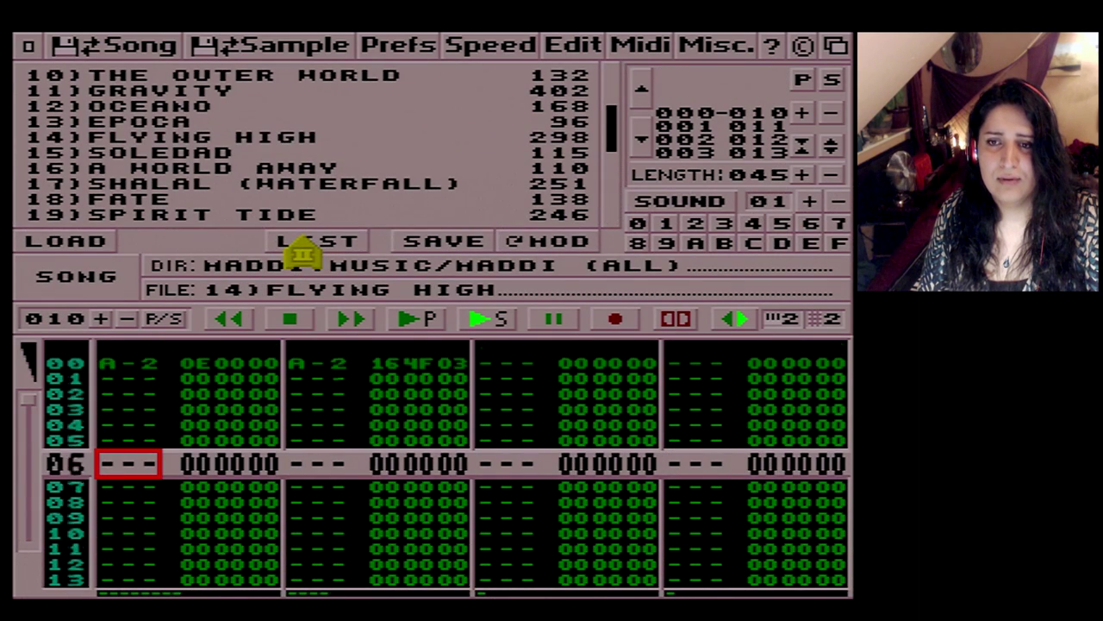
{"action": "left_click", "coordinate": [288, 322]}
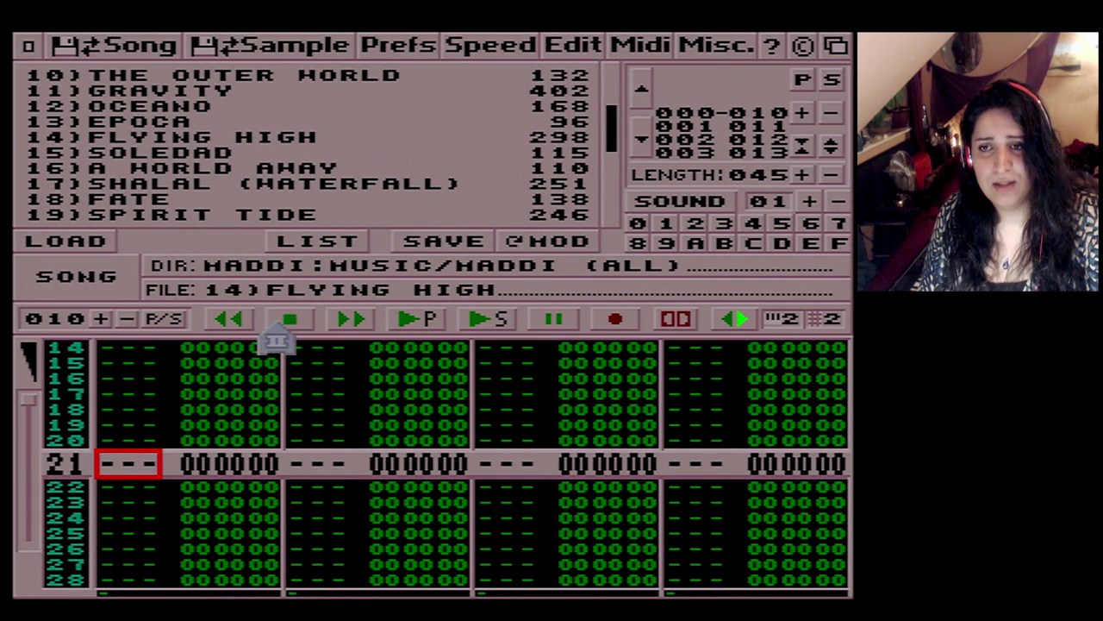
Step: Review the miscellaneous preferences again and load 31) FAR WORLD from the song list
{"action": "left_click", "coordinate": [707, 47]}
{"action": "left_click", "coordinate": [426, 50]}
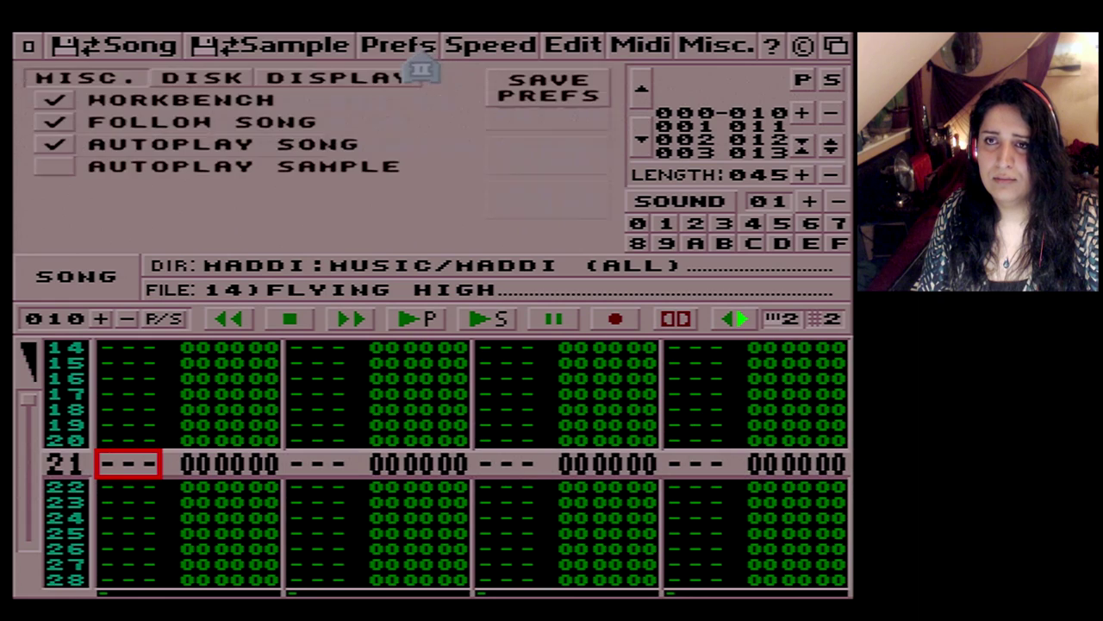
{"action": "left_click", "coordinate": [135, 47]}
{"action": "scroll", "coordinate": [240, 221], "scroll_direction": "down", "scroll_amount": 1}
{"action": "scroll", "coordinate": [241, 216], "scroll_direction": "down", "scroll_amount": 6}
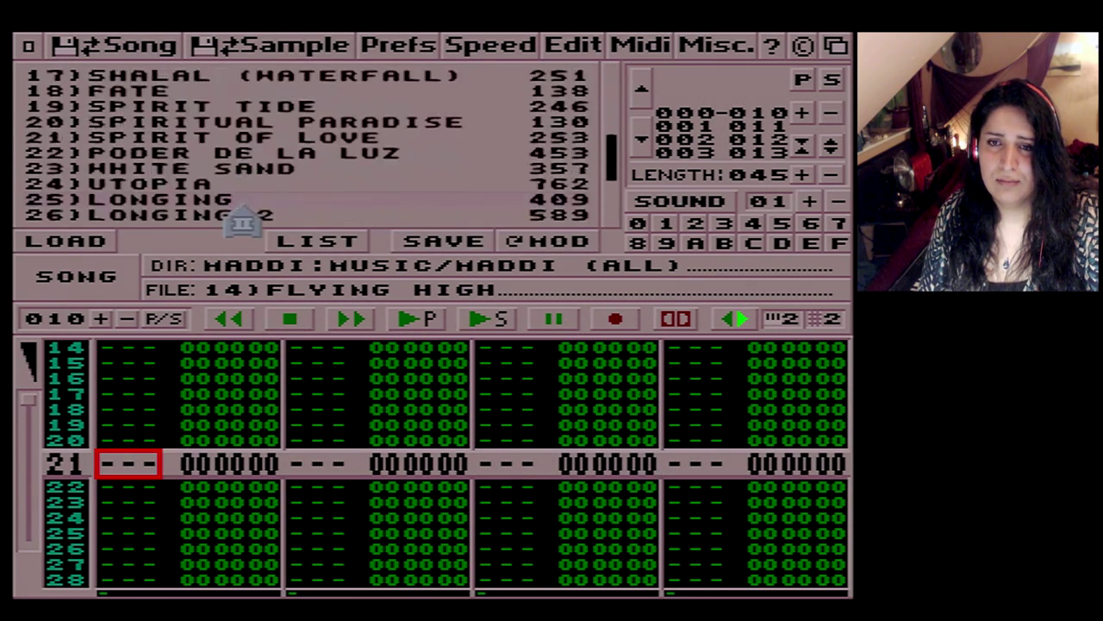
{"action": "left_click", "coordinate": [285, 123]}
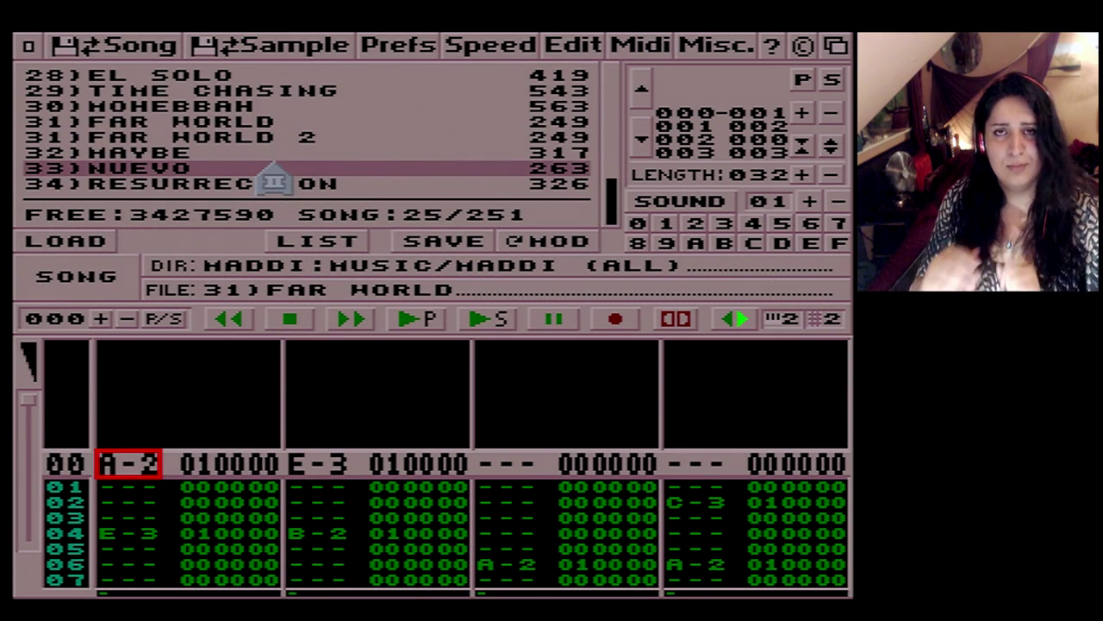
Step: View the disk preferences and try selecting different songs one after another in the song list
{"action": "left_click", "coordinate": [398, 45]}
{"action": "left_click", "coordinate": [211, 77]}
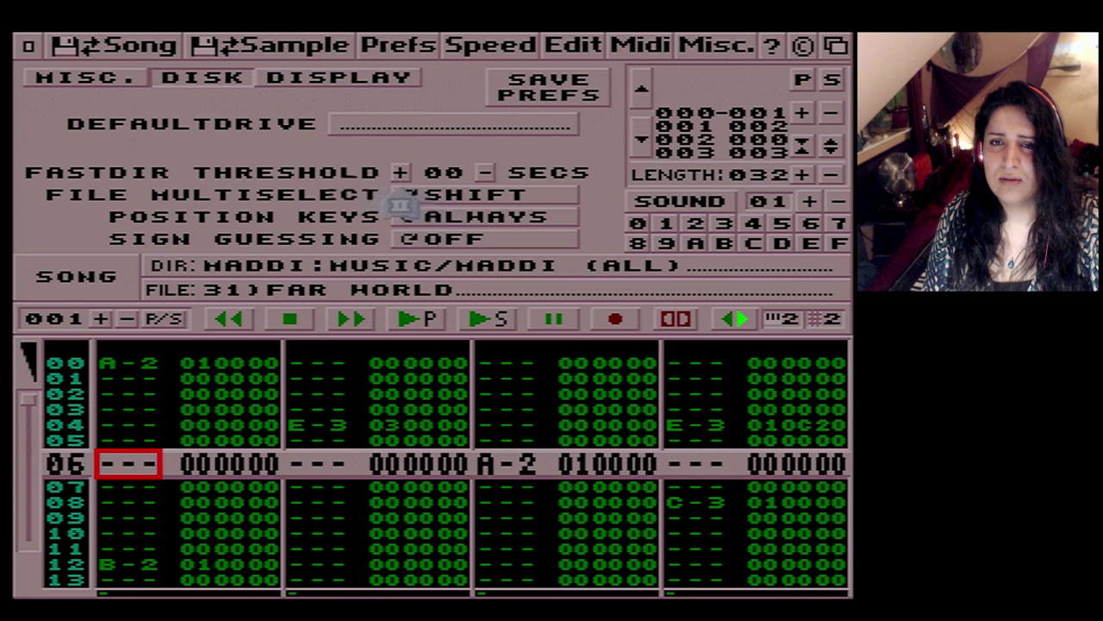
{"action": "left_click", "coordinate": [129, 52]}
{"action": "left_click", "coordinate": [357, 157]}
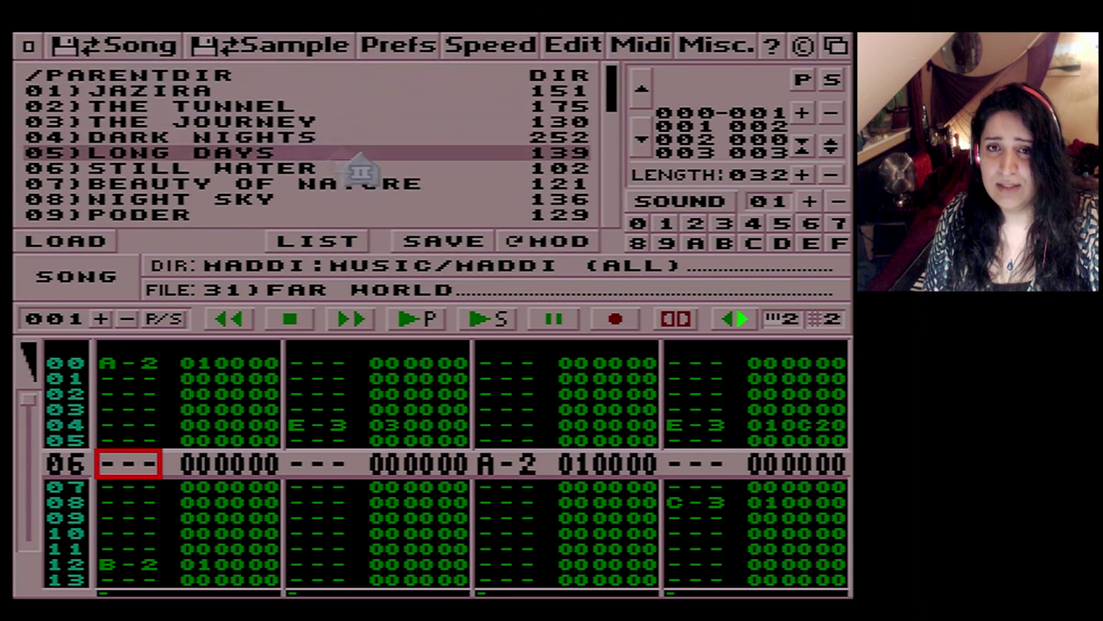
{"action": "left_click", "coordinate": [360, 146]}
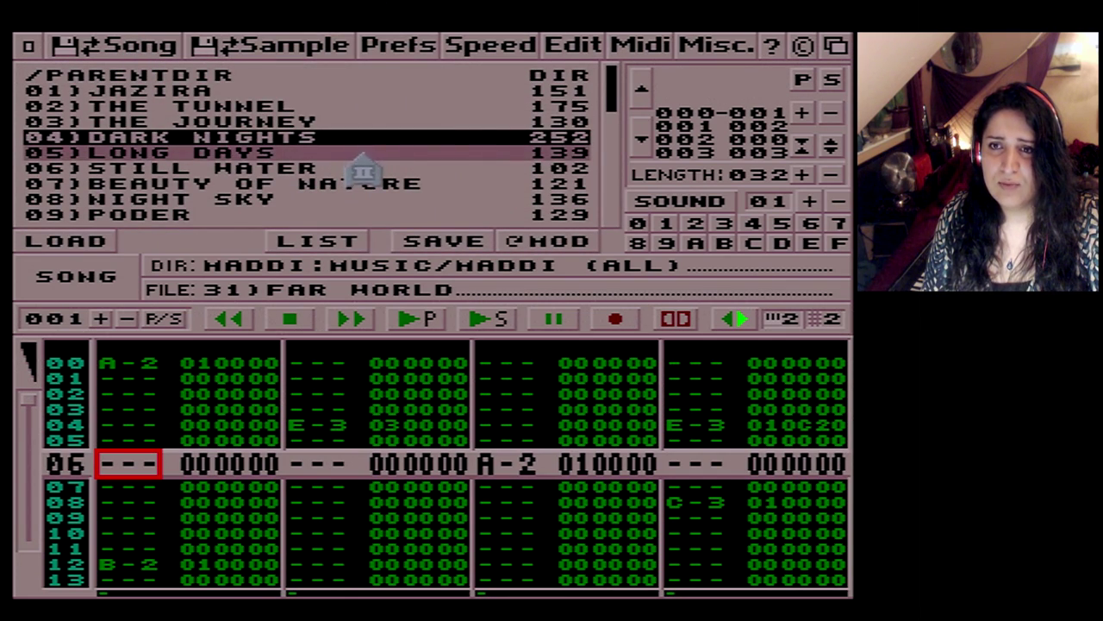
{"action": "left_click", "coordinate": [364, 169]}
{"action": "left_click", "coordinate": [365, 183]}
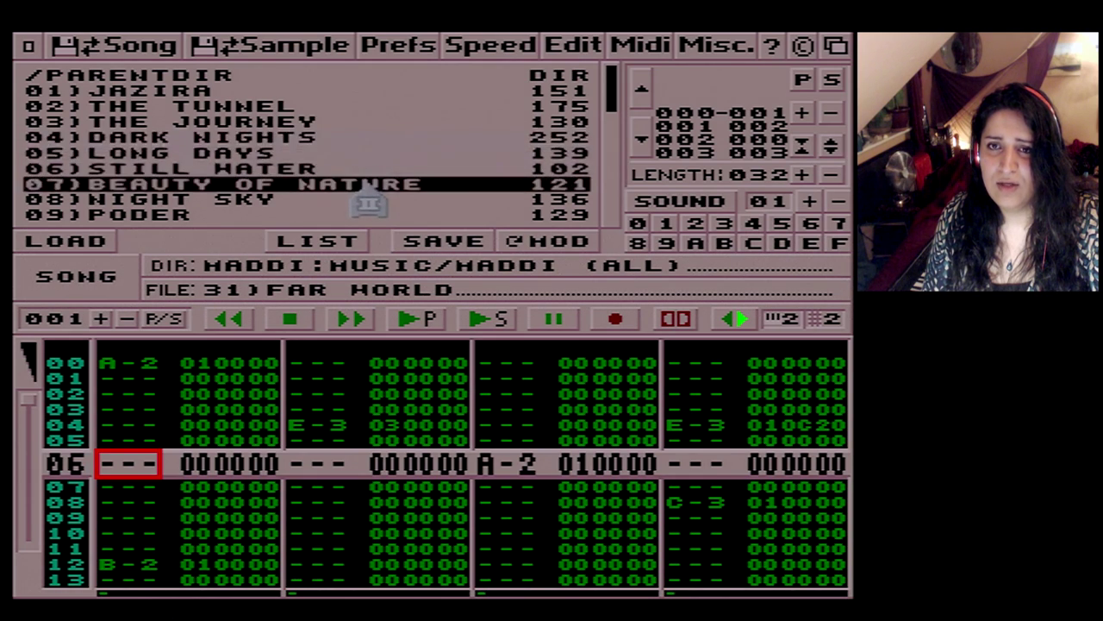
{"action": "left_click", "coordinate": [379, 198]}
{"action": "left_click", "coordinate": [390, 169]}
{"action": "left_click", "coordinate": [402, 182]}
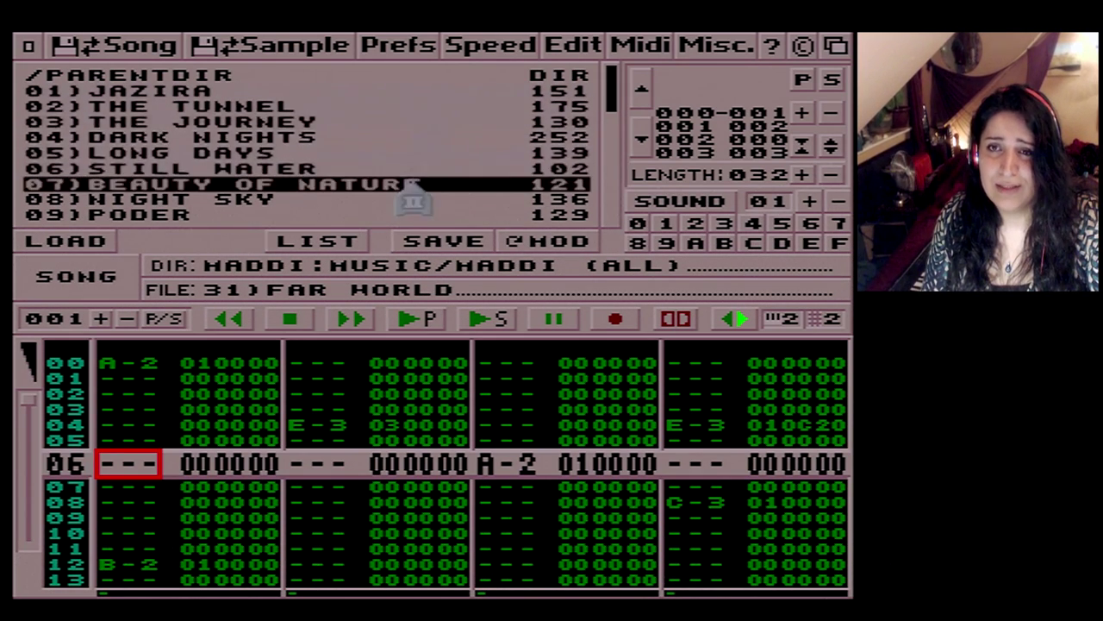
{"action": "left_click", "coordinate": [411, 154]}
{"action": "left_click", "coordinate": [412, 169]}
{"action": "left_click", "coordinate": [415, 107]}
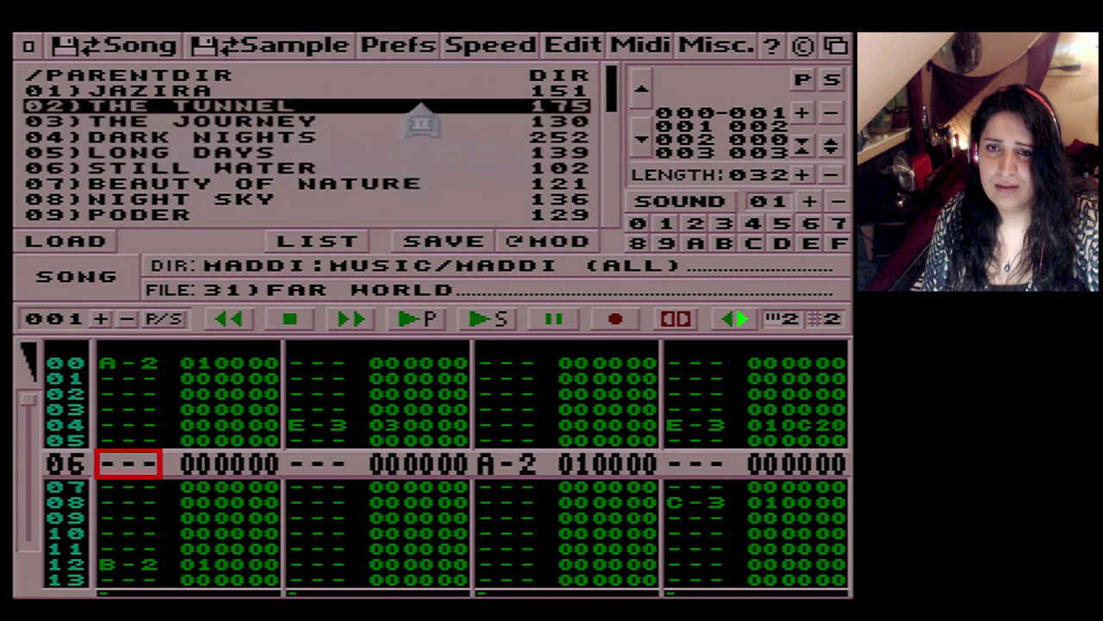
{"action": "left_click", "coordinate": [405, 169]}
{"action": "left_click", "coordinate": [399, 200]}
Step: Check the File Multiselect mode in the disk preferences, and select 14) FLYING HIGH and 31) FAR WORLD in the song list
{"action": "left_click", "coordinate": [424, 51]}
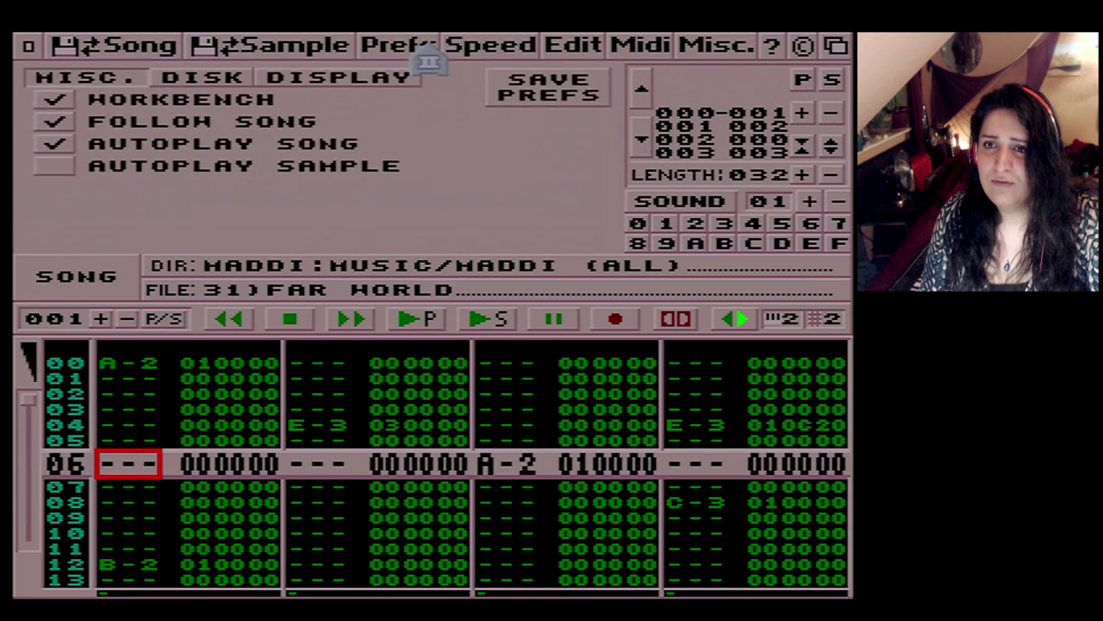
{"action": "left_click", "coordinate": [203, 78]}
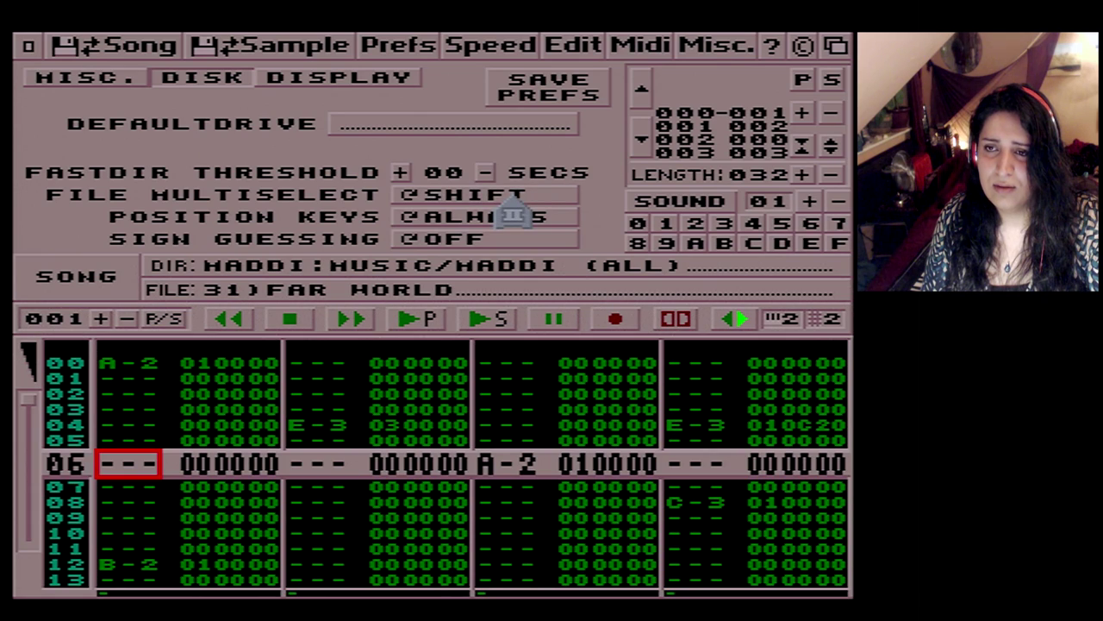
{"action": "left_click", "coordinate": [130, 47]}
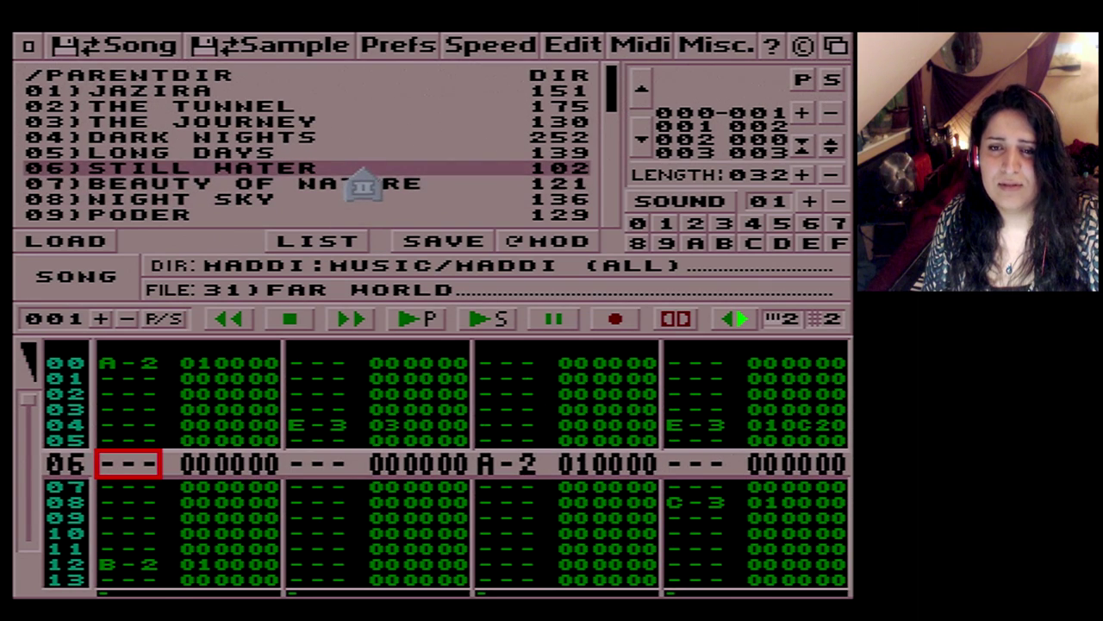
{"action": "scroll", "coordinate": [356, 215], "scroll_direction": "down", "scroll_amount": 3}
{"action": "scroll", "coordinate": [368, 188], "scroll_direction": "down", "scroll_amount": 5}
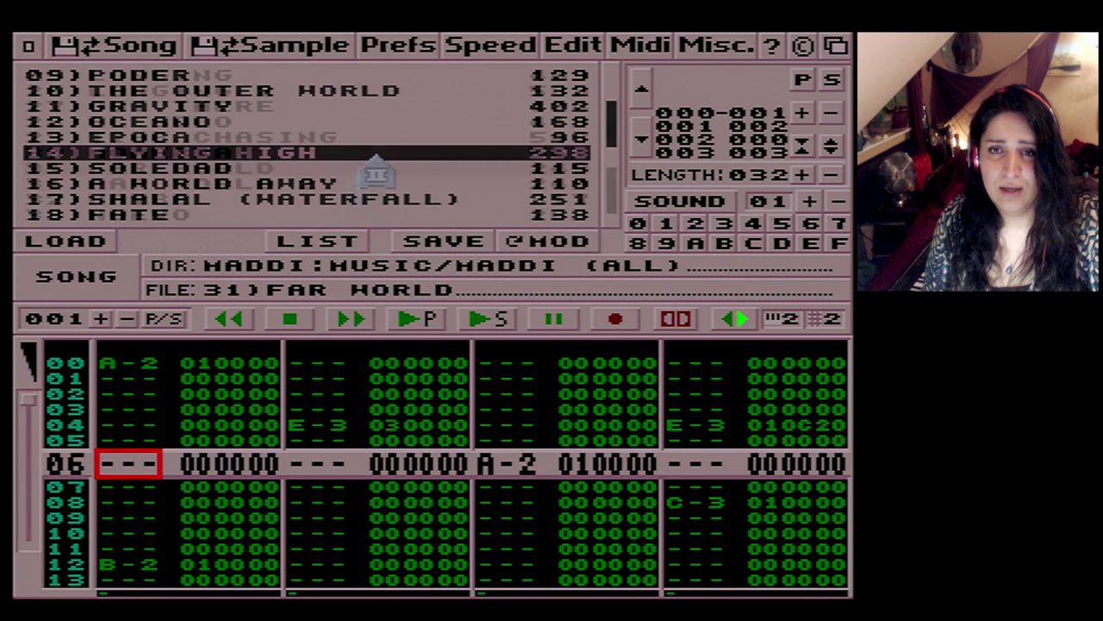
{"action": "scroll", "coordinate": [370, 177], "scroll_direction": "down", "scroll_amount": 16}
{"action": "scroll", "coordinate": [368, 205], "scroll_direction": "down", "scroll_amount": 3}
{"action": "scroll", "coordinate": [388, 140], "scroll_direction": "up", "scroll_amount": 12}
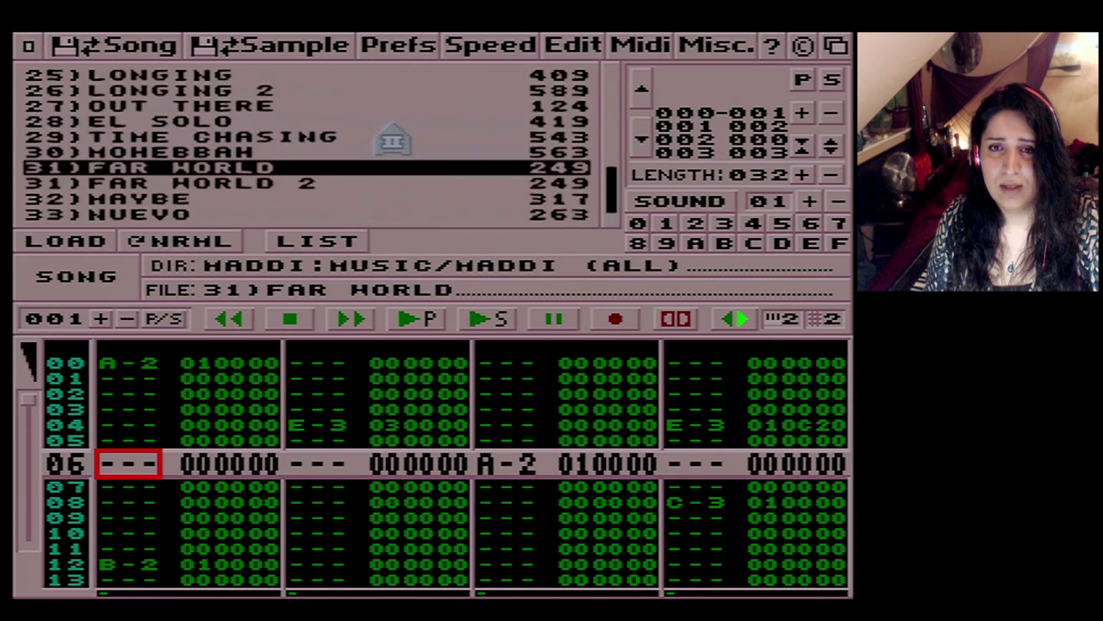
Step: Add 01) JAZIRA and 31) FAR WORLD 2 to the multi-selected songs and load the selection in jukebox mode
{"action": "scroll", "coordinate": [392, 141], "scroll_direction": "up", "scroll_amount": 18}
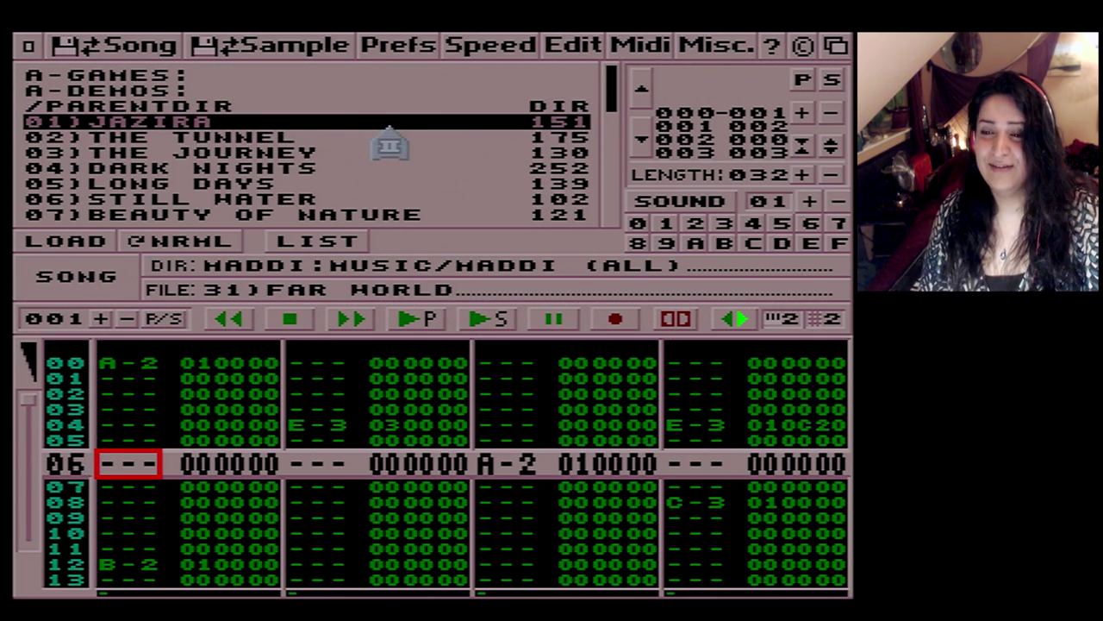
{"action": "scroll", "coordinate": [405, 138], "scroll_direction": "down", "scroll_amount": 5}
{"action": "scroll", "coordinate": [387, 118], "scroll_direction": "up", "scroll_amount": 14}
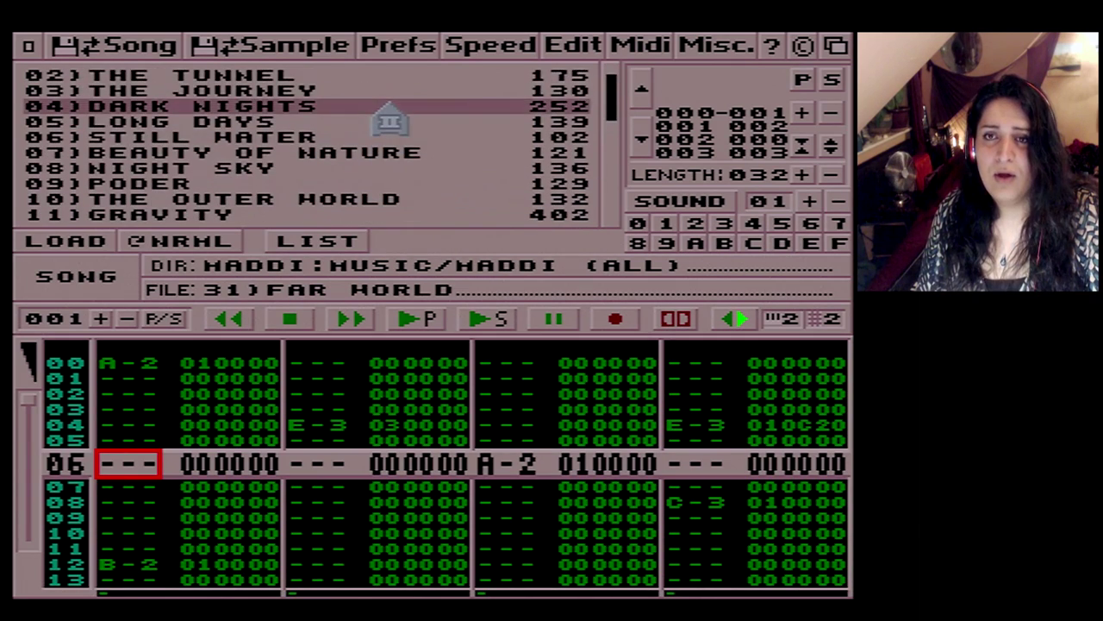
{"action": "scroll", "coordinate": [395, 213], "scroll_direction": "down", "scroll_amount": 10}
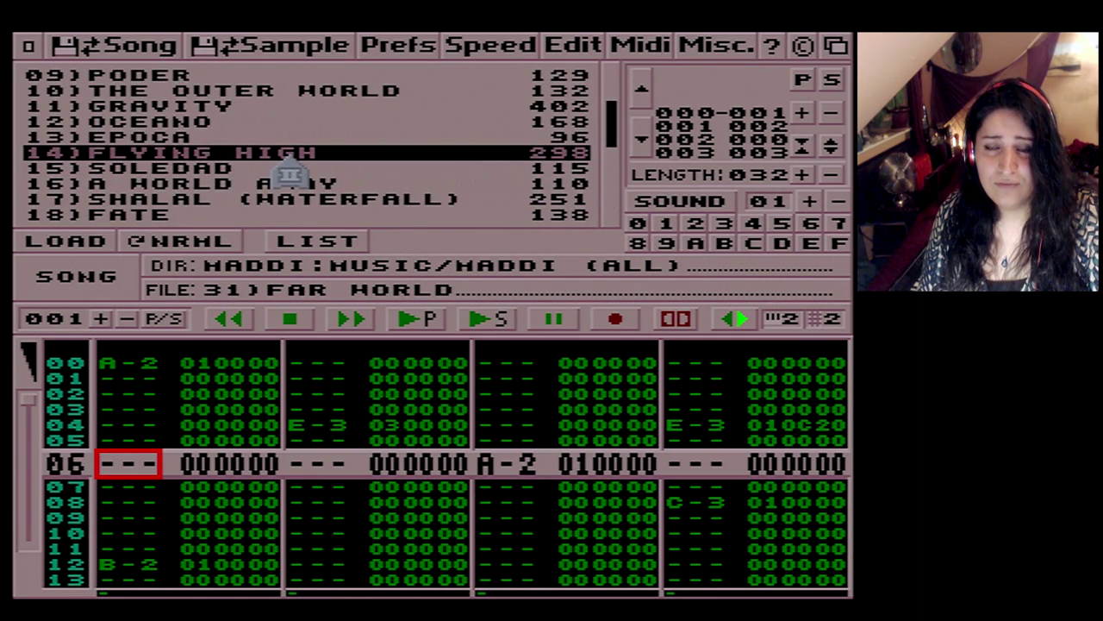
{"action": "scroll", "coordinate": [310, 182], "scroll_direction": "down", "scroll_amount": 8}
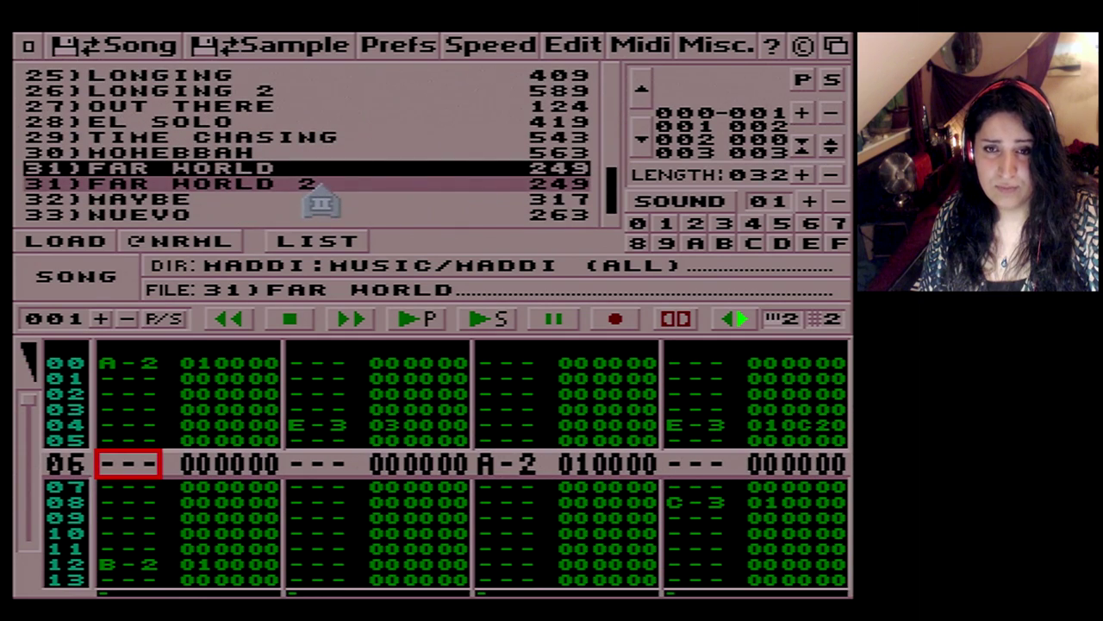
{"action": "left_click", "coordinate": [328, 186]}
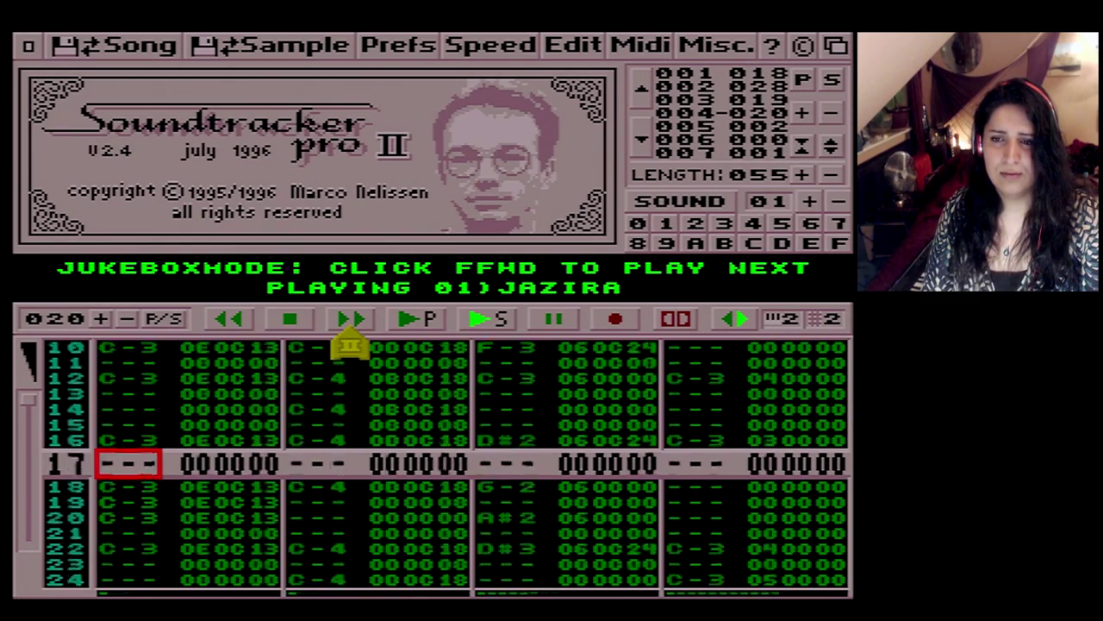
Step: Skip to 14) FLYING HIGH in jukebox mode, stop its playback and look through the song list
{"action": "left_click", "coordinate": [351, 320]}
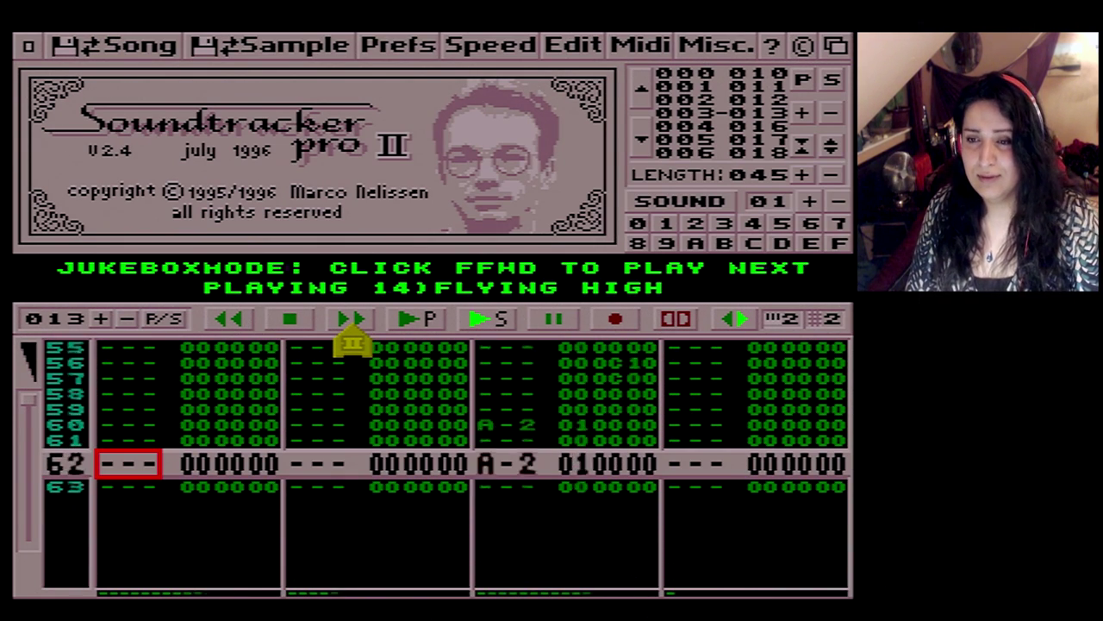
{"action": "left_click", "coordinate": [288, 323]}
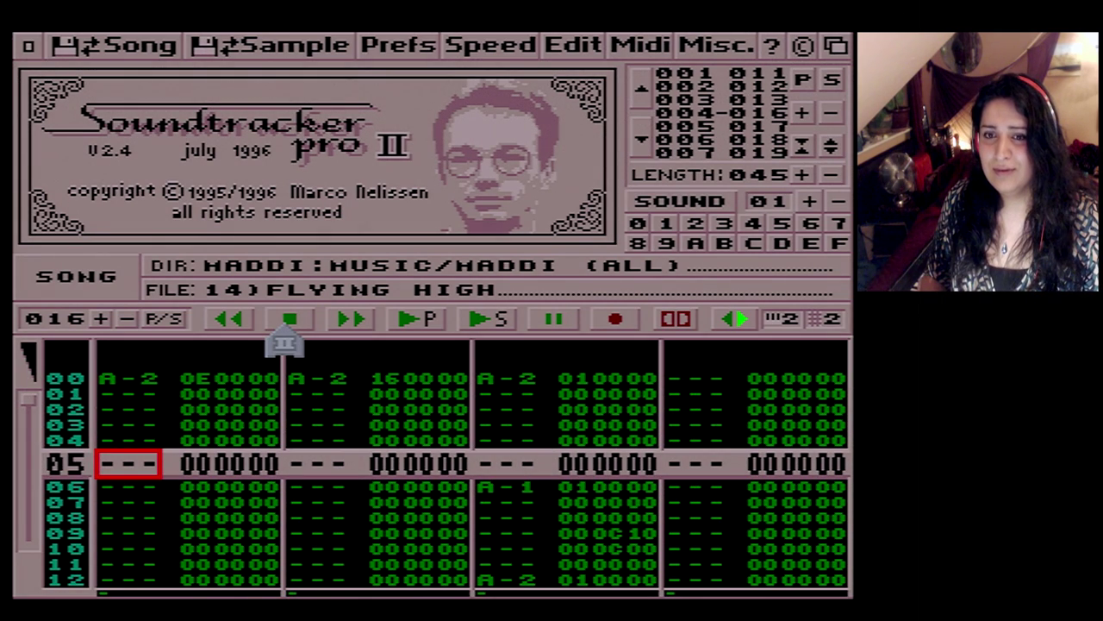
{"action": "left_click", "coordinate": [149, 52]}
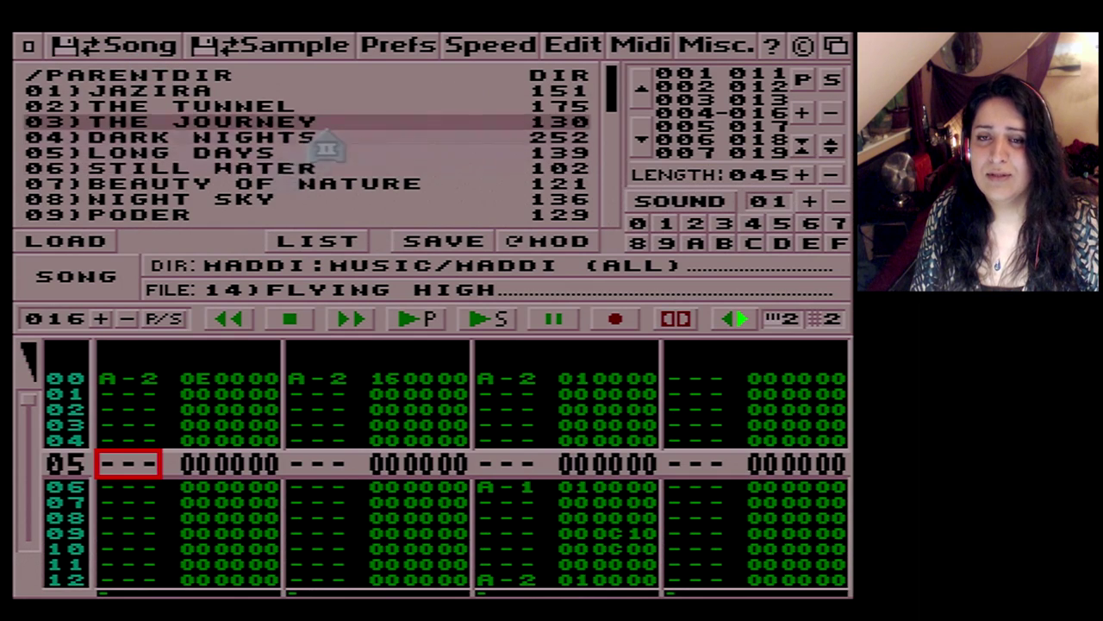
{"action": "scroll", "coordinate": [364, 189], "scroll_direction": "down", "scroll_amount": 5}
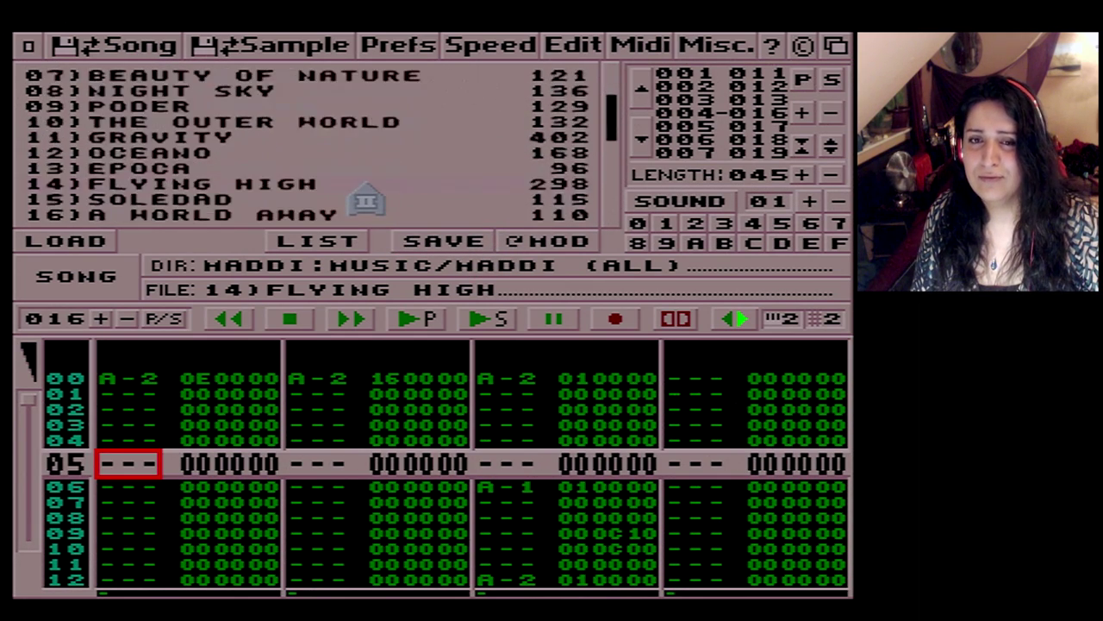
Step: View the display preferences, play the song, and switch the VU-meters option off and on again
{"action": "left_click", "coordinate": [411, 51]}
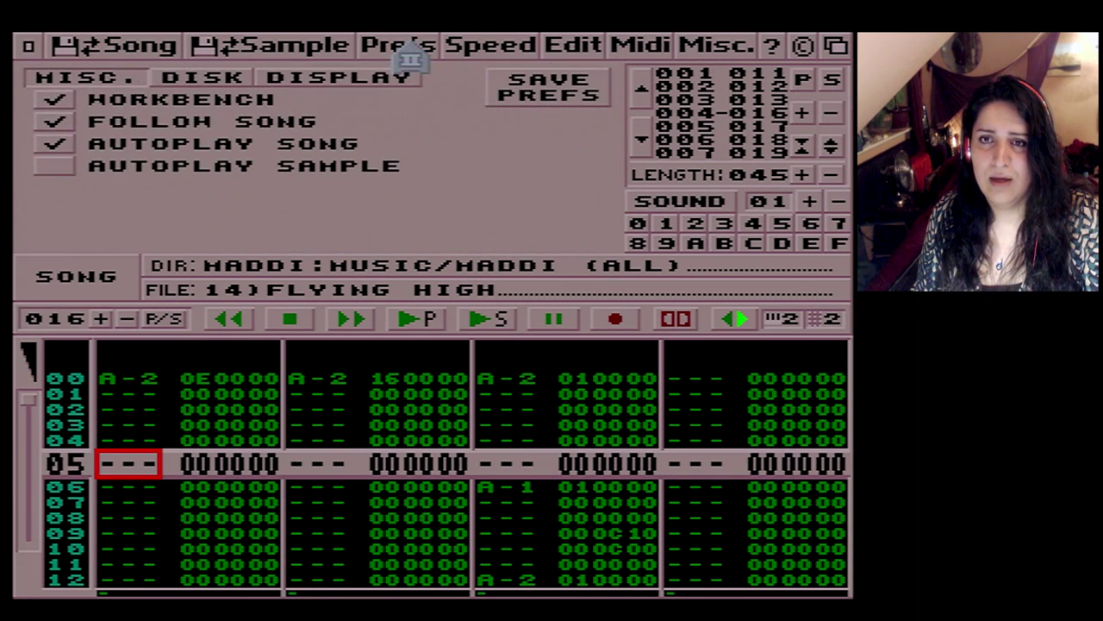
{"action": "left_click", "coordinate": [344, 79]}
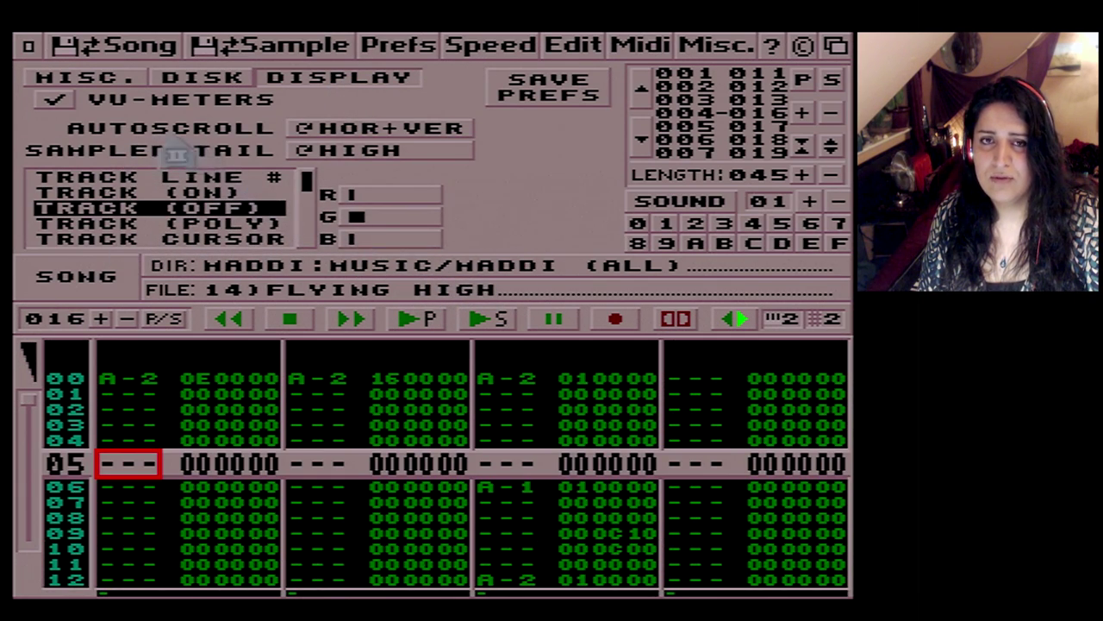
{"action": "left_click", "coordinate": [472, 314]}
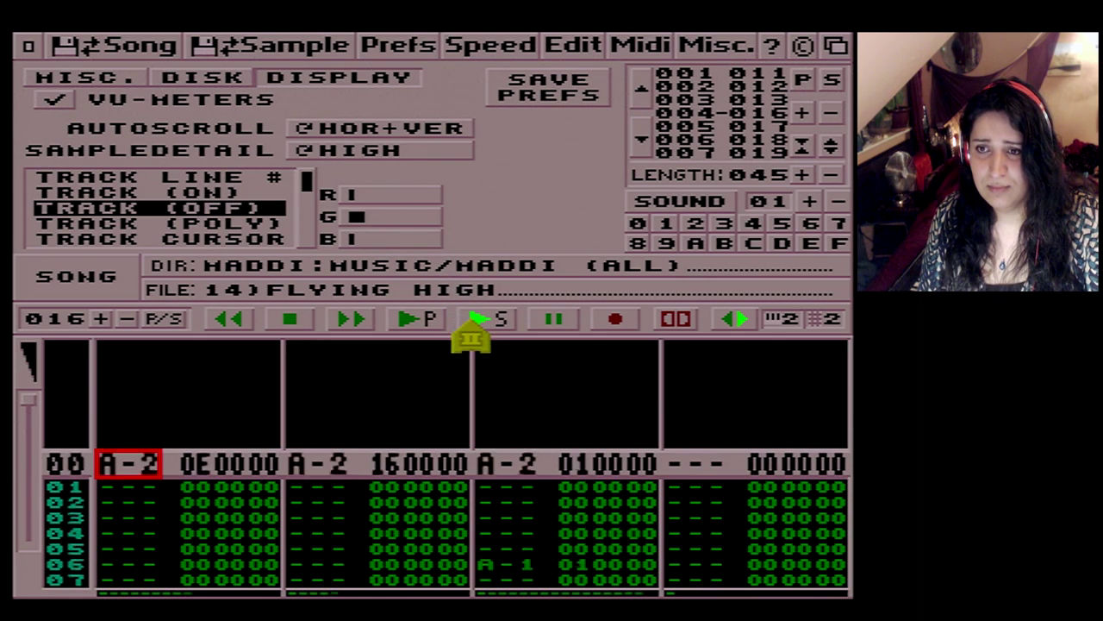
{"action": "left_click", "coordinate": [54, 103]}
{"action": "left_click", "coordinate": [53, 103]}
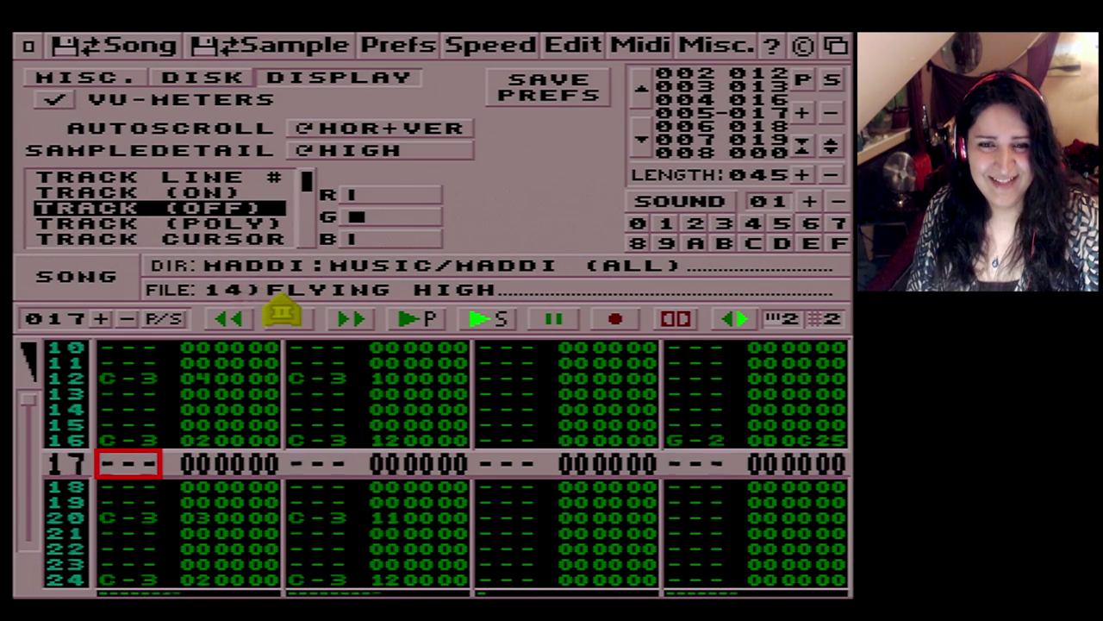
Step: Adjust the green level of the TRACK (ON) colour in the display preferences and return to the miscellaneous preferences
{"action": "left_click", "coordinate": [212, 195]}
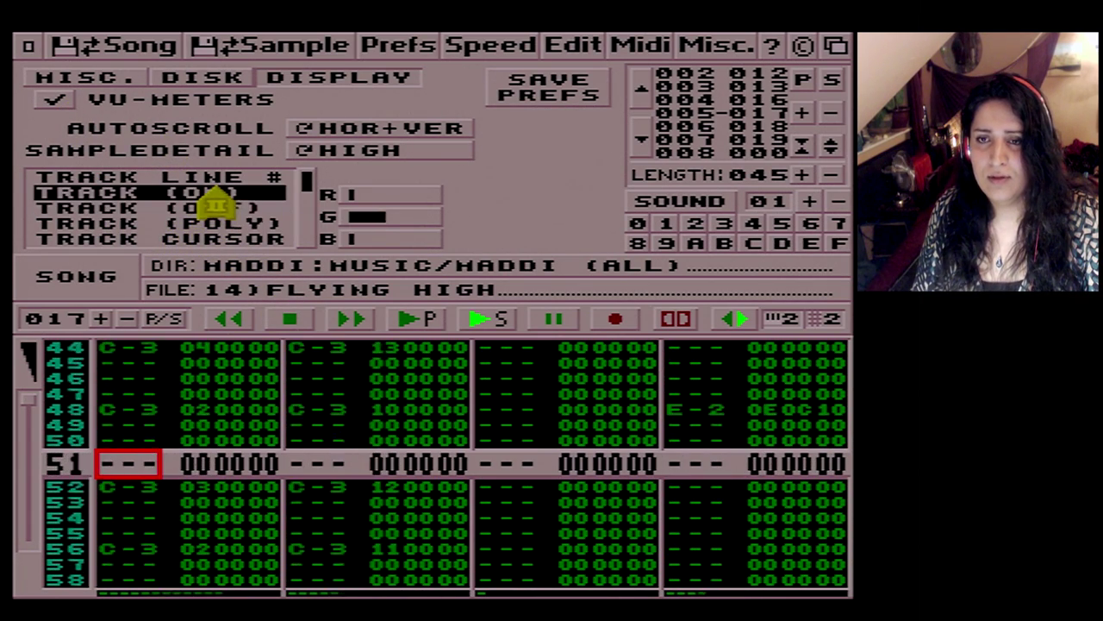
{"action": "left_click_drag", "start_coordinate": [382, 219], "coordinate": [378, 246]}
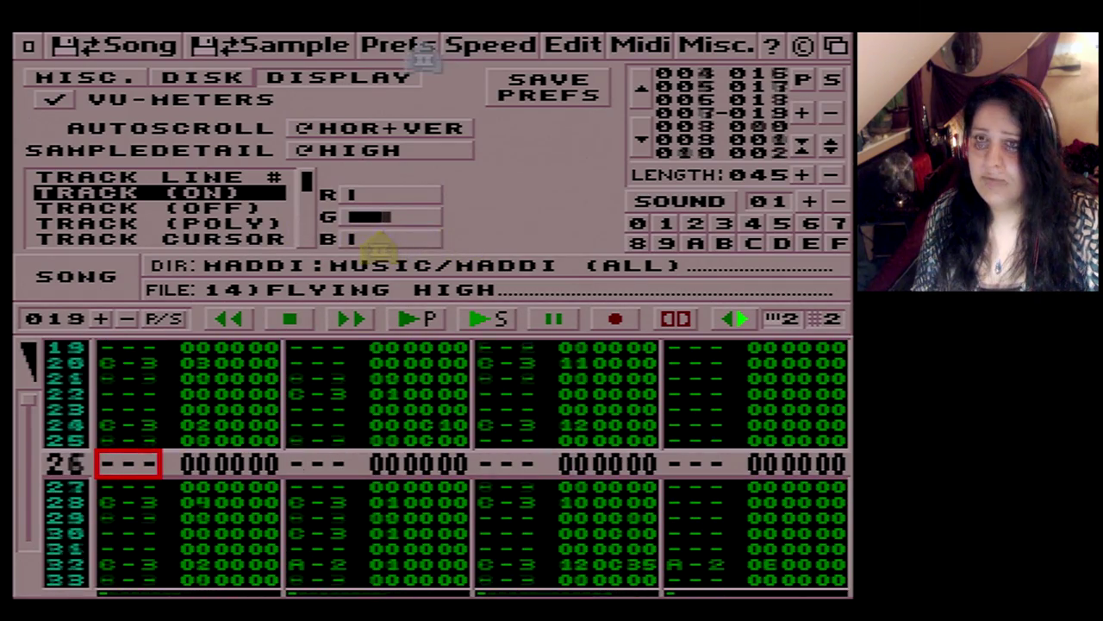
{"action": "left_click", "coordinate": [424, 52]}
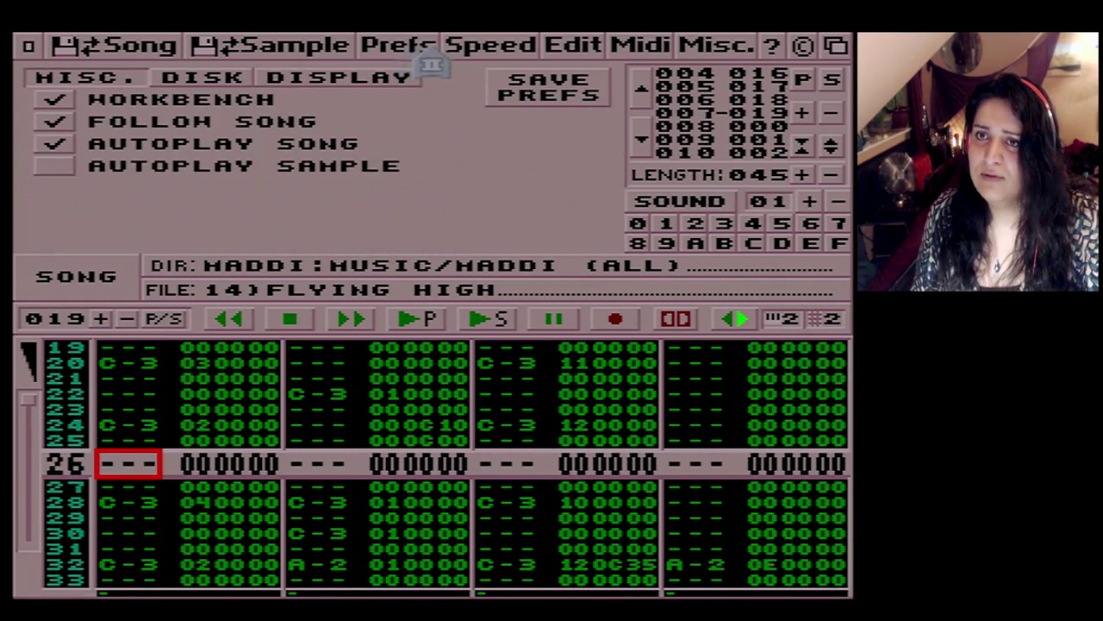
Step: Flip the double-arrow playback toggle and set the delay to 7 for 31) FAR WORLD in the speed settings
{"action": "left_click", "coordinate": [504, 52]}
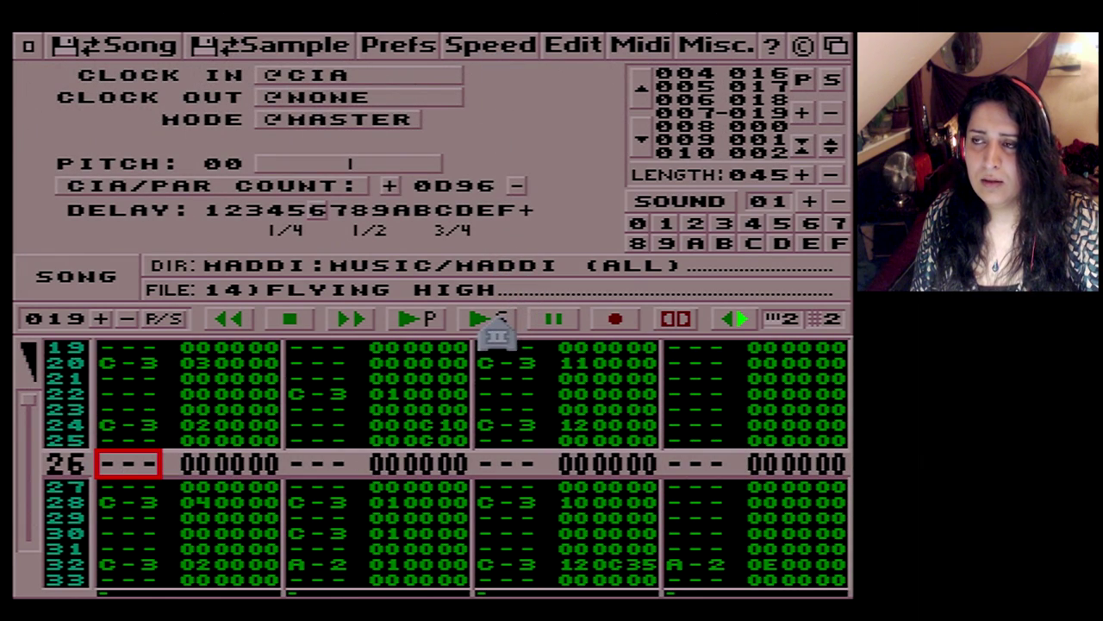
{"action": "left_click", "coordinate": [739, 325]}
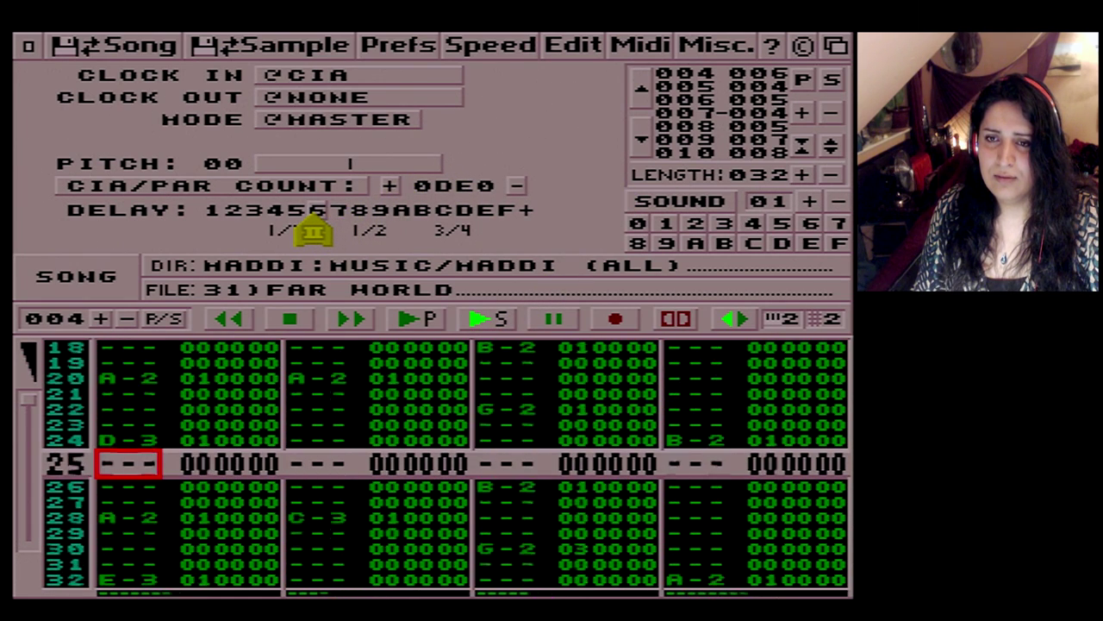
{"action": "left_click", "coordinate": [293, 322]}
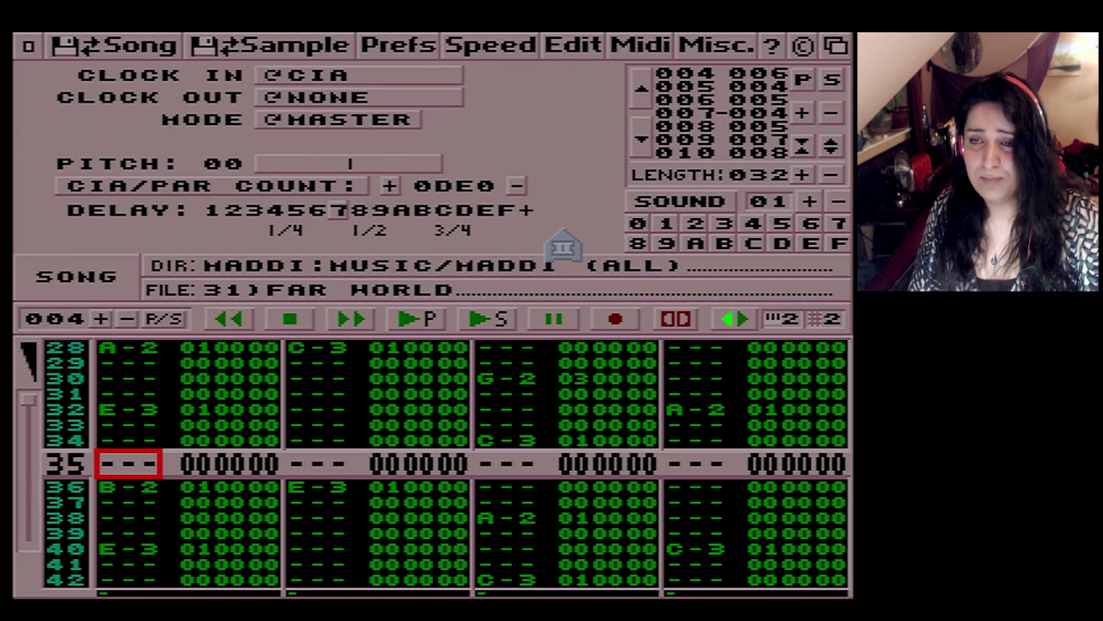
{"action": "key", "text": "super"}
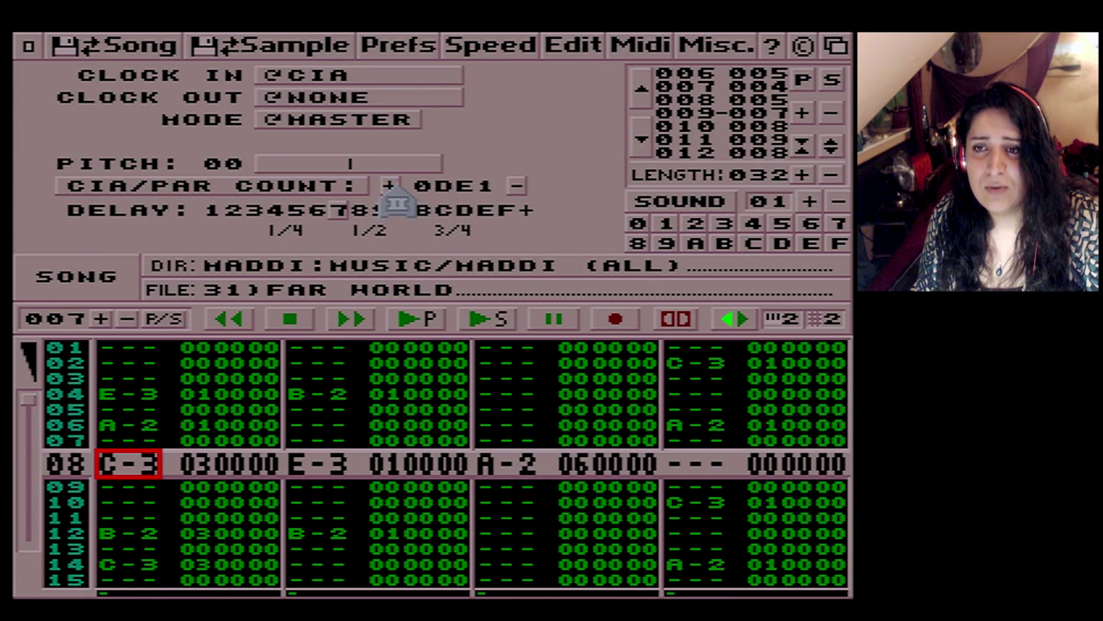
Step: Play the song with the delay at F, raise the CIA/PAR count to 8000, and stop playback
{"action": "left_click", "coordinate": [495, 330]}
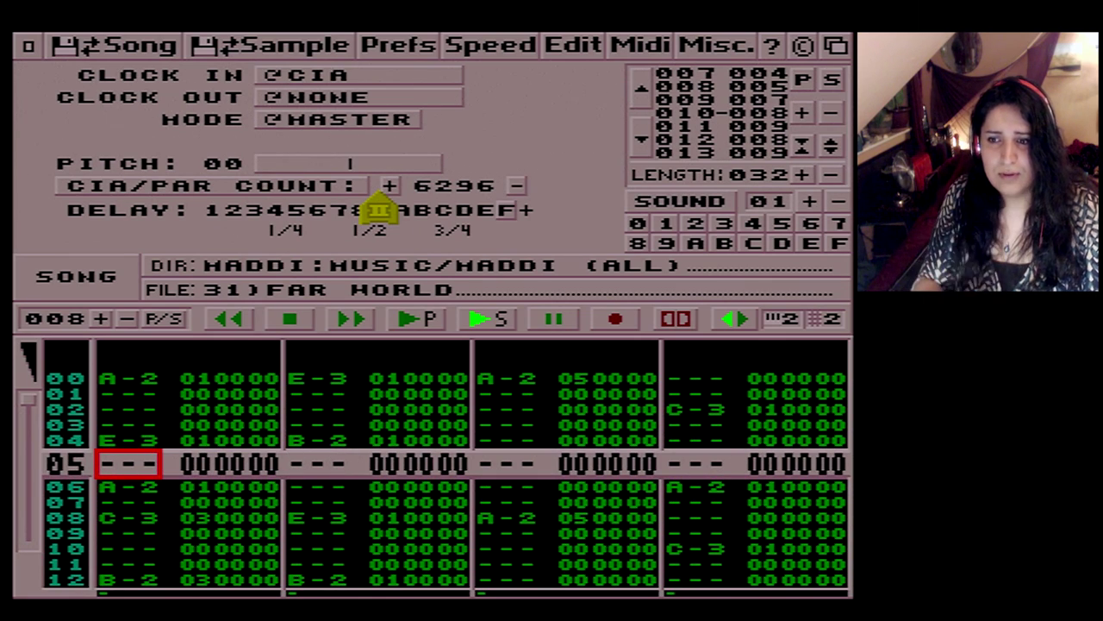
{"action": "left_click", "coordinate": [389, 186]}
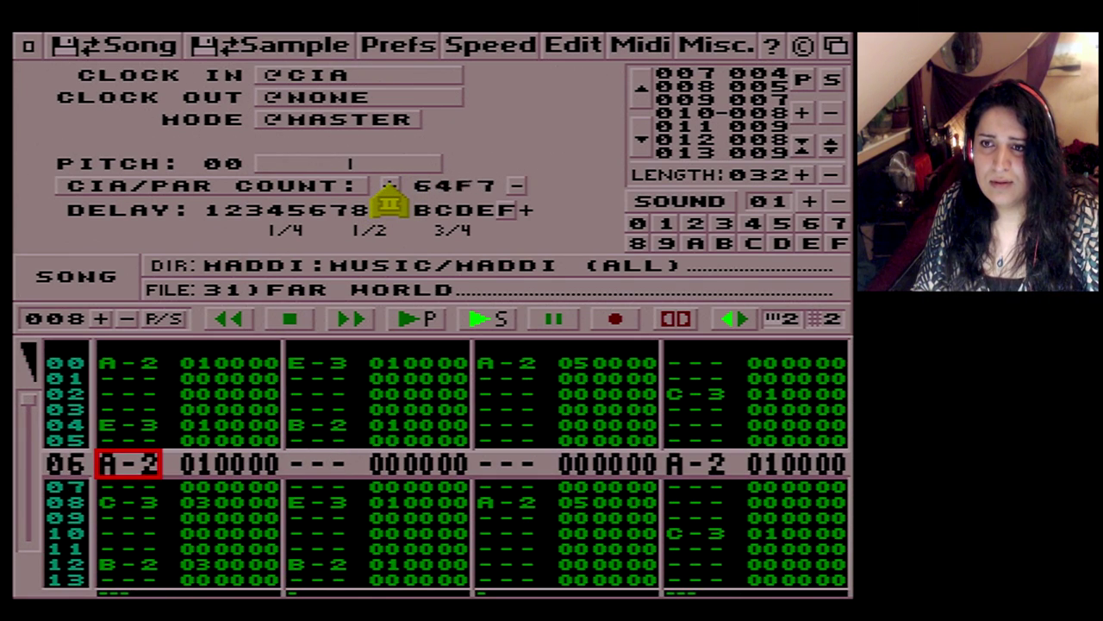
{"action": "left_click", "coordinate": [389, 200]}
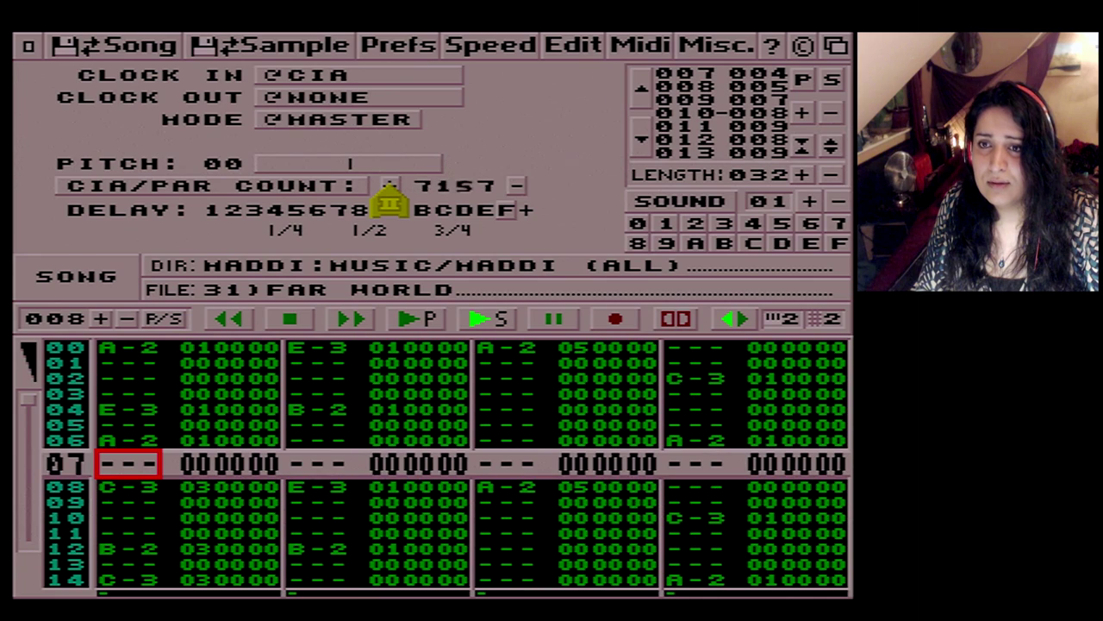
{"action": "left_click", "coordinate": [390, 200]}
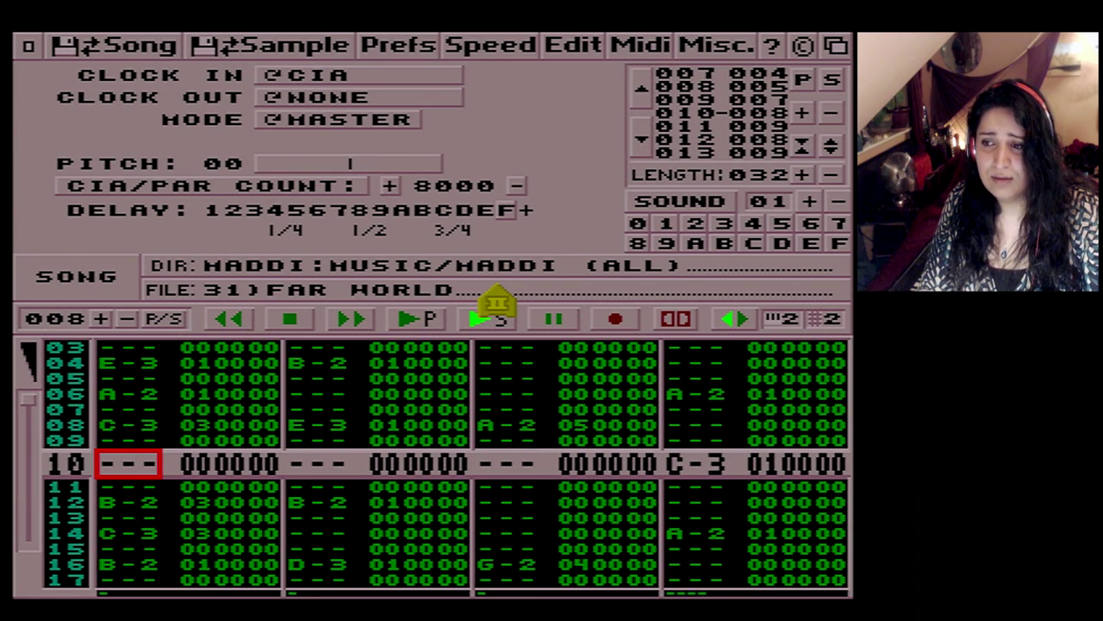
{"action": "left_click", "coordinate": [289, 320]}
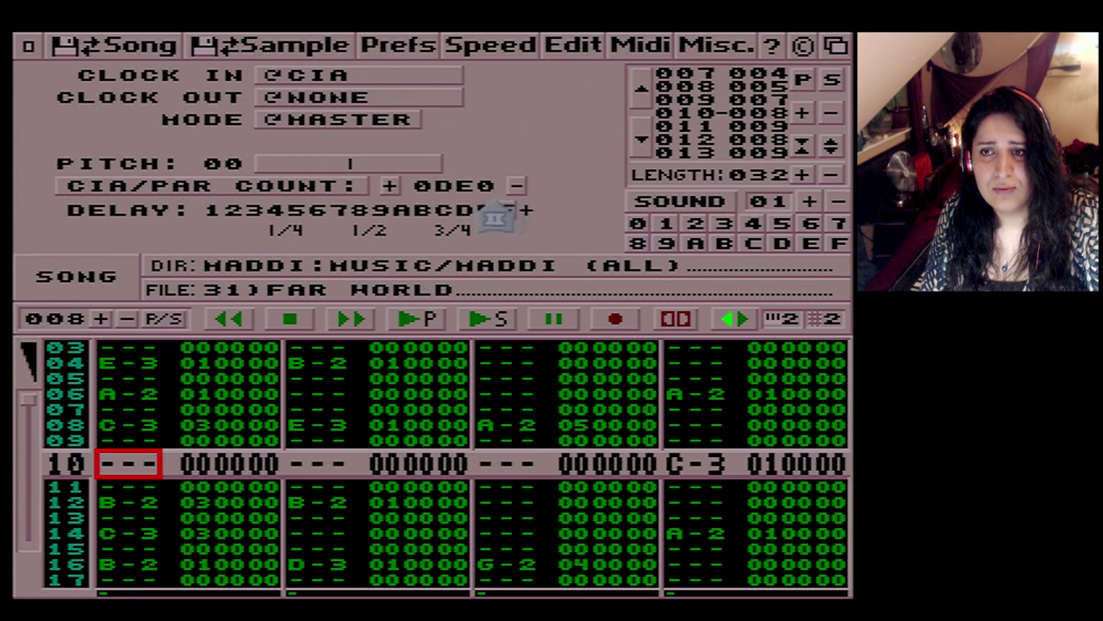
Step: Play the song again, lower the CIA/PAR count to 0400 and the delay to 1, and stop playback
{"action": "left_click", "coordinate": [474, 320]}
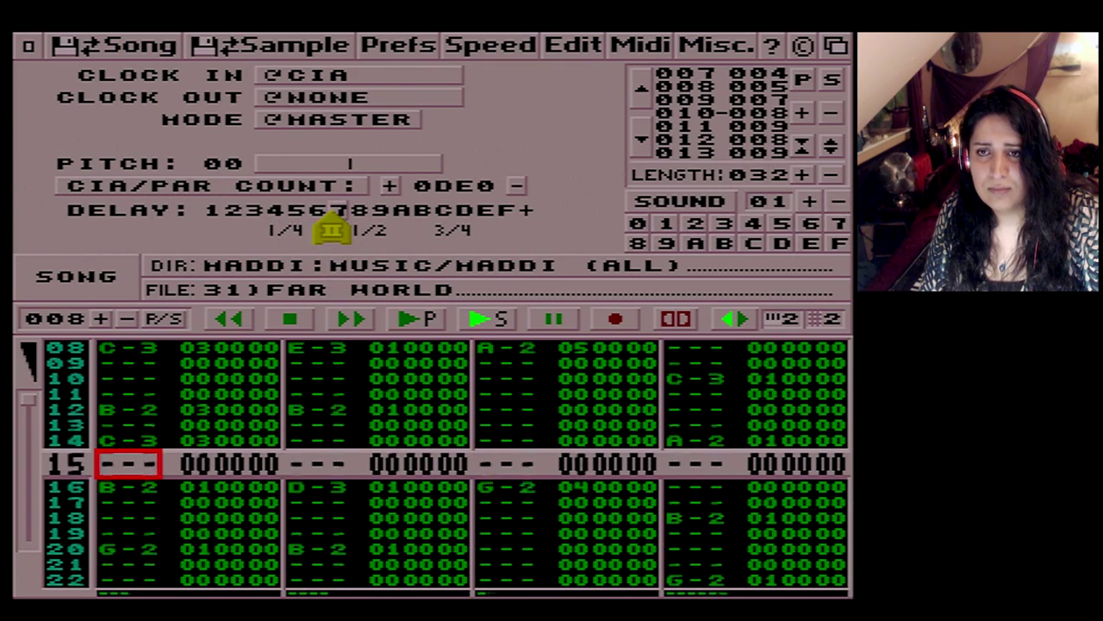
{"action": "left_click", "coordinate": [515, 186]}
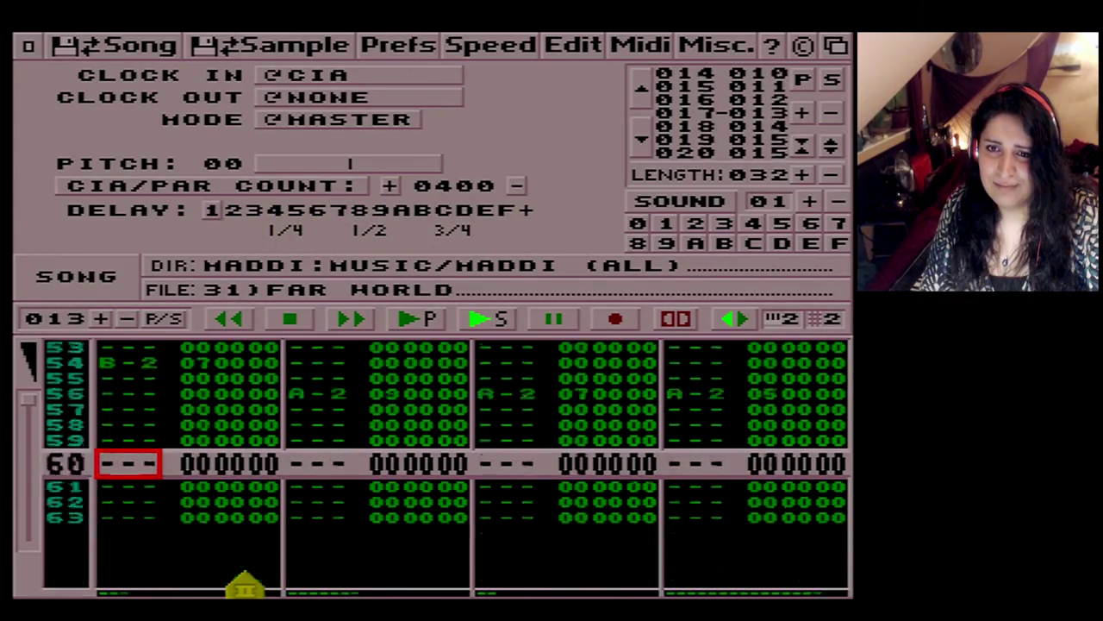
{"action": "left_click", "coordinate": [291, 326]}
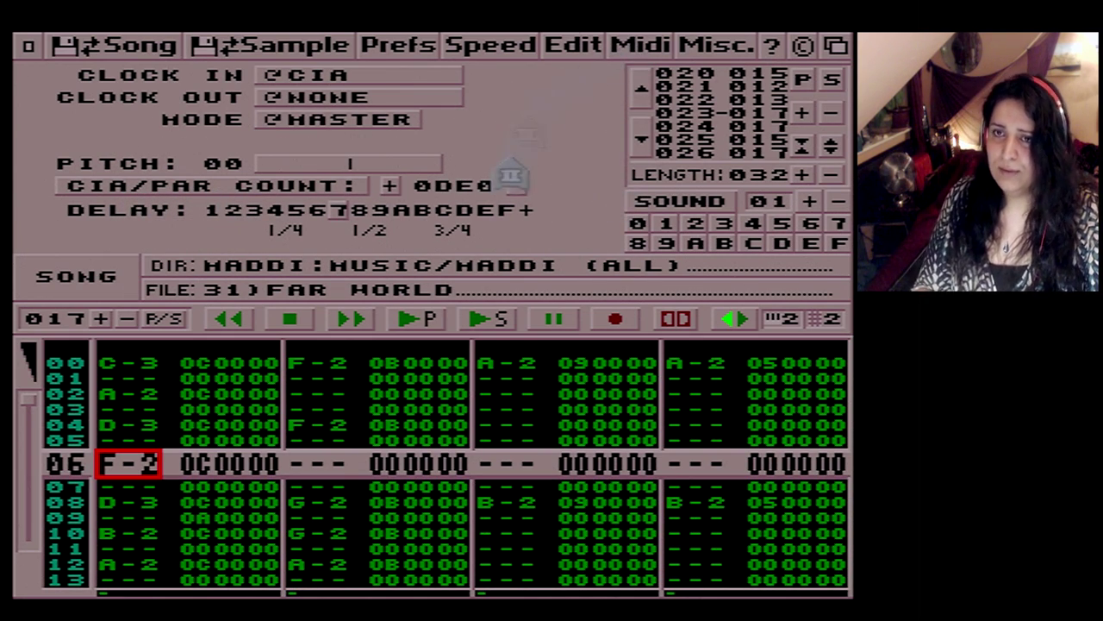
Step: Open the pattern editing functions and turn tracks 2, 3 and 4 off and on again one after another
{"action": "left_click", "coordinate": [567, 50]}
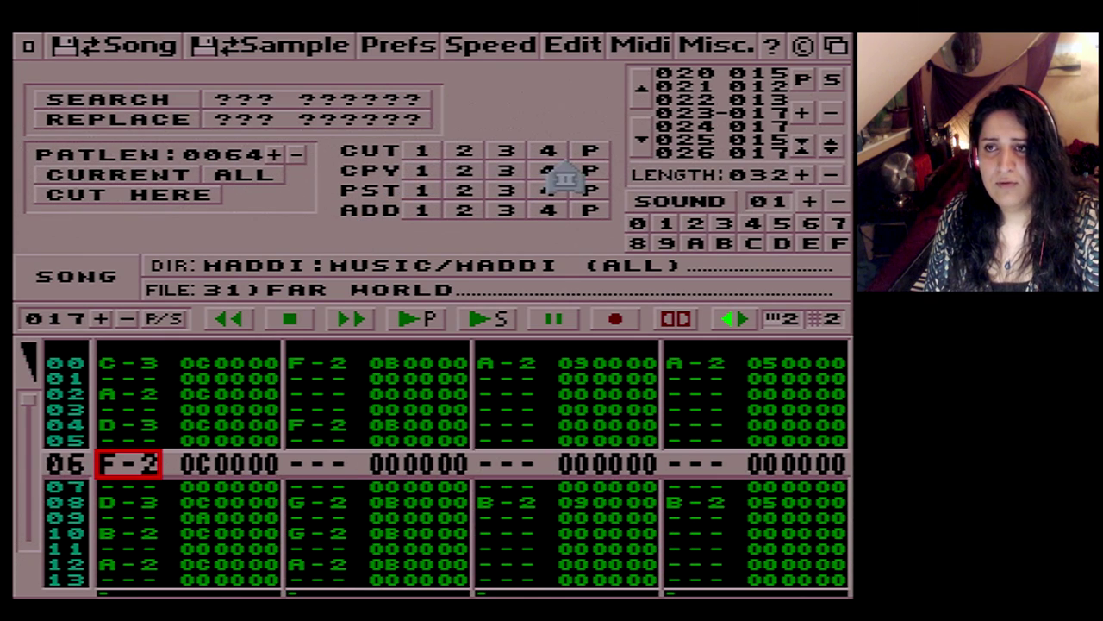
{"action": "left_click", "coordinate": [451, 461]}
{"action": "left_click", "coordinate": [452, 456]}
{"action": "left_click", "coordinate": [571, 431]}
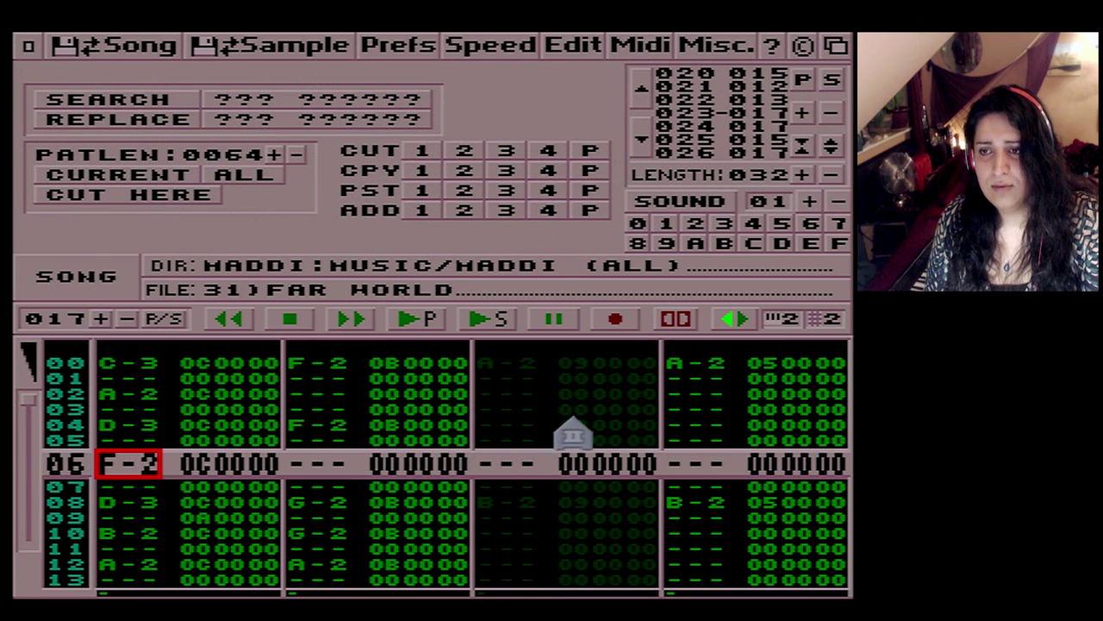
{"action": "left_click", "coordinate": [572, 431]}
{"action": "left_click", "coordinate": [730, 432]}
{"action": "left_click", "coordinate": [730, 431]}
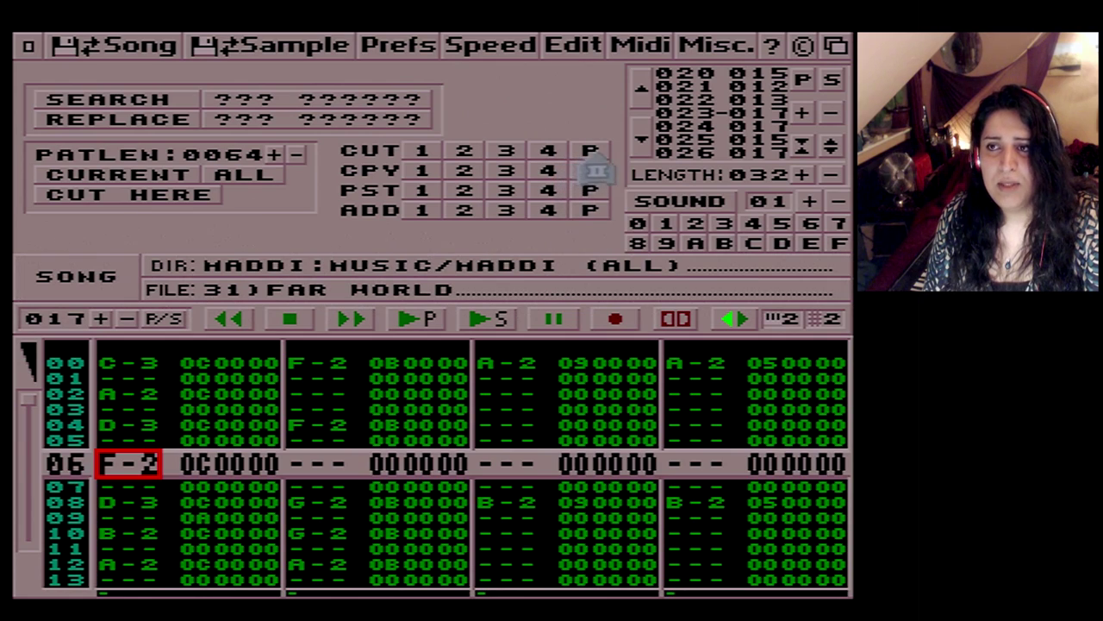
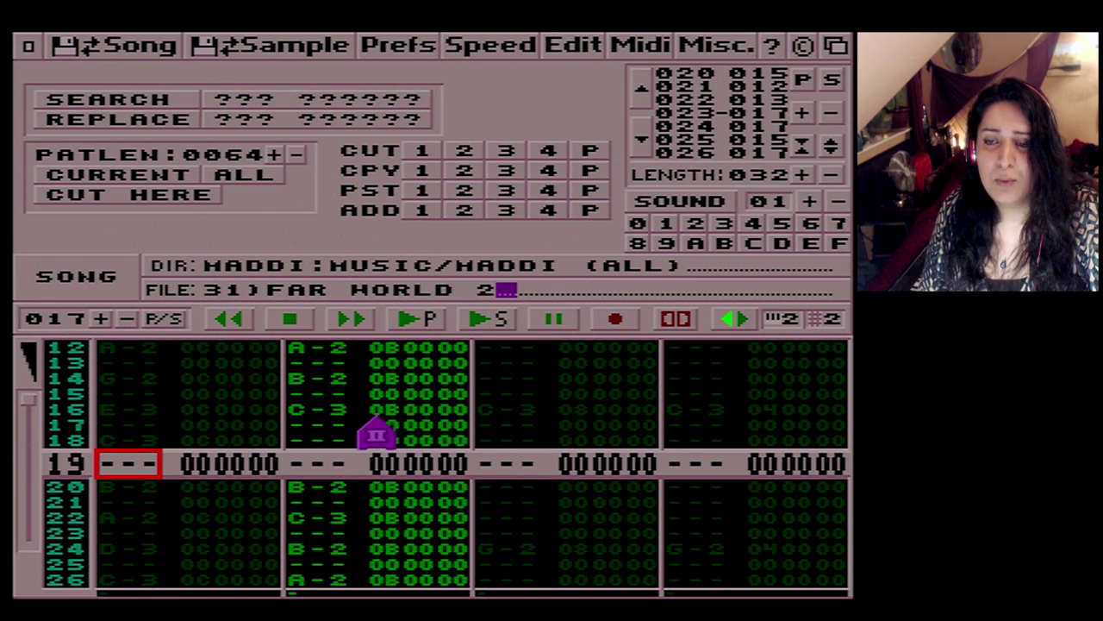
Step: Play pattern 017 with only track 2 active, stop playback, and turn track 4 back on
{"action": "left_click", "coordinate": [418, 324]}
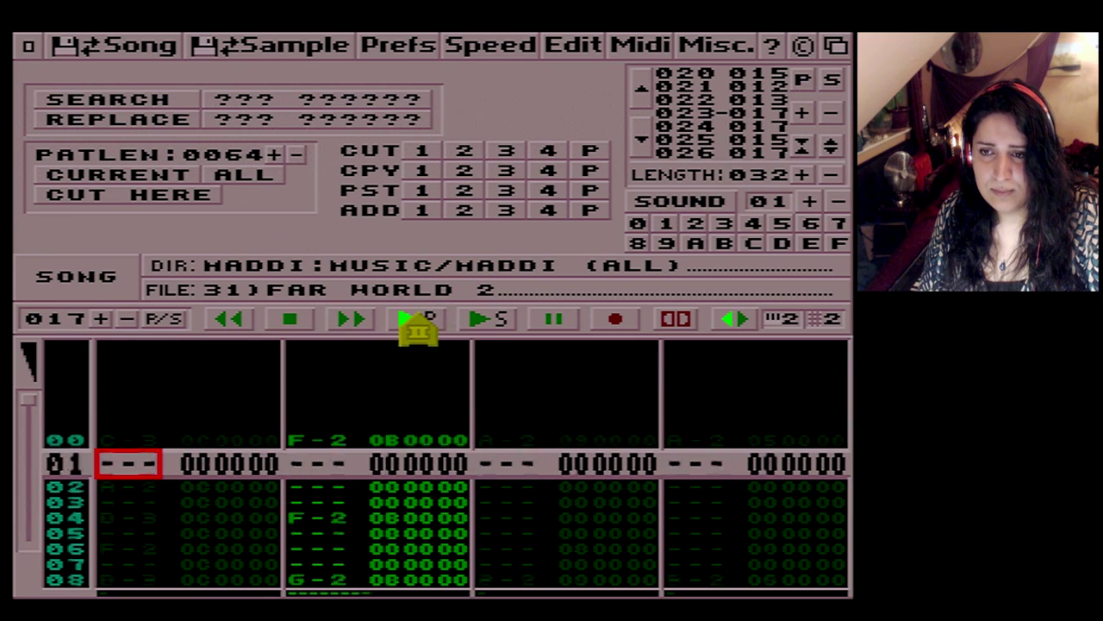
{"action": "left_click", "coordinate": [293, 326]}
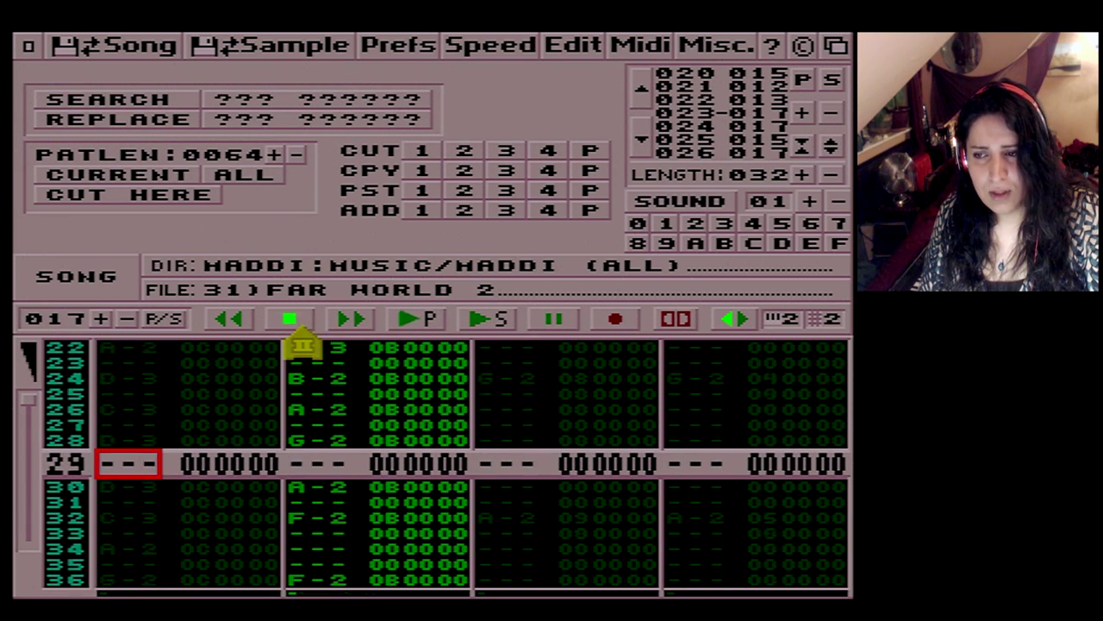
{"action": "left_click", "coordinate": [721, 421]}
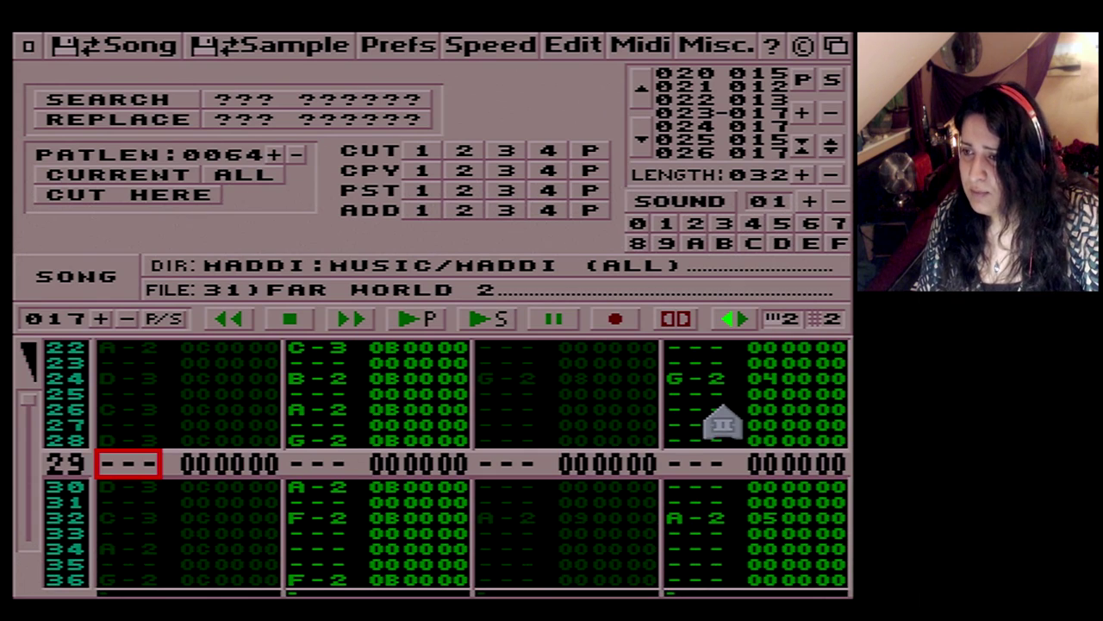
Step: Copy track 2 over track 4 in pattern 017, playing the pattern briefly before and after the paste
{"action": "left_click", "coordinate": [417, 321]}
{"action": "left_click", "coordinate": [296, 319]}
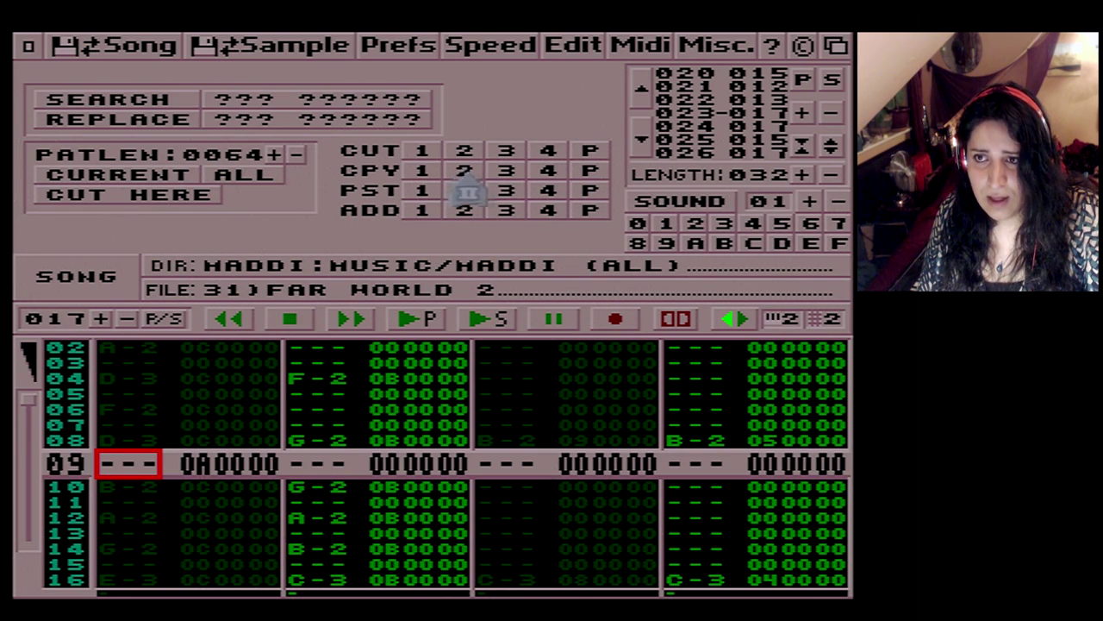
{"action": "left_click", "coordinate": [550, 198]}
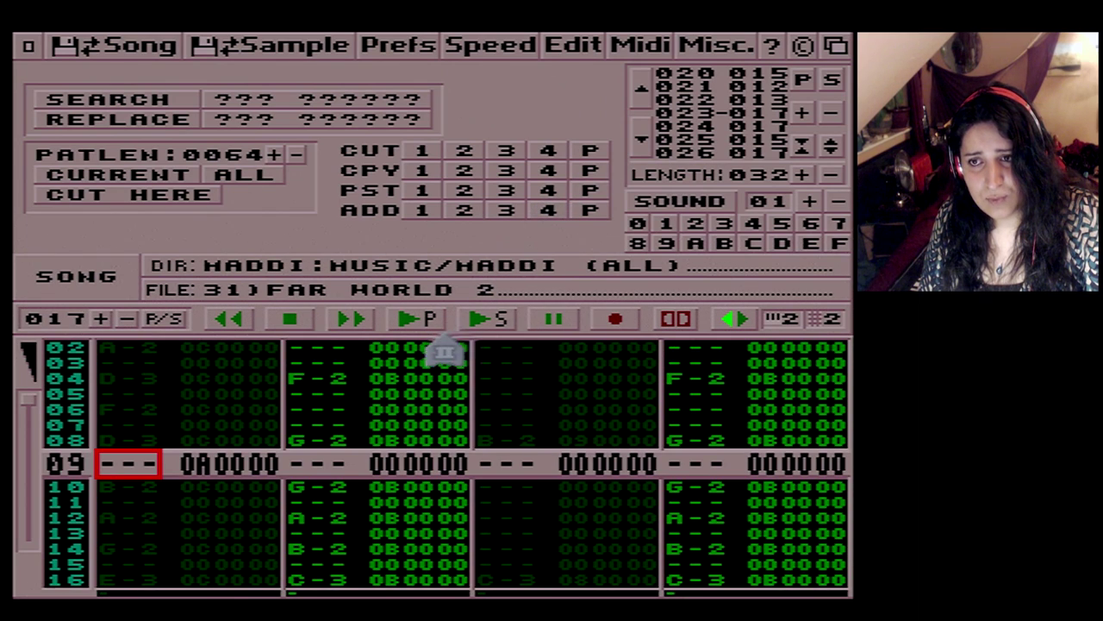
{"action": "left_click", "coordinate": [417, 326]}
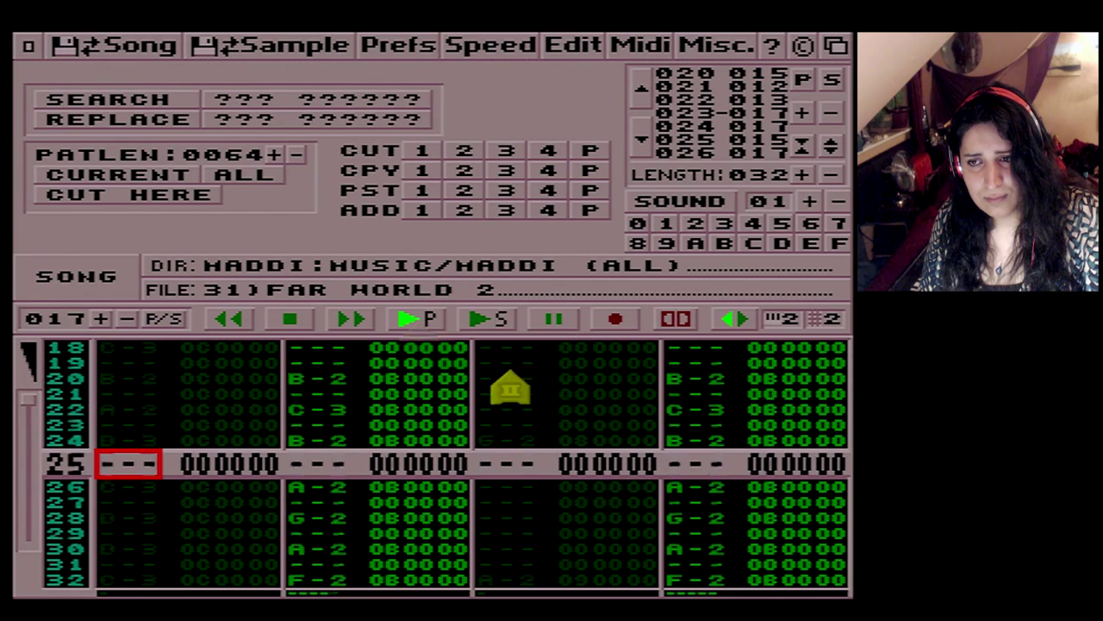
{"action": "left_click", "coordinate": [298, 331]}
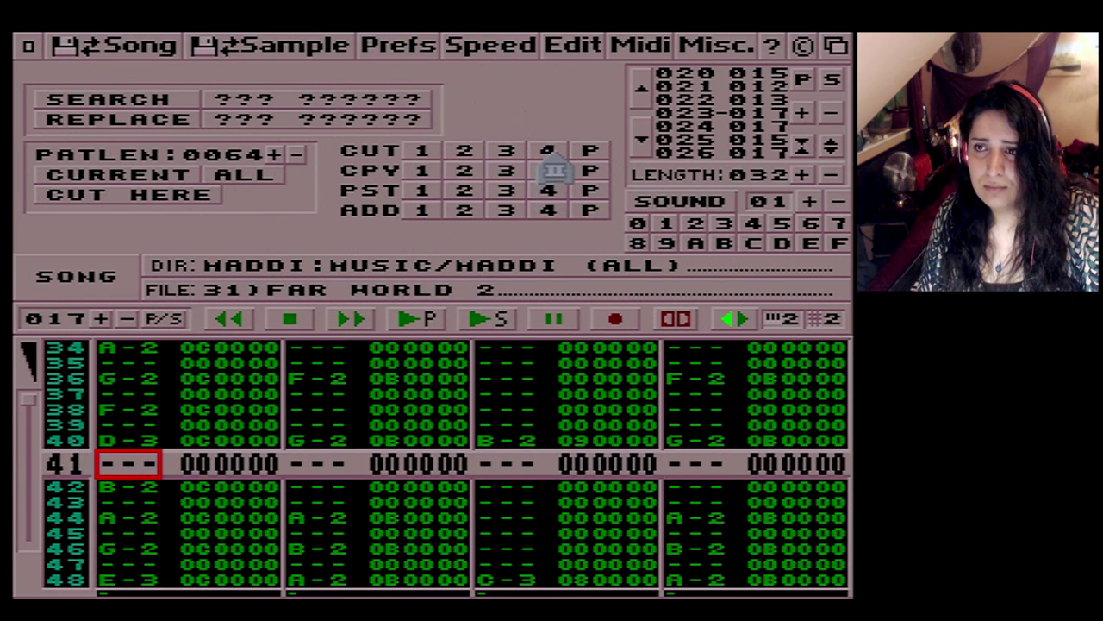
Step: Cut track 4 from pattern 017 with all tracks active, play the song, and stop playback
{"action": "left_click", "coordinate": [483, 320]}
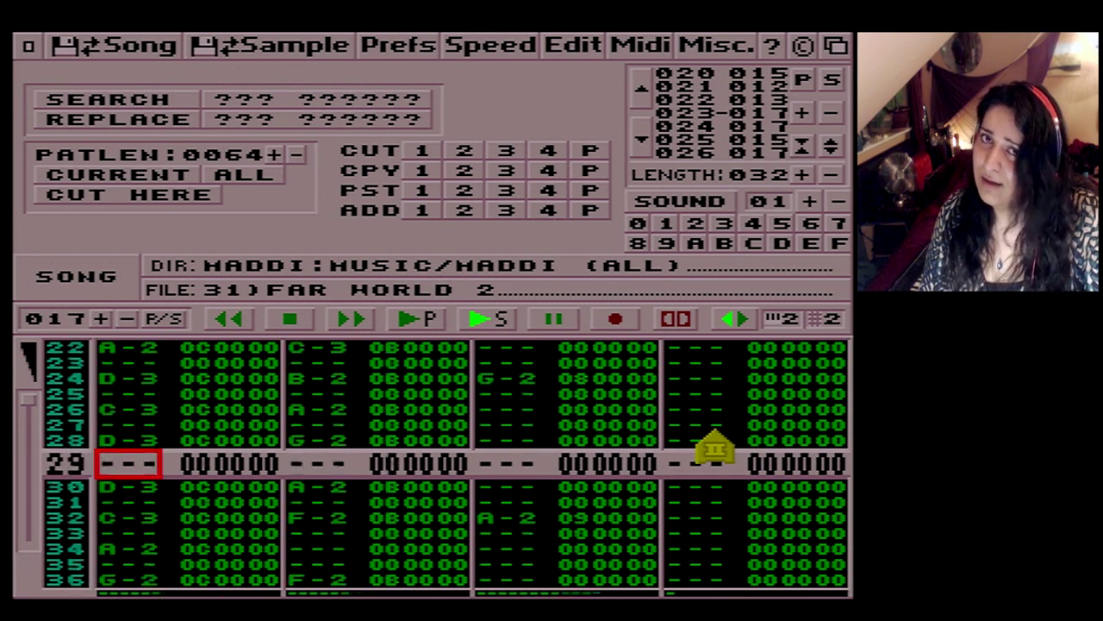
{"action": "key", "text": "space"}
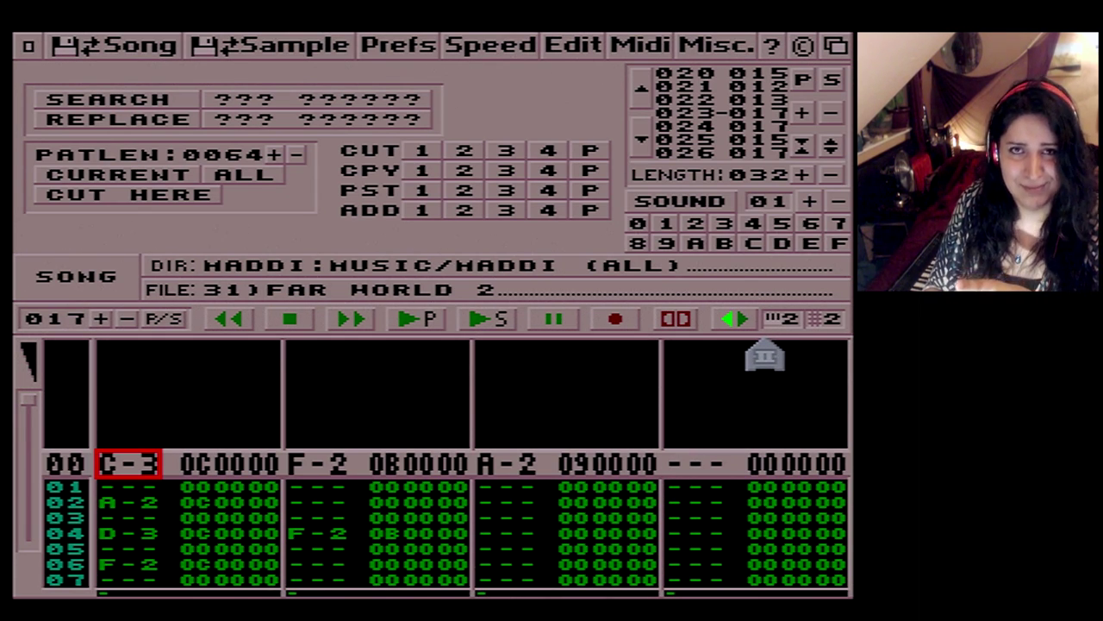
Step: Switch to the other loaded song, Flying High, and view the MIDI settings from Channel Distribution to Audio Channel 3
{"action": "left_click", "coordinate": [736, 324]}
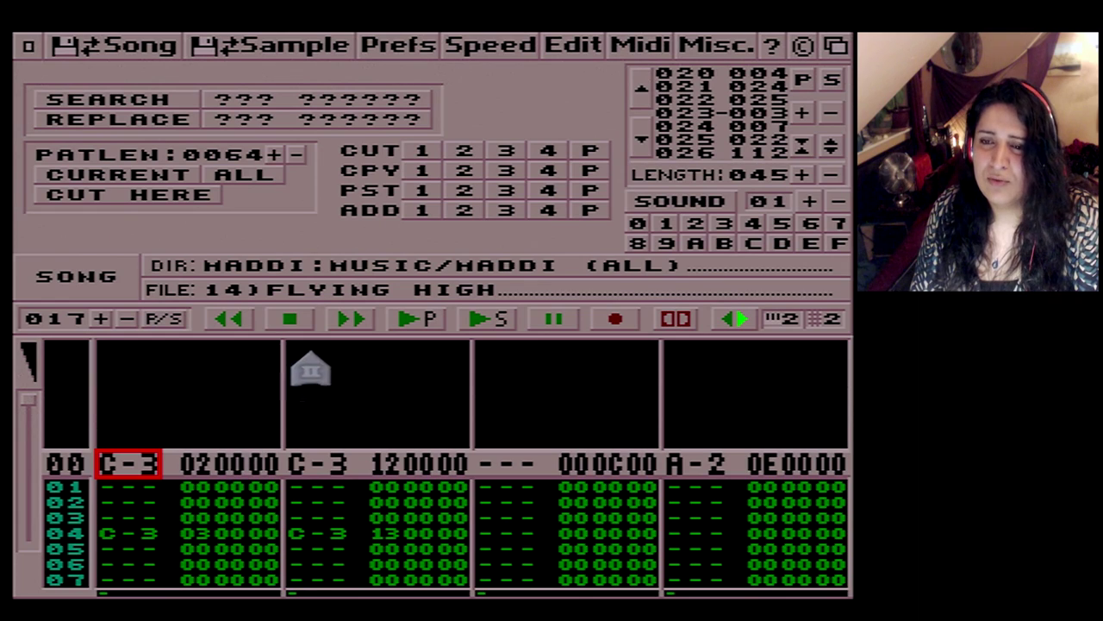
{"action": "left_click", "coordinate": [655, 46]}
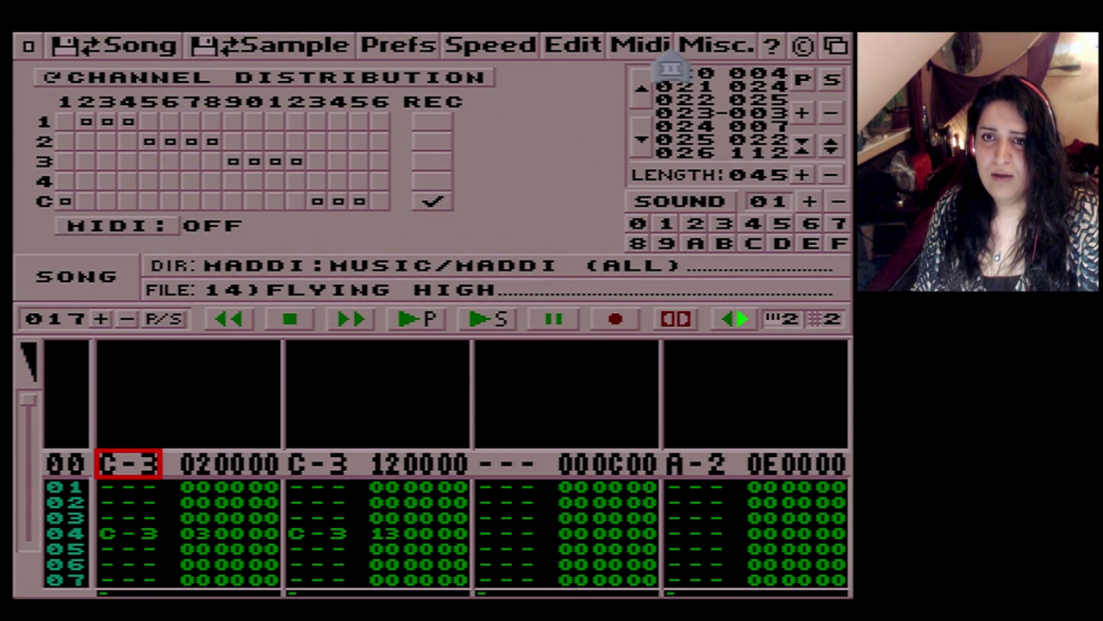
{"action": "left_click", "coordinate": [651, 60]}
{"action": "left_click", "coordinate": [653, 60]}
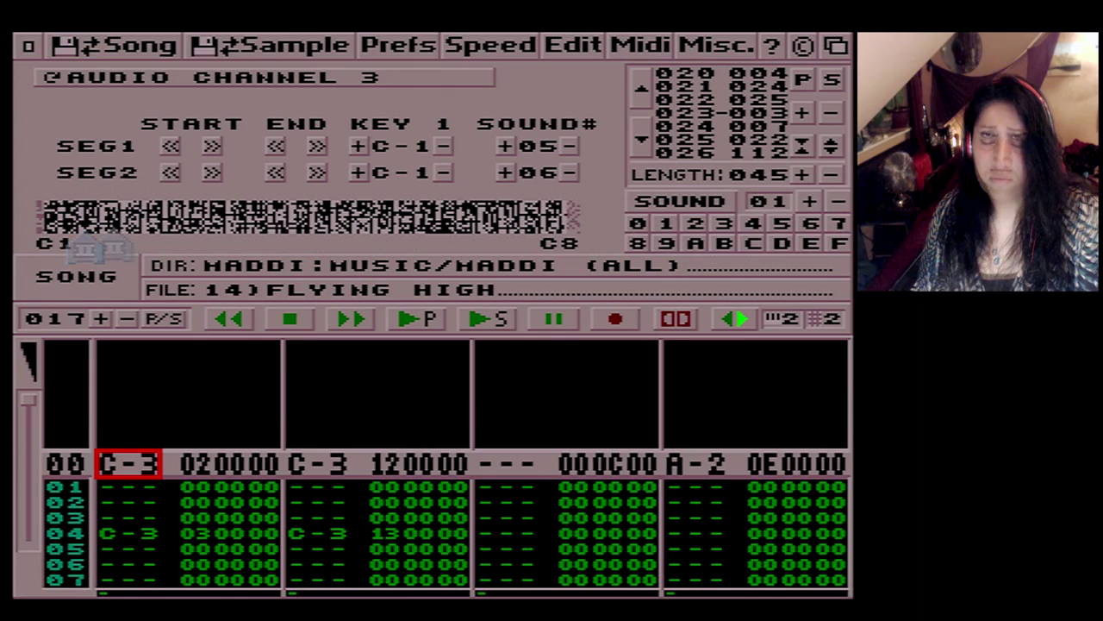
Step: Quit the tracker without saving the song and relaunch it
{"action": "left_click", "coordinate": [26, 46]}
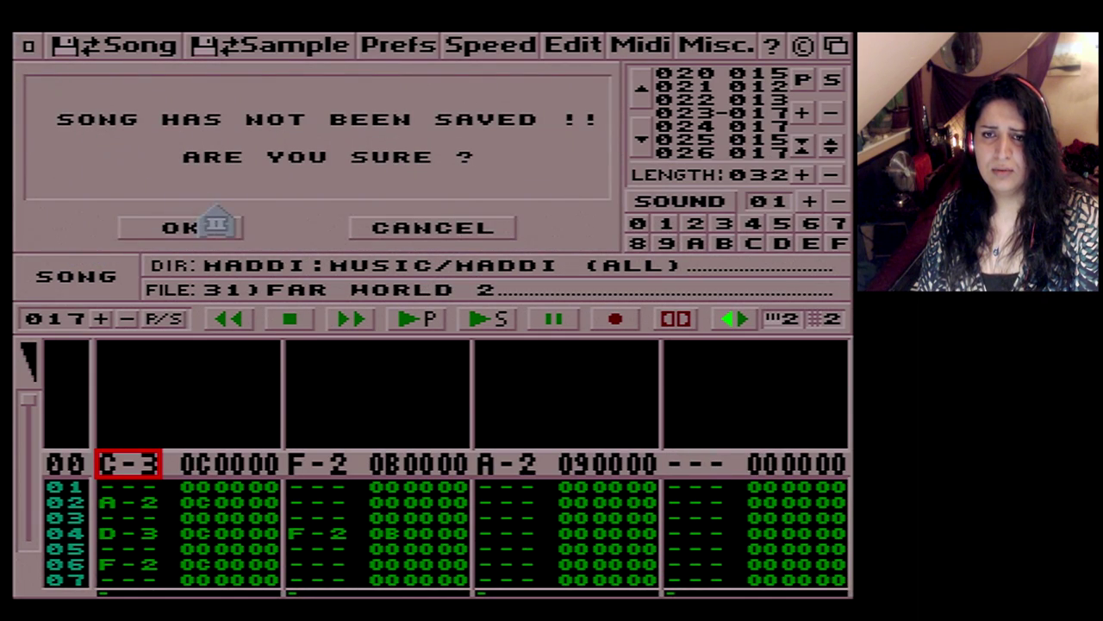
{"action": "left_click", "coordinate": [216, 229]}
{"action": "double_click", "coordinate": [328, 123]}
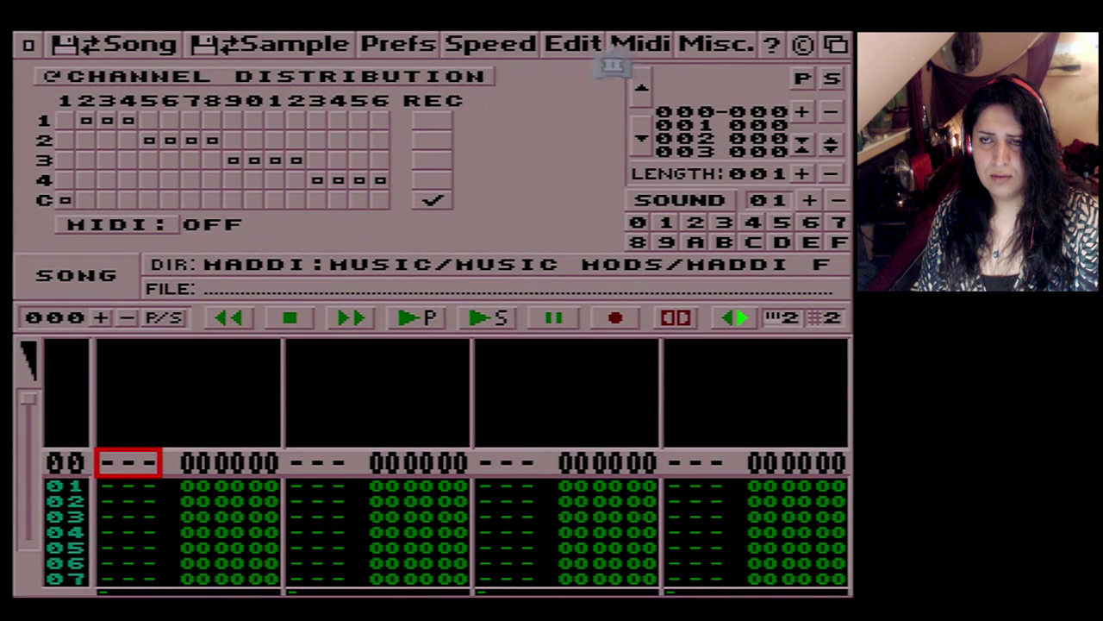
Step: View the MIDI settings for Audio Channel 2 and the Cursor Channel, and return to Channel Distribution
{"action": "left_click", "coordinate": [446, 86]}
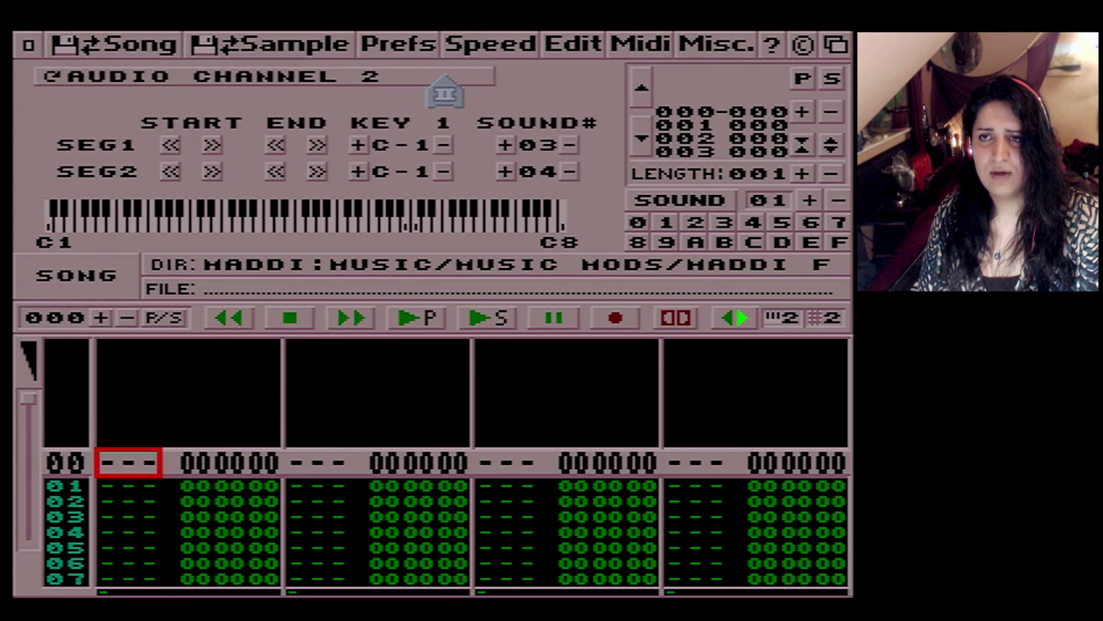
{"action": "left_click", "coordinate": [446, 90]}
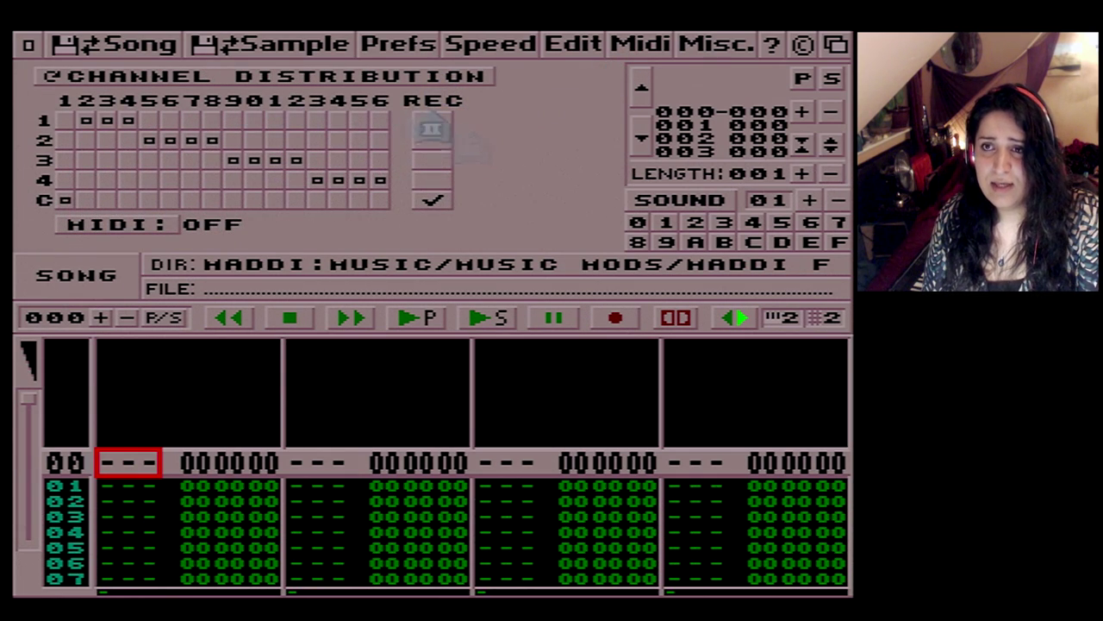
{"action": "left_click", "coordinate": [396, 88]}
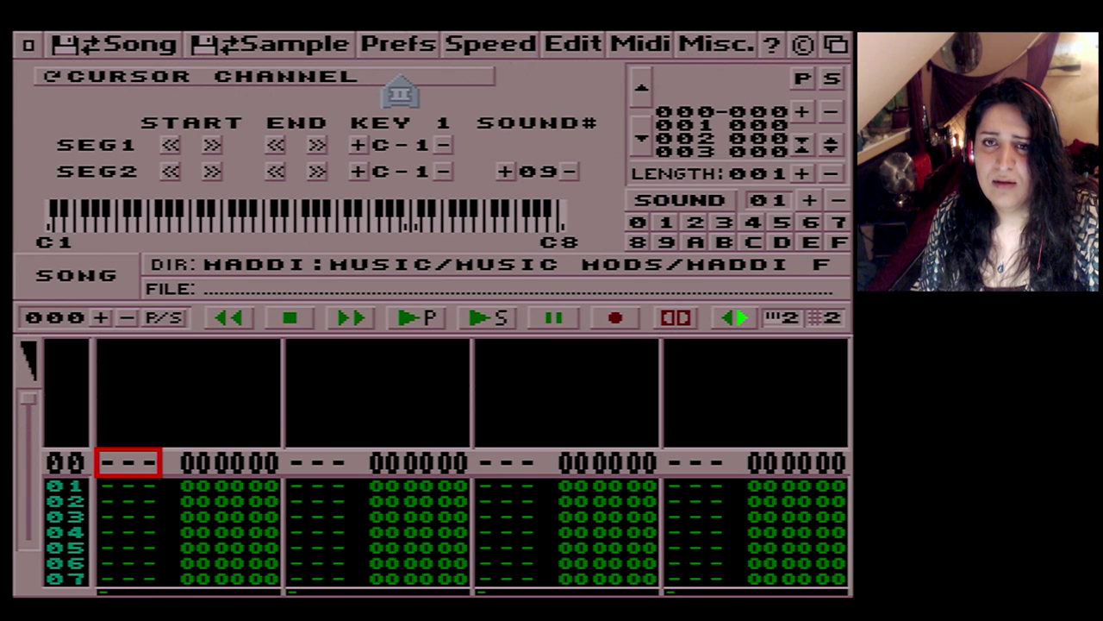
{"action": "left_click", "coordinate": [401, 80]}
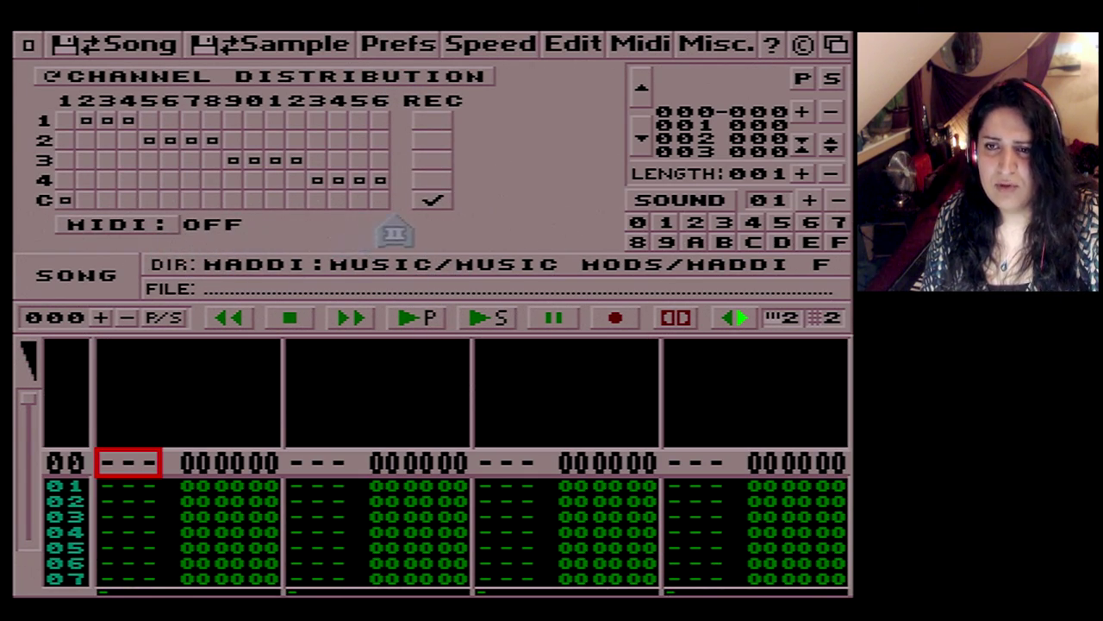
Step: Assign MIDI channel 16 to the cursor channel and turn MIDI on
{"action": "left_click", "coordinate": [381, 201]}
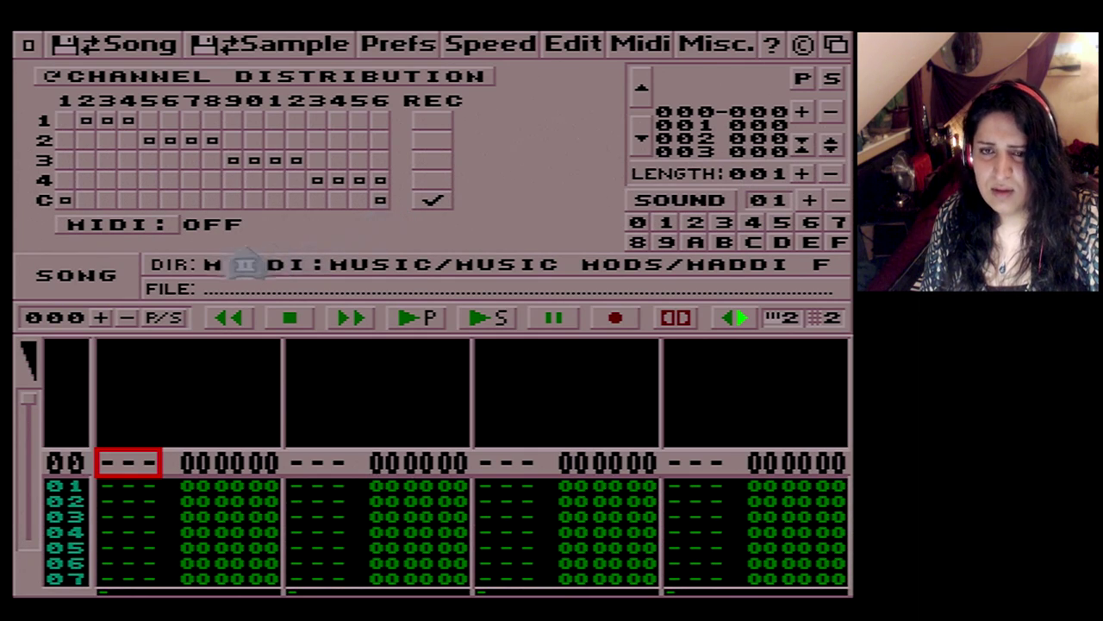
{"action": "left_click", "coordinate": [138, 229]}
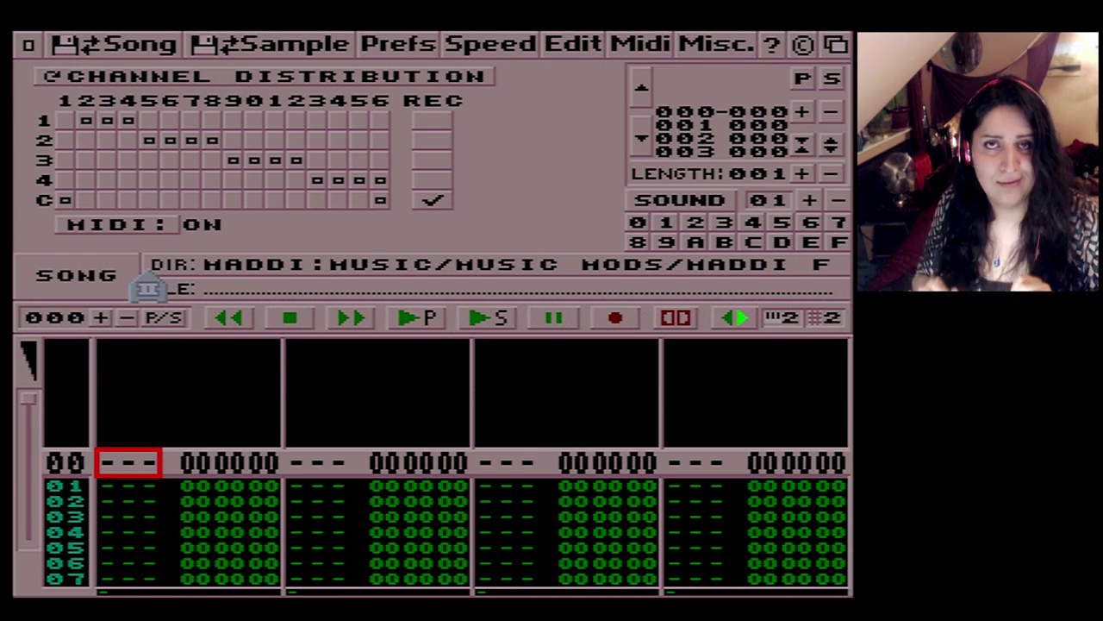
{"action": "left_click", "coordinate": [302, 319]}
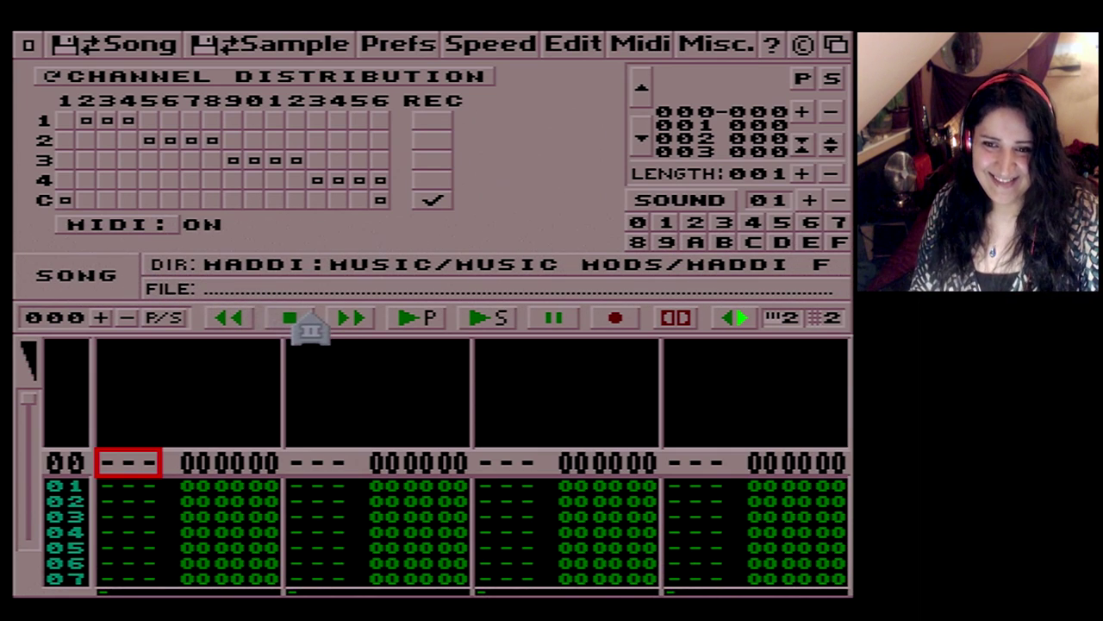
Step: Load the song Blue Stars from the song directory list, play it briefly, and stop playback
{"action": "scroll", "coordinate": [250, 219], "scroll_direction": "down", "scroll_amount": 4}
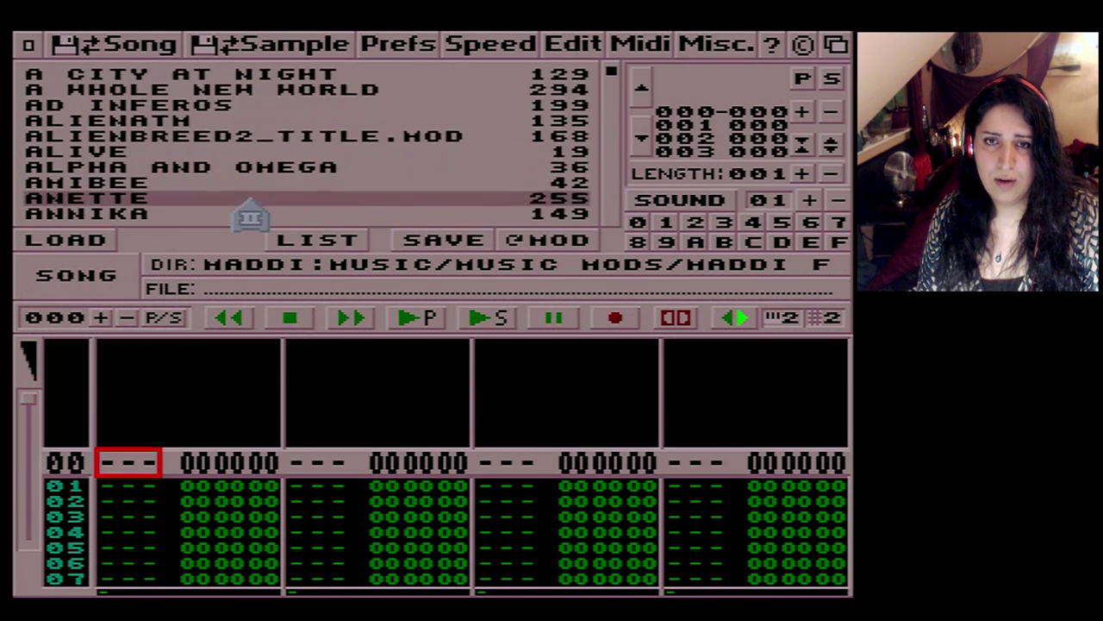
{"action": "left_click", "coordinate": [250, 217]}
{"action": "scroll", "coordinate": [248, 214], "scroll_direction": "down", "scroll_amount": 6}
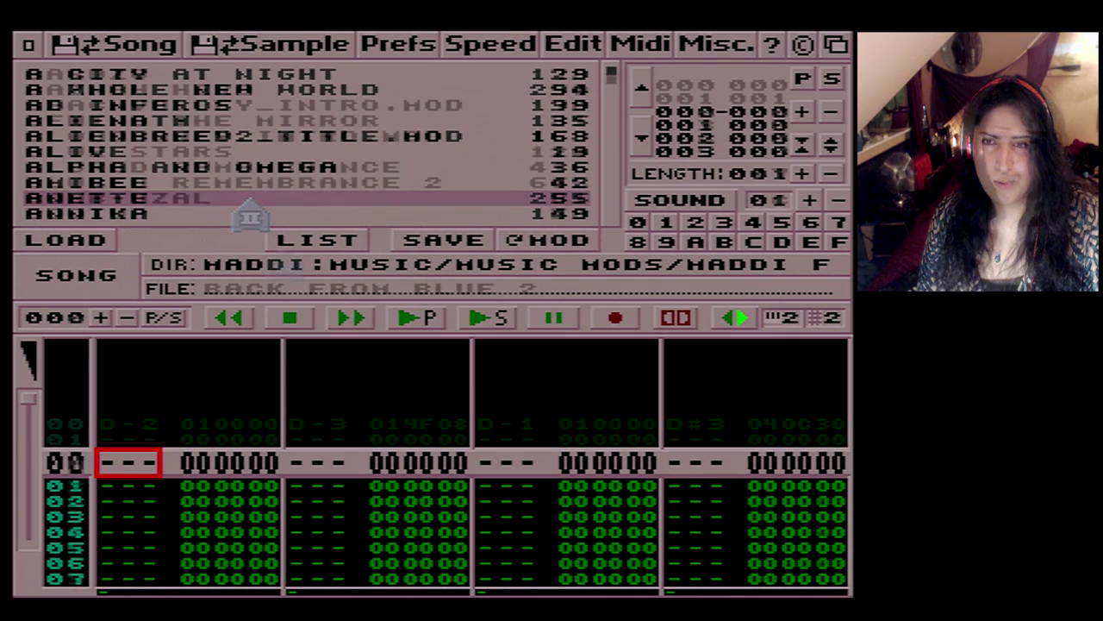
{"action": "left_click", "coordinate": [272, 176]}
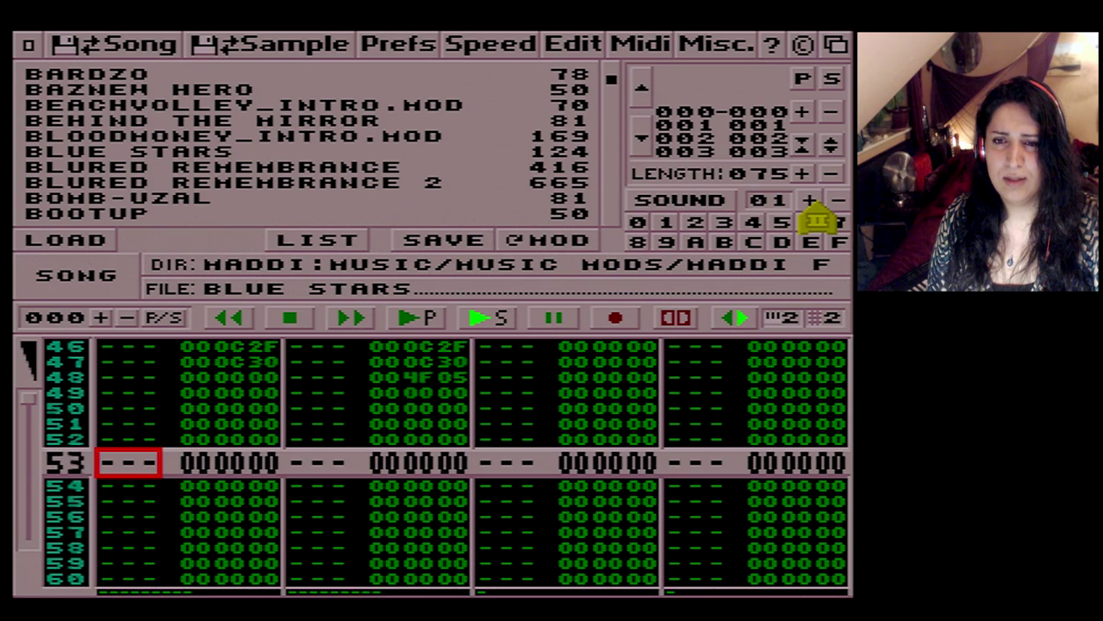
{"action": "left_click", "coordinate": [293, 323]}
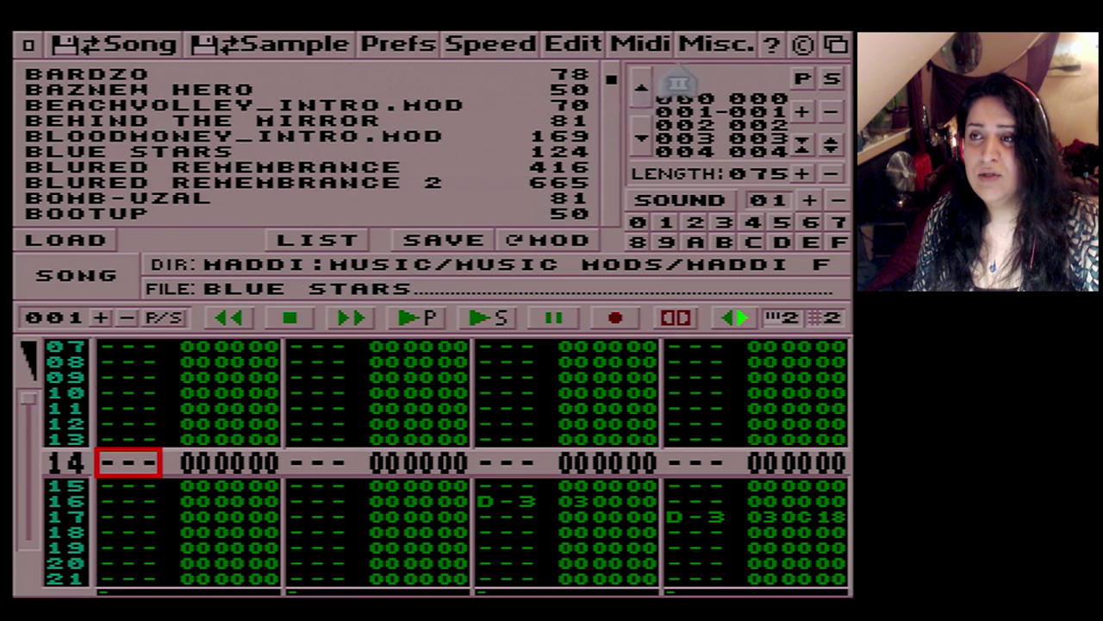
Step: Open the miscellaneous functions and calculate the playing time of Blue Stars
{"action": "left_click", "coordinate": [733, 70]}
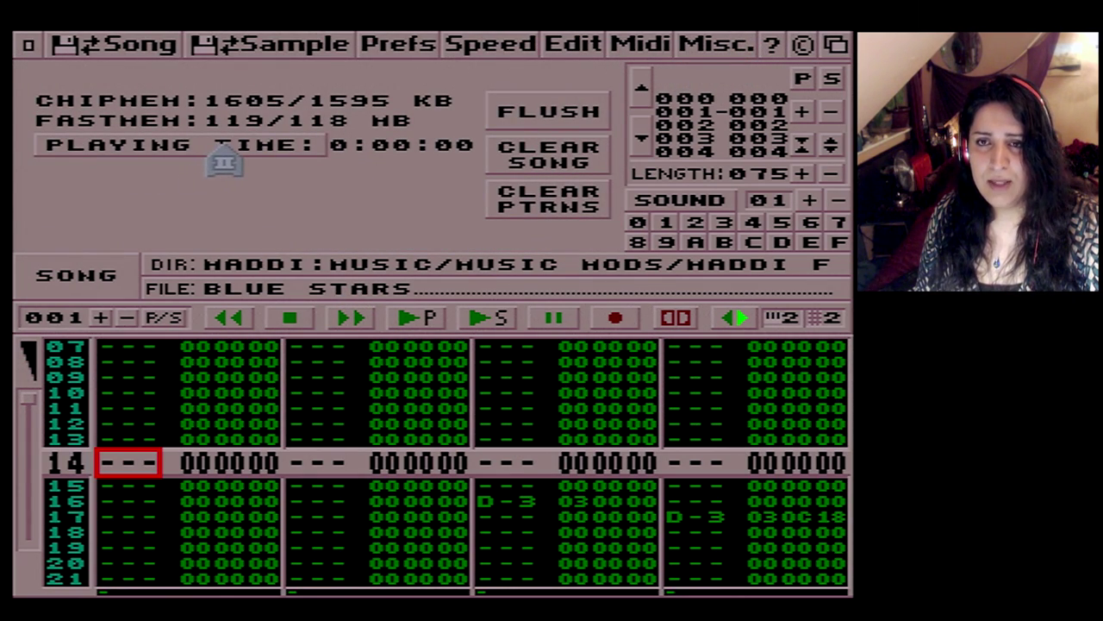
{"action": "key", "text": "Alt_R"}
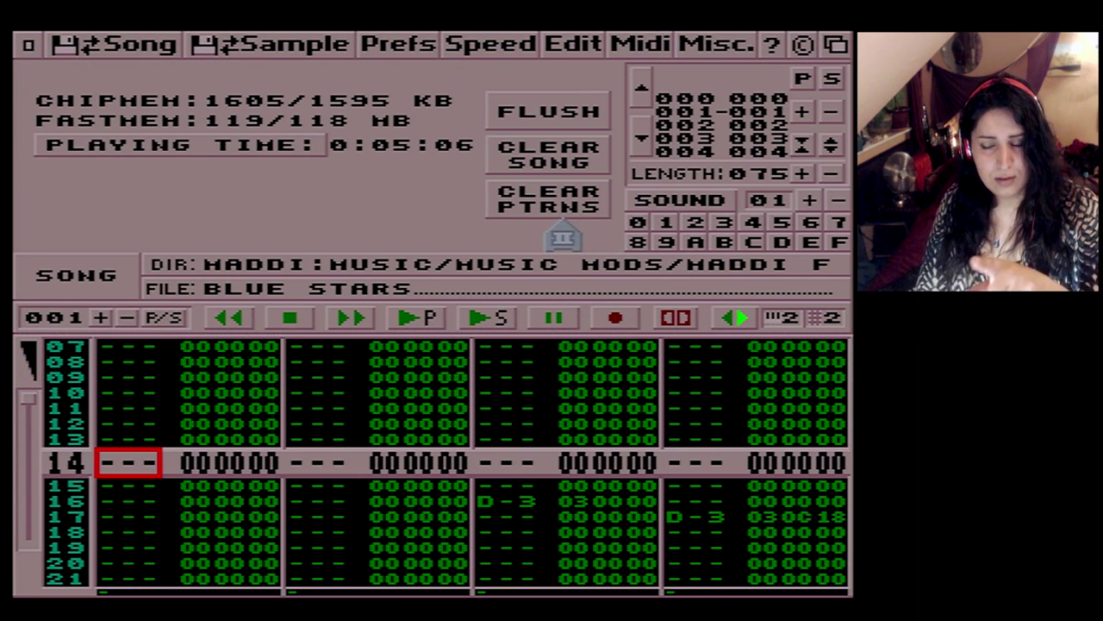
Step: Play the song, pause it, and clear all of its patterns
{"action": "left_click", "coordinate": [490, 320]}
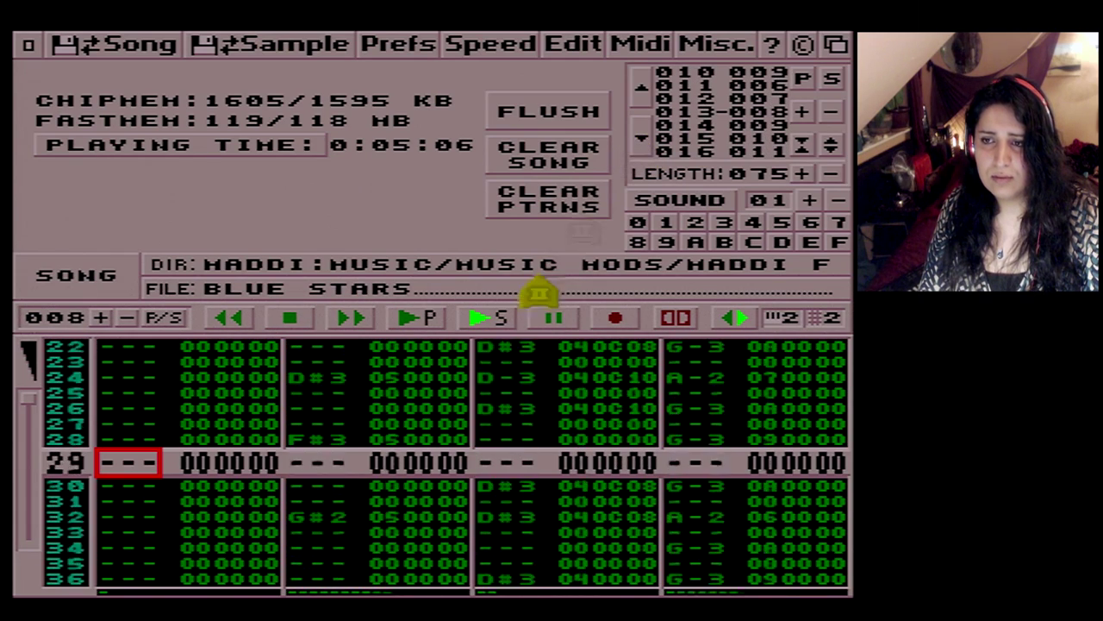
{"action": "left_click", "coordinate": [550, 321]}
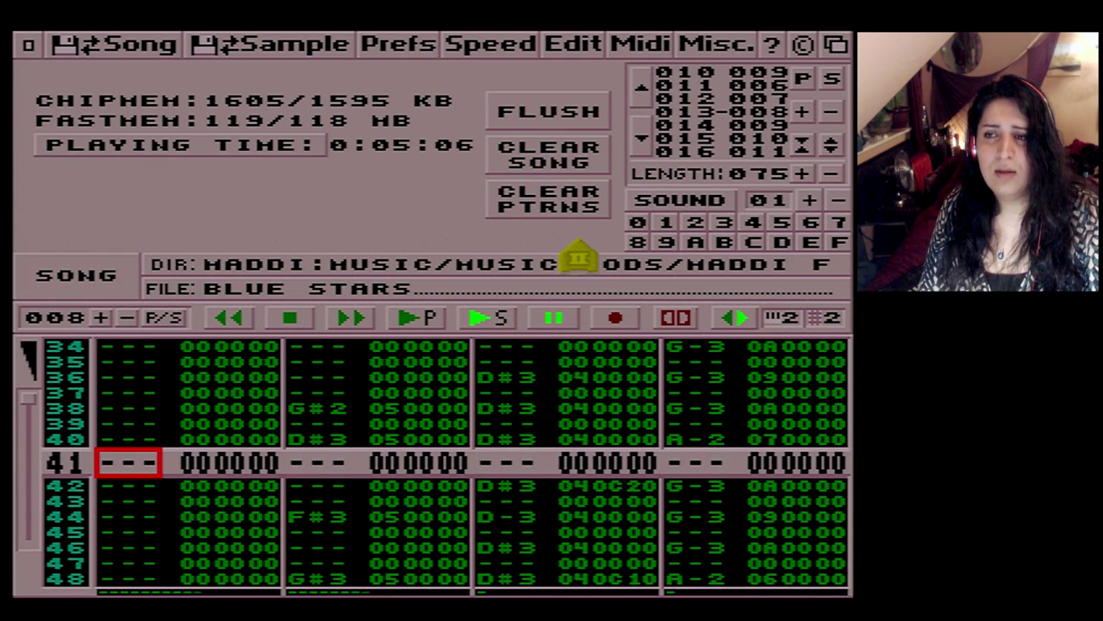
{"action": "left_click", "coordinate": [545, 207]}
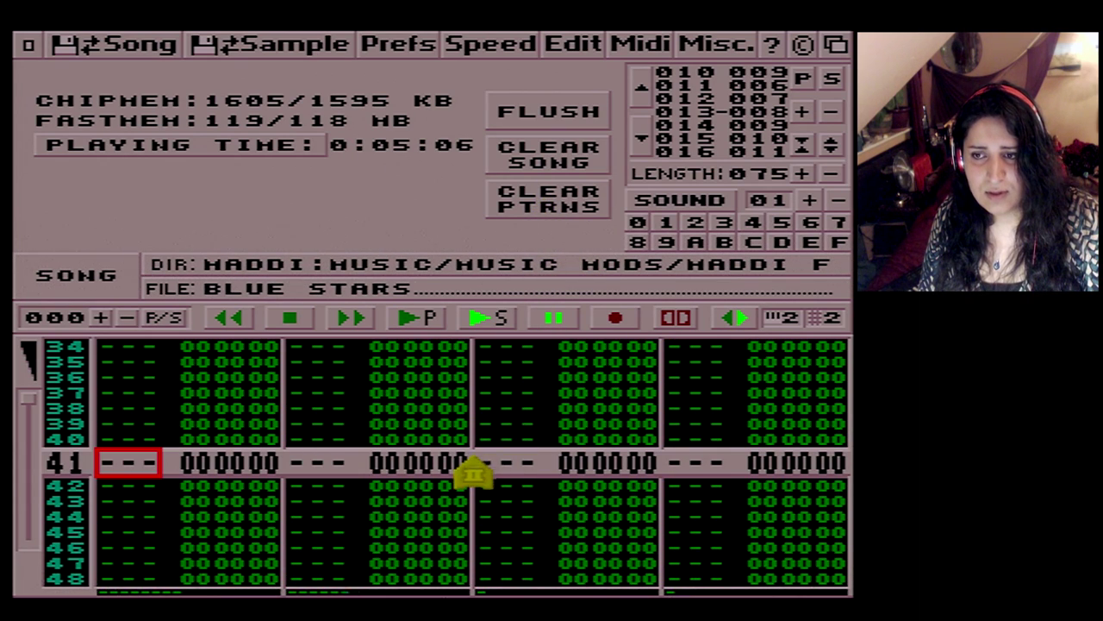
Step: Resume playback with the emptied patterns, stop it, and clear the whole song
{"action": "key", "text": "F3"}
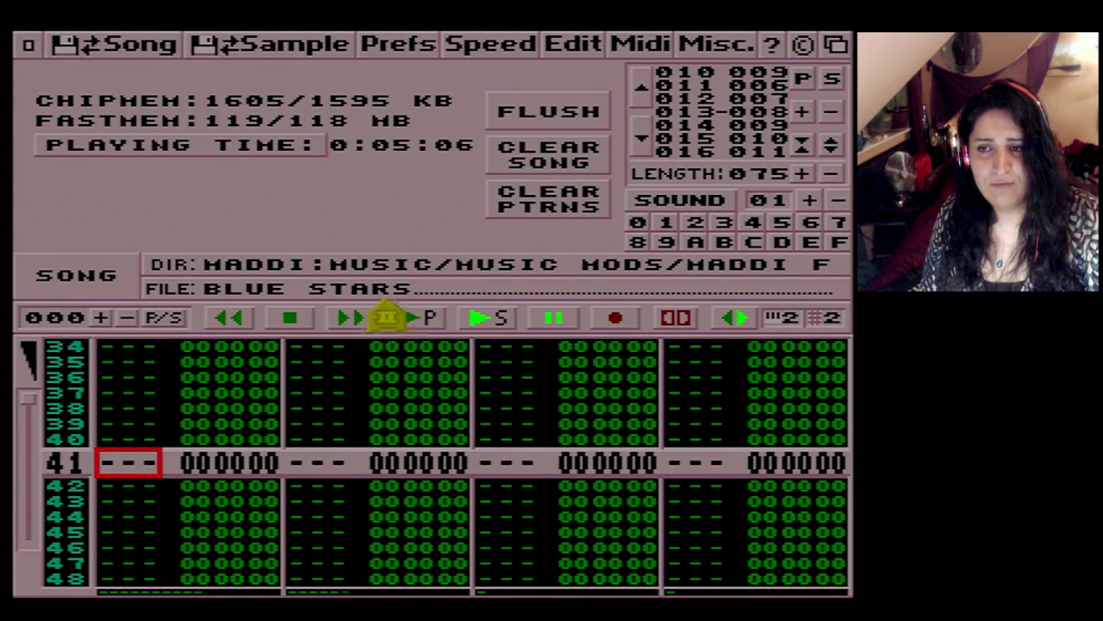
{"action": "left_click", "coordinate": [488, 322]}
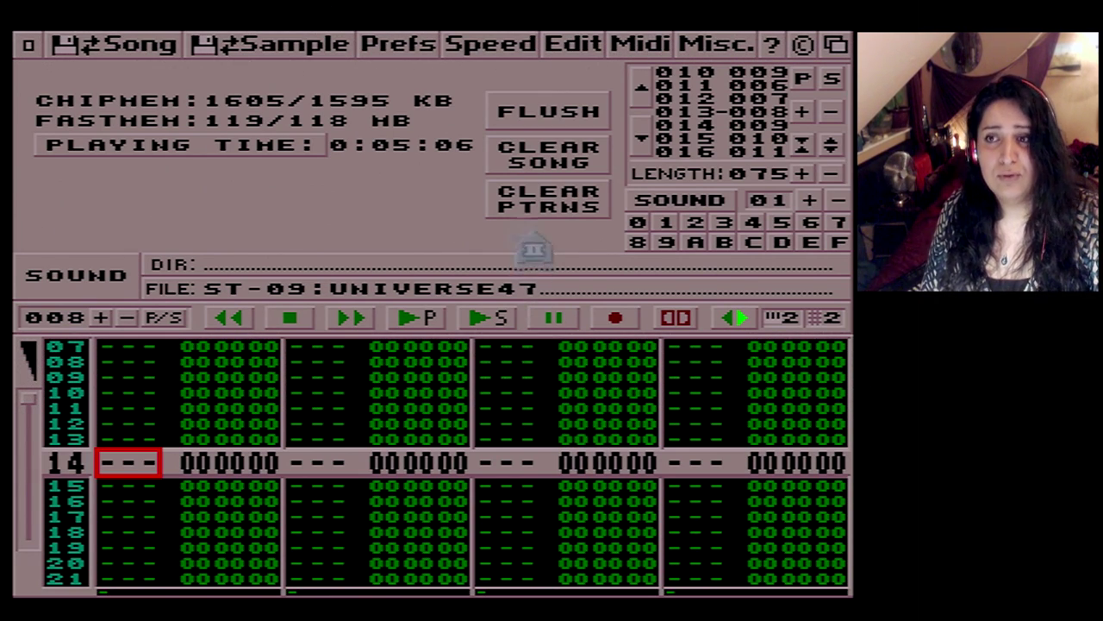
{"action": "left_click", "coordinate": [544, 168]}
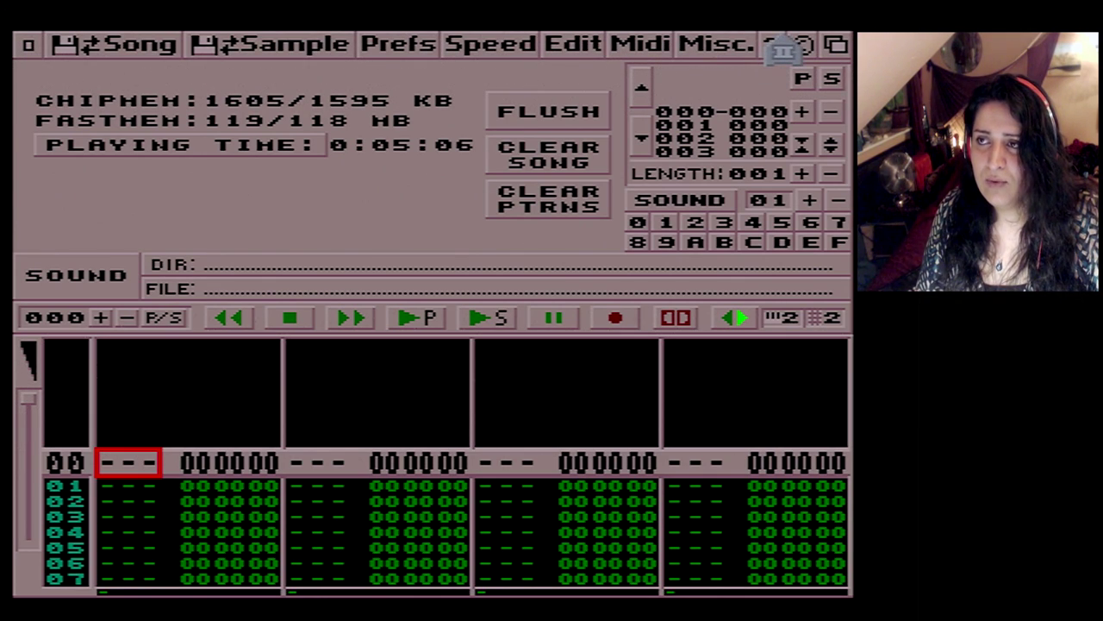
Step: Open the built-in help, go through its list of subjects across all columns, and return to the pattern view
{"action": "left_click", "coordinate": [780, 47]}
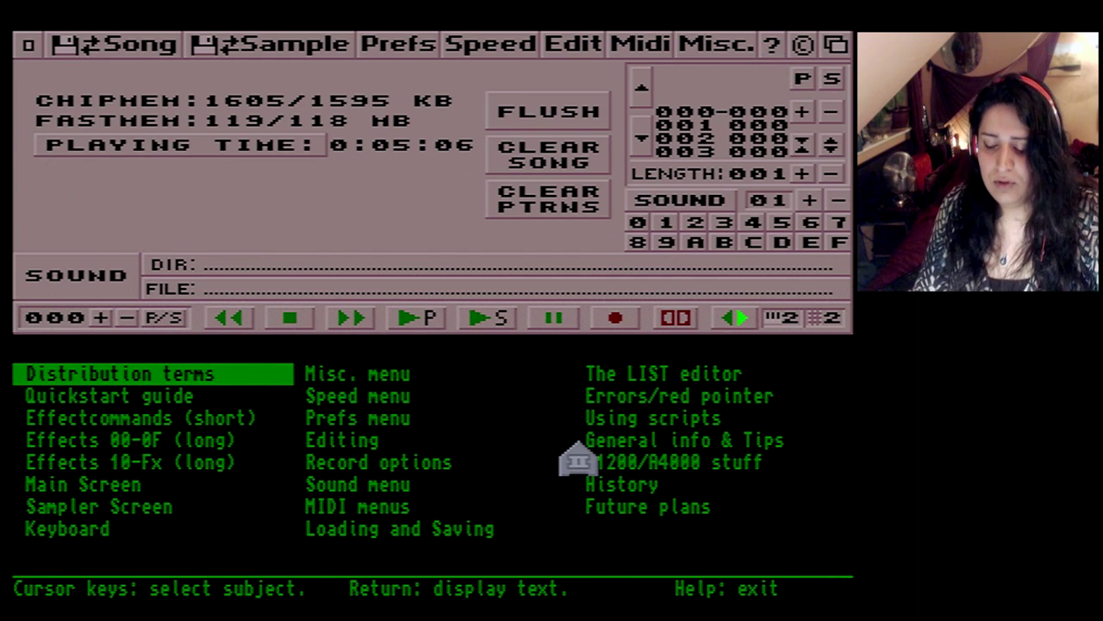
{"action": "key", "text": "Down"}
{"action": "key", "text": "Down"}
{"action": "key", "text": "Down"}
{"action": "key", "text": "Right"}
{"action": "key", "text": "Right"}
{"action": "key", "text": "Up"}
{"action": "key", "text": "Down"}
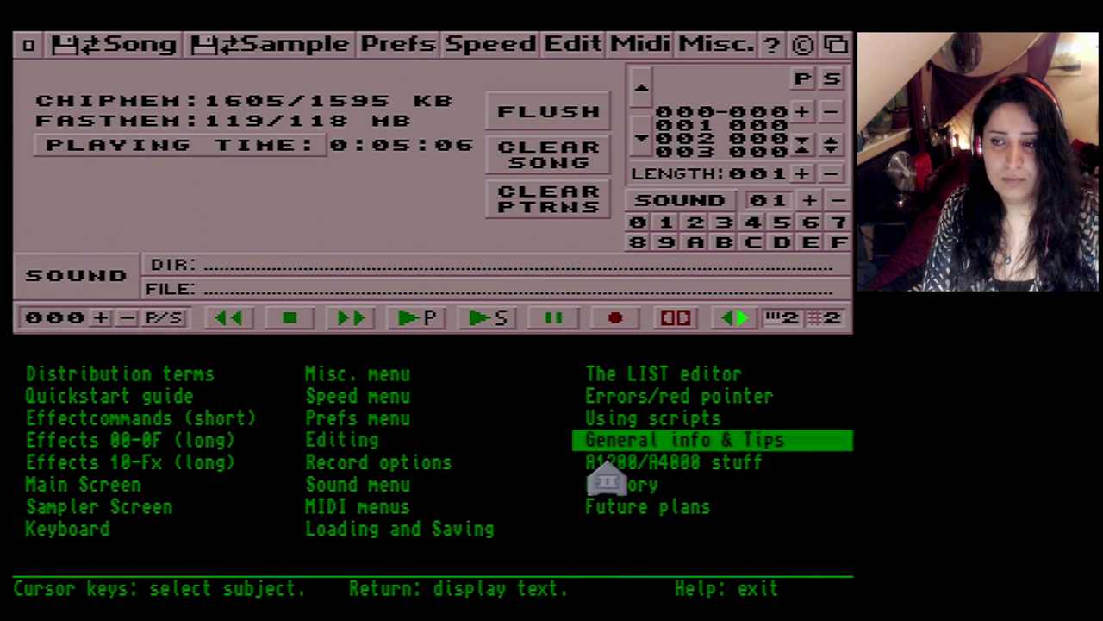
{"action": "key", "text": "Right"}
{"action": "key", "text": "Down"}
{"action": "key", "text": "Down"}
{"action": "key", "text": "Down"}
{"action": "key", "text": "Left"}
{"action": "key", "text": "Down"}
{"action": "key", "text": "Down"}
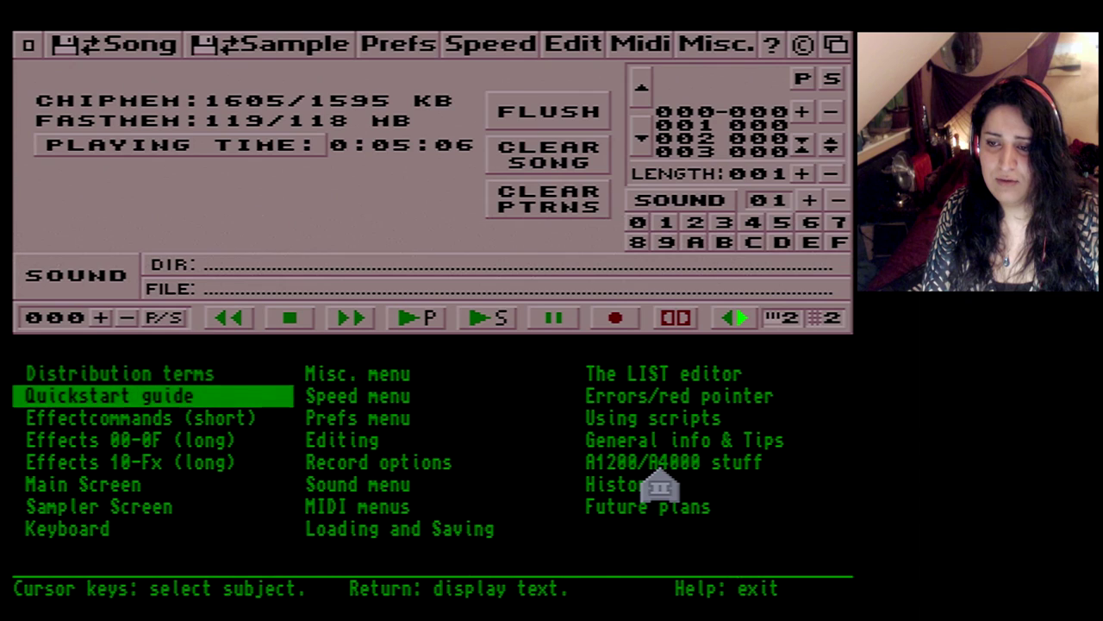
{"action": "key", "text": "Down"}
{"action": "key", "text": "Down"}
{"action": "key", "text": "Down"}
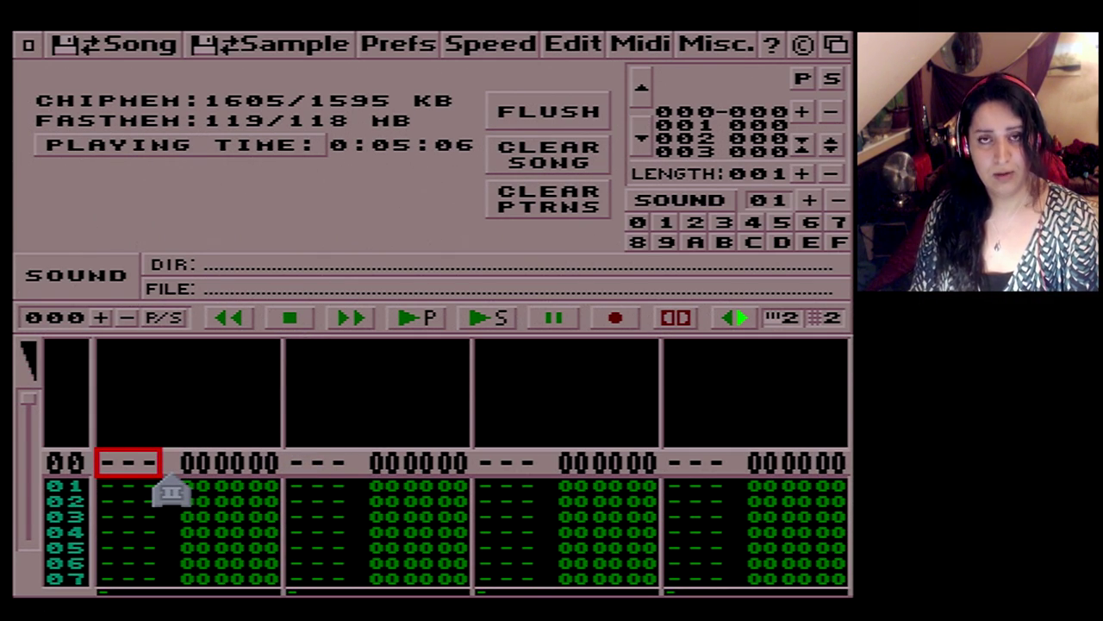
{"action": "scroll", "coordinate": [241, 461], "scroll_direction": "down", "scroll_amount": 6}
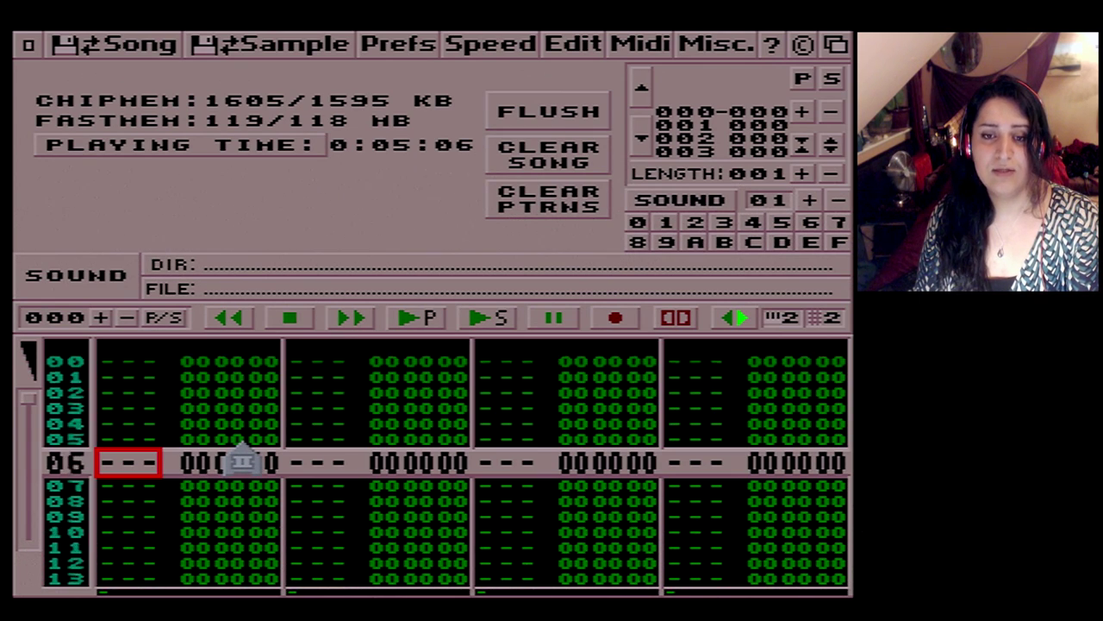
Step: Go through the rows of the empty pattern from start to end, and step the pattern number away and back to 000
{"action": "scroll", "coordinate": [200, 396], "scroll_direction": "up", "scroll_amount": 1}
{"action": "scroll", "coordinate": [200, 397], "scroll_direction": "up", "scroll_amount": 1}
{"action": "scroll", "coordinate": [196, 396], "scroll_direction": "down", "scroll_amount": 19}
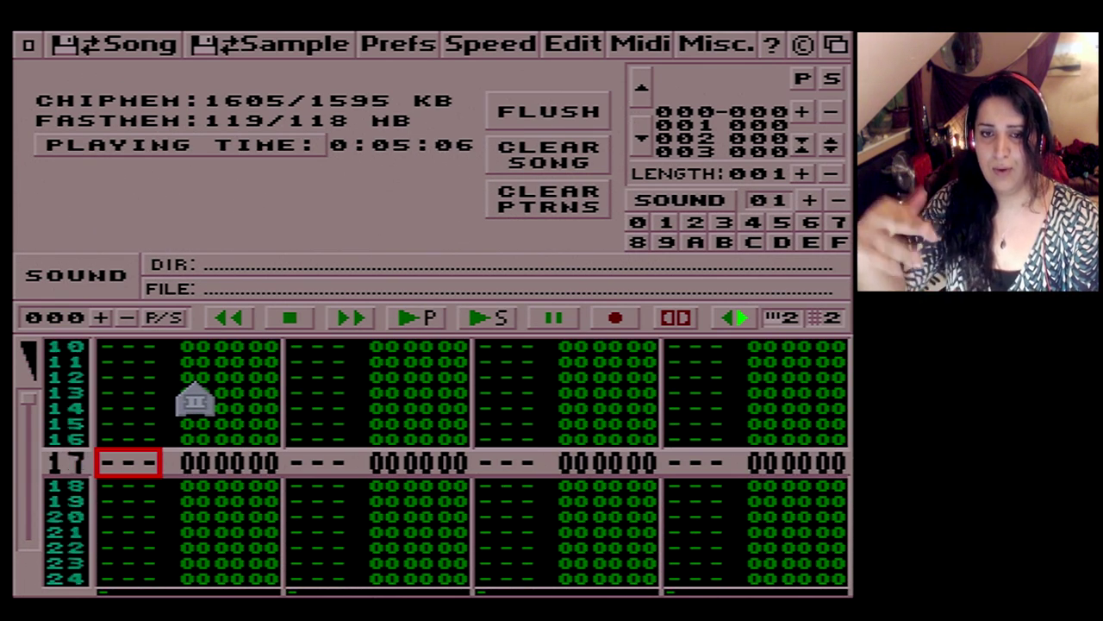
{"action": "scroll", "coordinate": [195, 398], "scroll_direction": "down", "scroll_amount": 20}
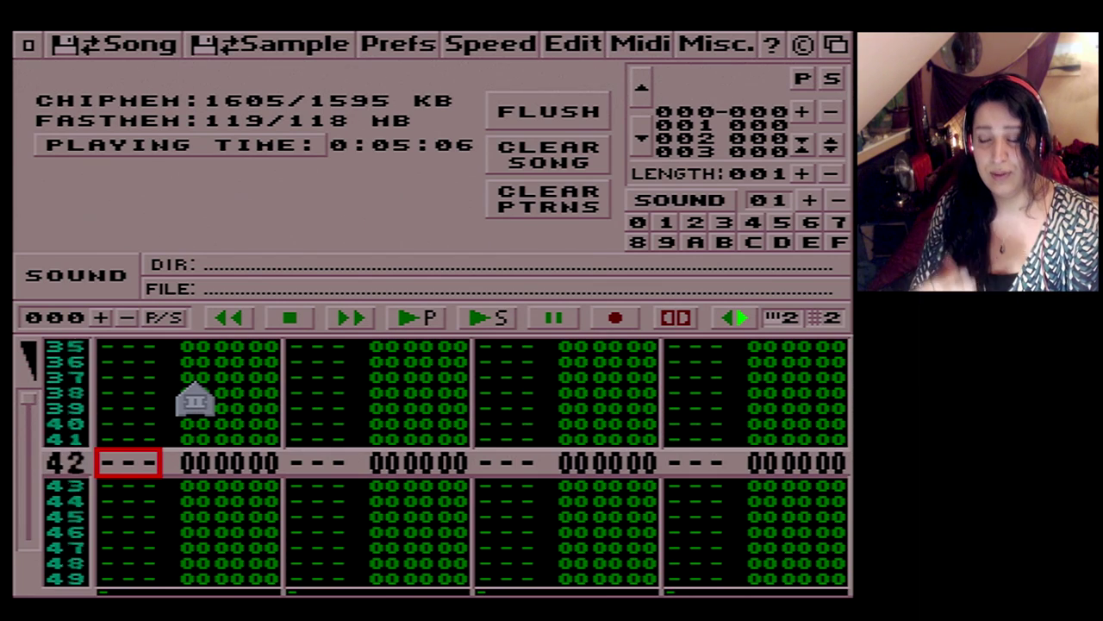
{"action": "scroll", "coordinate": [195, 398], "scroll_direction": "down", "scroll_amount": 18}
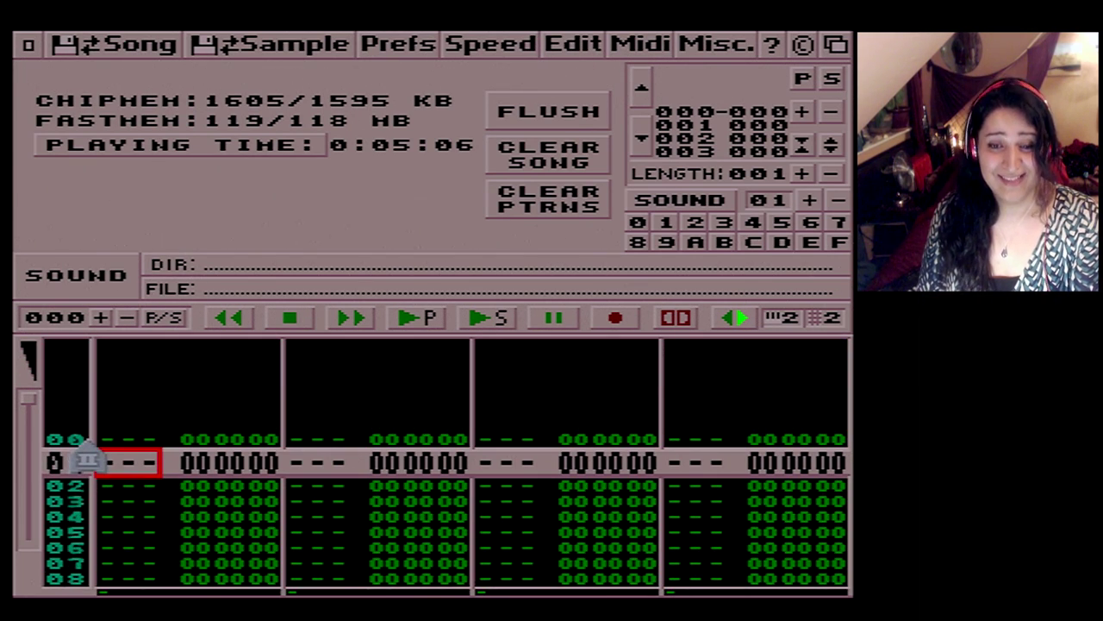
{"action": "scroll", "coordinate": [86, 460], "scroll_direction": "down", "scroll_amount": 1}
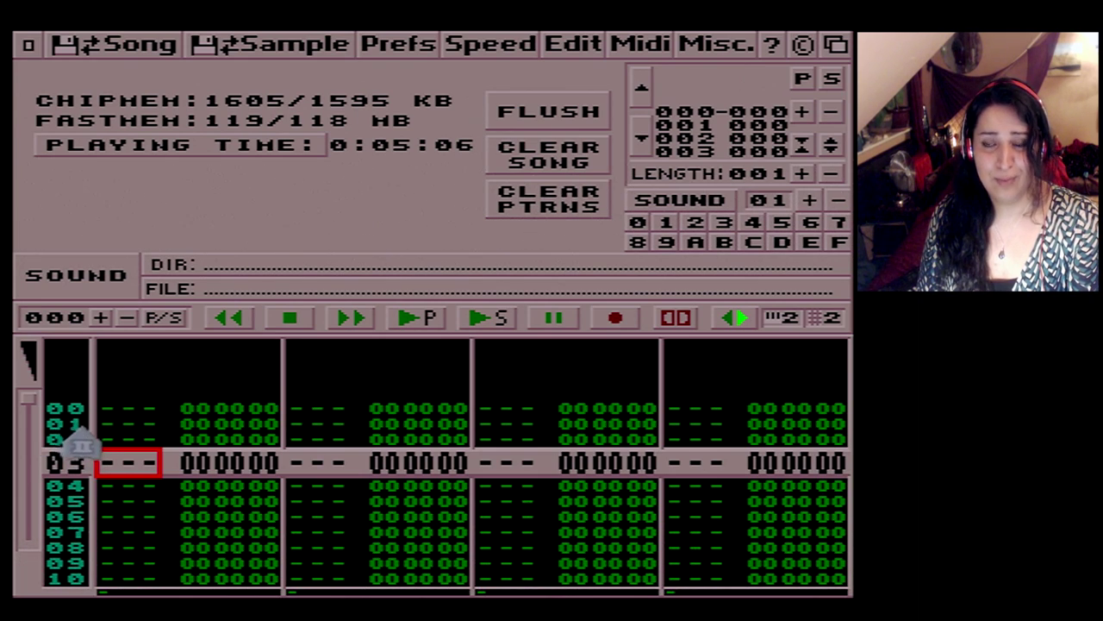
{"action": "scroll", "coordinate": [82, 450], "scroll_direction": "up", "scroll_amount": 1}
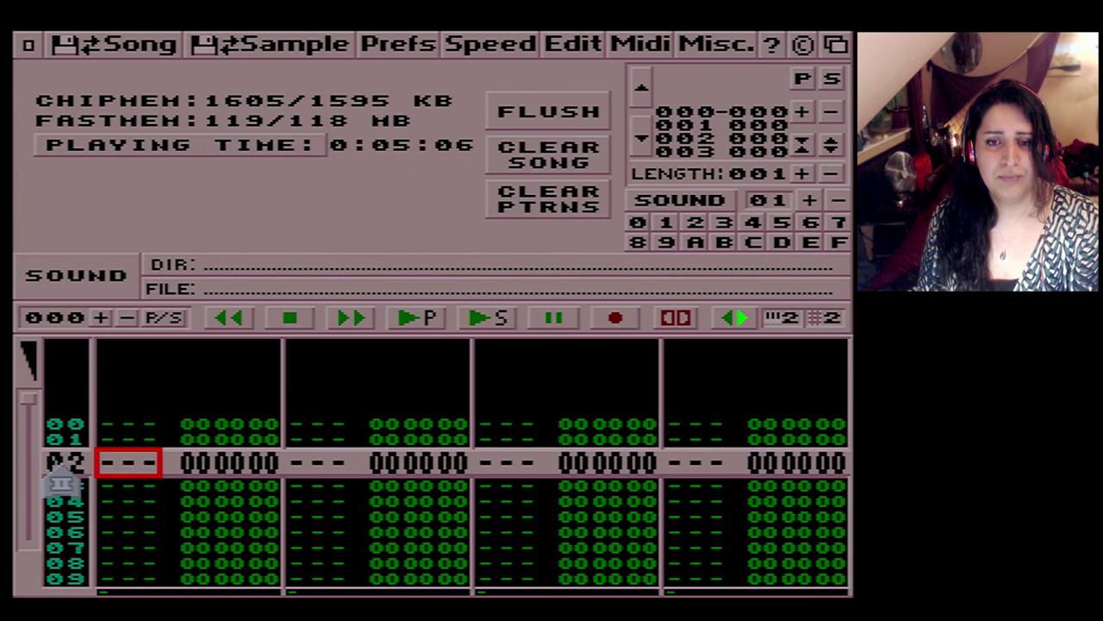
{"action": "scroll", "coordinate": [64, 458], "scroll_direction": "down", "scroll_amount": 5}
{"action": "scroll", "coordinate": [69, 464], "scroll_direction": "up", "scroll_amount": 6}
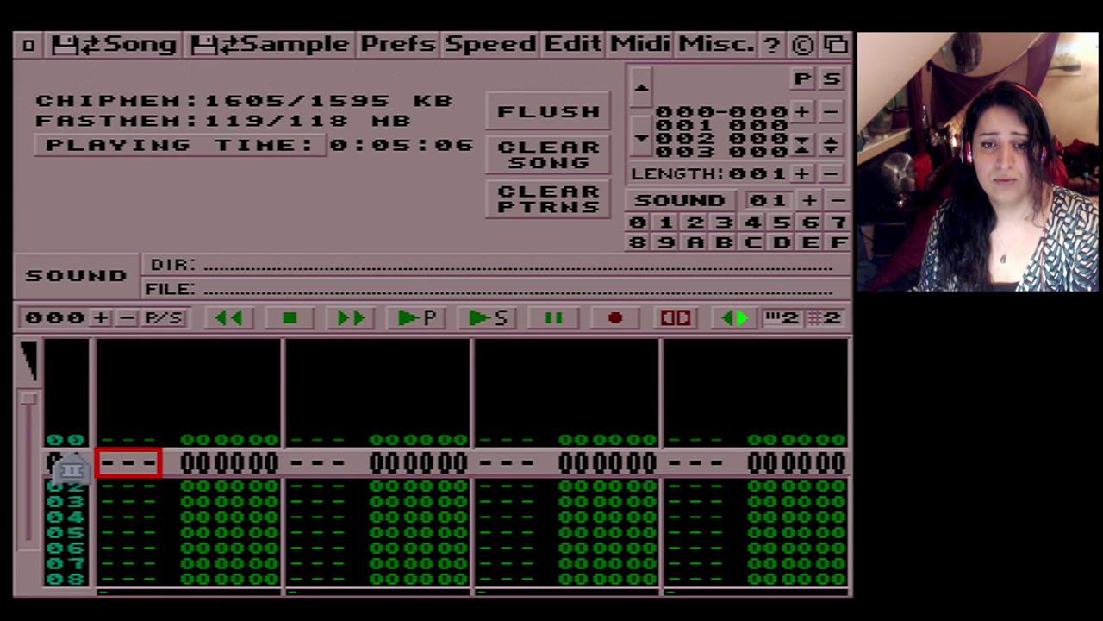
{"action": "scroll", "coordinate": [82, 569], "scroll_direction": "up", "scroll_amount": 3}
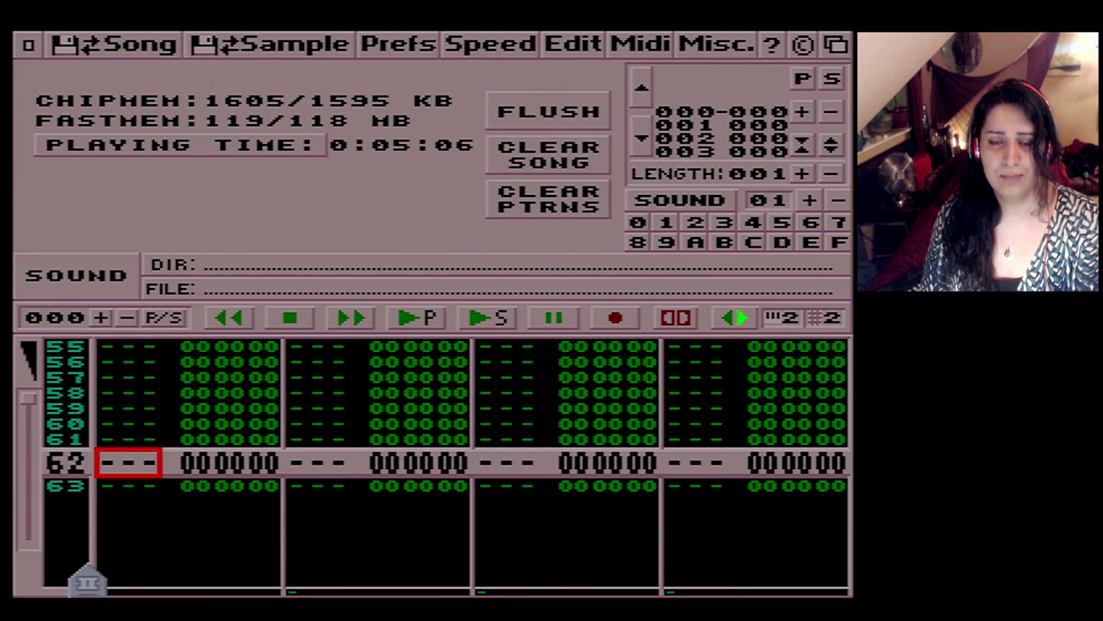
{"action": "scroll", "coordinate": [88, 583], "scroll_direction": "down", "scroll_amount": 1}
{"action": "scroll", "coordinate": [86, 578], "scroll_direction": "down", "scroll_amount": 2}
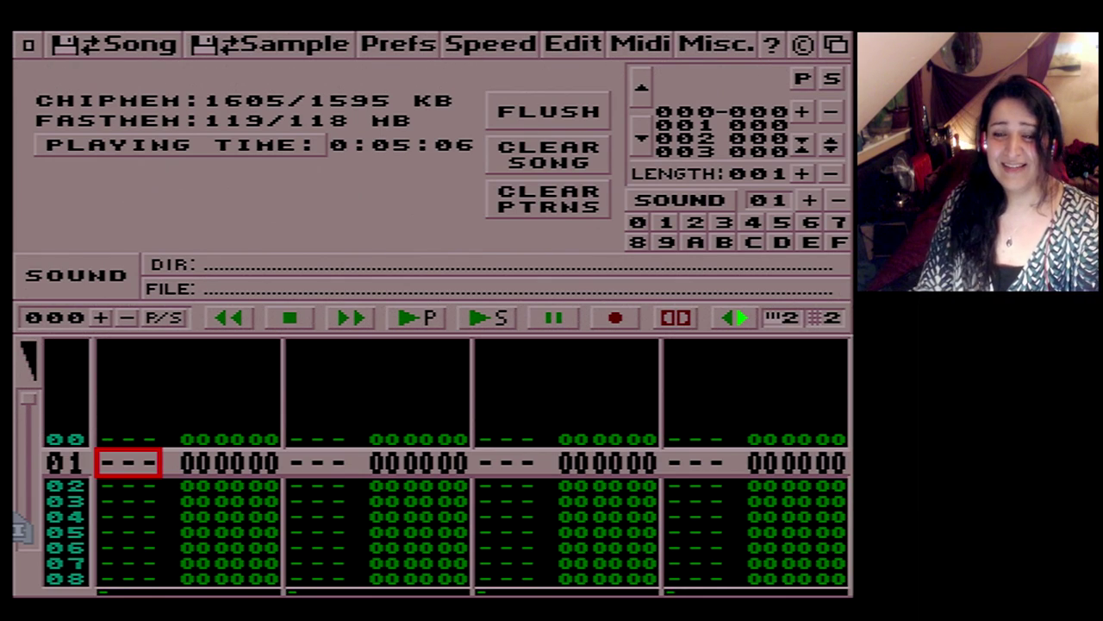
{"action": "scroll", "coordinate": [733, 315], "scroll_direction": "down", "scroll_amount": 2}
{"action": "scroll", "coordinate": [744, 316], "scroll_direction": "up", "scroll_amount": 2}
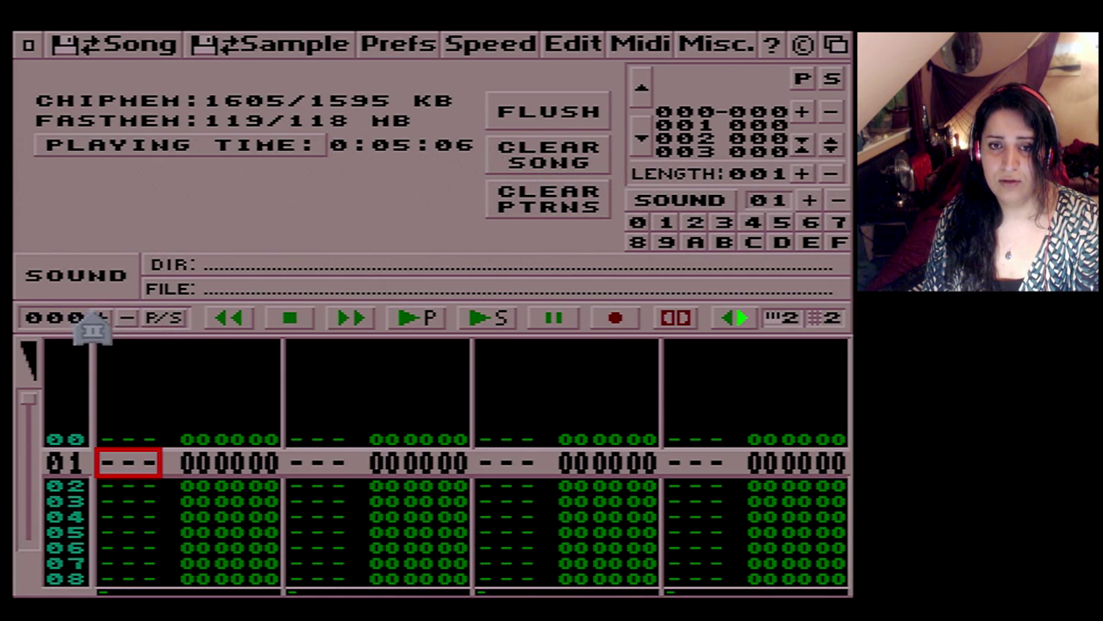
{"action": "left_click", "coordinate": [127, 319]}
{"action": "left_click", "coordinate": [100, 318]}
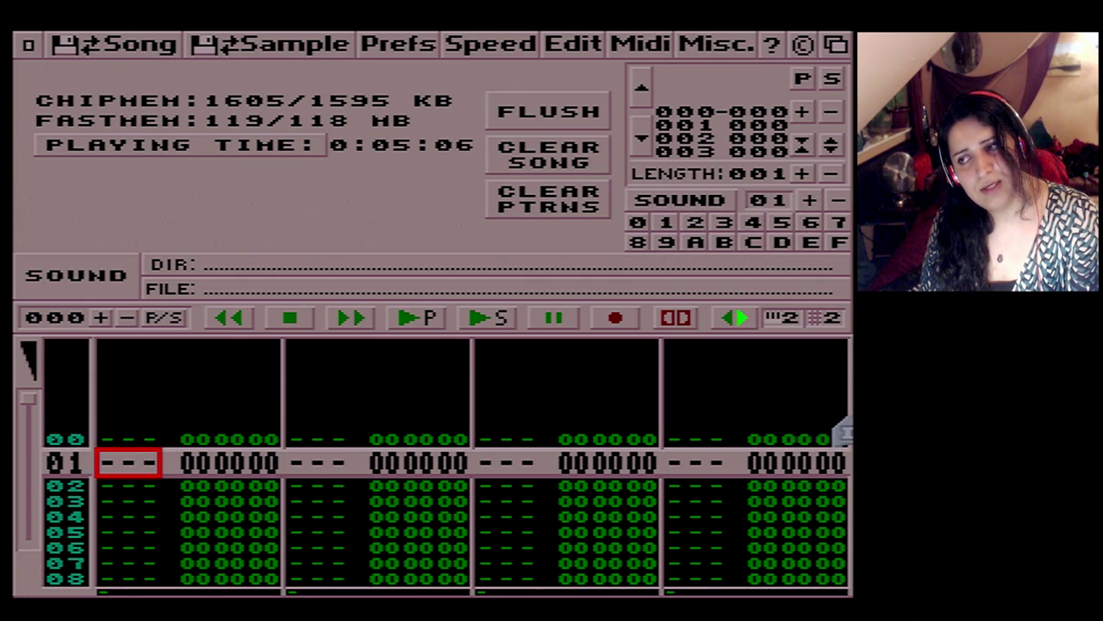
Step: Open the sample editor and step the sound number upward through the empty slots to 3C
{"action": "key", "text": "super+e"}
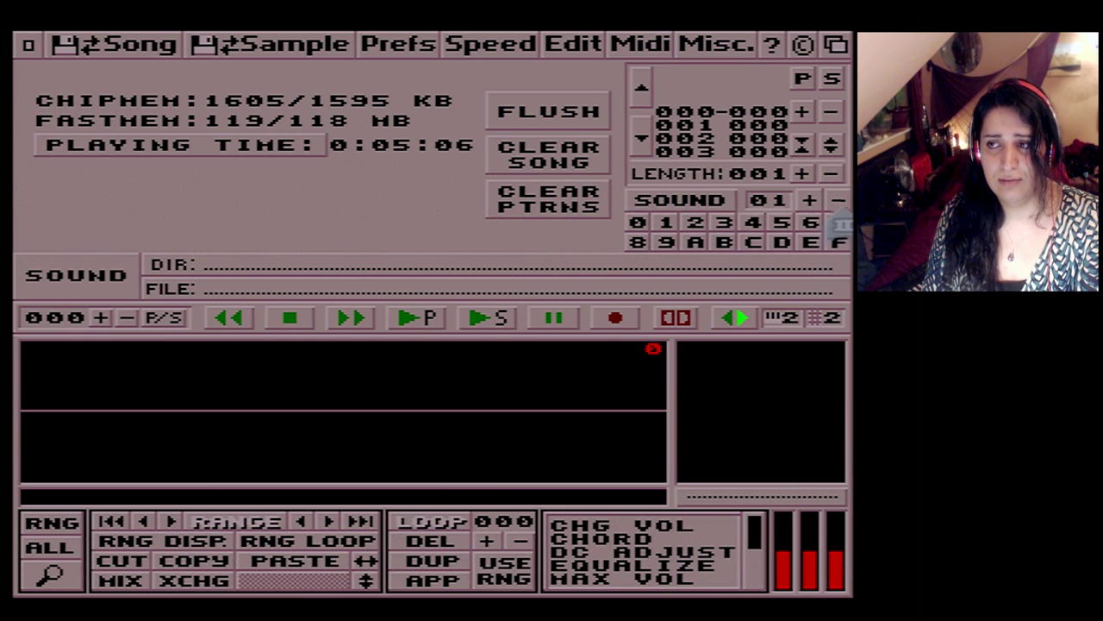
{"action": "left_click", "coordinate": [809, 200]}
{"action": "left_click", "coordinate": [810, 203]}
{"action": "left_click", "coordinate": [809, 202]}
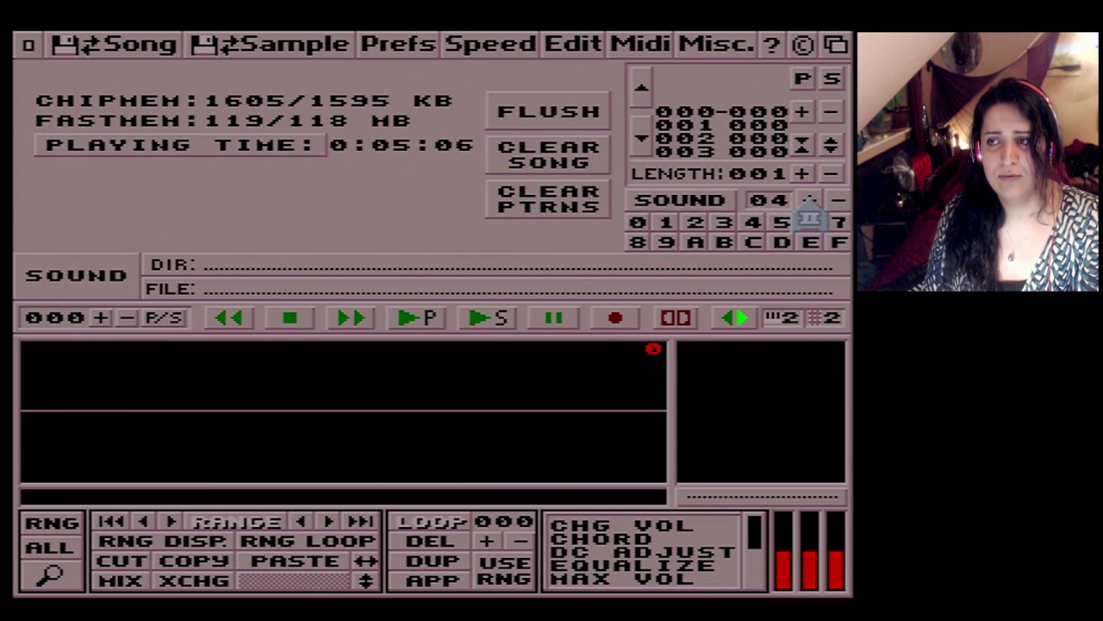
{"action": "left_click", "coordinate": [809, 203]}
{"action": "left_click", "coordinate": [809, 202]}
{"action": "left_click", "coordinate": [810, 203]}
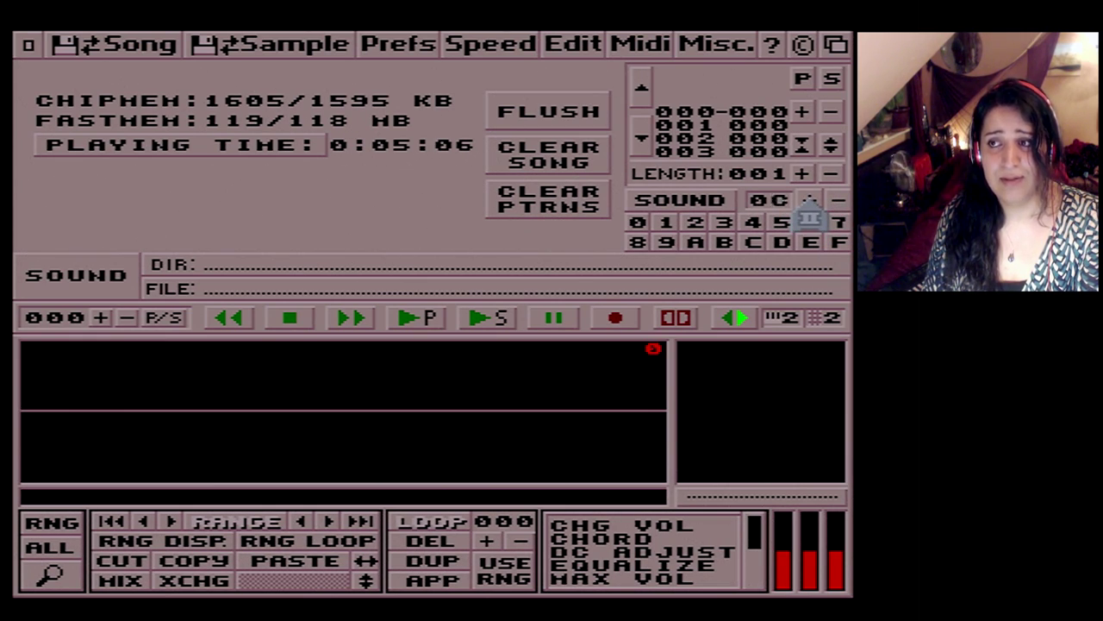
{"action": "left_click", "coordinate": [809, 203]}
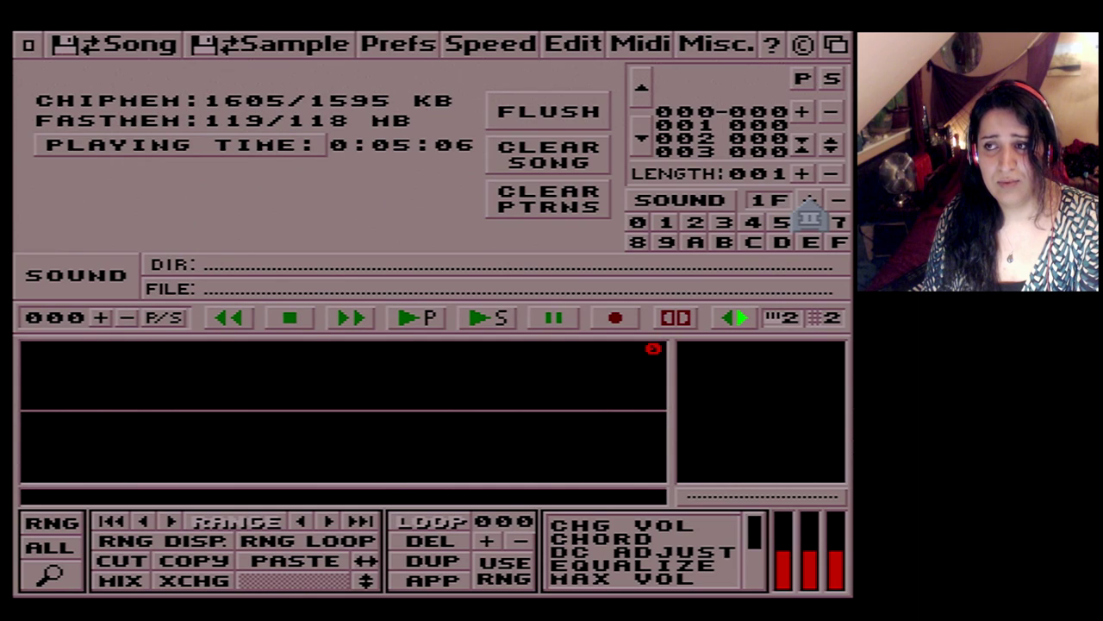
{"action": "left_click", "coordinate": [810, 203]}
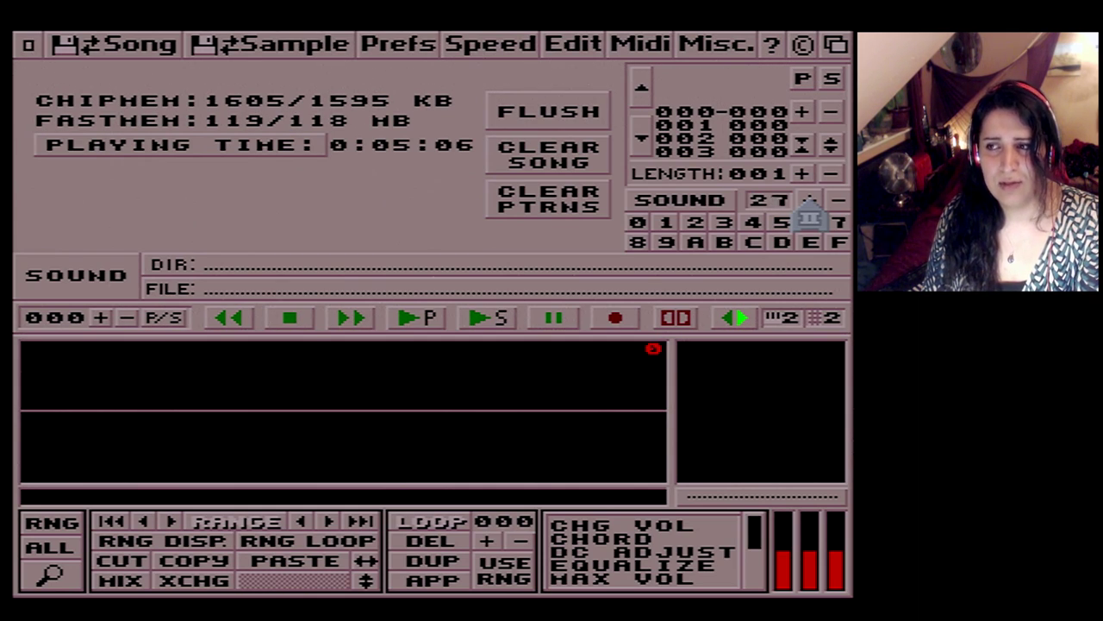
{"action": "left_click", "coordinate": [810, 202]}
{"action": "left_click", "coordinate": [809, 202]}
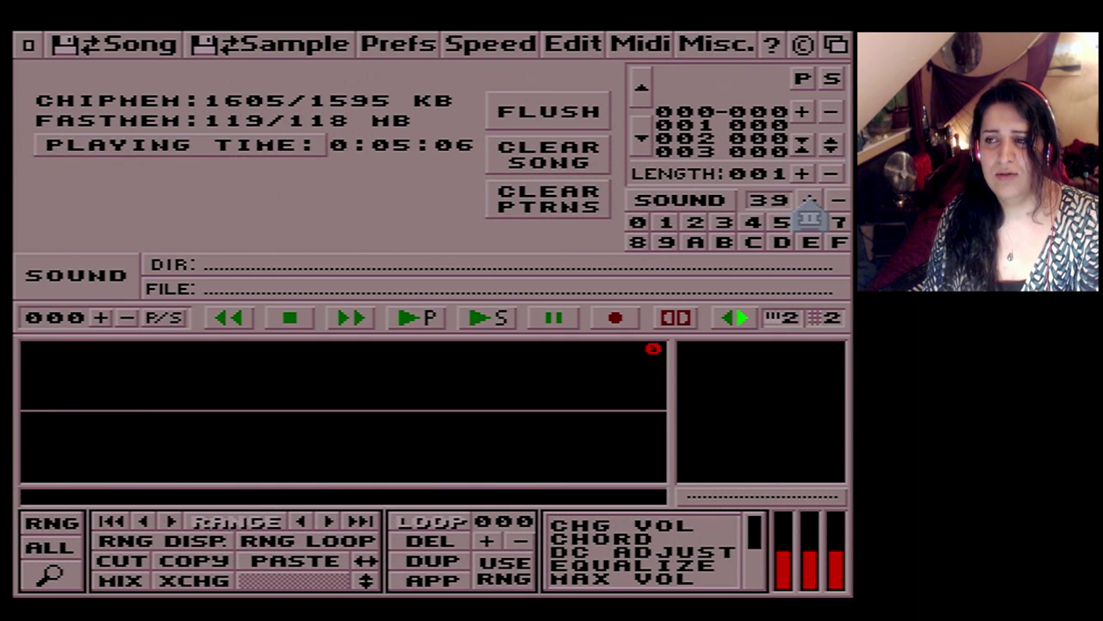
{"action": "left_click", "coordinate": [810, 203]}
{"action": "left_click", "coordinate": [810, 202]}
{"action": "left_click", "coordinate": [809, 203]}
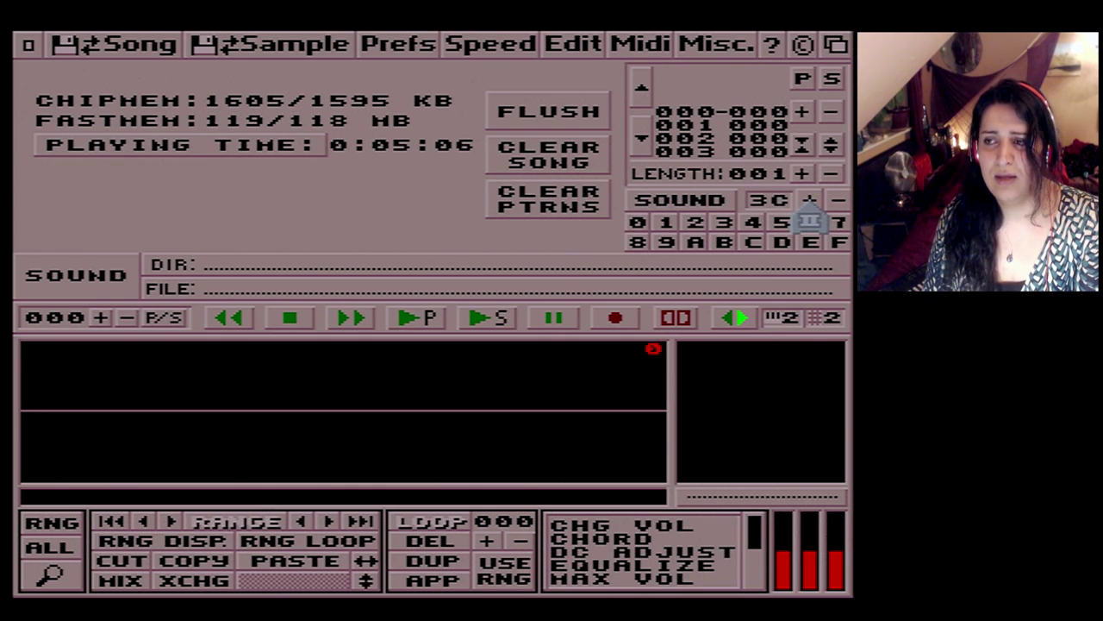
Step: Choose sound slots directly by their hexadecimal digits and return to sound 01
{"action": "left_click", "coordinate": [637, 226]}
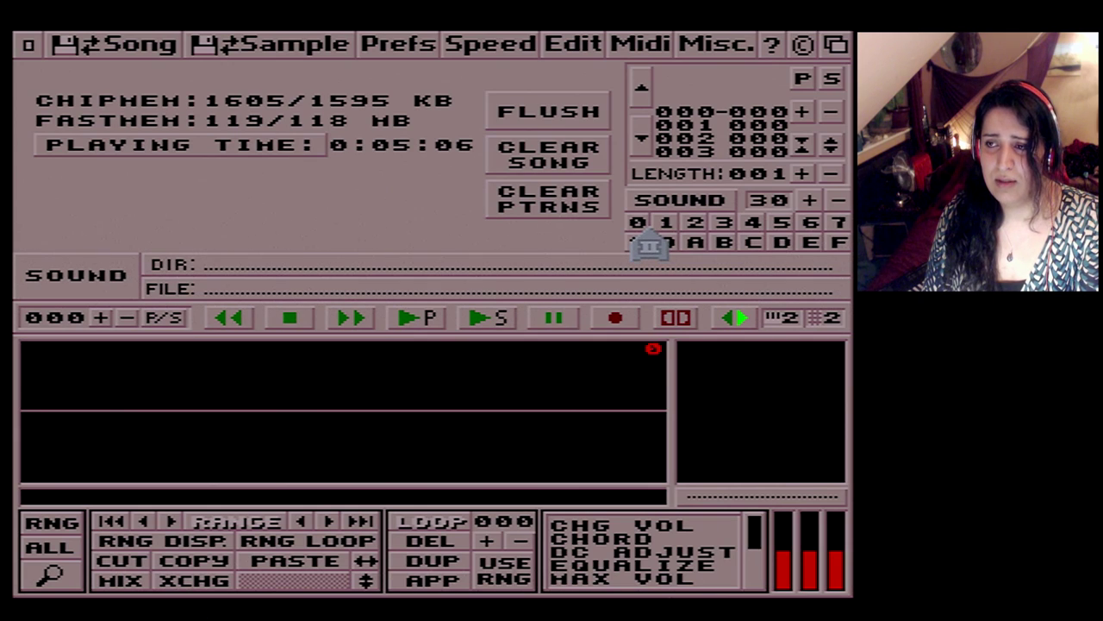
{"action": "left_click", "coordinate": [648, 246]}
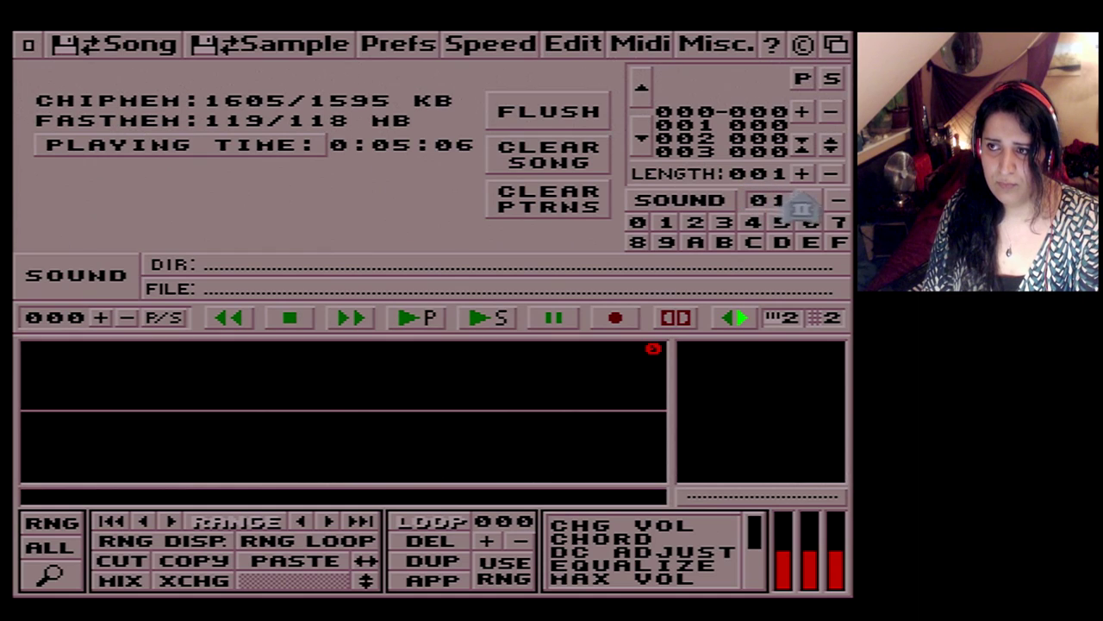
{"action": "left_click", "coordinate": [810, 200]}
{"action": "left_click", "coordinate": [809, 200]}
{"action": "left_click", "coordinate": [809, 200]}
{"action": "left_click_drag", "start_coordinate": [811, 202], "coordinate": [811, 202]}
{"action": "left_click", "coordinate": [665, 222]}
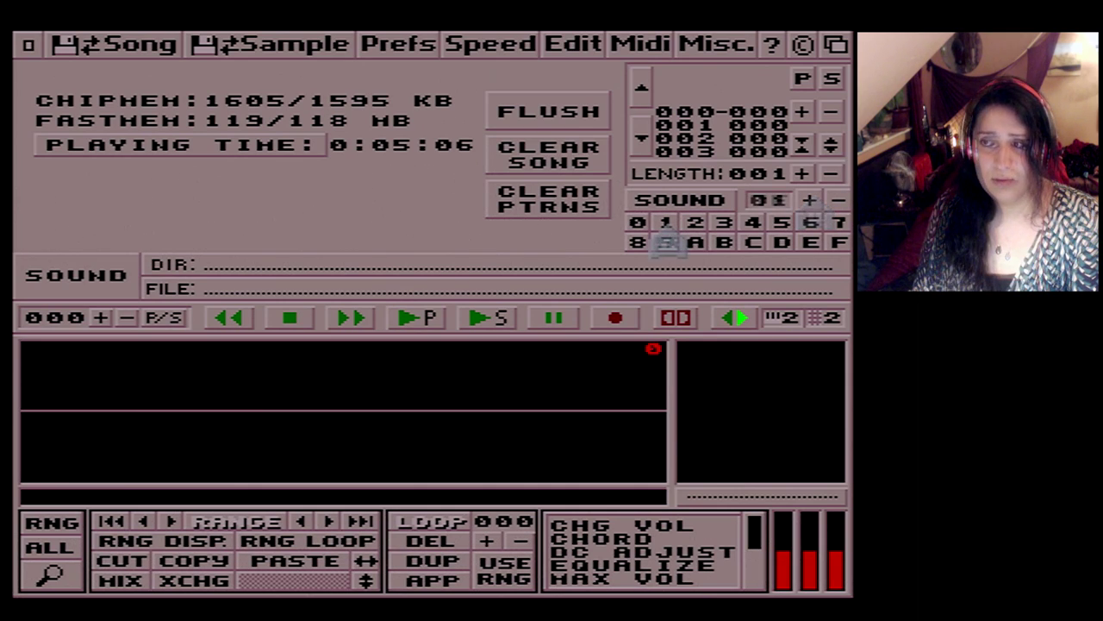
Step: Compare the sample and song file functions, and toggle the file type between Song and Sound, ending on Sound
{"action": "left_click", "coordinate": [282, 55]}
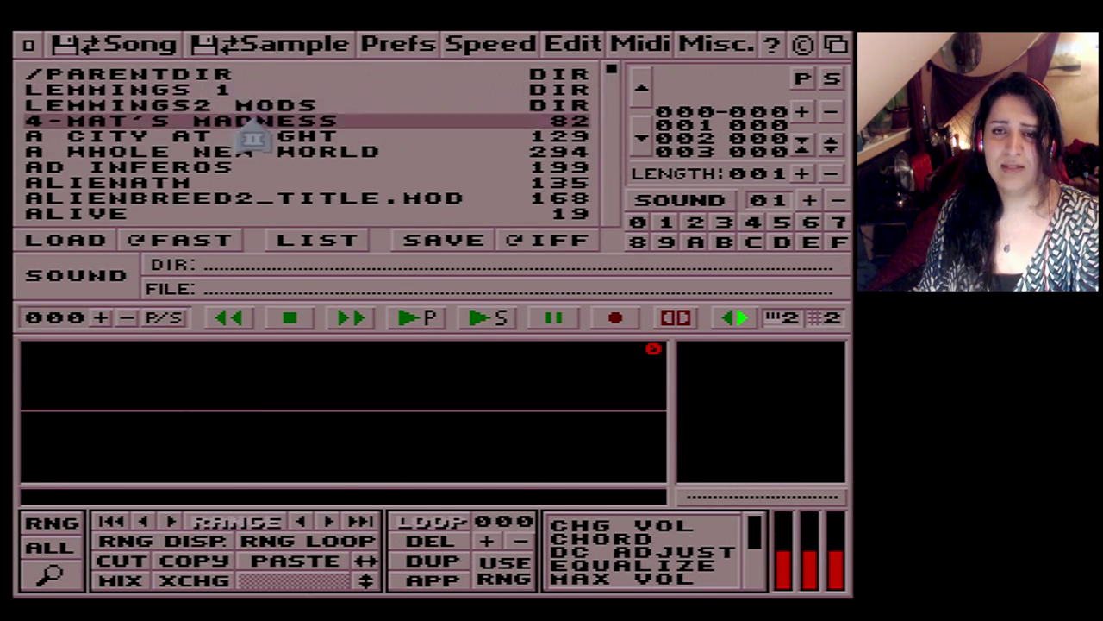
{"action": "left_click", "coordinate": [144, 59]}
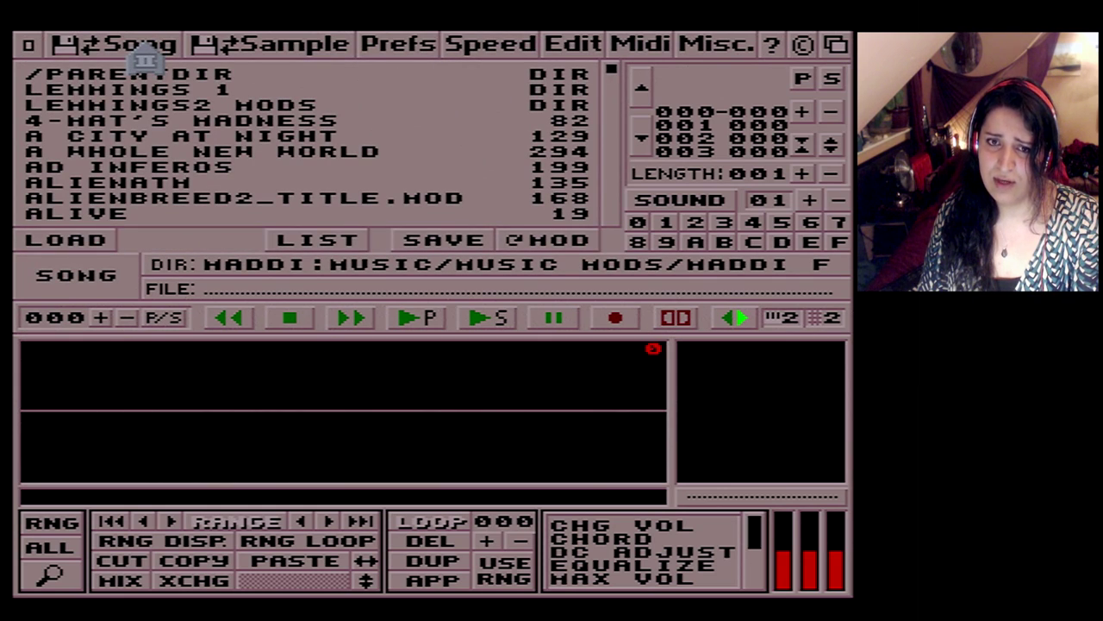
{"action": "left_click", "coordinate": [59, 293]}
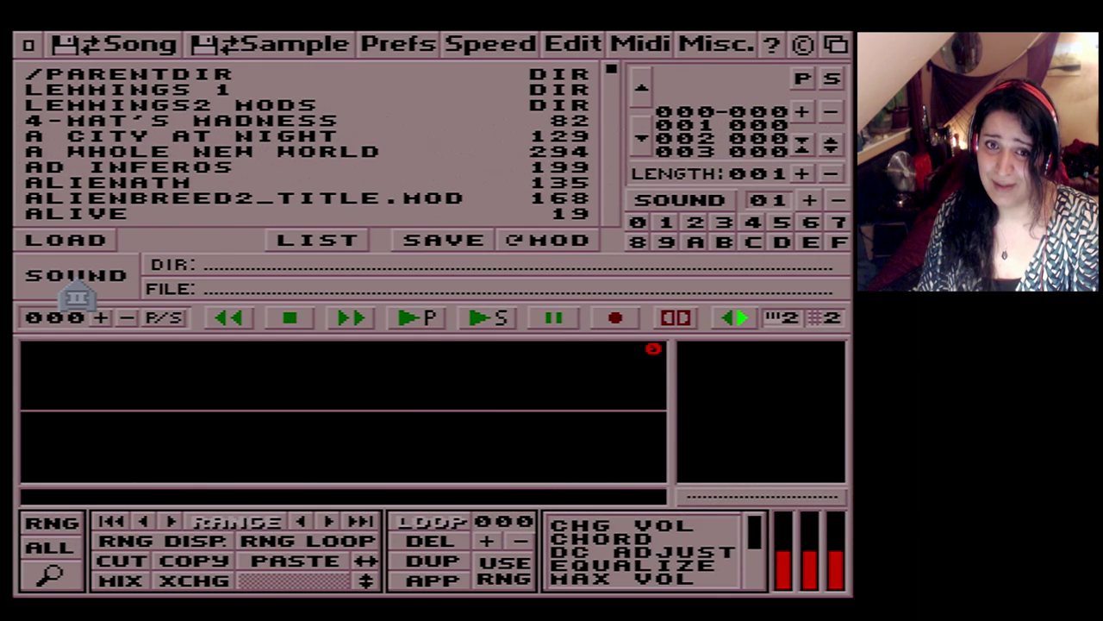
{"action": "left_click", "coordinate": [76, 294]}
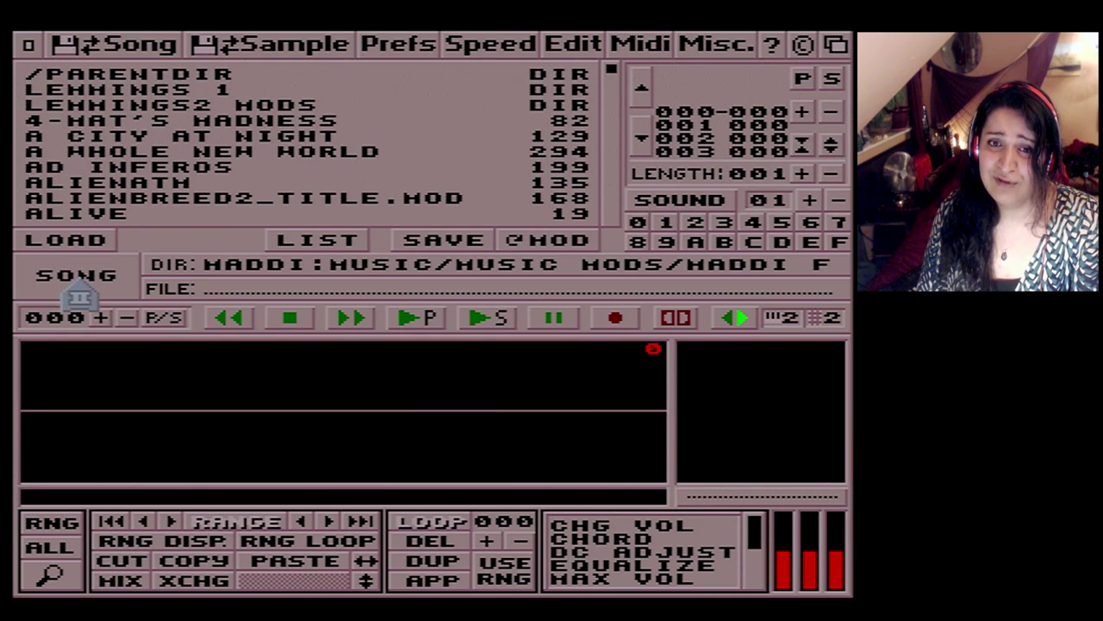
{"action": "left_click", "coordinate": [77, 295]}
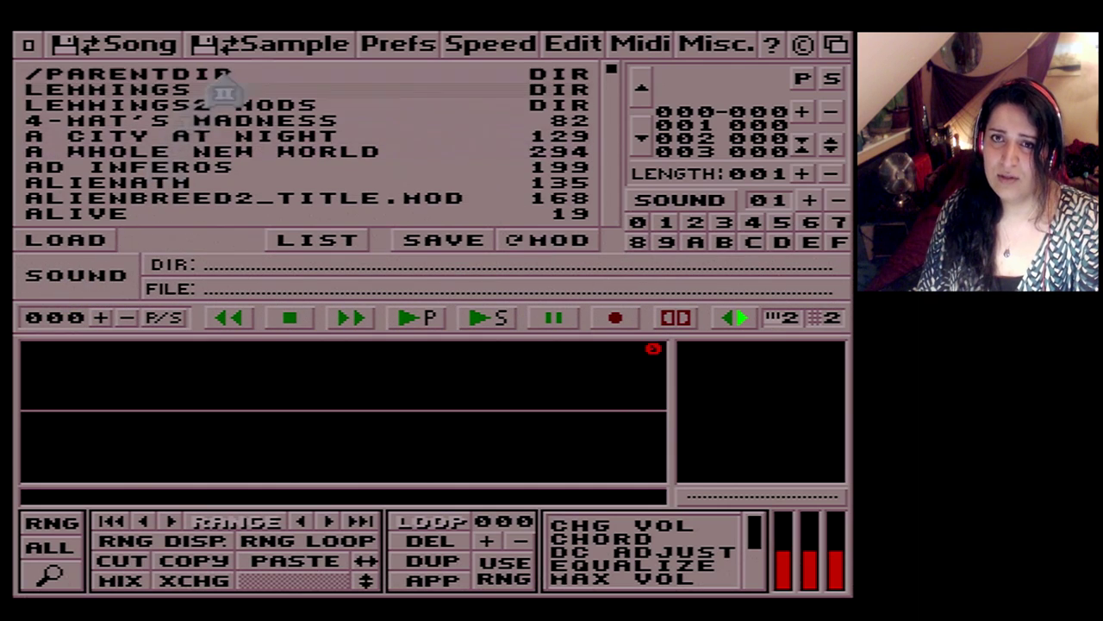
Step: Open the sample file functions and browse from the volume list to the Music/Samples/Drum folder
{"action": "left_click", "coordinate": [293, 54]}
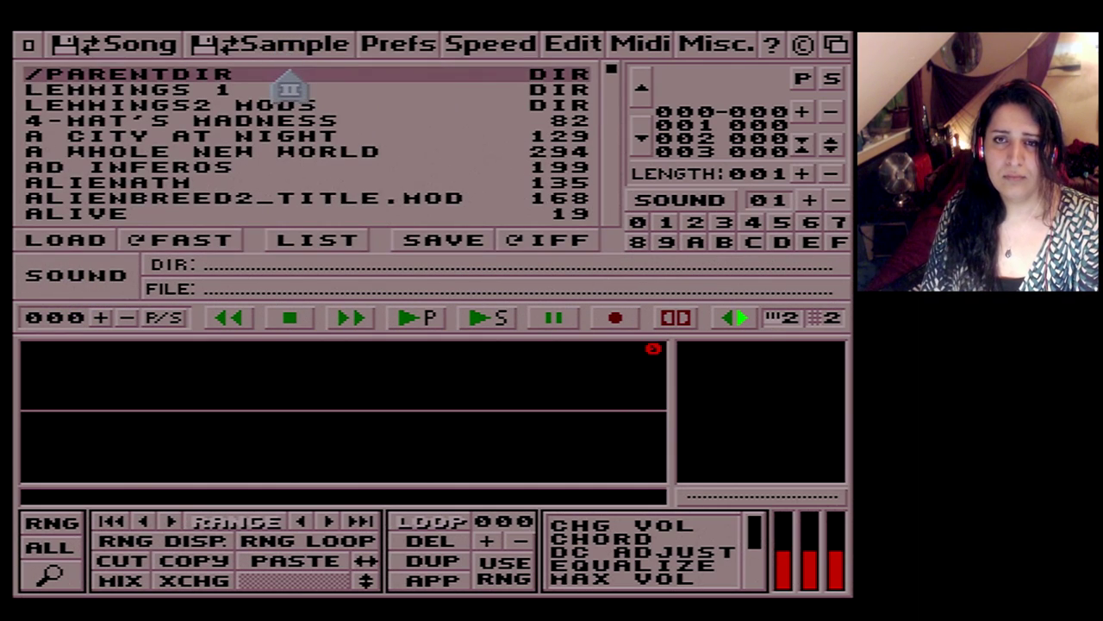
{"action": "scroll", "coordinate": [298, 123], "scroll_direction": "up", "scroll_amount": 2}
{"action": "scroll", "coordinate": [306, 129], "scroll_direction": "up", "scroll_amount": 9}
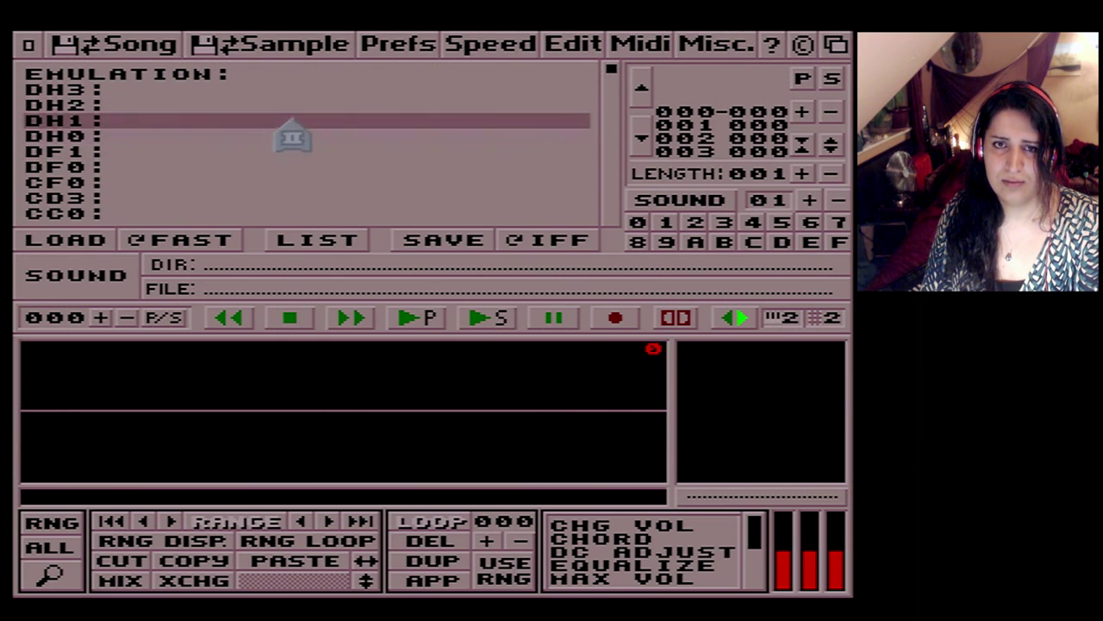
{"action": "left_click", "coordinate": [291, 119]}
{"action": "left_click", "coordinate": [291, 120]}
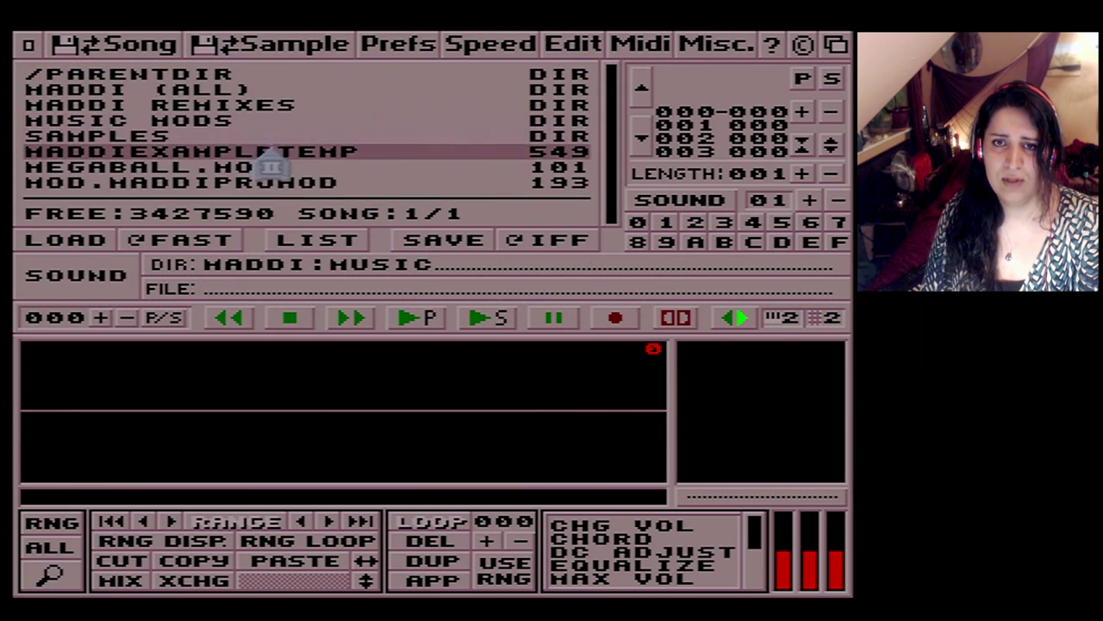
{"action": "left_click", "coordinate": [276, 135]}
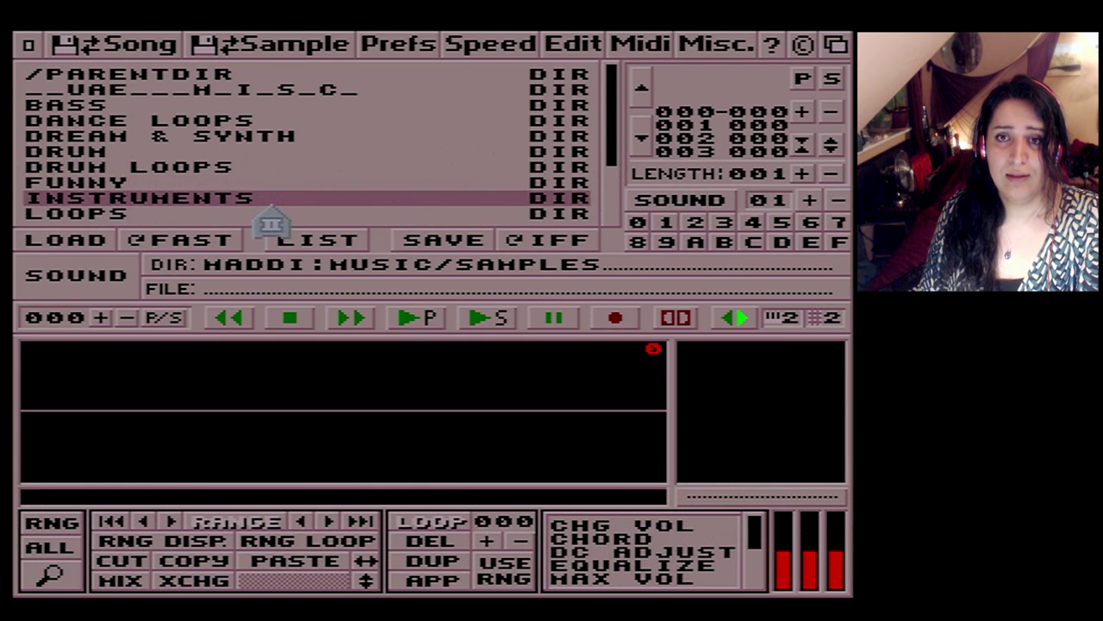
{"action": "left_click", "coordinate": [294, 154]}
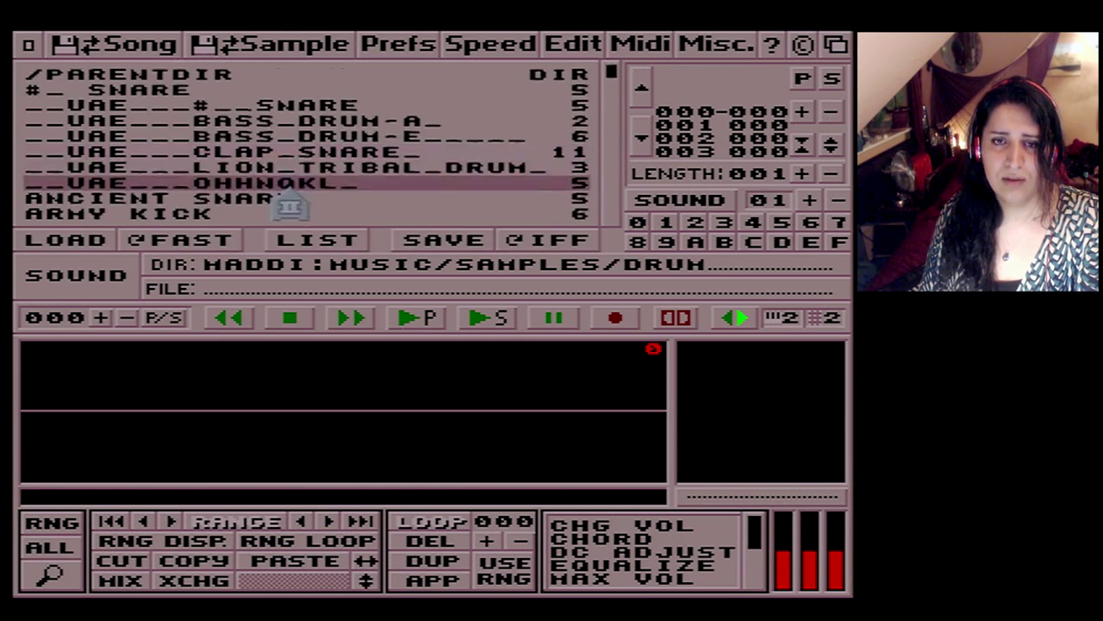
Step: Load BASS DRUM-5 into sound slot 01 and replace it with BASS DRUM-B
{"action": "scroll", "coordinate": [290, 194], "scroll_direction": "down", "scroll_amount": 5}
{"action": "scroll", "coordinate": [289, 208], "scroll_direction": "down", "scroll_amount": 2}
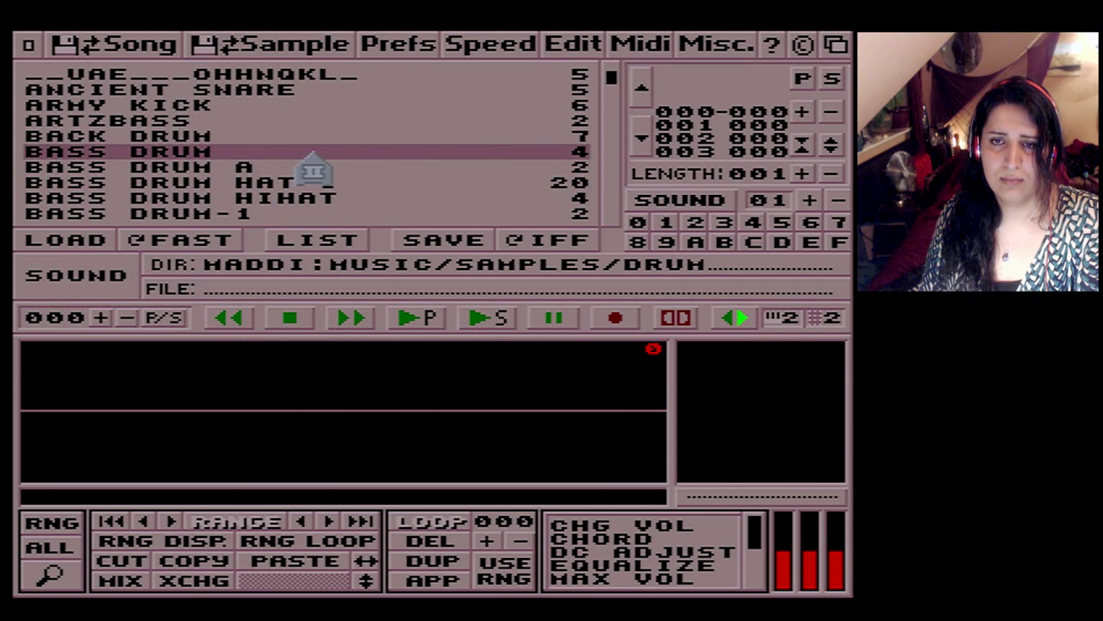
{"action": "scroll", "coordinate": [295, 220], "scroll_direction": "down", "scroll_amount": 6}
{"action": "scroll", "coordinate": [296, 223], "scroll_direction": "down", "scroll_amount": 5}
{"action": "left_click", "coordinate": [330, 107]}
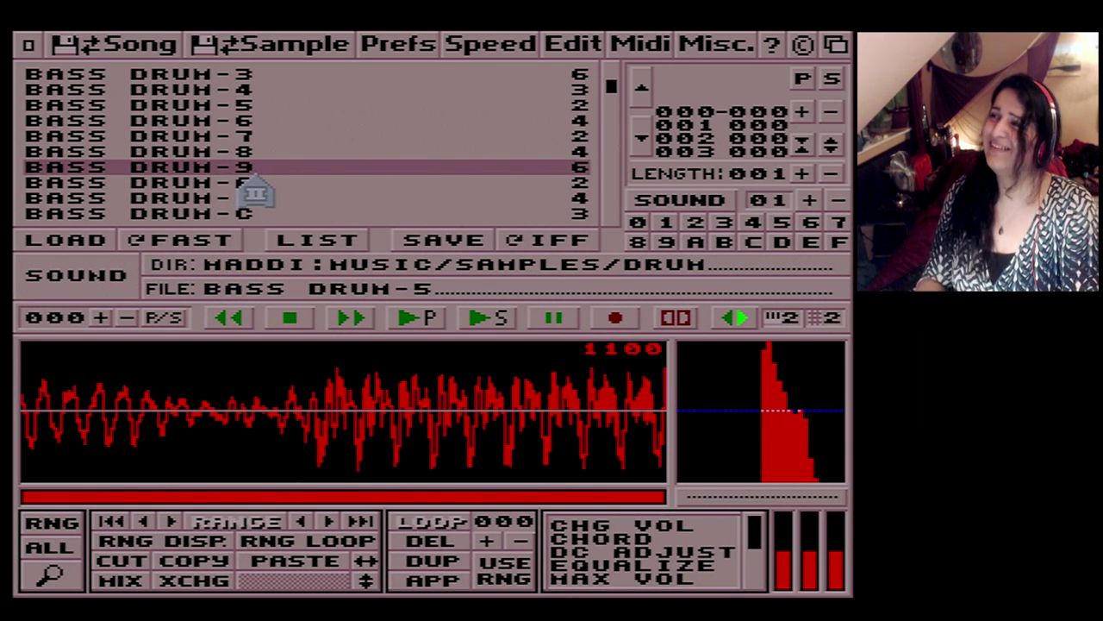
{"action": "left_click", "coordinate": [257, 197]}
{"action": "scroll", "coordinate": [257, 191], "scroll_direction": "down", "scroll_amount": 3}
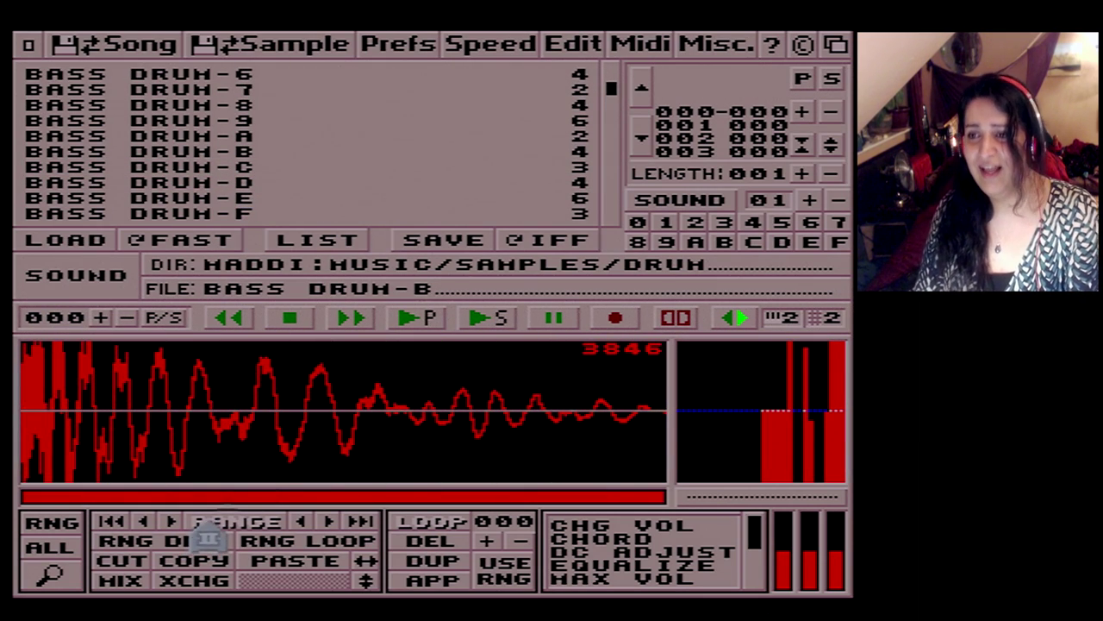
Step: Switch to sound slot 02, load SNARE DRUM-16 from the Drum folder, audition it and mark a range at the start of its waveform
{"action": "left_click", "coordinate": [809, 200]}
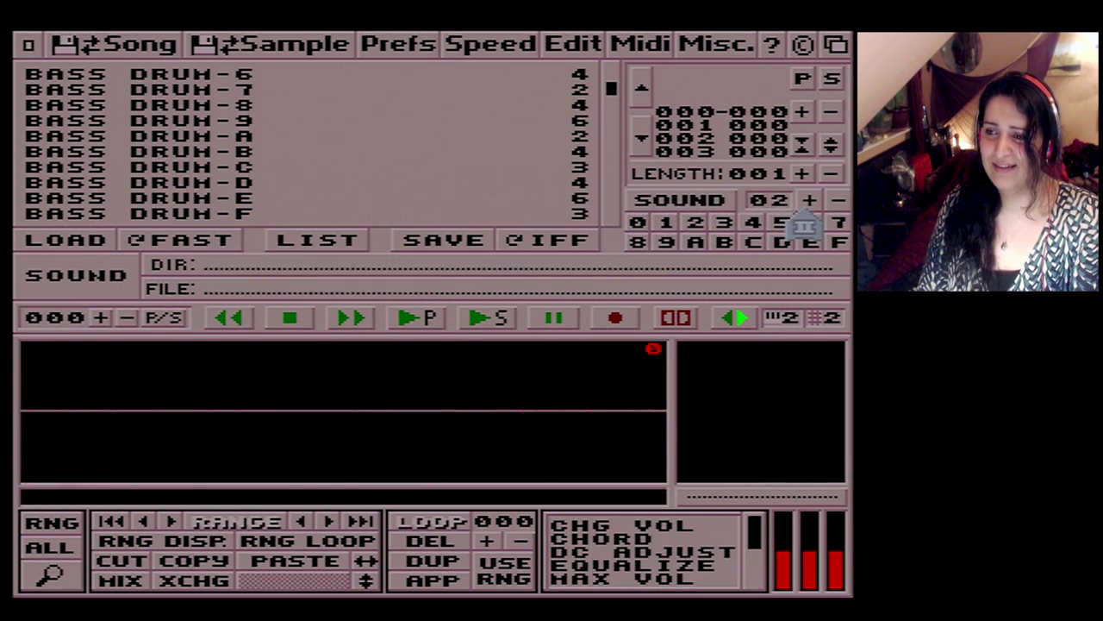
{"action": "scroll", "coordinate": [474, 210], "scroll_direction": "down", "scroll_amount": 11}
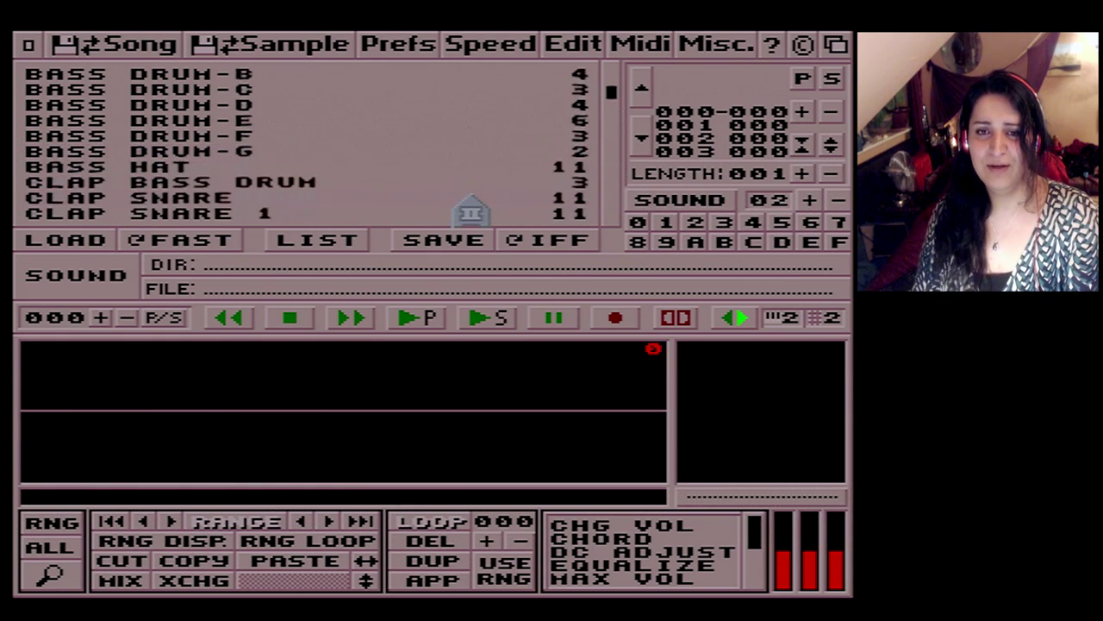
{"action": "scroll", "coordinate": [473, 210], "scroll_direction": "down", "scroll_amount": 20}
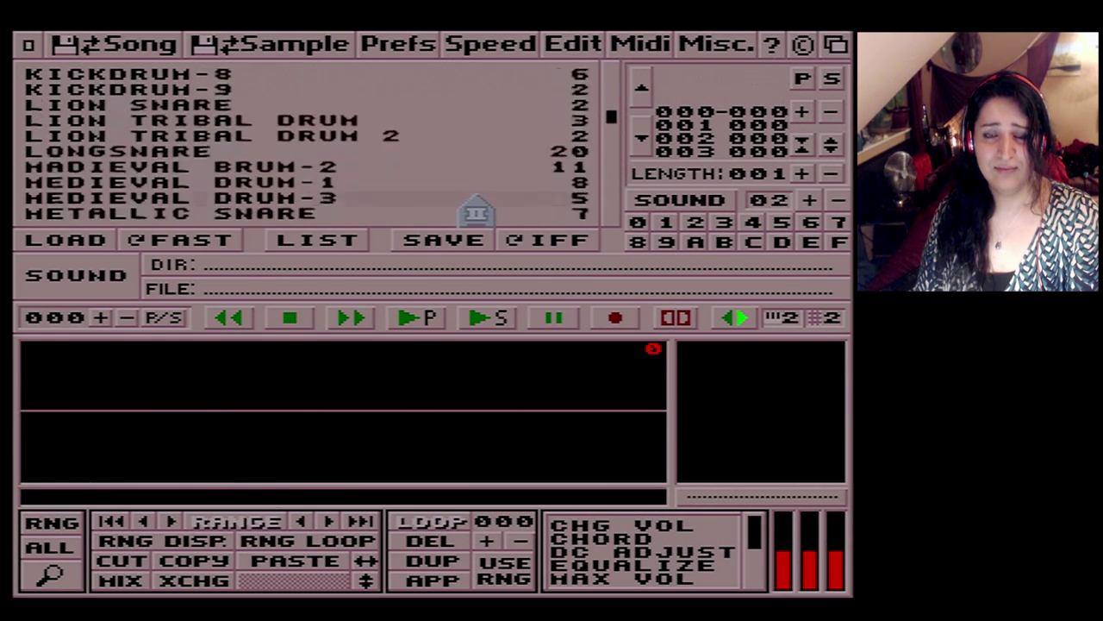
{"action": "scroll", "coordinate": [477, 211], "scroll_direction": "down", "scroll_amount": 12}
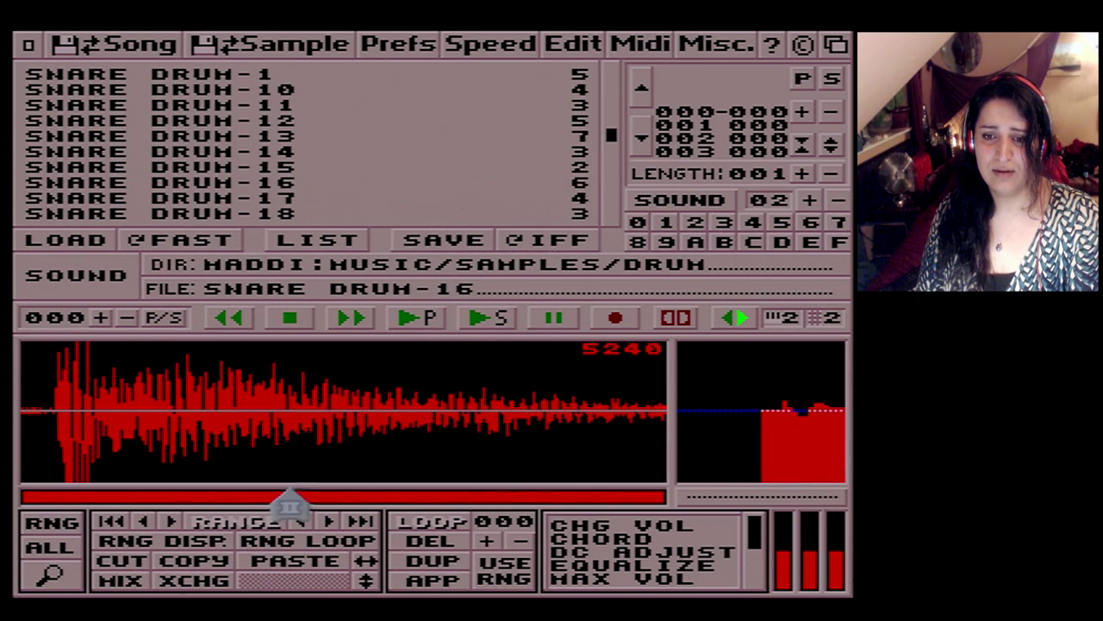
{"action": "key", "text": "z"}
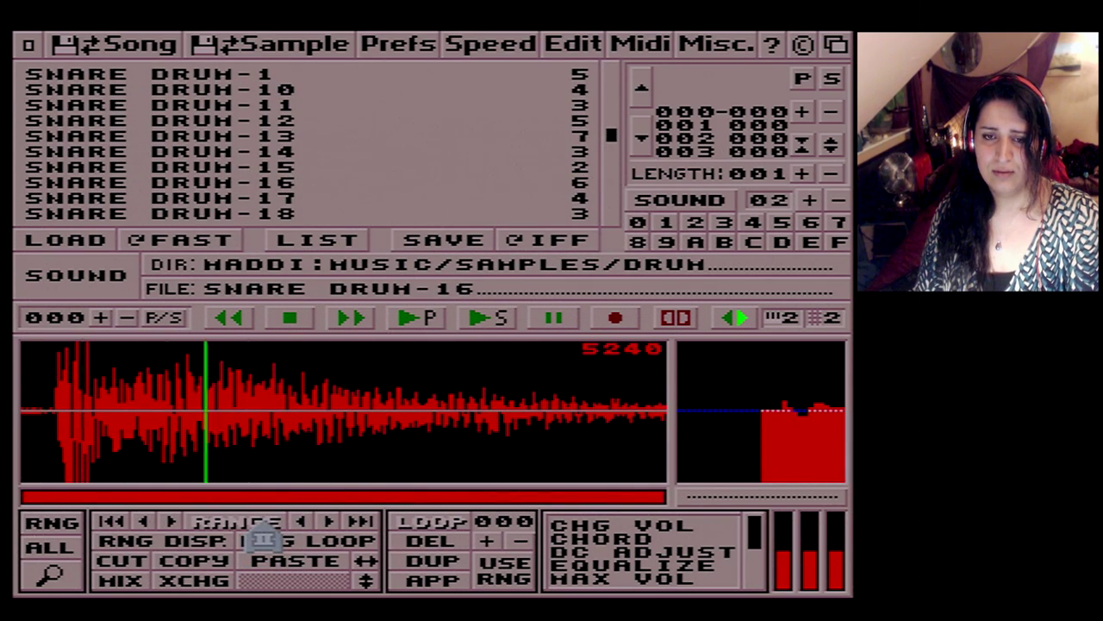
{"action": "left_click_drag", "start_coordinate": [51, 440], "coordinate": [25, 443]}
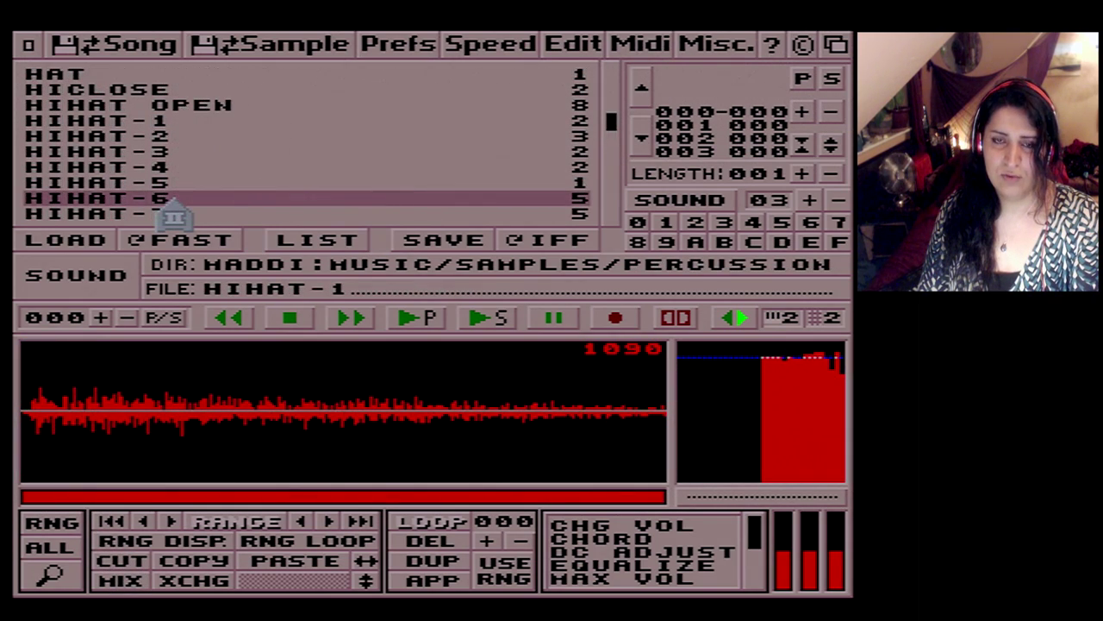
Step: Browse the Percussion samples and load SHAKER2 into sound slot 03, then replace it with SHAKER3
{"action": "scroll", "coordinate": [172, 207], "scroll_direction": "down", "scroll_amount": 10}
{"action": "left_click", "coordinate": [168, 185]}
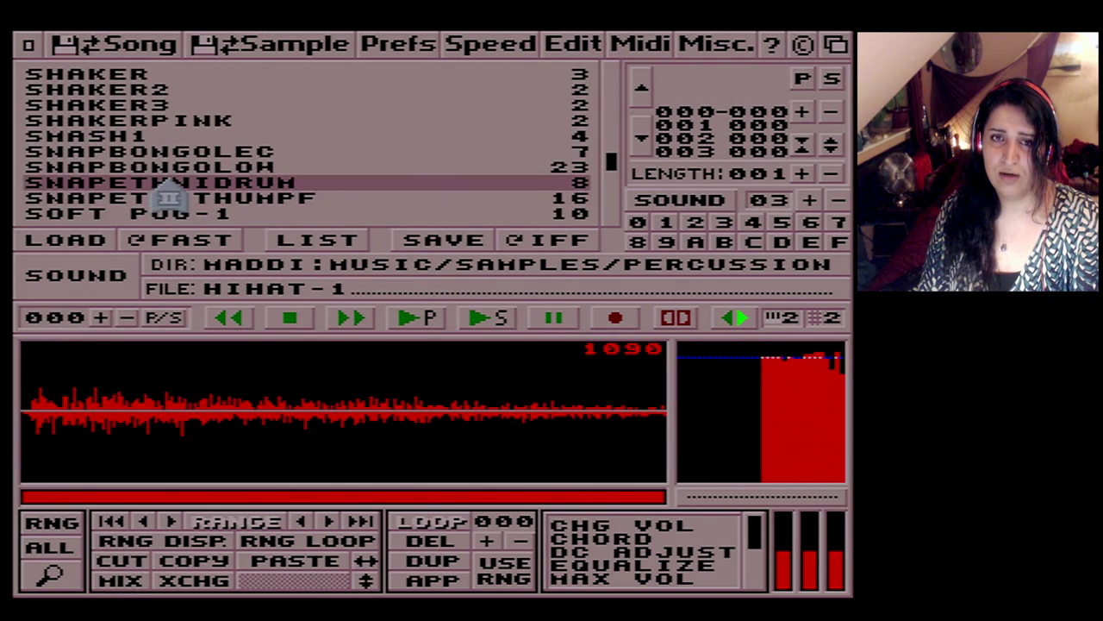
{"action": "left_click", "coordinate": [112, 244]}
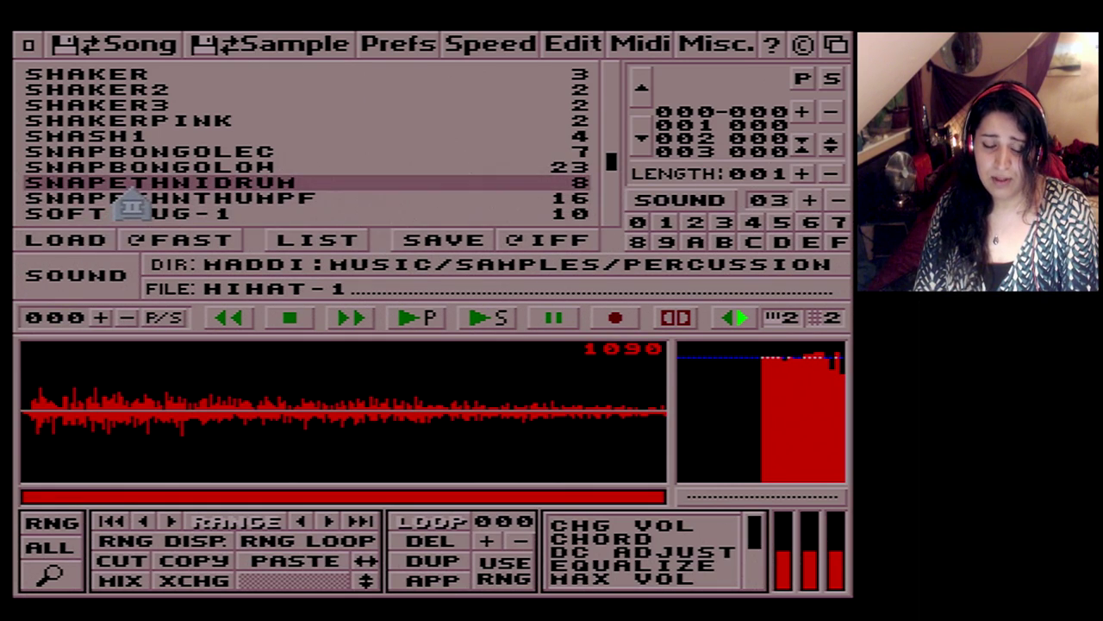
{"action": "scroll", "coordinate": [125, 203], "scroll_direction": "up", "scroll_amount": 15}
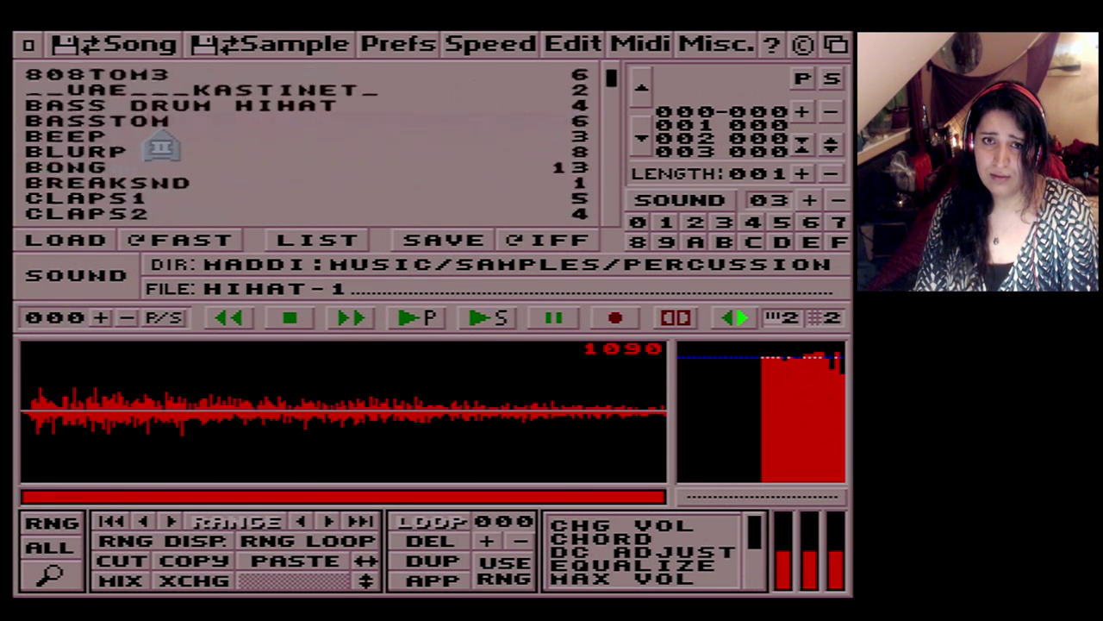
{"action": "scroll", "coordinate": [161, 148], "scroll_direction": "down", "scroll_amount": 4}
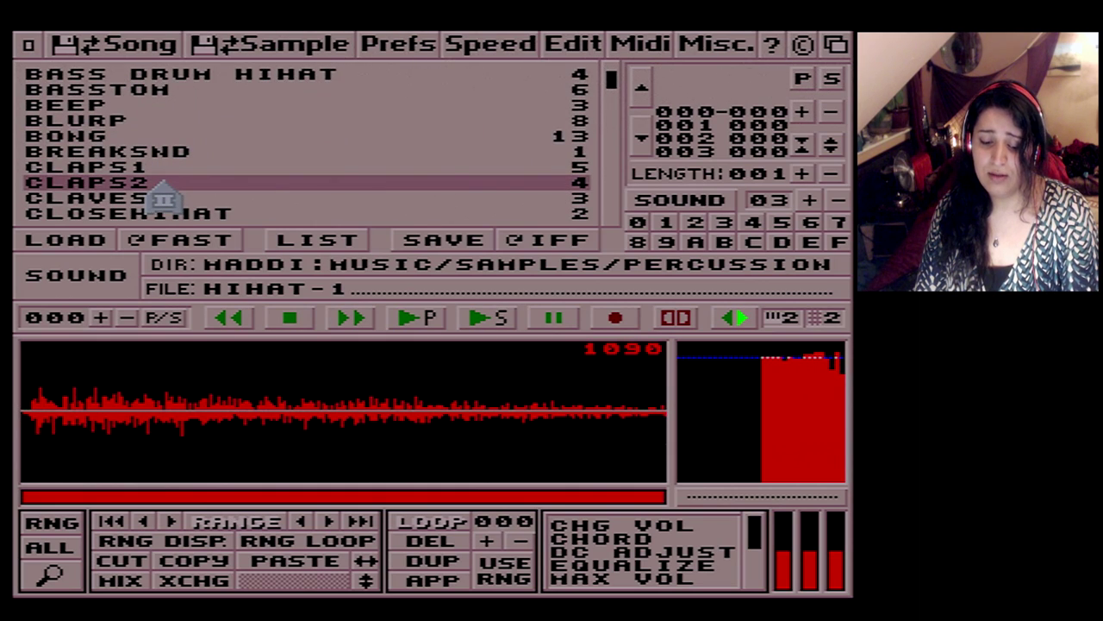
{"action": "scroll", "coordinate": [164, 199], "scroll_direction": "down", "scroll_amount": 6}
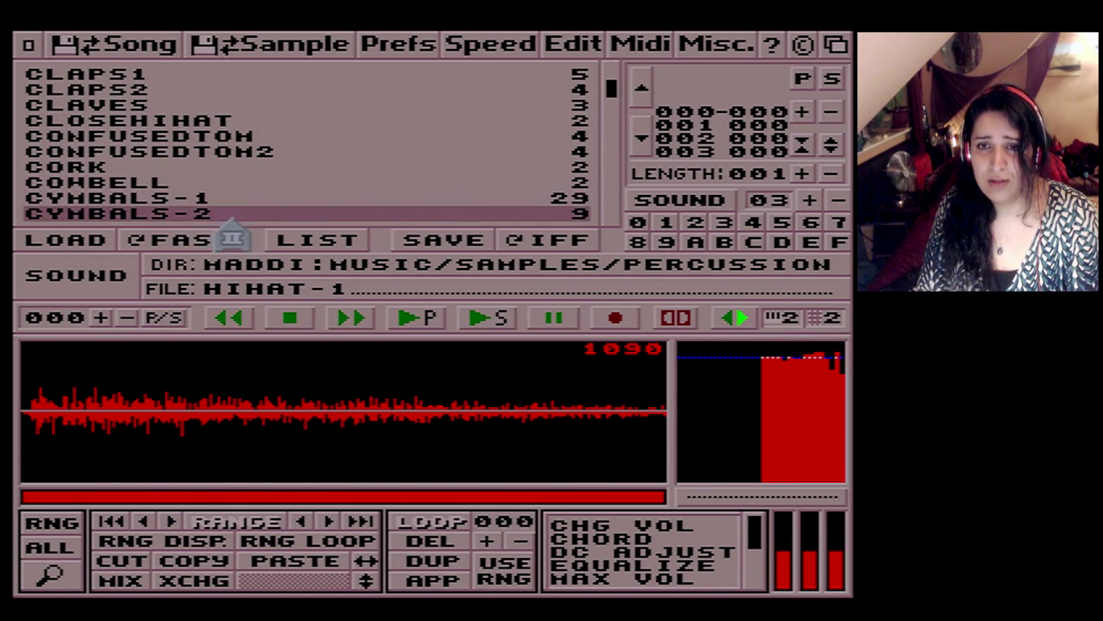
{"action": "scroll", "coordinate": [241, 227], "scroll_direction": "down", "scroll_amount": 20}
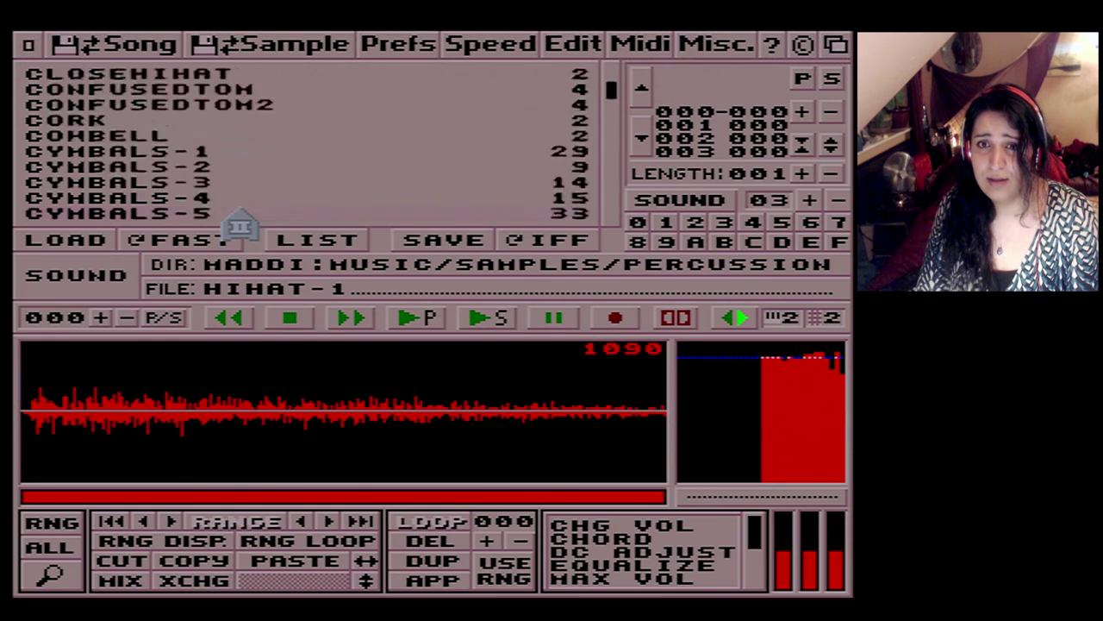
{"action": "scroll", "coordinate": [241, 227], "scroll_direction": "down", "scroll_amount": 12}
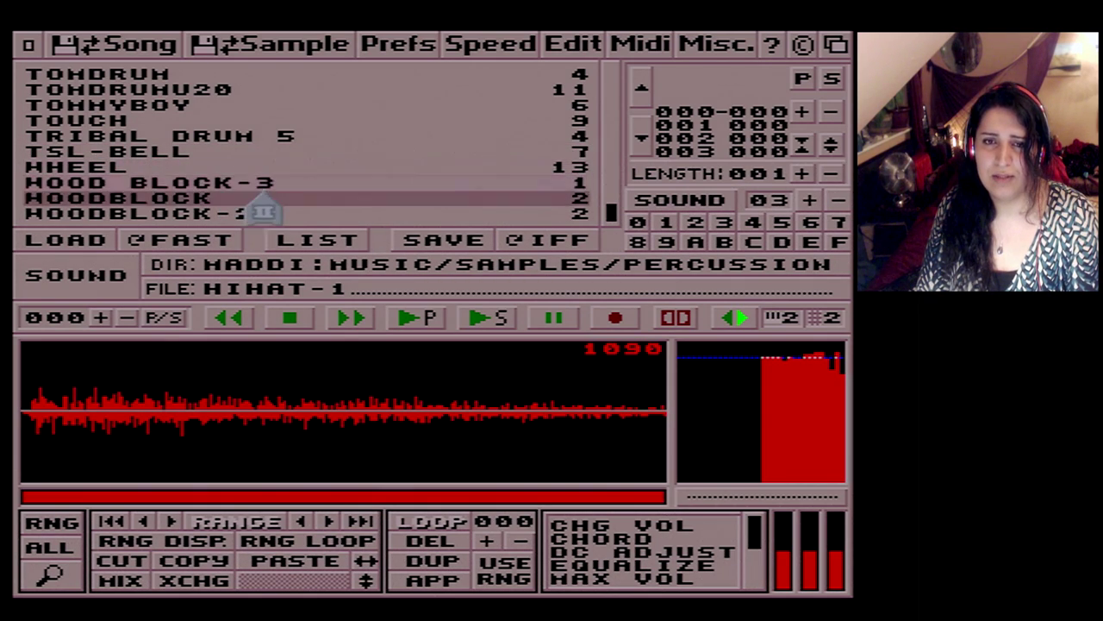
{"action": "scroll", "coordinate": [274, 173], "scroll_direction": "down", "scroll_amount": 2}
{"action": "scroll", "coordinate": [279, 151], "scroll_direction": "up", "scroll_amount": 10}
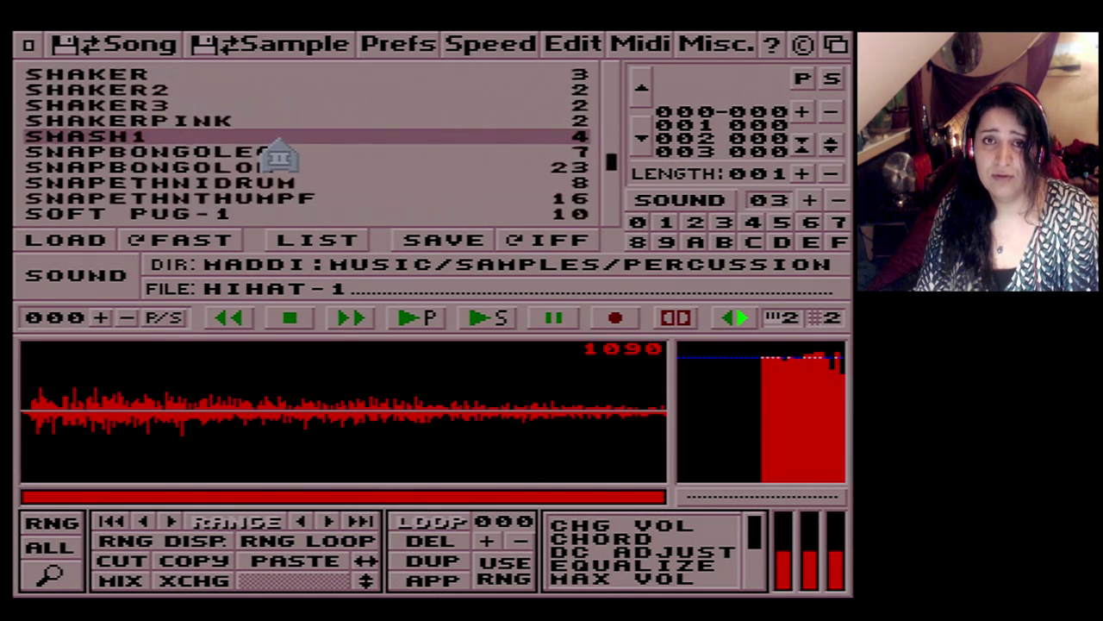
{"action": "left_click", "coordinate": [306, 95]}
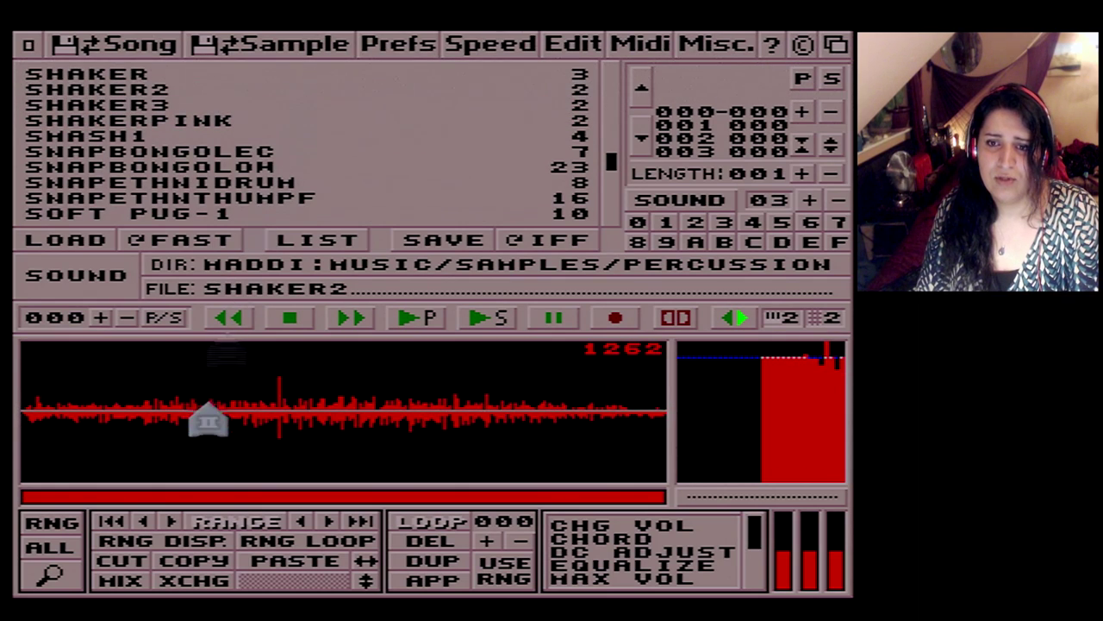
{"action": "left_click", "coordinate": [186, 105]}
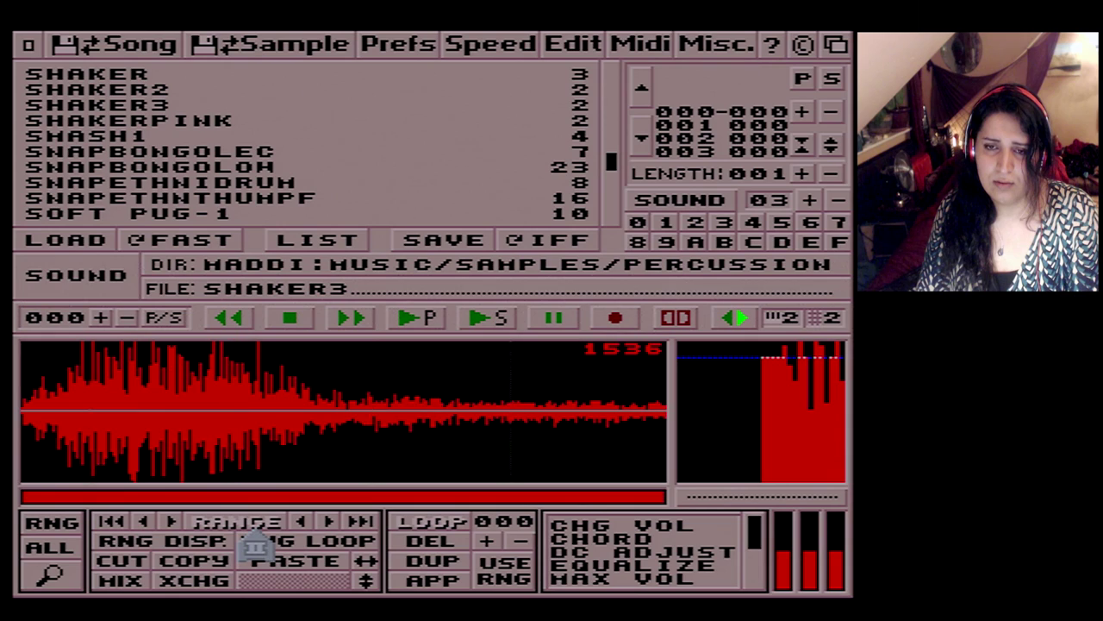
Step: Return to the pattern editor, select sound 01, turn on editing and enter C-3 on row 00 of the first track
{"action": "key", "text": "Escape"}
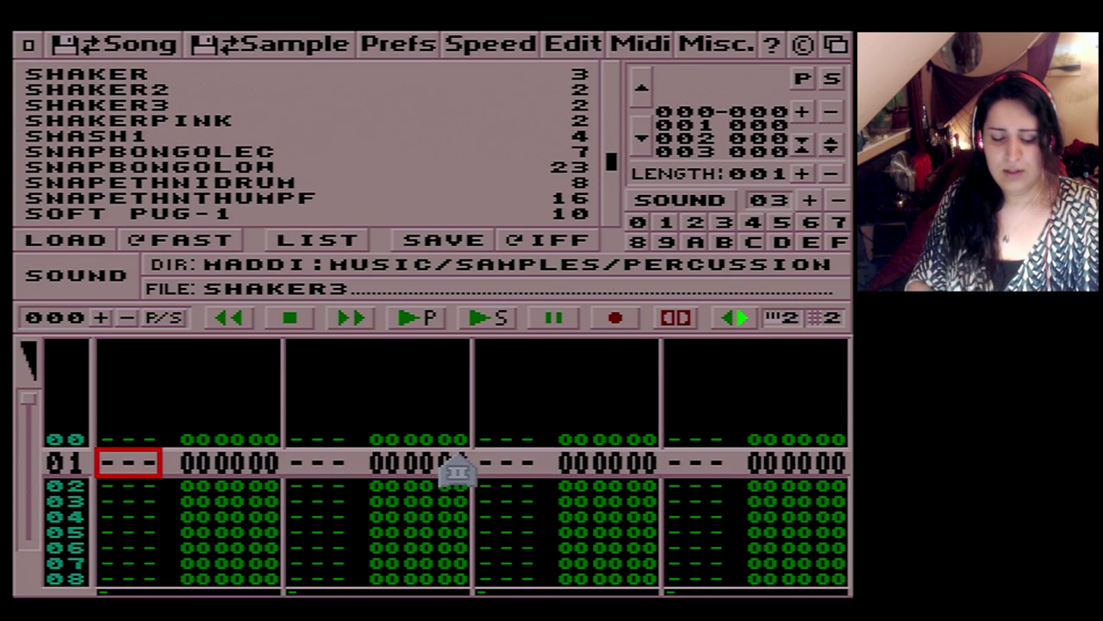
{"action": "left_click", "coordinate": [694, 222]}
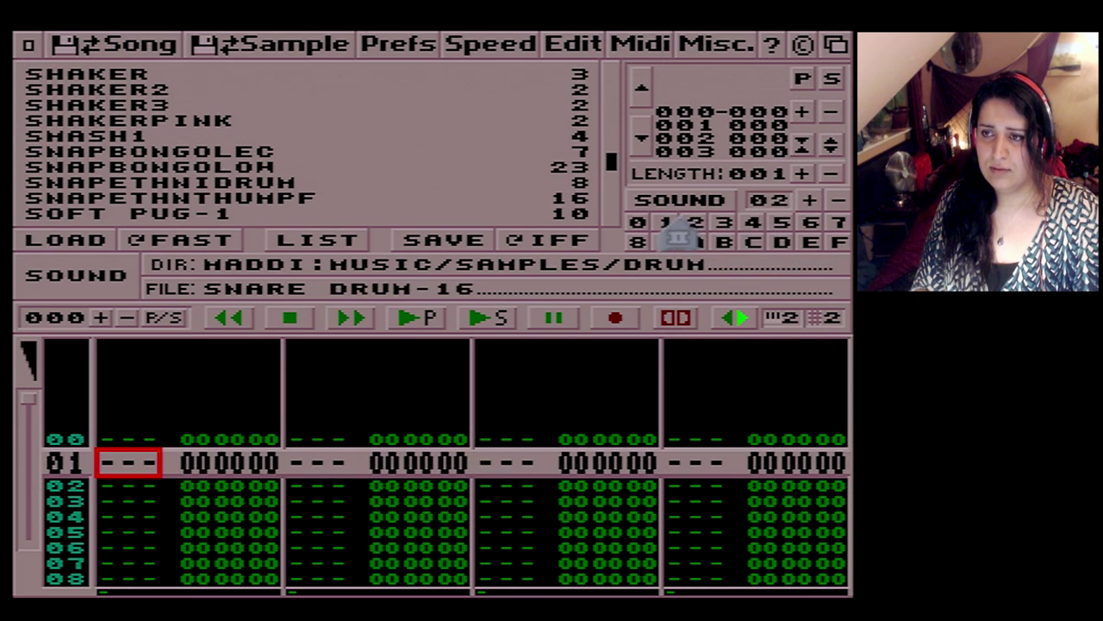
{"action": "left_click", "coordinate": [668, 224]}
{"action": "key", "text": "Up"}
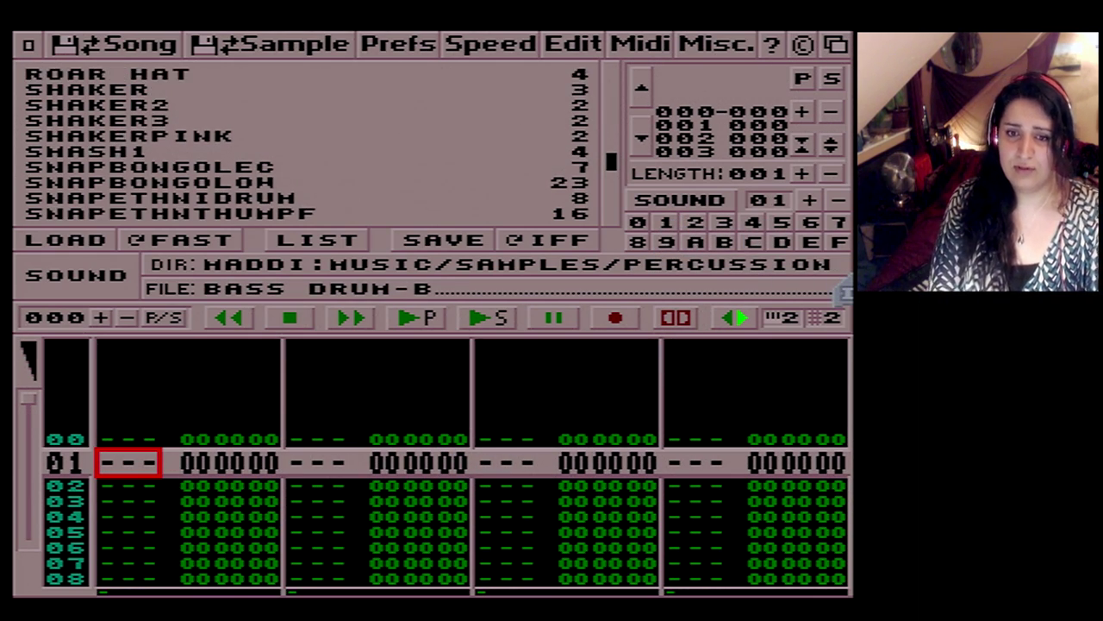
{"action": "key", "text": "Escape"}
{"action": "key", "text": "Up"}
{"action": "key", "text": "q"}
Step: Enter C-3 bass drum notes with sound 01 on rows 08 and 16 of the first track
{"action": "key", "text": "Down"}
{"action": "key", "text": "Down"}
{"action": "key", "text": "Down"}
{"action": "key", "text": "Down"}
{"action": "key", "text": "Down"}
{"action": "key", "text": "Down"}
{"action": "key", "text": "Down"}
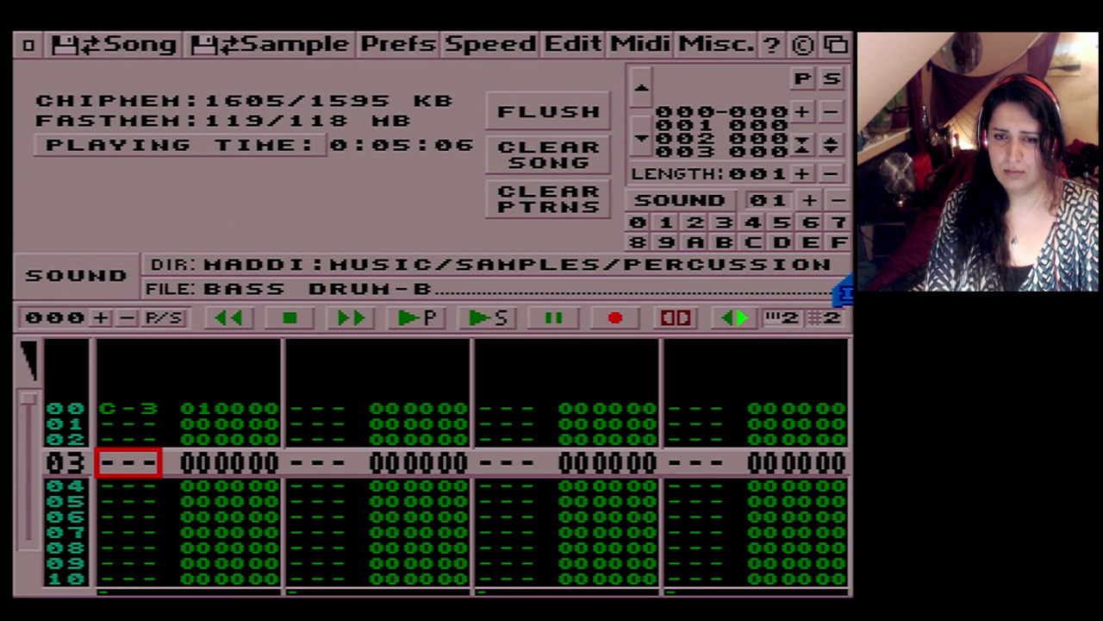
{"action": "key", "text": "q"}
{"action": "key", "text": "Down"}
{"action": "key", "text": "Down"}
{"action": "key", "text": "Down"}
{"action": "key", "text": "Down"}
{"action": "key", "text": "Down"}
{"action": "key", "text": "Down"}
{"action": "key", "text": "Down"}
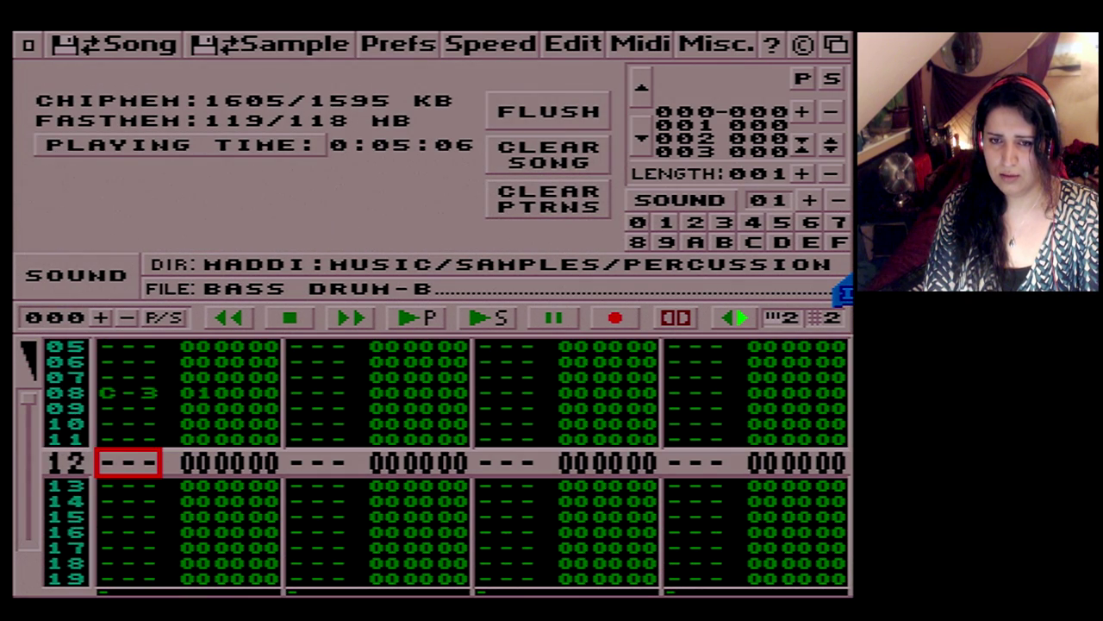
{"action": "key", "text": "q"}
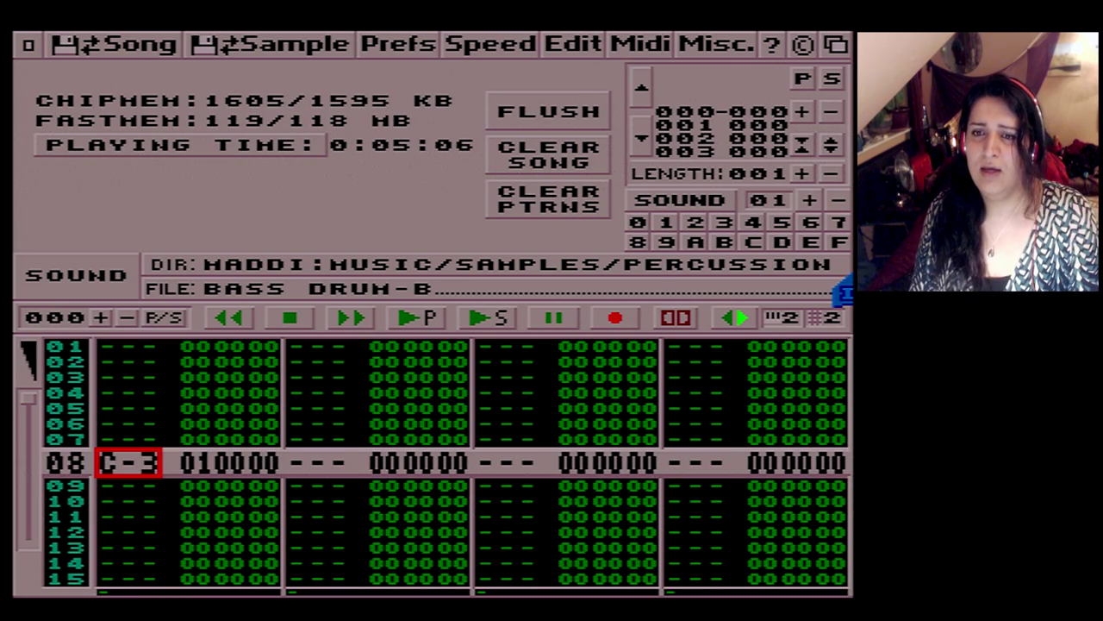
Step: Replace the row 08 note with a C-3 snare using sound 02 and step down the first track to row 35
{"action": "left_click", "coordinate": [811, 203]}
{"action": "key", "text": "q"}
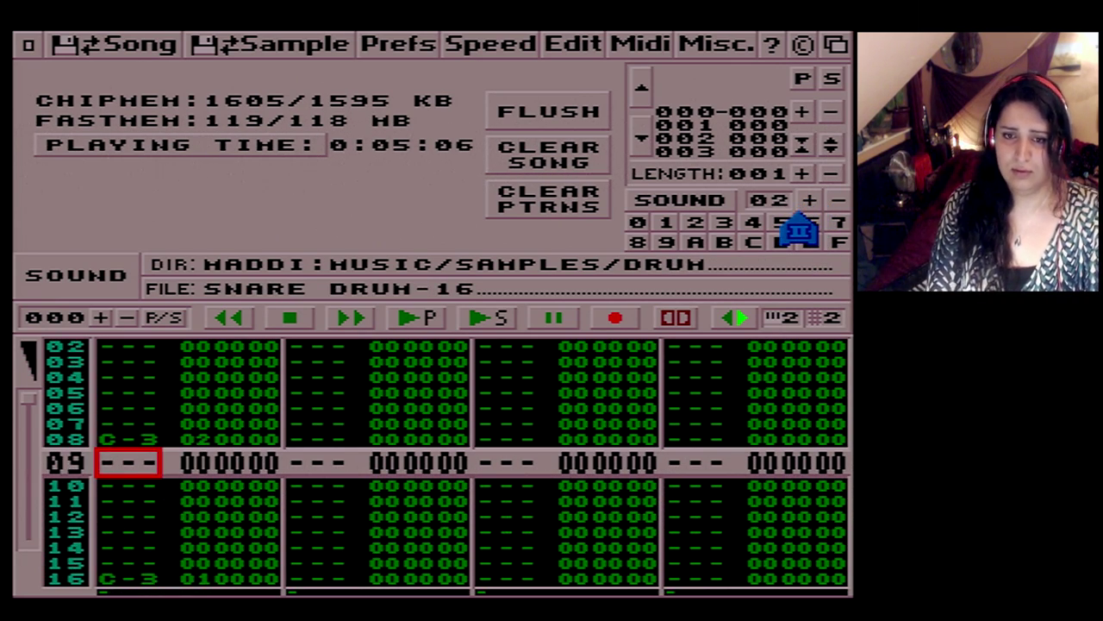
{"action": "key", "text": "Down"}
{"action": "key", "text": "Down"}
{"action": "key", "text": "Down"}
{"action": "key", "text": "Down"}
{"action": "key", "text": "Down"}
{"action": "key", "text": "Down"}
{"action": "key", "text": "Down"}
{"action": "key", "text": "Down"}
{"action": "key", "text": "Down"}
{"action": "key", "text": "Down"}
{"action": "key", "text": "Down"}
{"action": "key", "text": "Down"}
{"action": "key", "text": "Down"}
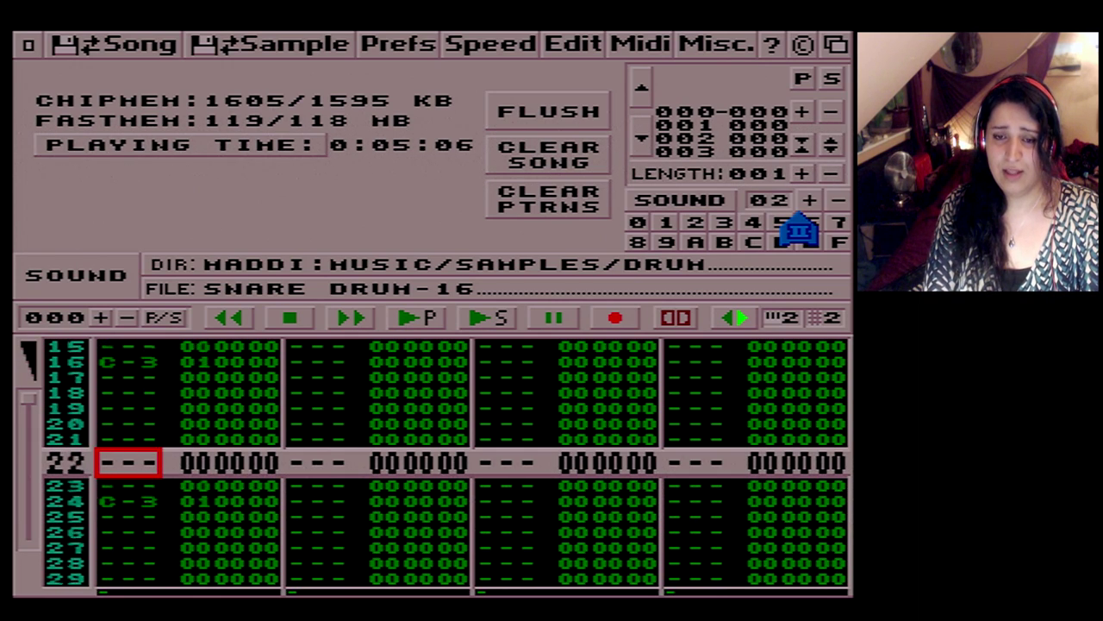
{"action": "key", "text": "Down"}
{"action": "key", "text": "Down"}
{"action": "key", "text": "Down"}
{"action": "key", "text": "Down"}
{"action": "key", "text": "Down"}
{"action": "key", "text": "Down"}
{"action": "key", "text": "Down"}
{"action": "key", "text": "Down"}
{"action": "key", "text": "Down"}
{"action": "key", "text": "Down"}
{"action": "key", "text": "Down"}
{"action": "key", "text": "Down"}
{"action": "key", "text": "Down"}
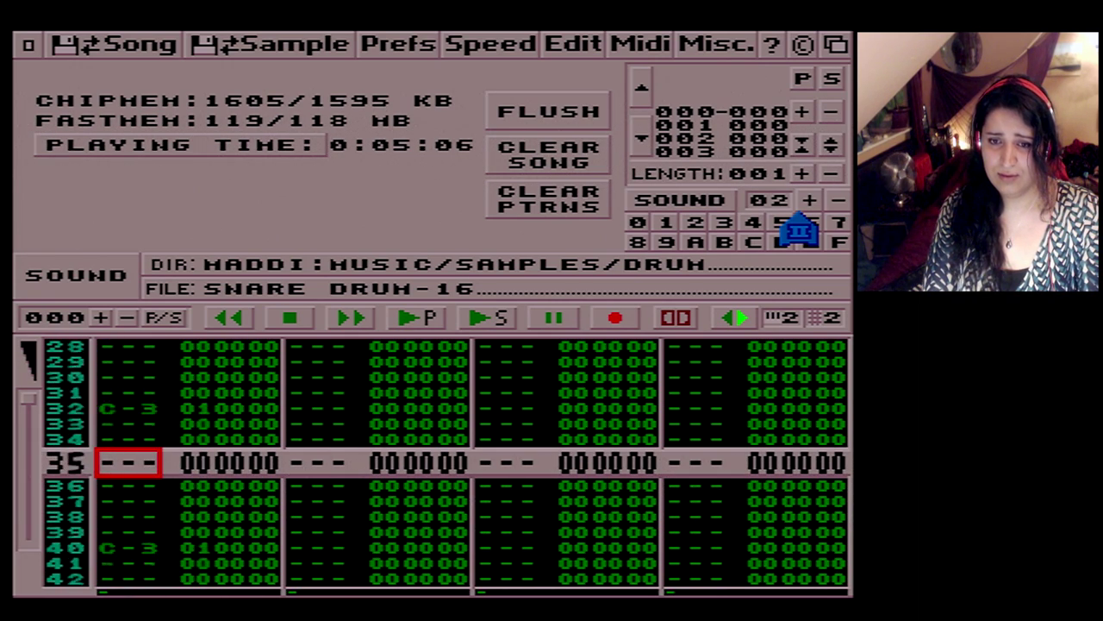
Step: Play the drum pattern and check the rows around the snare note on row 08
{"action": "left_click", "coordinate": [419, 319]}
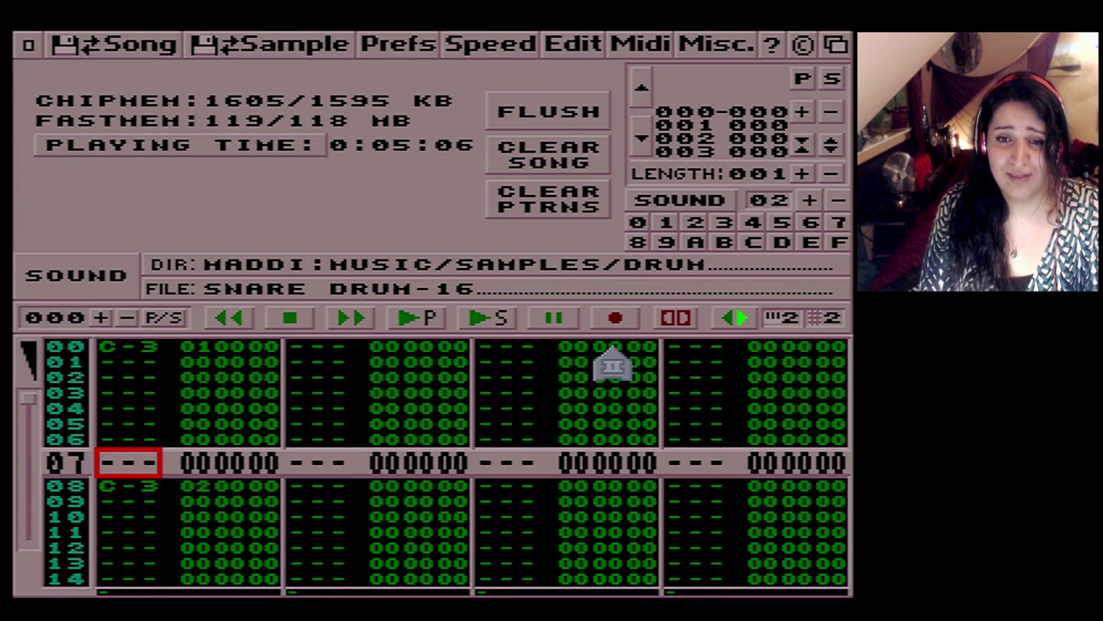
{"action": "key", "text": "Up"}
{"action": "key", "text": "Down"}
{"action": "key", "text": "Down"}
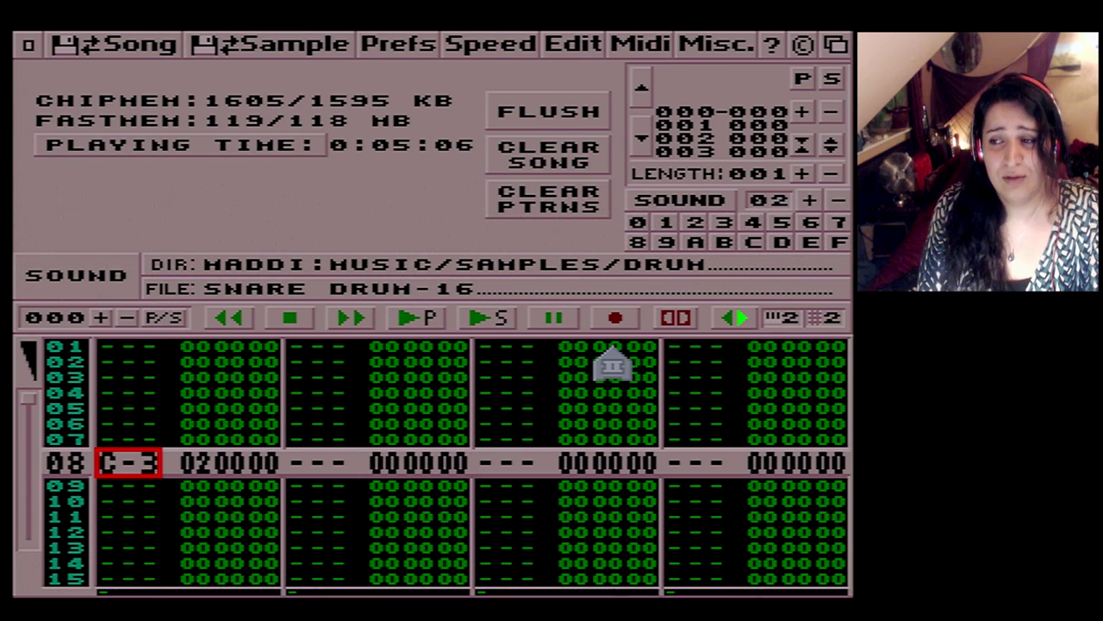
{"action": "key", "text": "Up"}
{"action": "key", "text": "Up"}
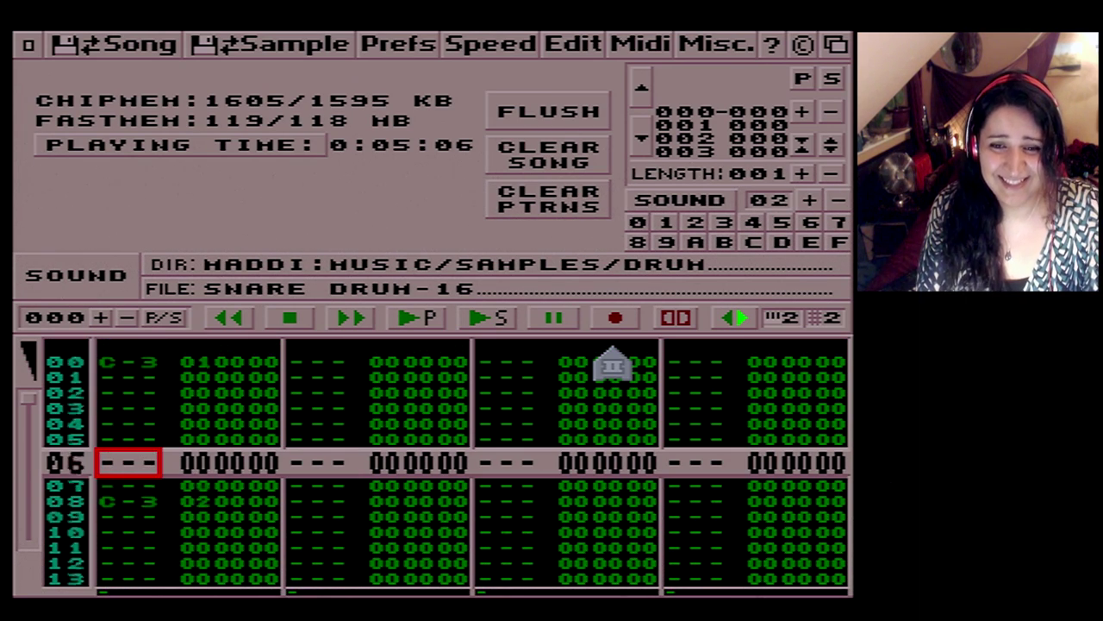
{"action": "key", "text": "Down"}
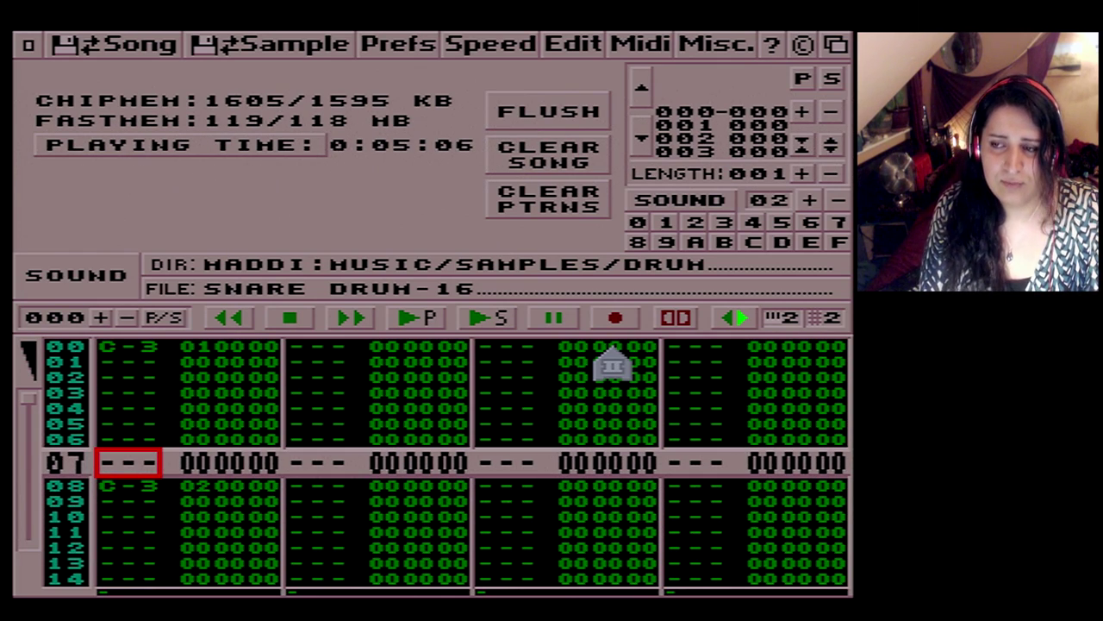
Step: Move the cursor through the first track's fields to the second track's note field and mute the first track
{"action": "key", "text": "Right"}
{"action": "key", "text": "Right"}
{"action": "key", "text": "Right"}
{"action": "key", "text": "Right"}
{"action": "key", "text": "Right"}
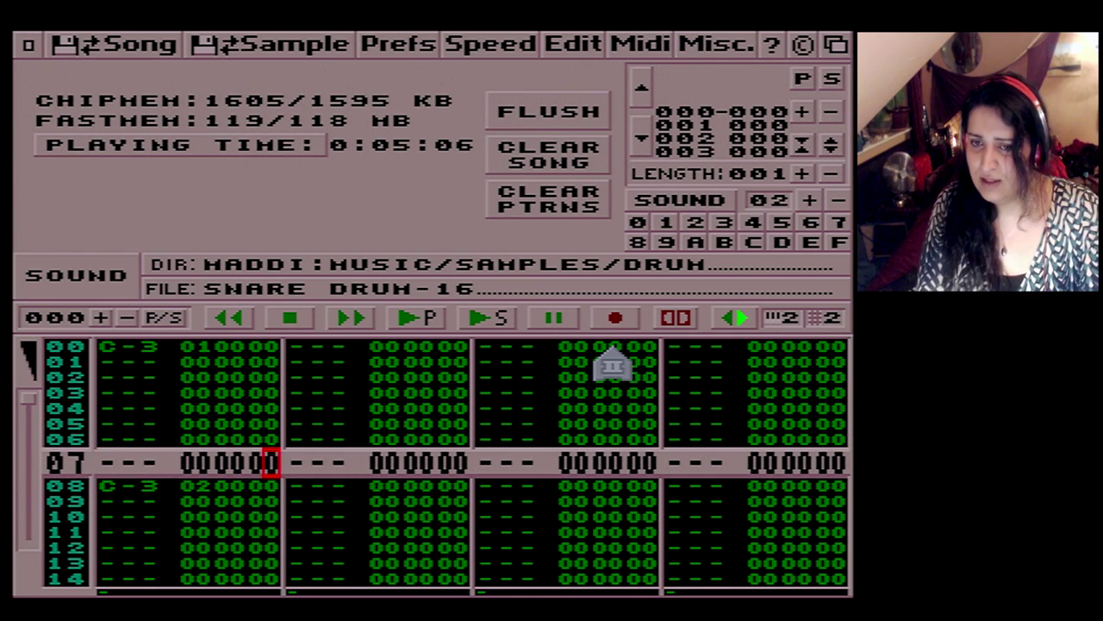
{"action": "key", "text": "Right"}
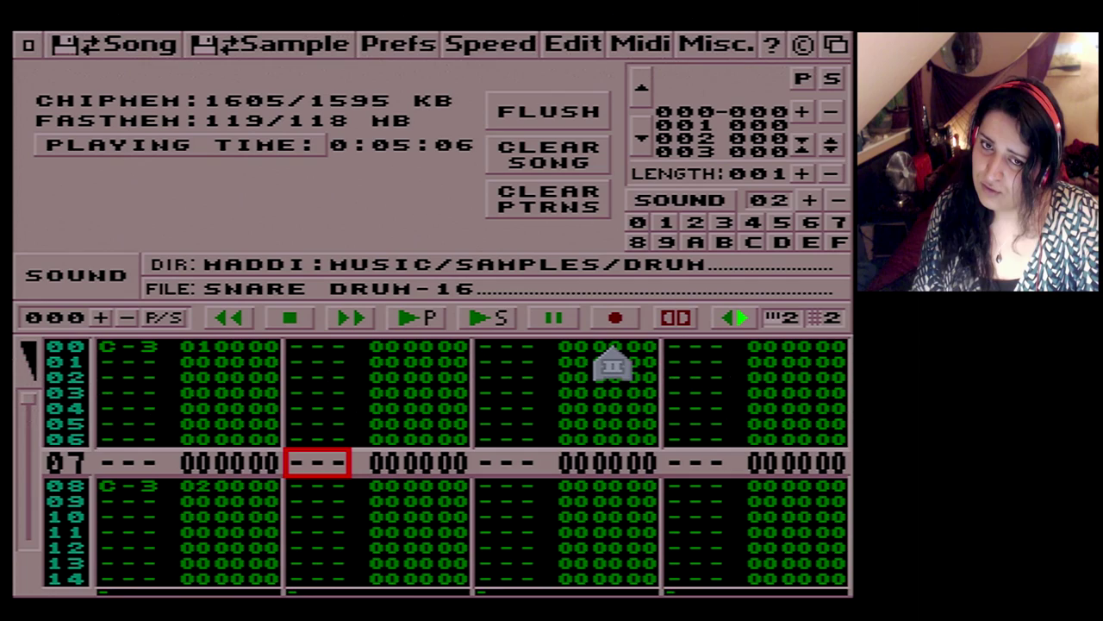
{"action": "left_click", "coordinate": [177, 423]}
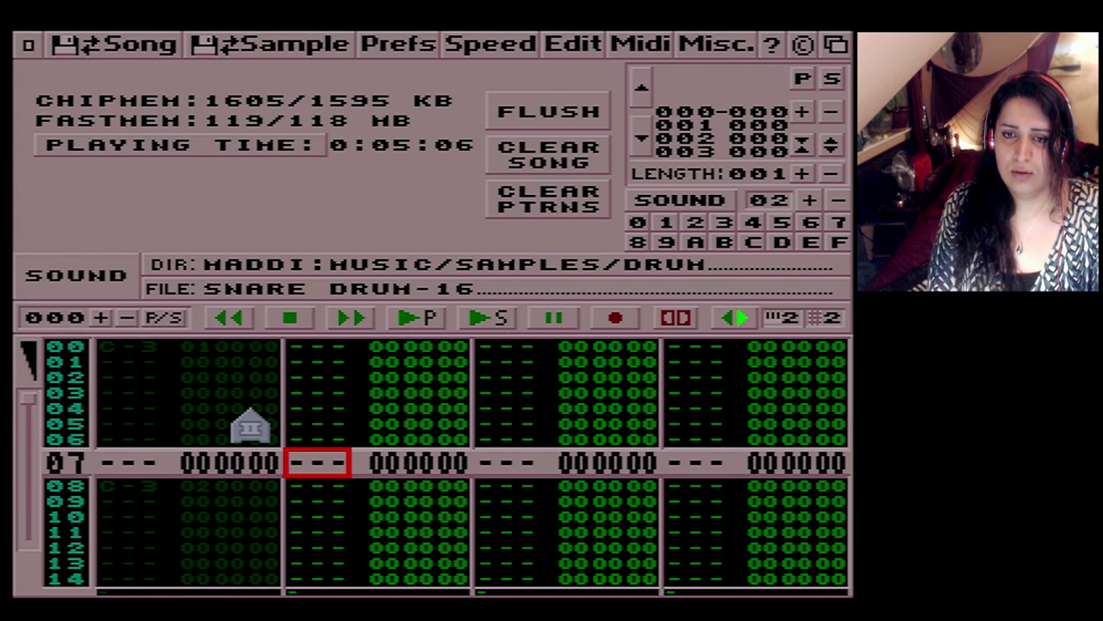
Step: Enter C-3 with sound 01 on row 00 of the second track
{"action": "key", "text": "Up"}
{"action": "key", "text": "Up"}
{"action": "key", "text": "Up"}
{"action": "key", "text": "Up"}
{"action": "key", "text": "Up"}
{"action": "key", "text": "Up"}
{"action": "key", "text": "Up"}
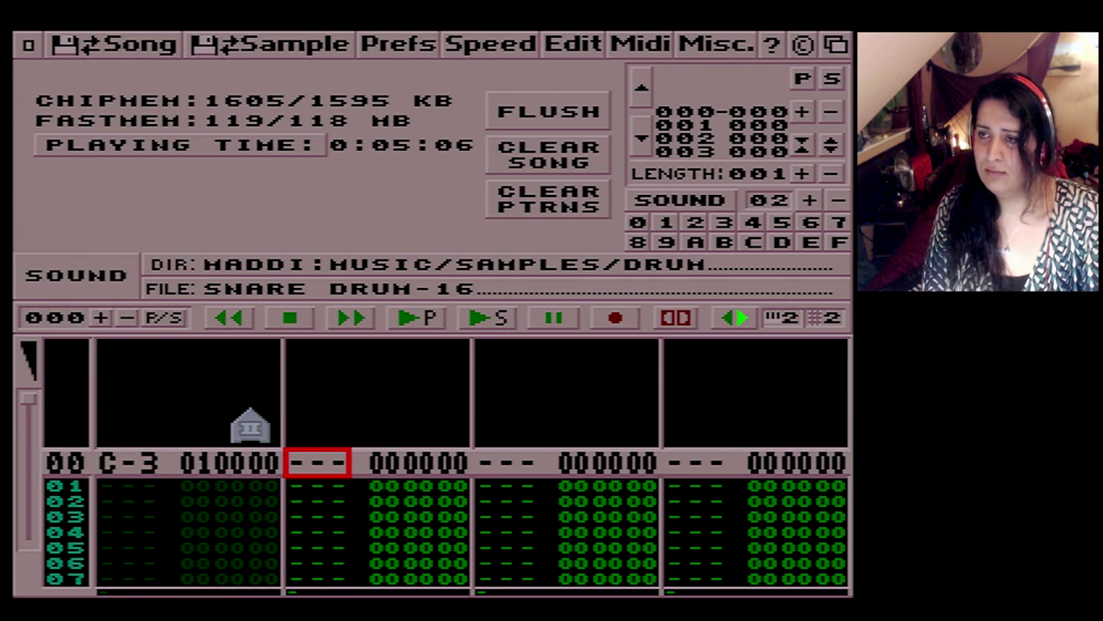
{"action": "left_click", "coordinate": [834, 201]}
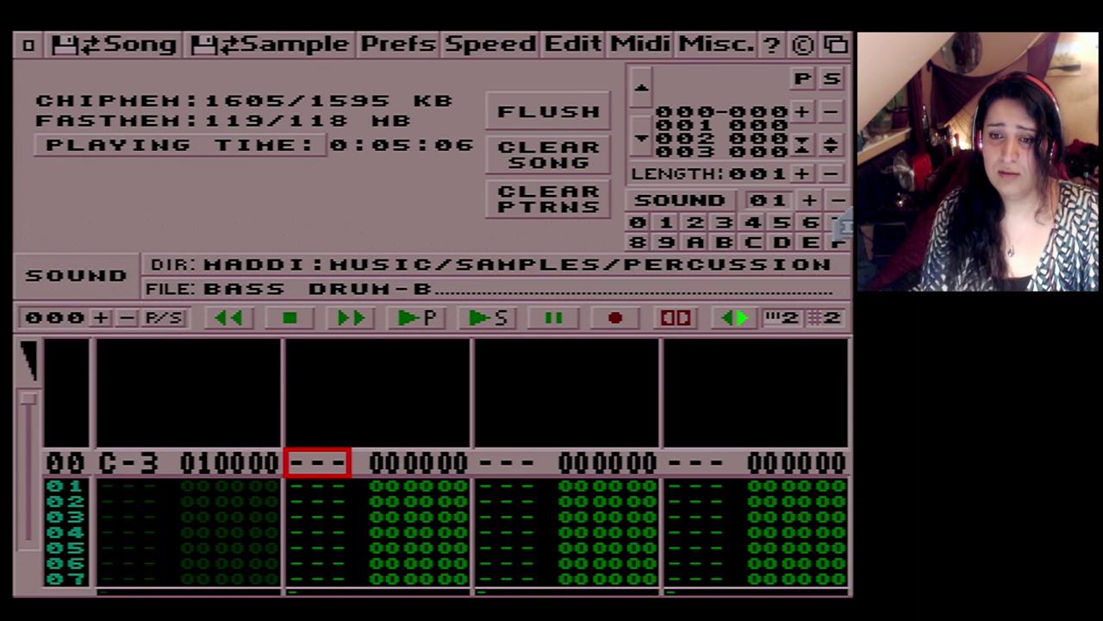
{"action": "key", "text": "q"}
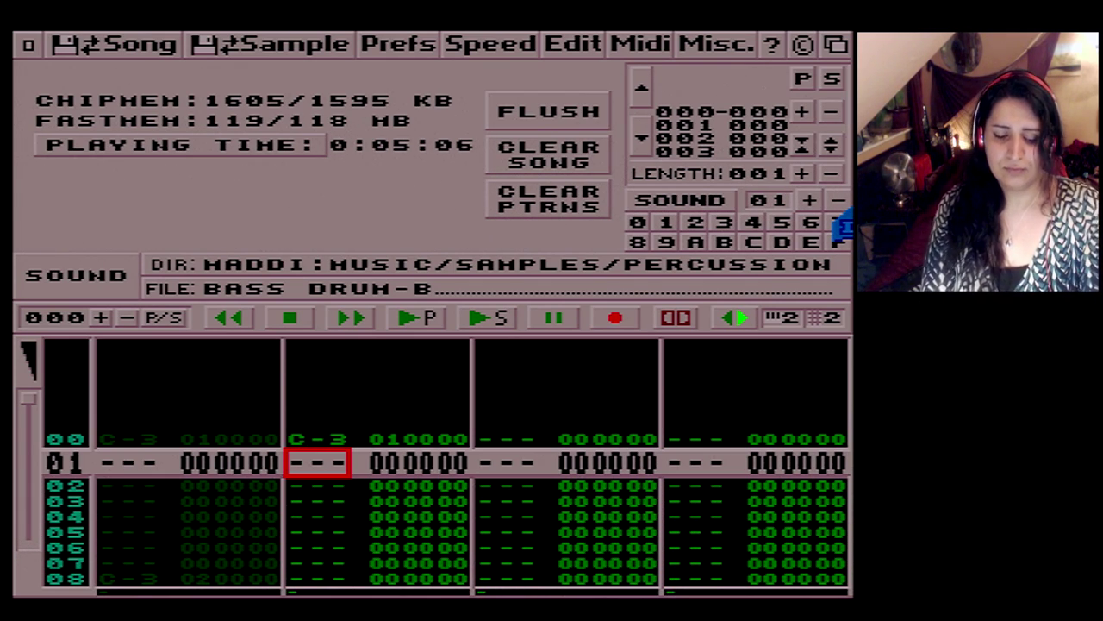
Step: Enter C-3 with sound 01 on row 08 of the second track
{"action": "key", "text": "Down"}
{"action": "key", "text": "Down"}
{"action": "key", "text": "Down"}
{"action": "key", "text": "Down"}
{"action": "key", "text": "Down"}
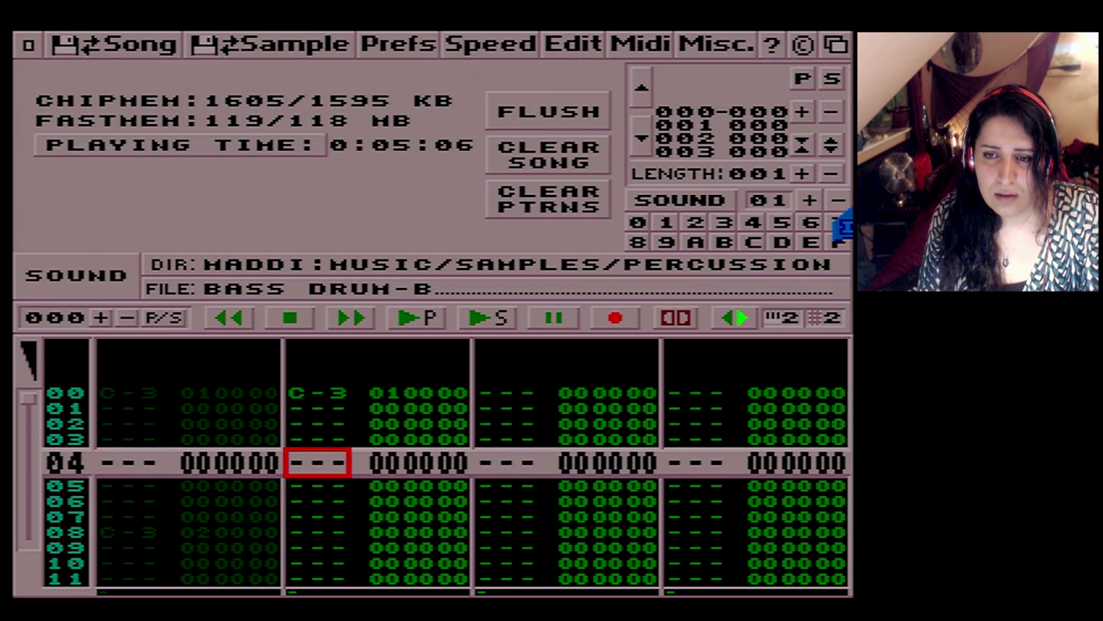
{"action": "key", "text": "Down"}
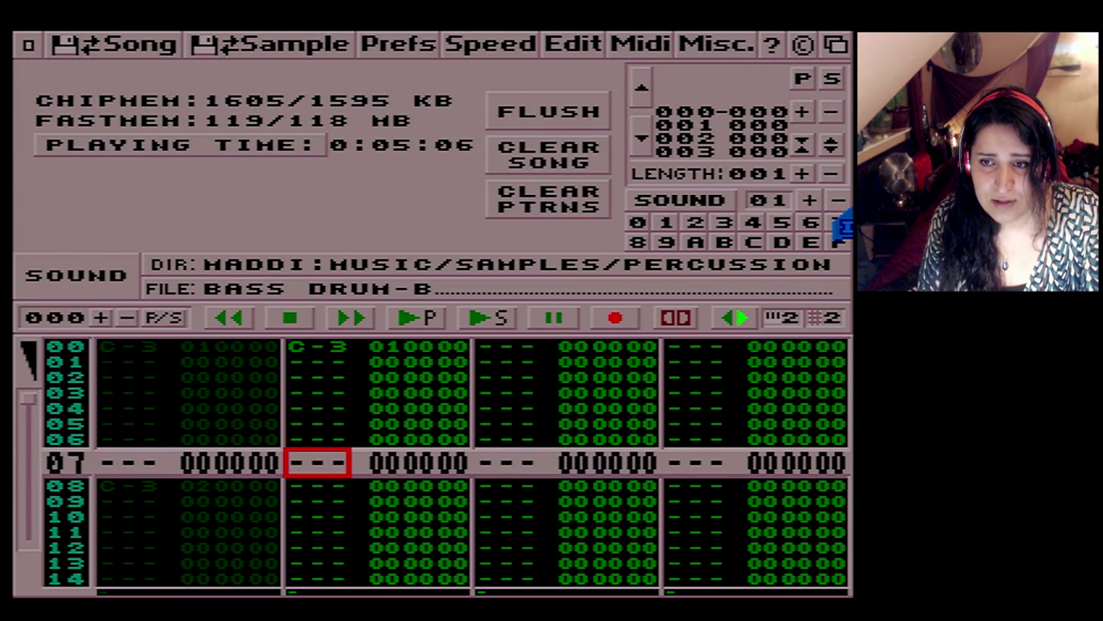
{"action": "key", "text": "Up"}
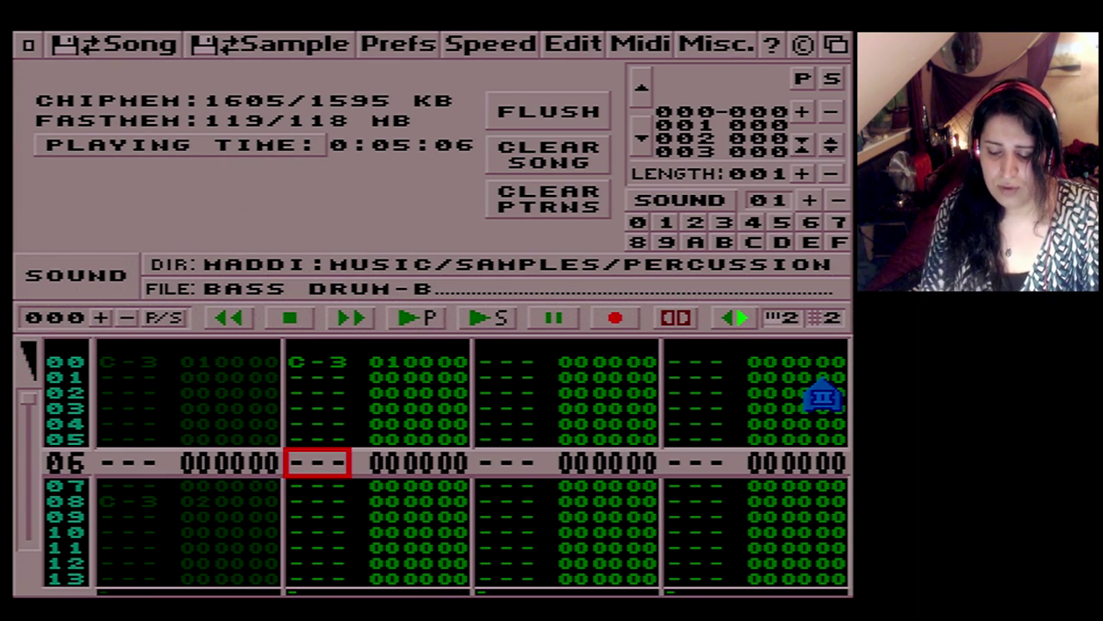
{"action": "key", "text": "Down"}
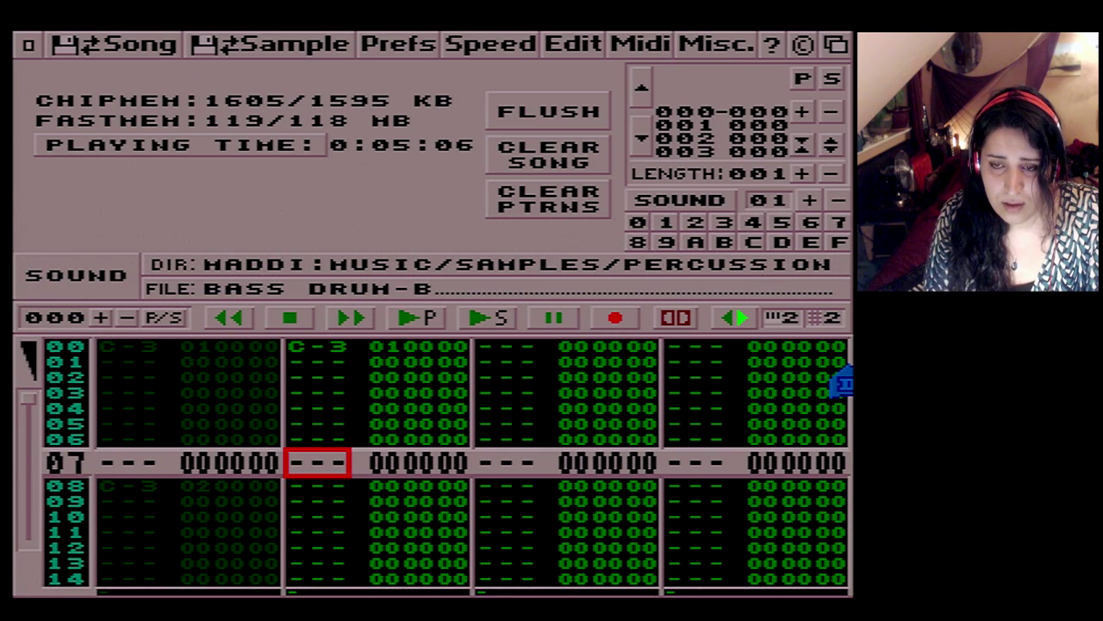
{"action": "key", "text": "Down"}
{"action": "key", "text": "q"}
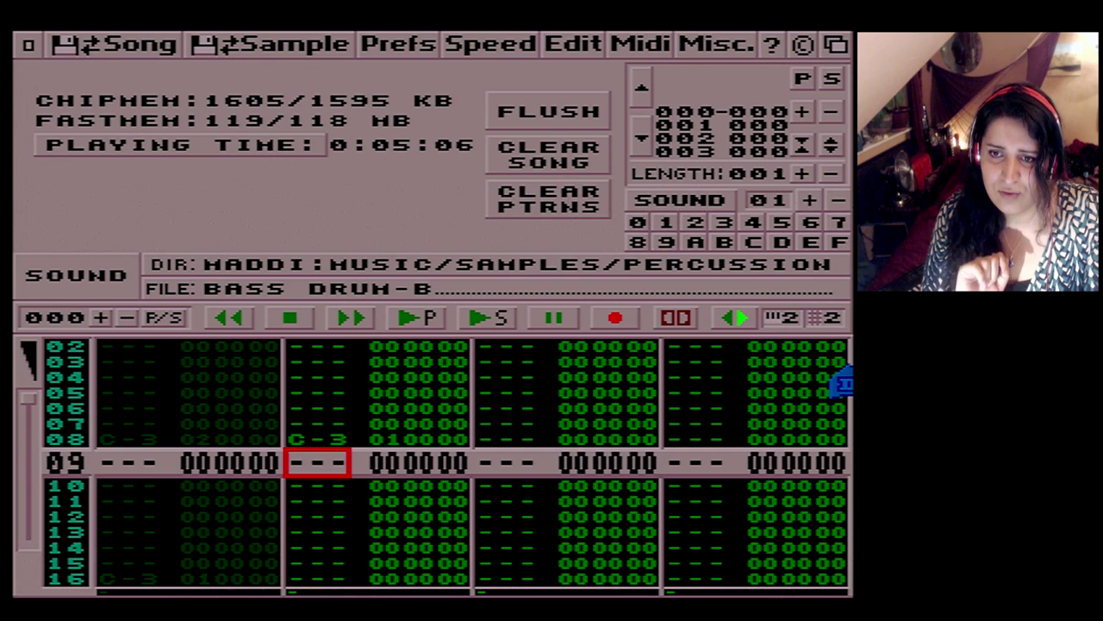
Step: Enter C-3 with sound 01 on rows 16 and 24 of the second track
{"action": "key", "text": "Up"}
{"action": "key", "text": "Up"}
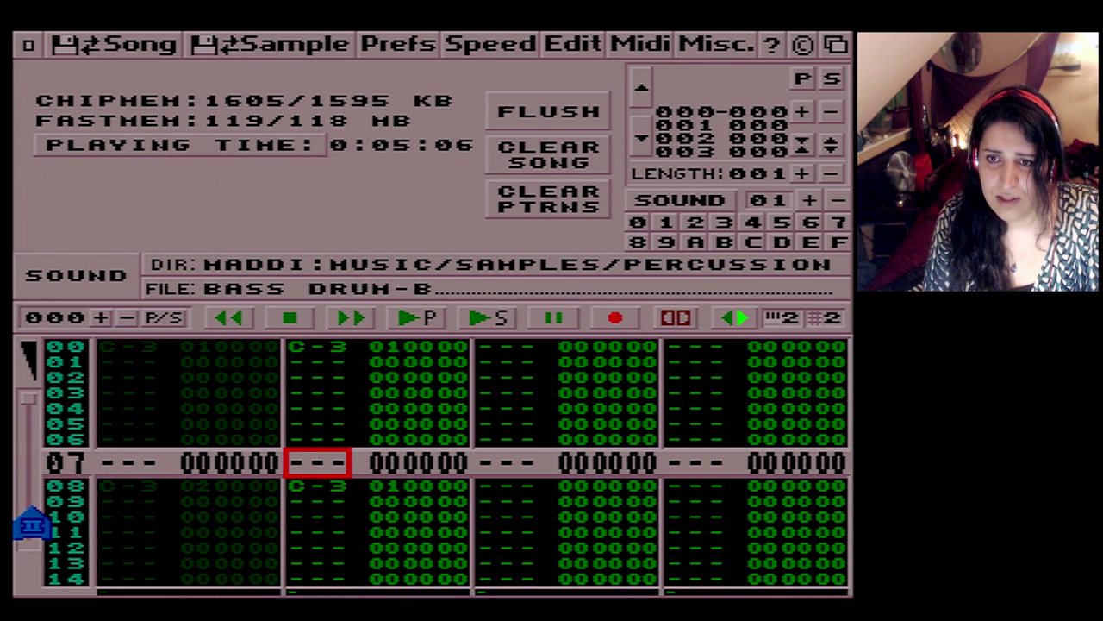
{"action": "key", "text": "Down"}
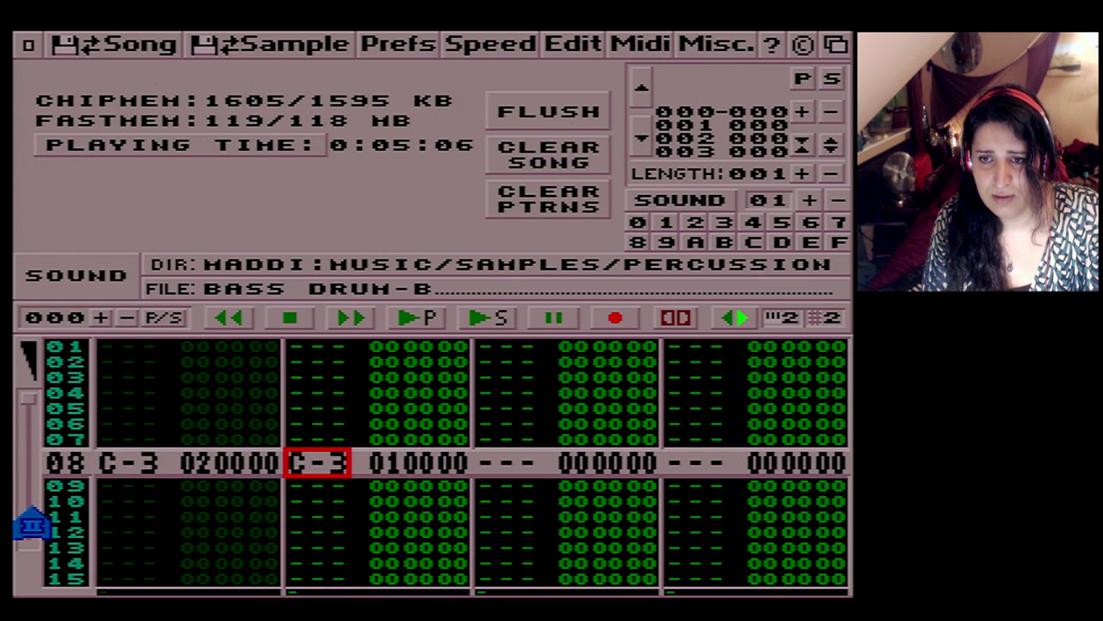
{"action": "key", "text": "Down"}
{"action": "key", "text": "Down"}
{"action": "key", "text": "Down"}
{"action": "key", "text": "Down"}
{"action": "key", "text": "Down"}
{"action": "key", "text": "Down"}
{"action": "key", "text": "Down"}
{"action": "key", "text": "Down"}
{"action": "key", "text": "Down"}
{"action": "key", "text": "Down"}
{"action": "key", "text": "Down"}
{"action": "key", "text": "Down"}
{"action": "key", "text": "Down"}
{"action": "key", "text": "Down"}
{"action": "key", "text": "Down"}
{"action": "key", "text": "Down"}
{"action": "key", "text": "Down"}
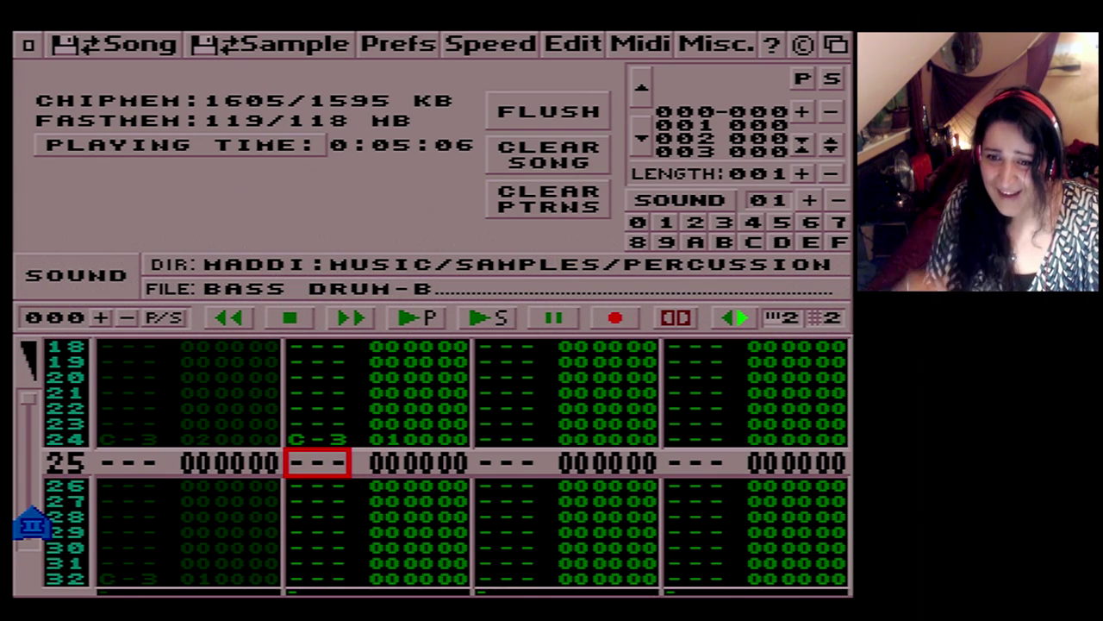
{"action": "key", "text": "Down"}
{"action": "key", "text": "Up"}
{"action": "key", "text": "Up"}
{"action": "key", "text": "Up"}
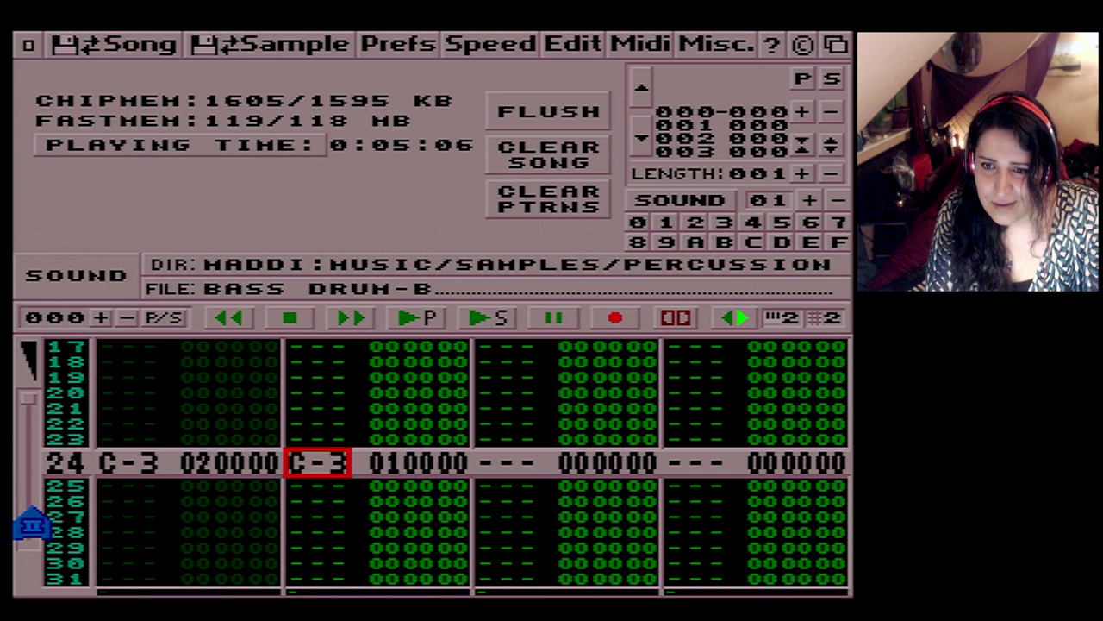
Step: Enter C-3 with sound 01 on row 32 of the second track and step down to row 40
{"action": "key", "text": "Down"}
{"action": "key", "text": "Down"}
{"action": "key", "text": "Down"}
{"action": "key", "text": "Down"}
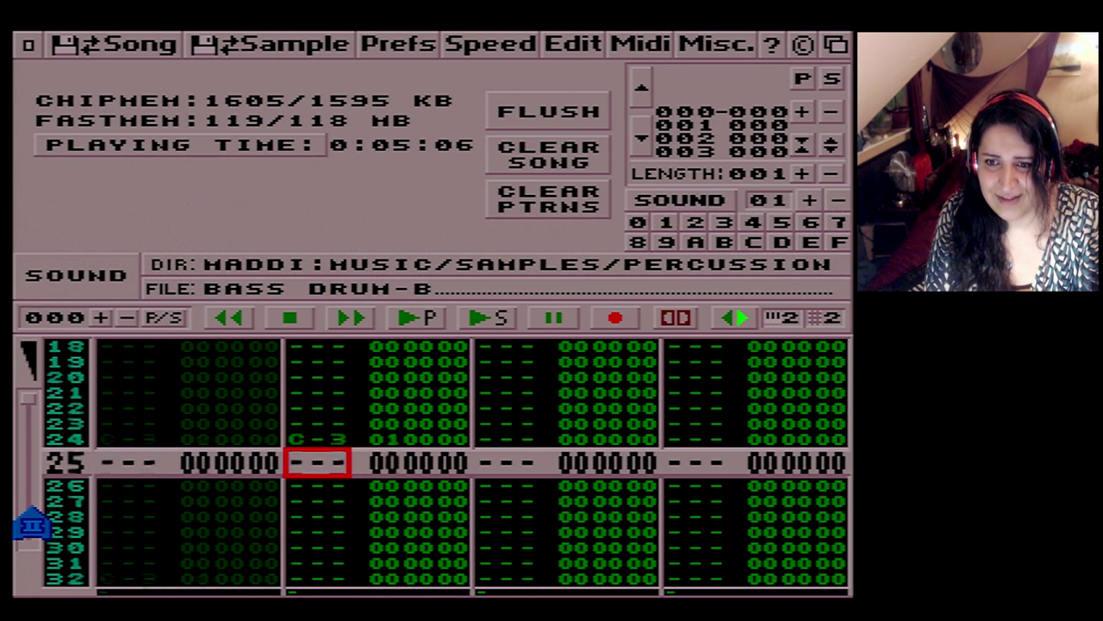
{"action": "key", "text": "Down"}
{"action": "key", "text": "Down"}
{"action": "key", "text": "Down"}
{"action": "key", "text": "Down"}
{"action": "key", "text": "Down"}
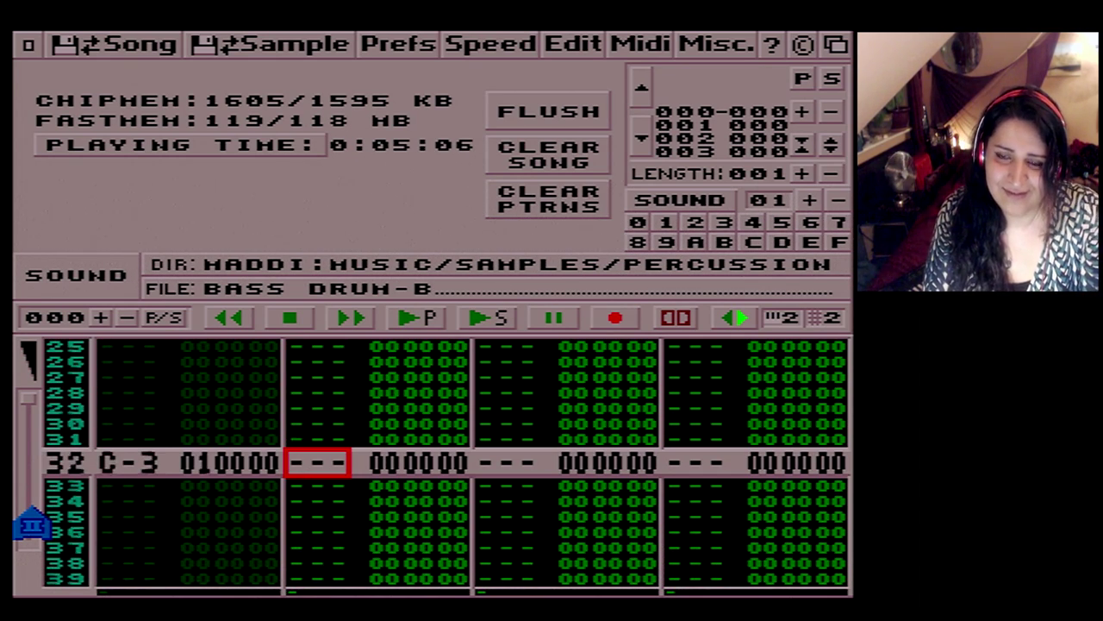
{"action": "key", "text": "z"}
{"action": "key", "text": "Down"}
{"action": "key", "text": "Down"}
{"action": "key", "text": "Down"}
{"action": "key", "text": "Down"}
{"action": "key", "text": "Down"}
{"action": "key", "text": "Down"}
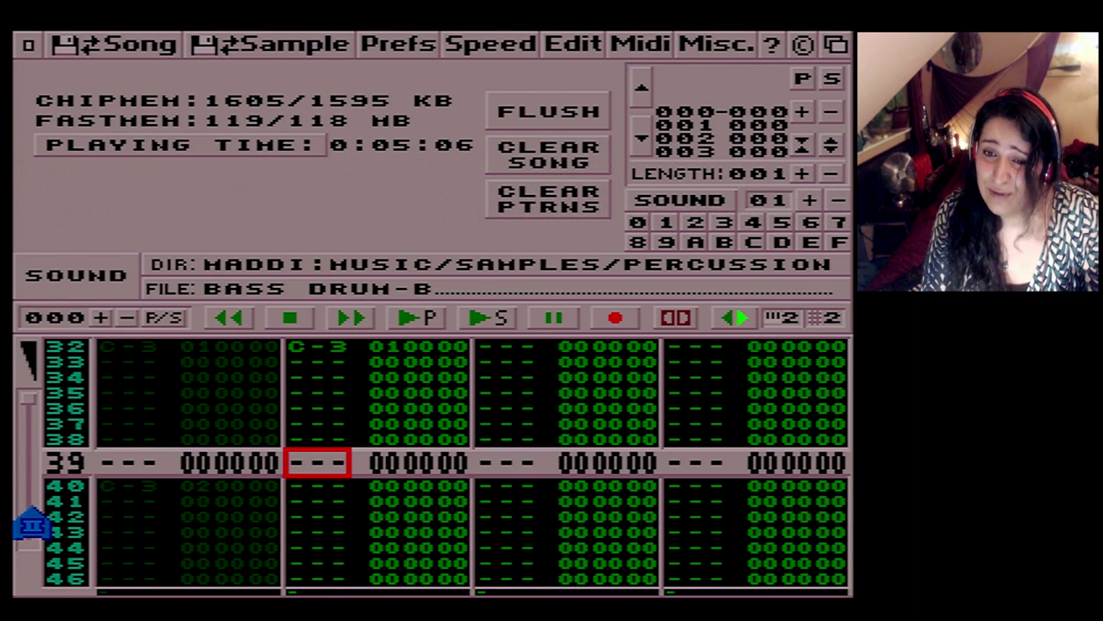
{"action": "key", "text": "Down"}
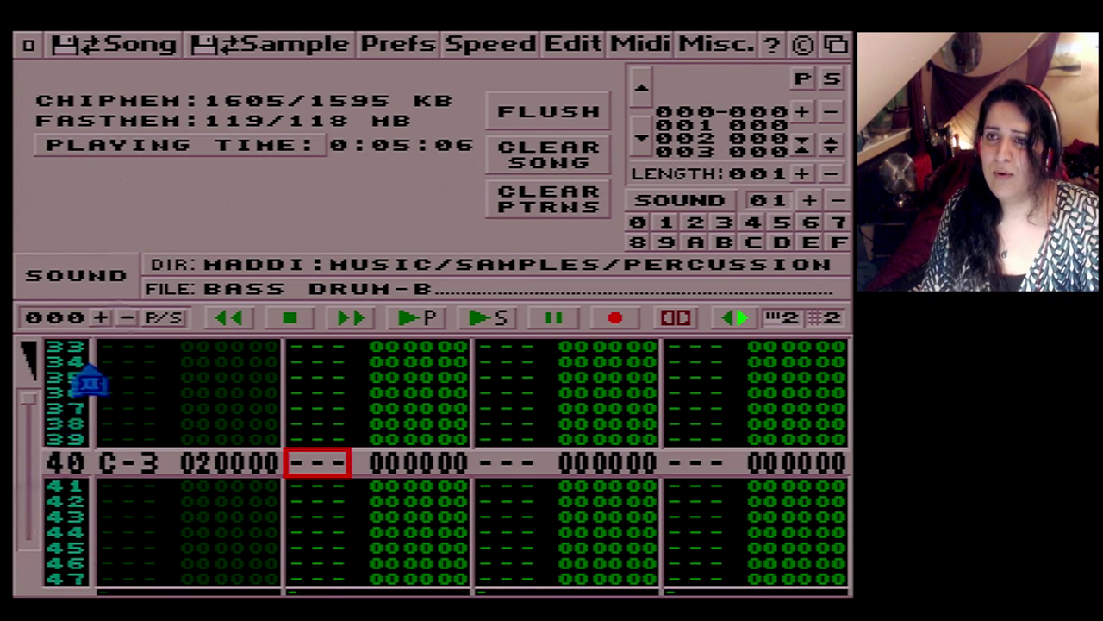
Step: Open the pattern editing functions and unmute the first track
{"action": "left_click", "coordinate": [575, 43]}
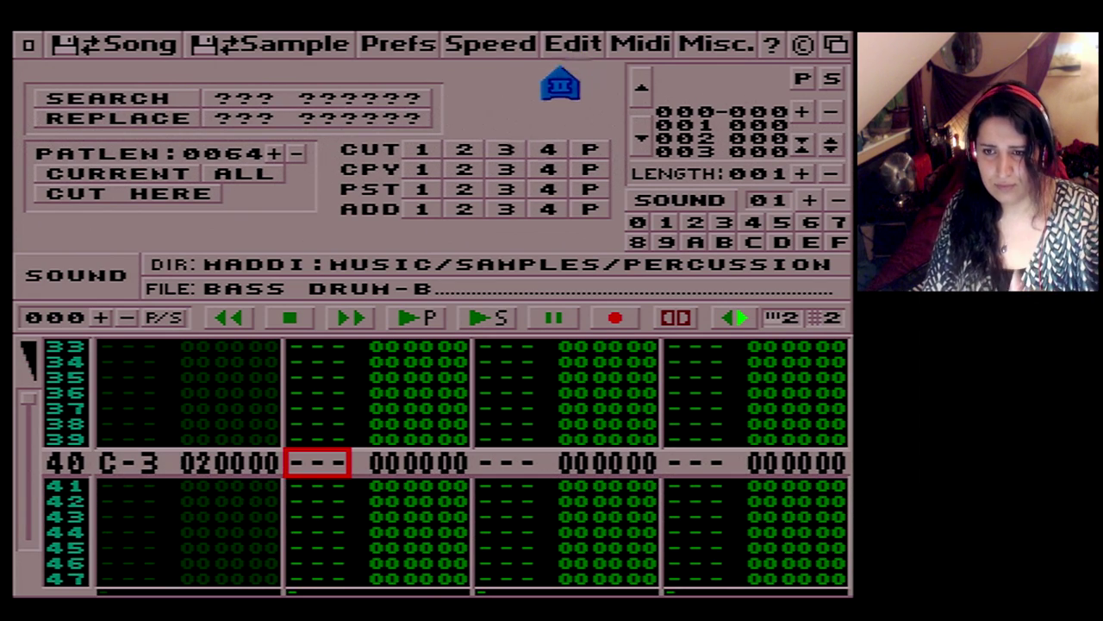
{"action": "key", "text": "Up"}
{"action": "key", "text": "Up"}
{"action": "key", "text": "Up"}
{"action": "key", "text": "Up"}
{"action": "key", "text": "Up"}
{"action": "key", "text": "Up"}
{"action": "key", "text": "Up"}
{"action": "key", "text": "Up"}
{"action": "key", "text": "Up"}
{"action": "key", "text": "Up"}
{"action": "key", "text": "Up"}
{"action": "key", "text": "Up"}
{"action": "key", "text": "Up"}
{"action": "key", "text": "Up"}
{"action": "key", "text": "Up"}
{"action": "key", "text": "Up"}
{"action": "key", "text": "Up"}
{"action": "key", "text": "Up"}
{"action": "key", "text": "Up"}
{"action": "key", "text": "Up"}
{"action": "key", "text": "Up"}
{"action": "key", "text": "Up"}
{"action": "key", "text": "Up"}
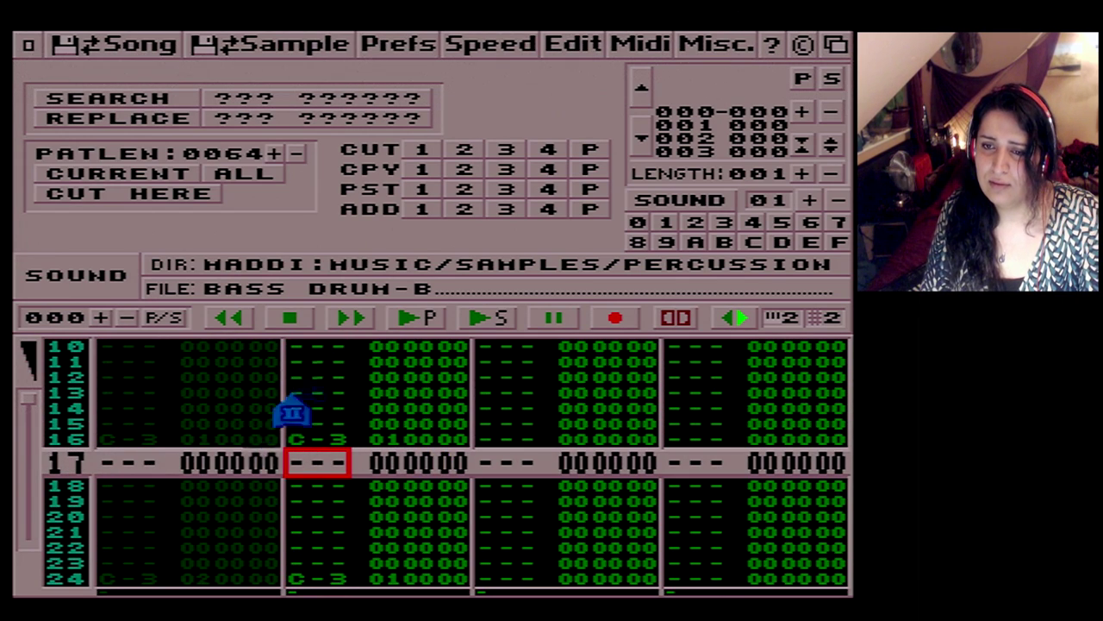
{"action": "left_click", "coordinate": [153, 419]}
Step: Play the pattern with and without the second track's notes and cut the second track
{"action": "left_click", "coordinate": [414, 319]}
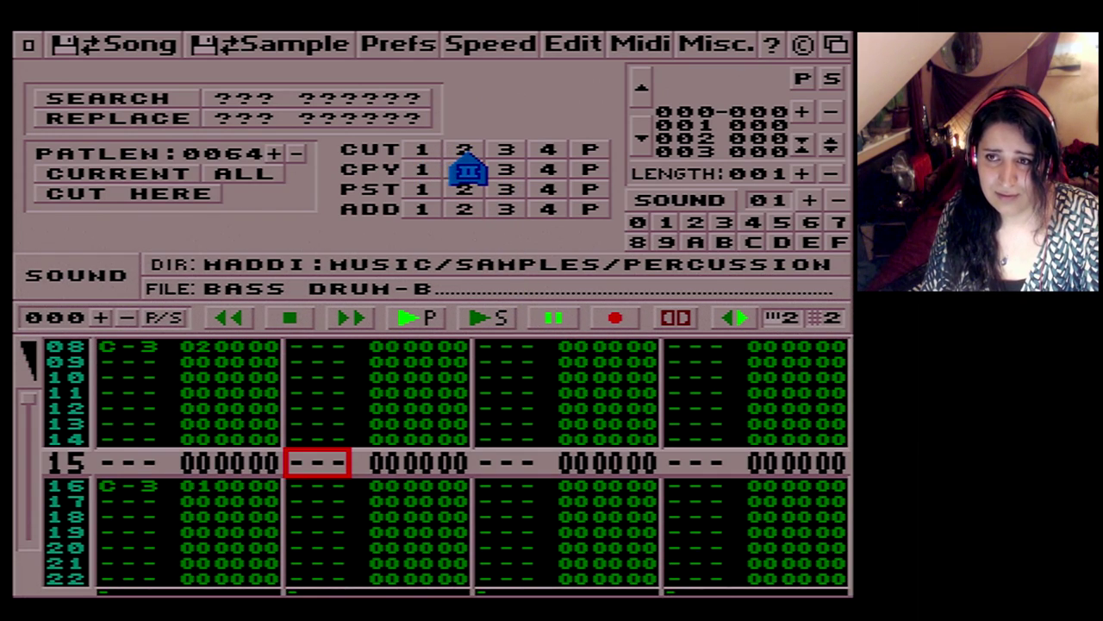
{"action": "left_click", "coordinate": [427, 324]}
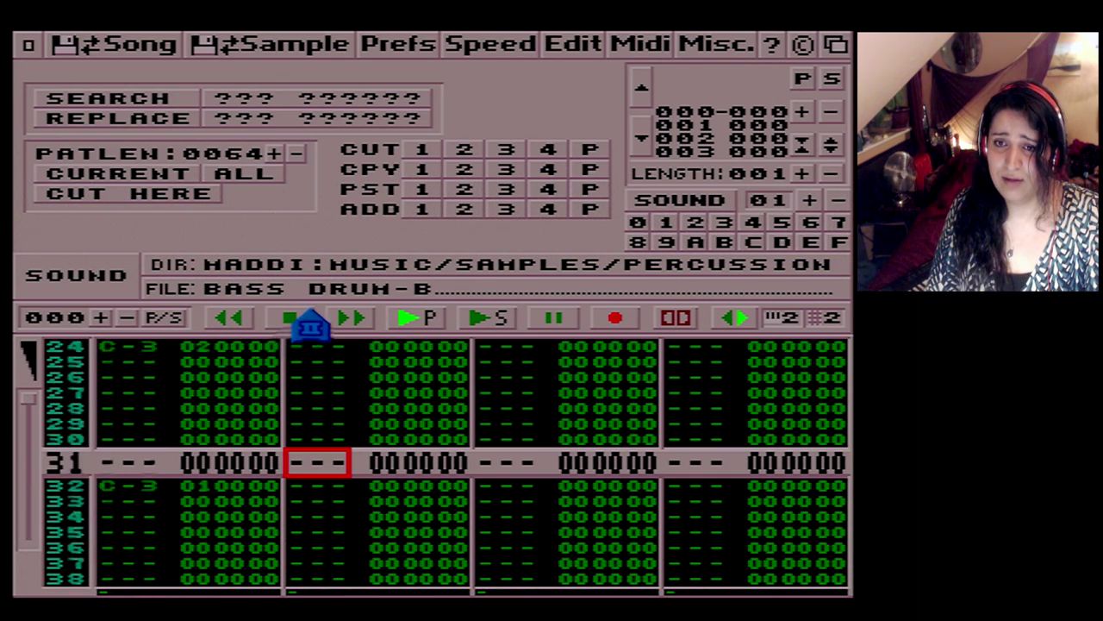
{"action": "left_click", "coordinate": [292, 319]}
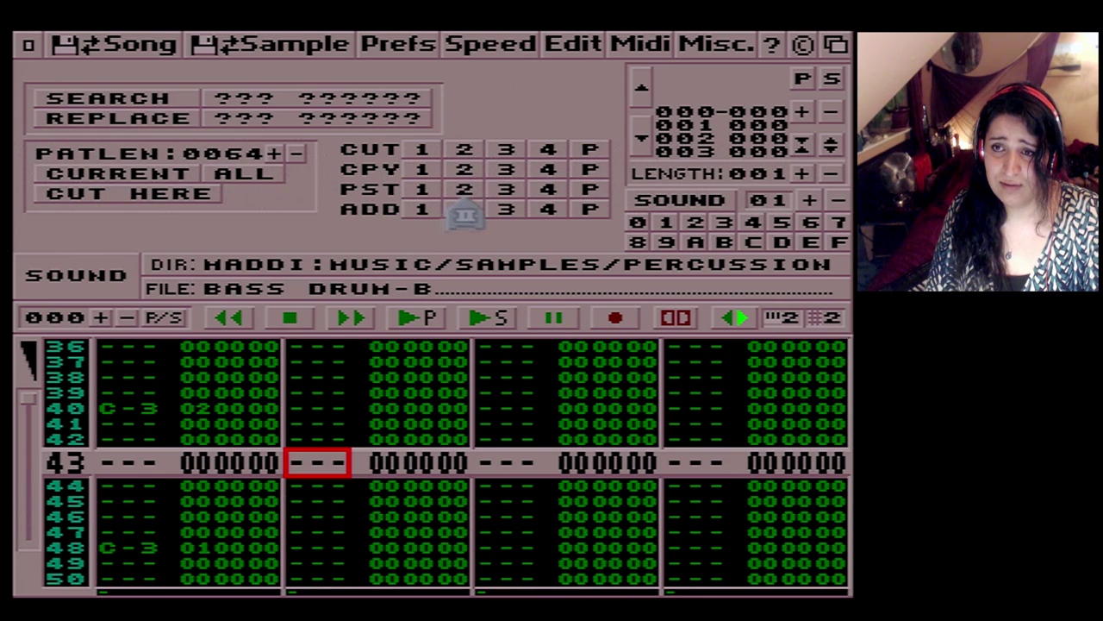
{"action": "left_click", "coordinate": [423, 326]}
{"action": "left_click", "coordinate": [545, 321]}
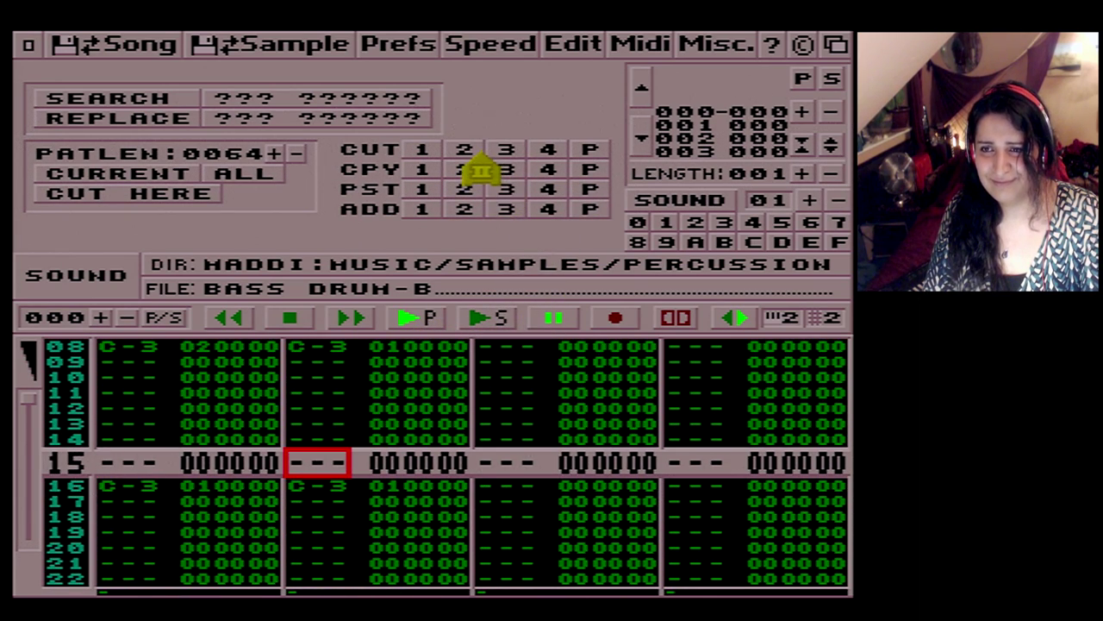
{"action": "left_click", "coordinate": [468, 186]}
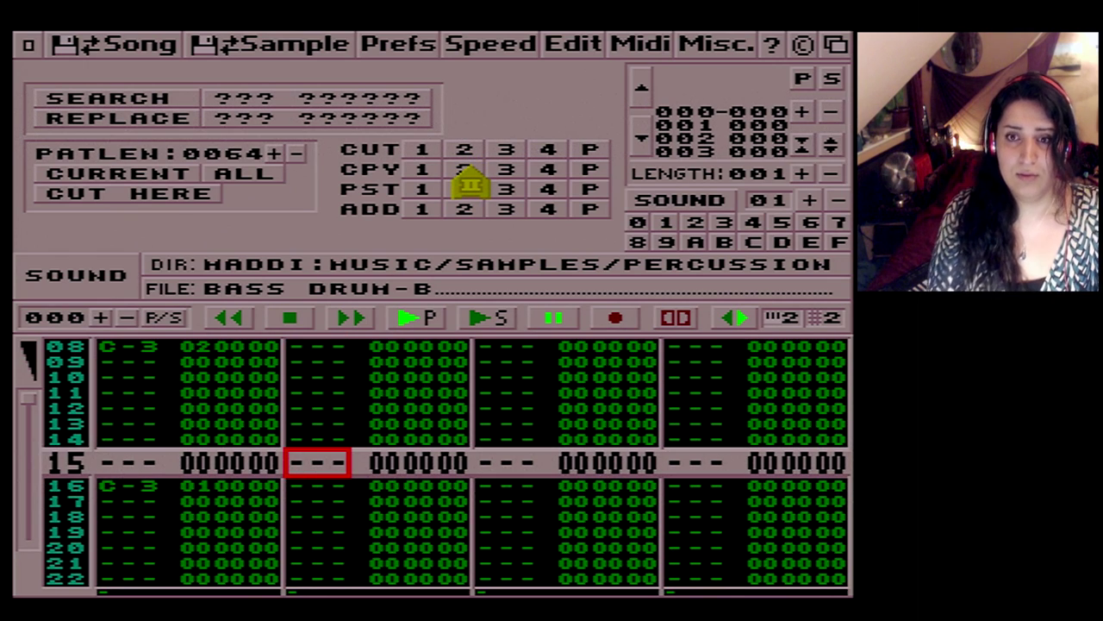
Step: Return to the first rows of the pattern and select sound 03, SHAKER3, for the first track
{"action": "key", "text": "Up"}
{"action": "key", "text": "Up"}
{"action": "key", "text": "Up"}
{"action": "key", "text": "Up"}
{"action": "key", "text": "Up"}
{"action": "key", "text": "Up"}
{"action": "key", "text": "Up"}
{"action": "key", "text": "Up"}
{"action": "key", "text": "Down"}
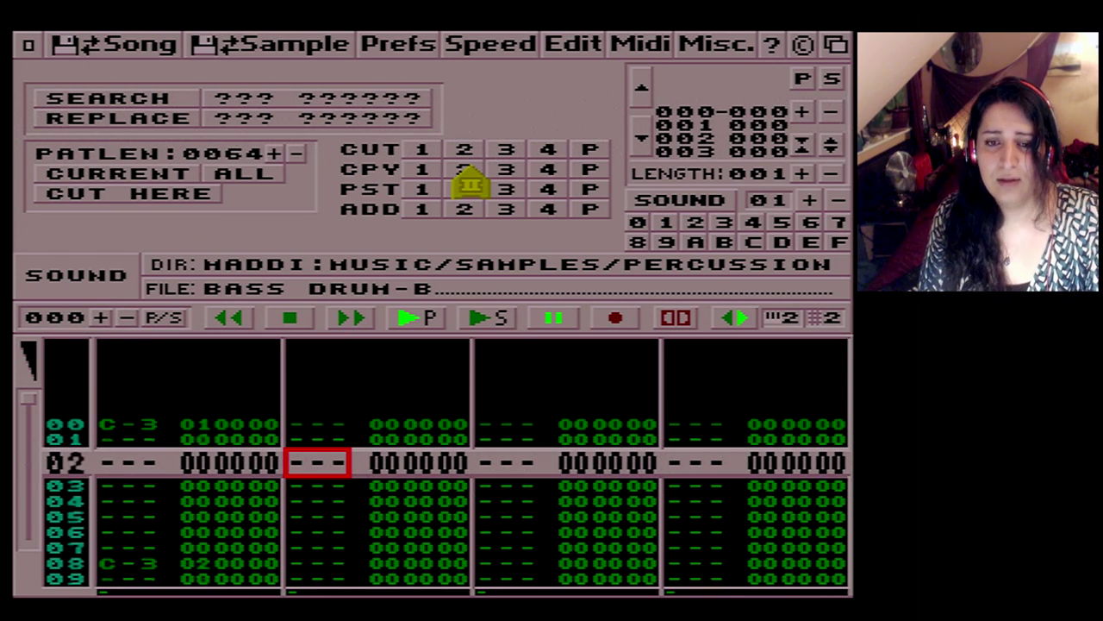
{"action": "key", "text": "Down"}
{"action": "key", "text": "Down"}
{"action": "key", "text": "Down"}
{"action": "key", "text": "Down"}
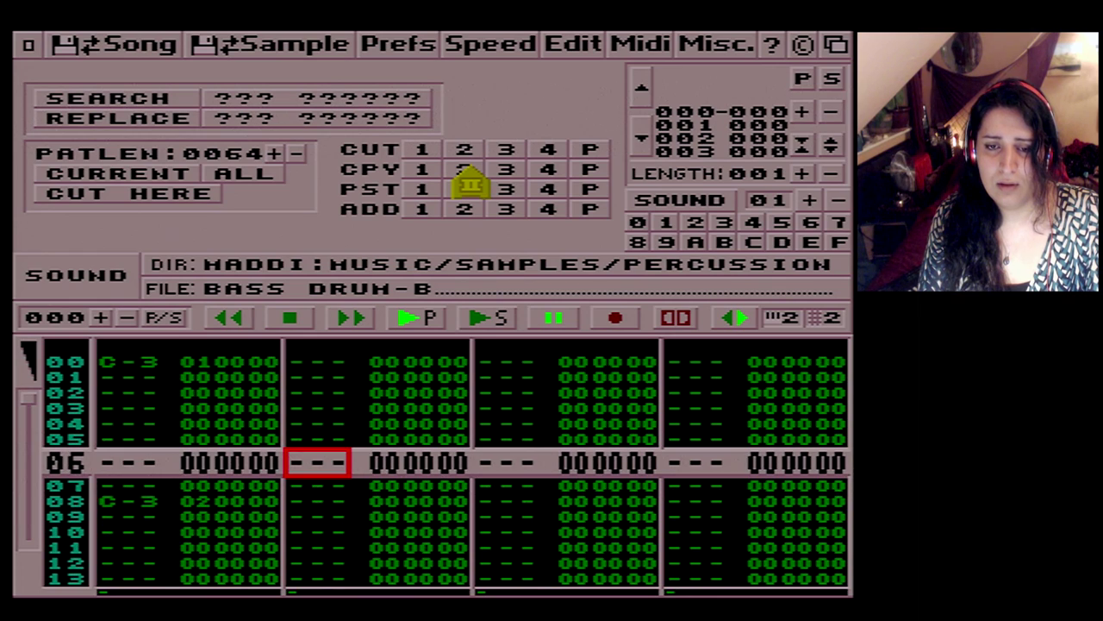
{"action": "left_click", "coordinate": [723, 222]}
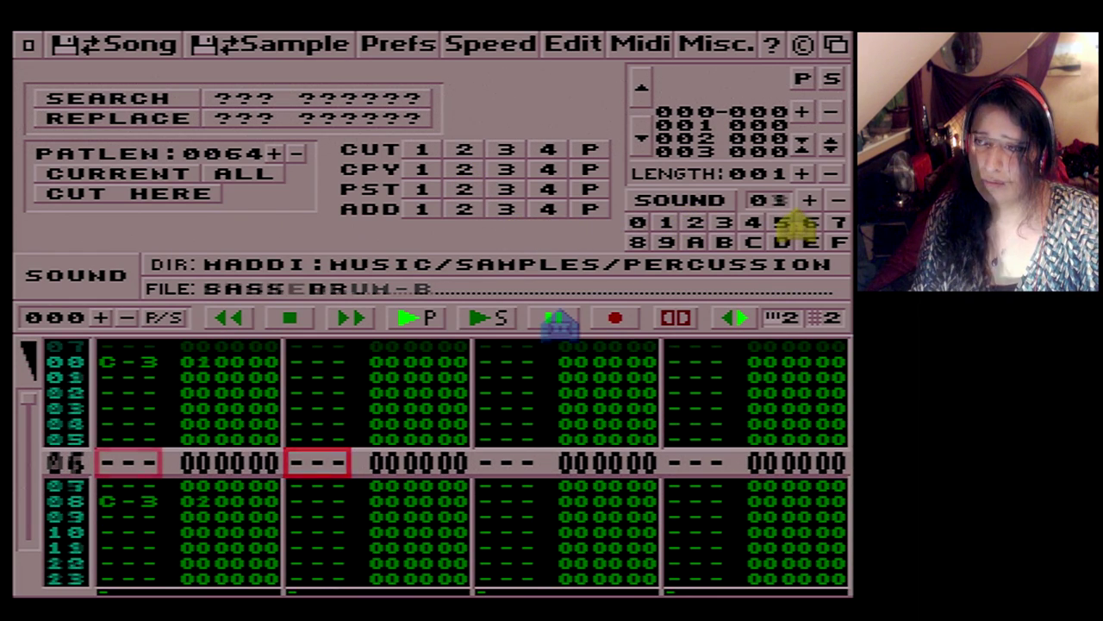
Step: Enter E-3 shaker notes with sound 03 between the first track's drum hits down to rows 60 and 62, and play the pattern
{"action": "left_click", "coordinate": [554, 319]}
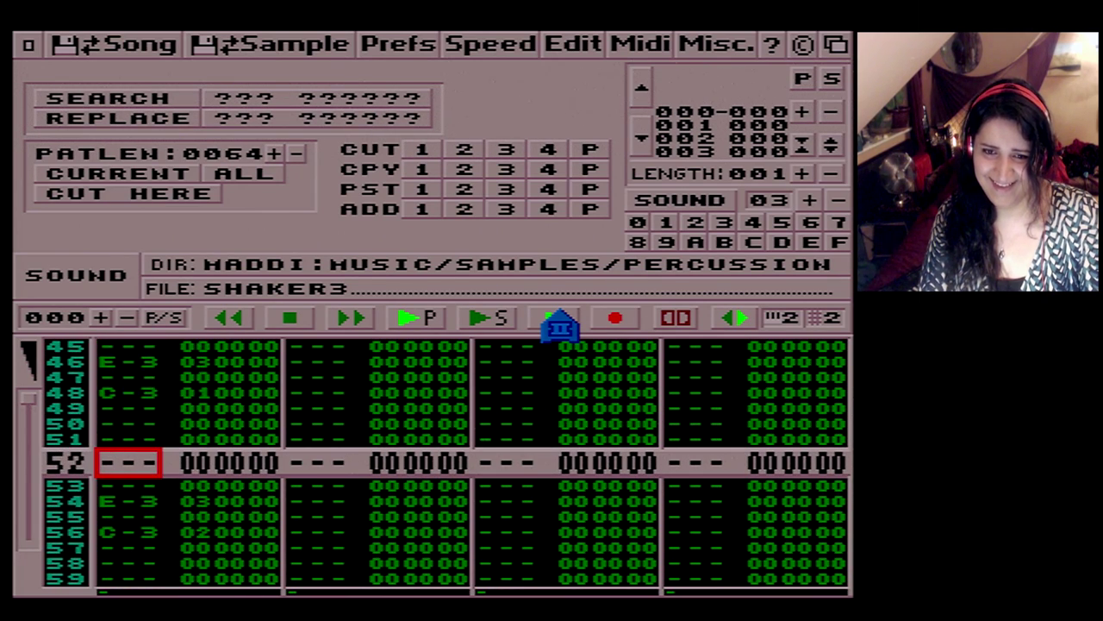
{"action": "key", "text": "Down"}
{"action": "key", "text": "Down"}
{"action": "key", "text": "Down"}
{"action": "key", "text": "Down"}
{"action": "key", "text": "Down"}
{"action": "key", "text": "Down"}
{"action": "key", "text": "Down"}
{"action": "key", "text": "Down"}
{"action": "key", "text": "Down"}
{"action": "key", "text": "Down"}
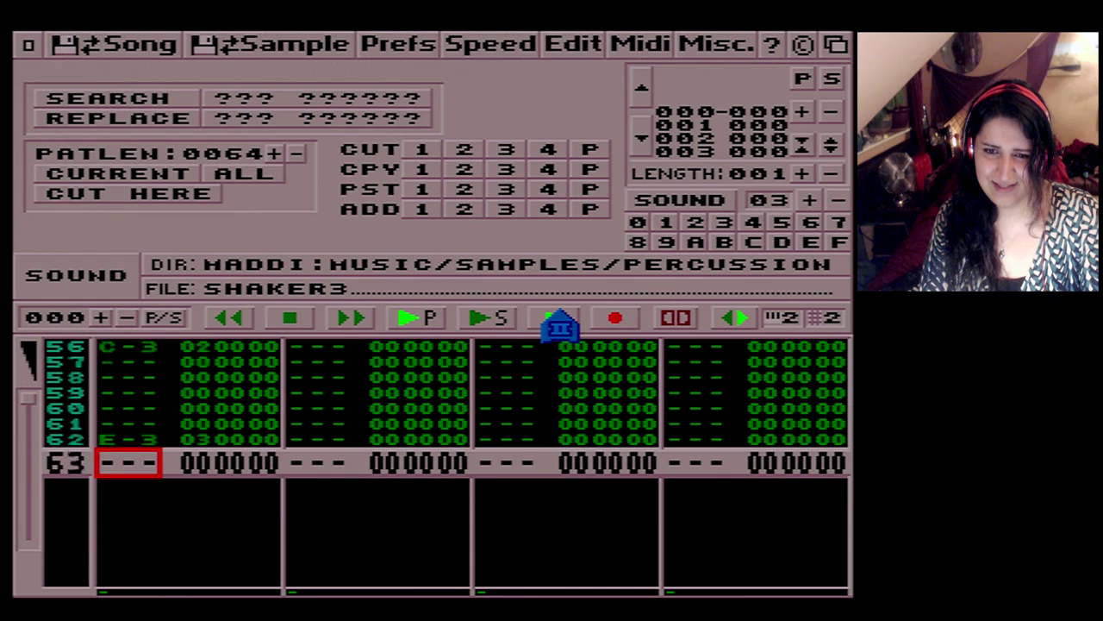
{"action": "key", "text": "Up"}
{"action": "key", "text": "Up"}
{"action": "key", "text": "Up"}
{"action": "key", "text": "e"}
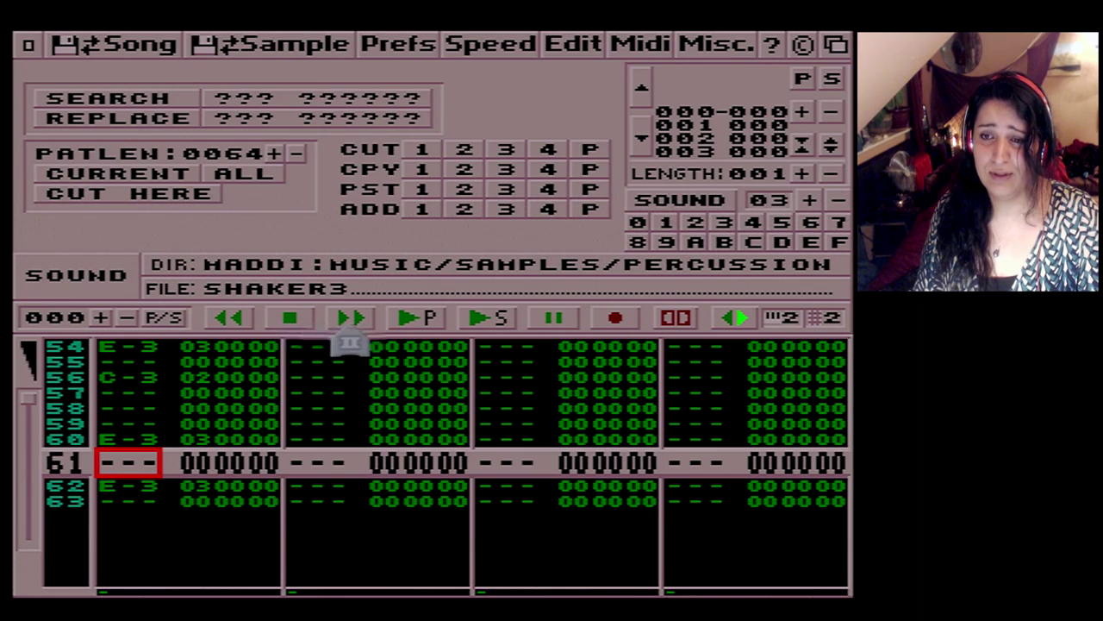
{"action": "left_click", "coordinate": [411, 328]}
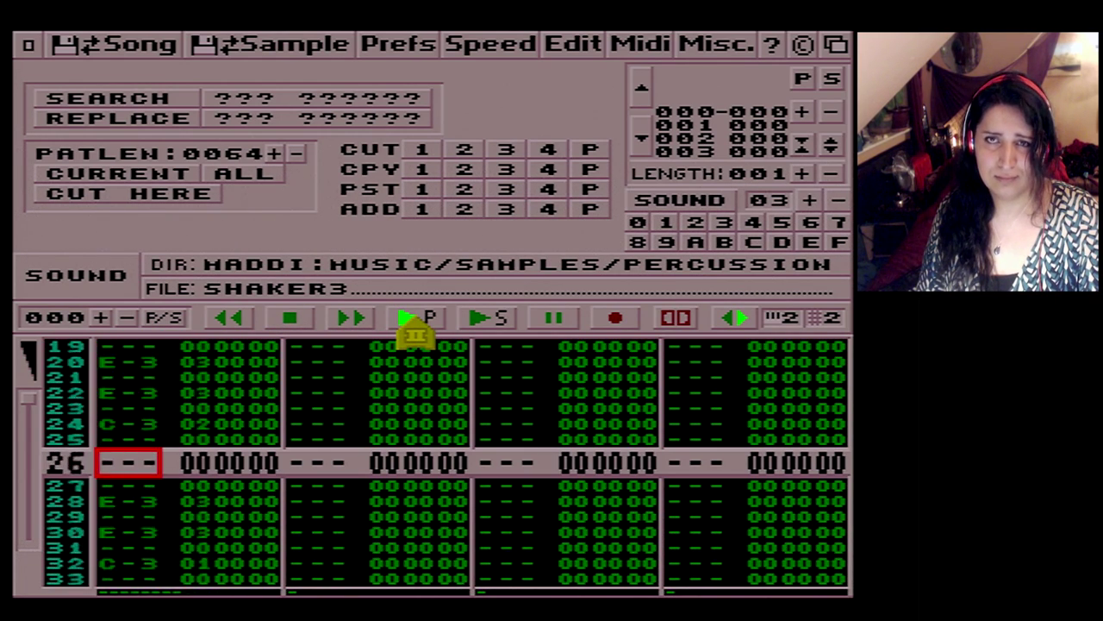
{"action": "left_click", "coordinate": [287, 327]}
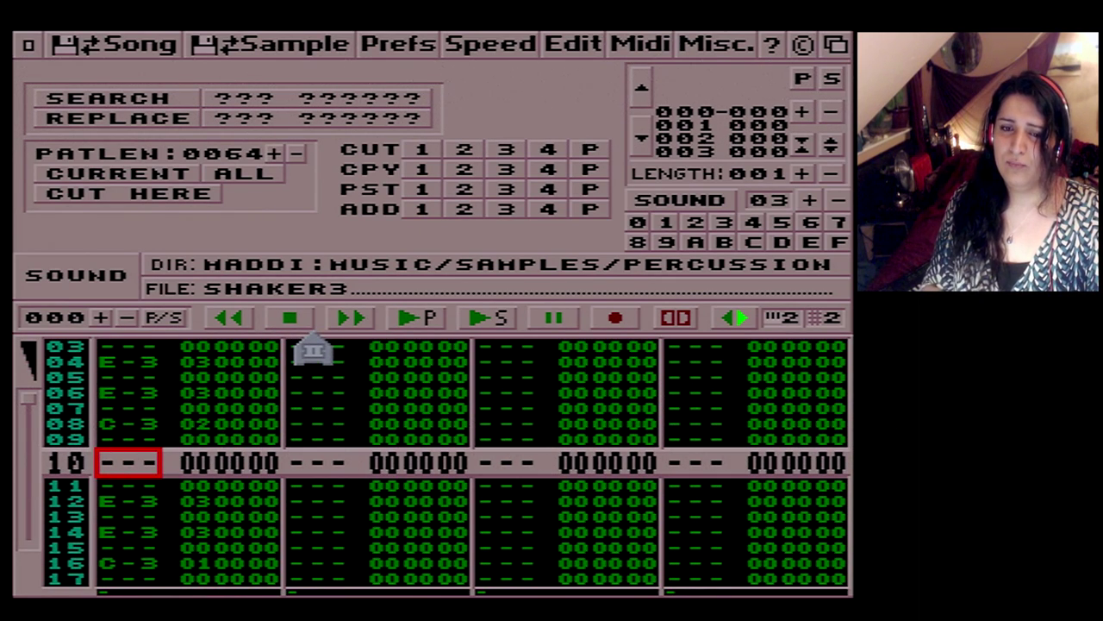
Step: Load the HIHAT-1 sample into sound 04, audition it and return to the pattern view
{"action": "key", "text": "Tab"}
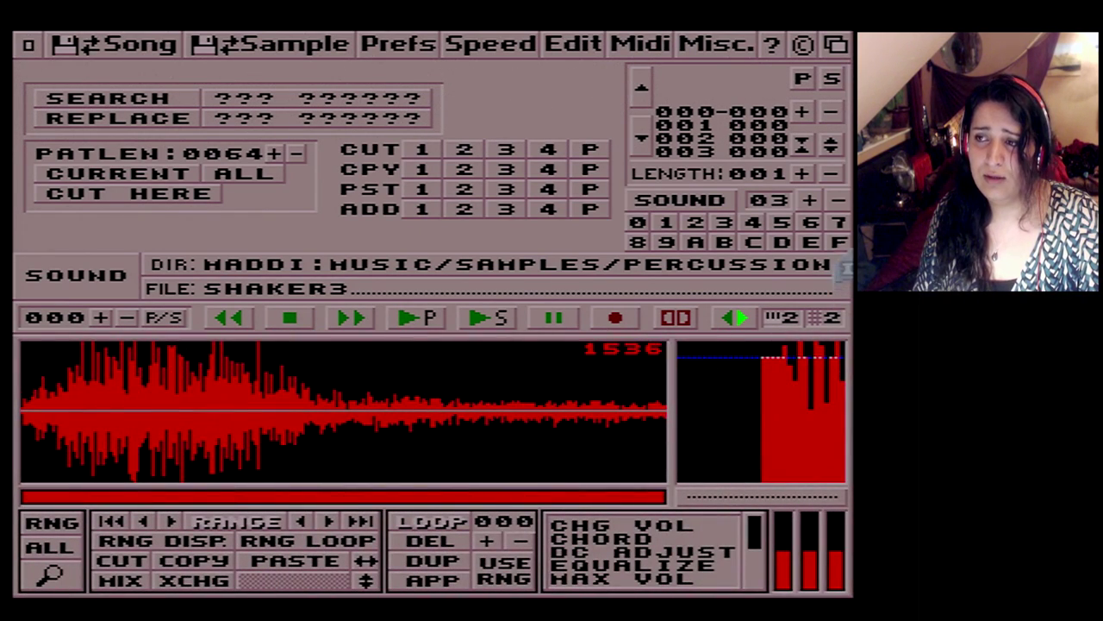
{"action": "left_click", "coordinate": [810, 201]}
{"action": "left_click", "coordinate": [269, 43]}
{"action": "left_click", "coordinate": [246, 123]}
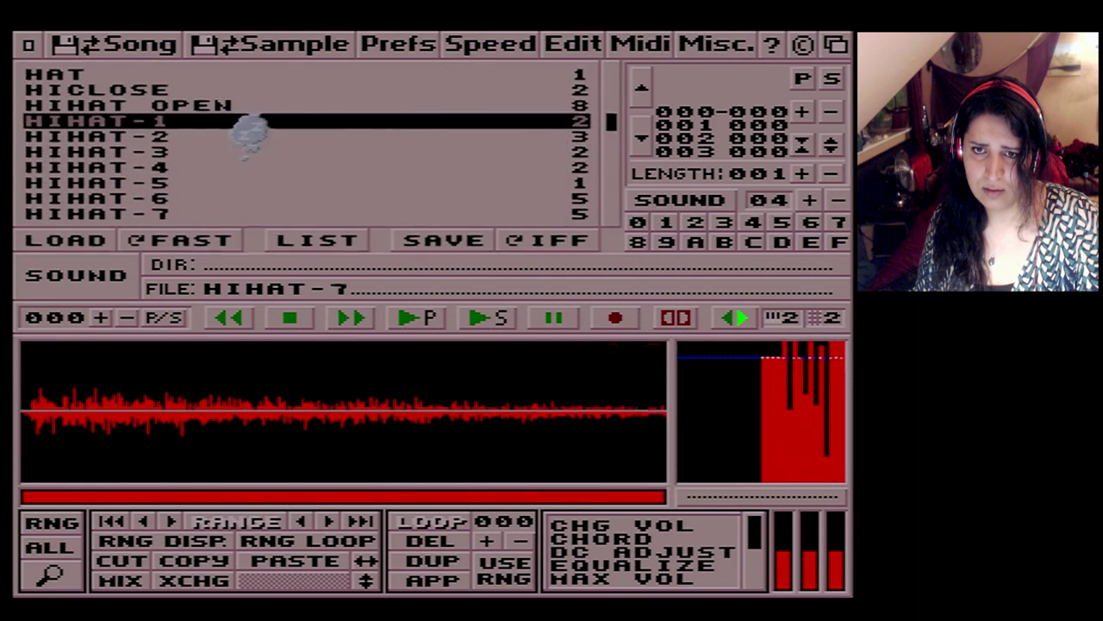
{"action": "key", "text": "z"}
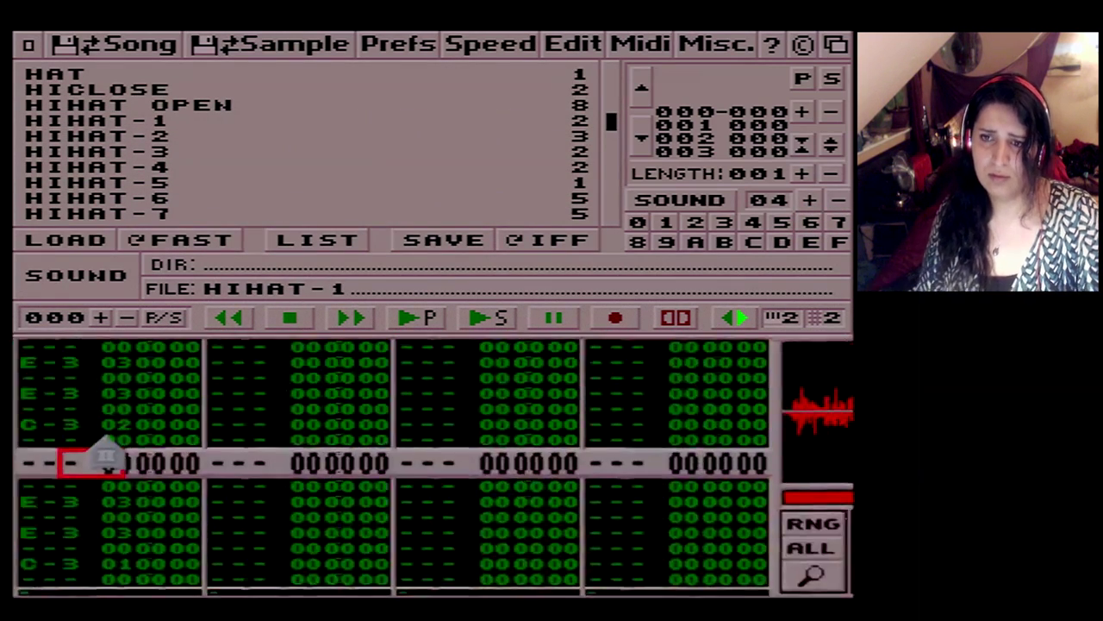
{"action": "key", "text": "Tab"}
Step: Place the cursor in the second track, play the song briefly and switch to pattern 001
{"action": "left_click", "coordinate": [316, 479]}
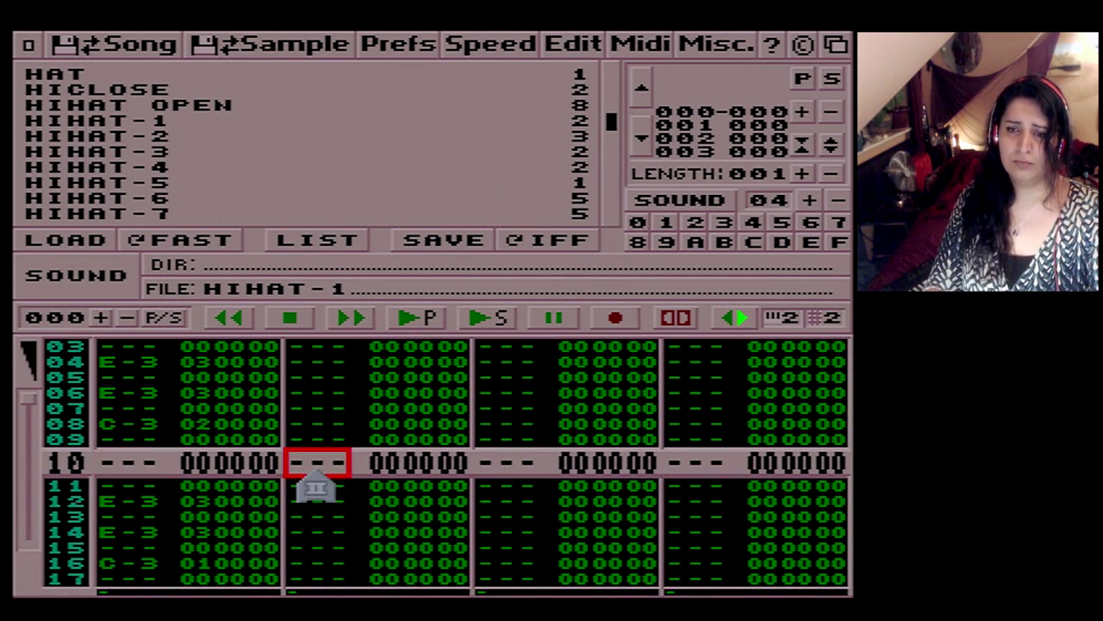
{"action": "left_click", "coordinate": [478, 321]}
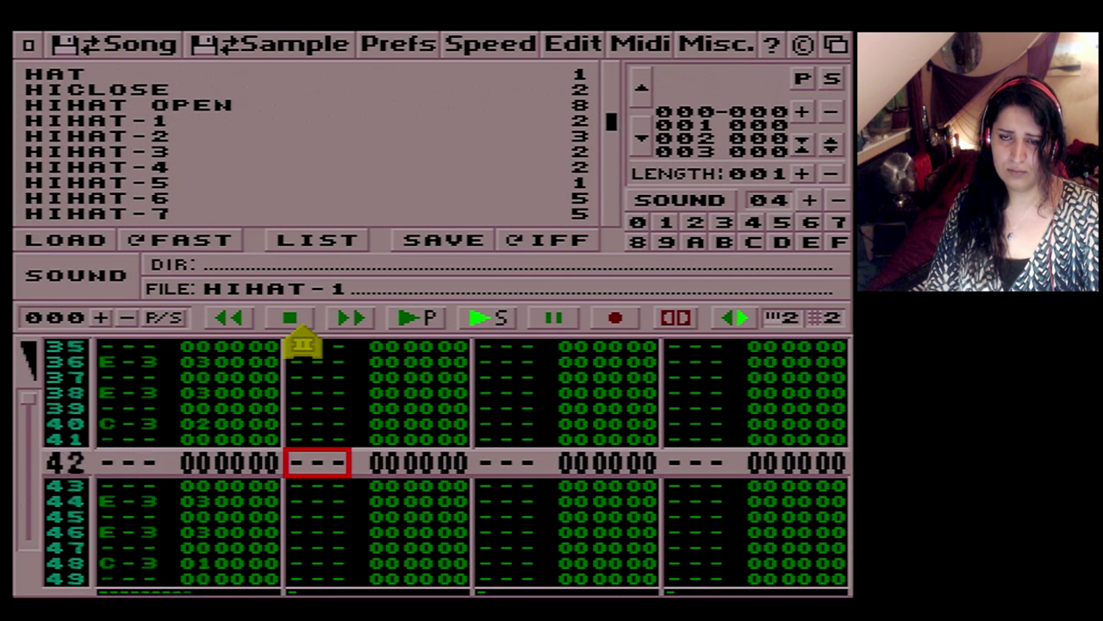
{"action": "left_click", "coordinate": [293, 332]}
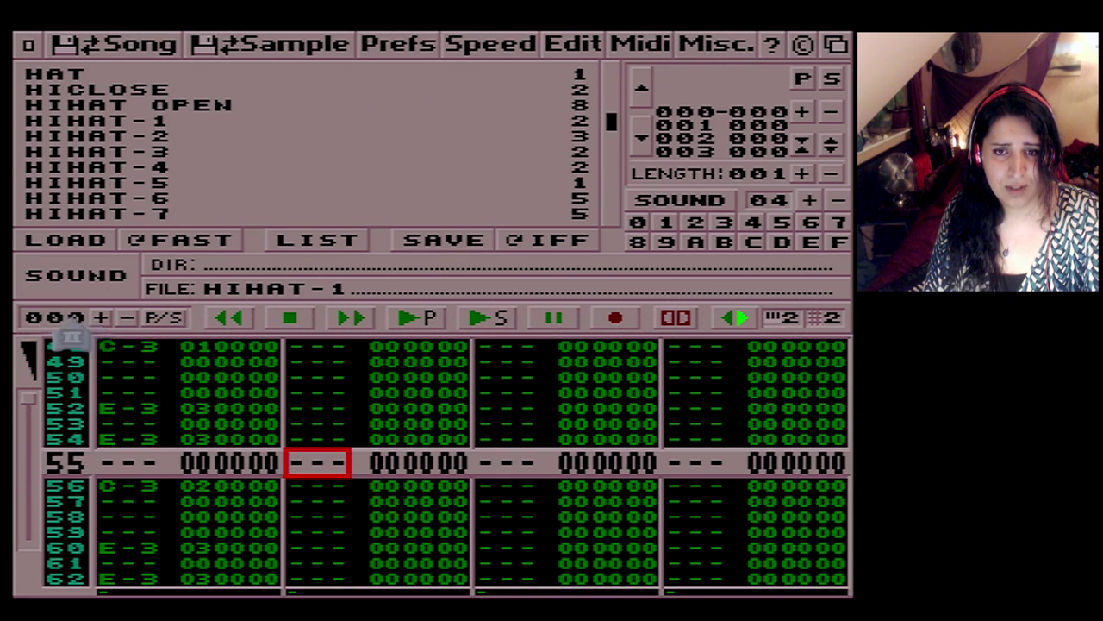
{"action": "left_click", "coordinate": [101, 321]}
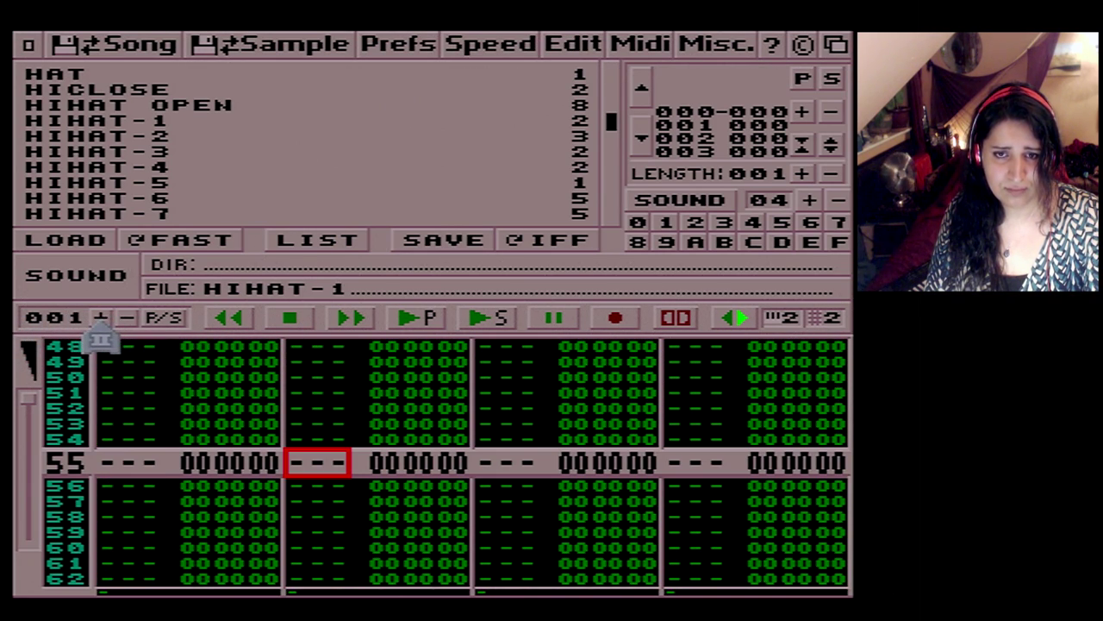
Step: Switch to pattern 001, place the cursor in the first track and turn on note editing
{"action": "left_click", "coordinate": [127, 318]}
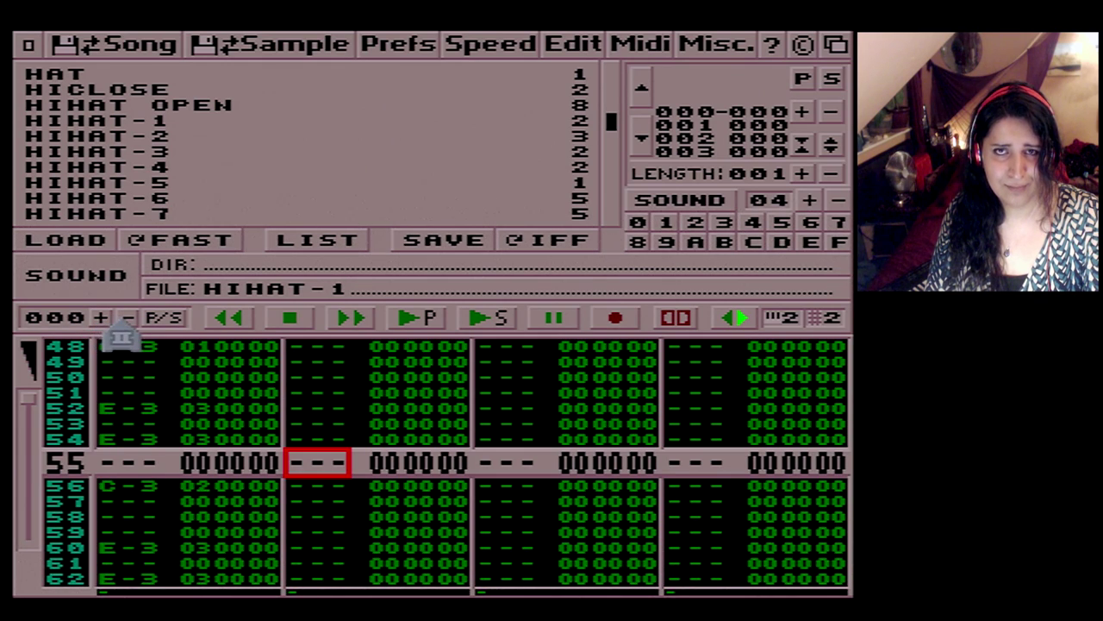
{"action": "left_click", "coordinate": [100, 318]}
{"action": "left_click", "coordinate": [138, 464]}
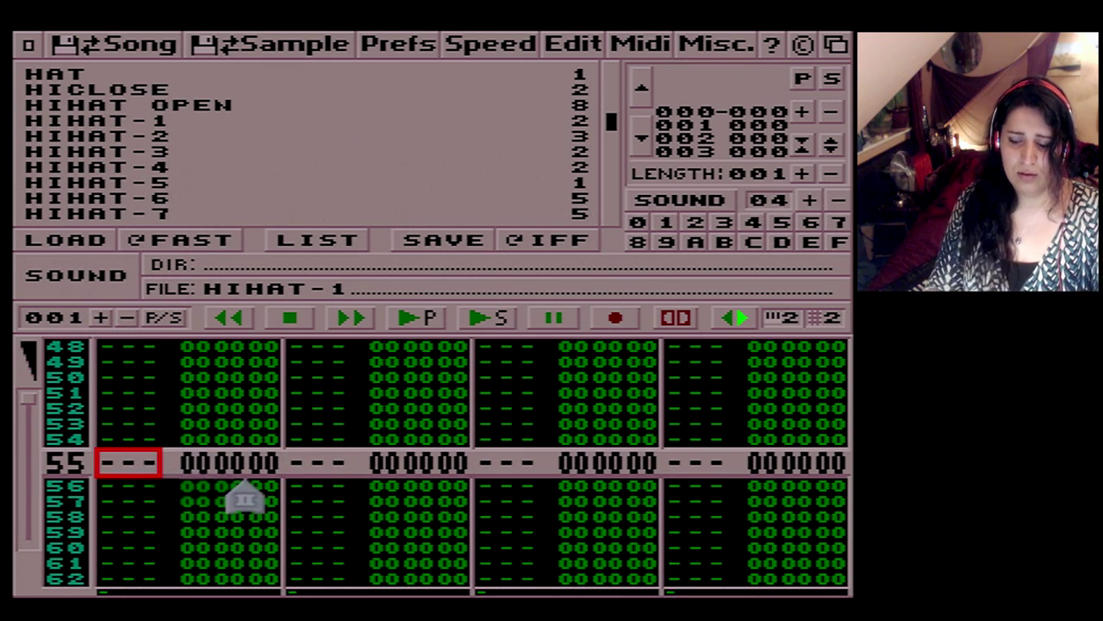
{"action": "scroll", "coordinate": [245, 499], "scroll_direction": "up", "scroll_amount": 2}
{"action": "key", "text": "grave"}
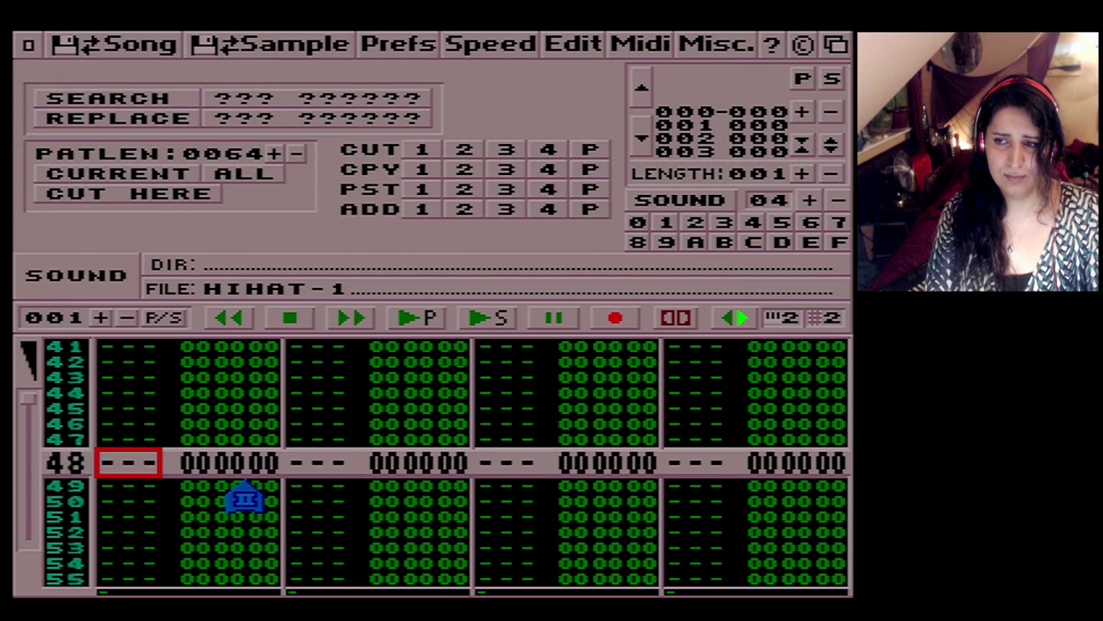
Step: Enter C-3 bass drum notes with sound 01 in the first track every 16 rows, starting at row 00
{"action": "left_click", "coordinate": [665, 226]}
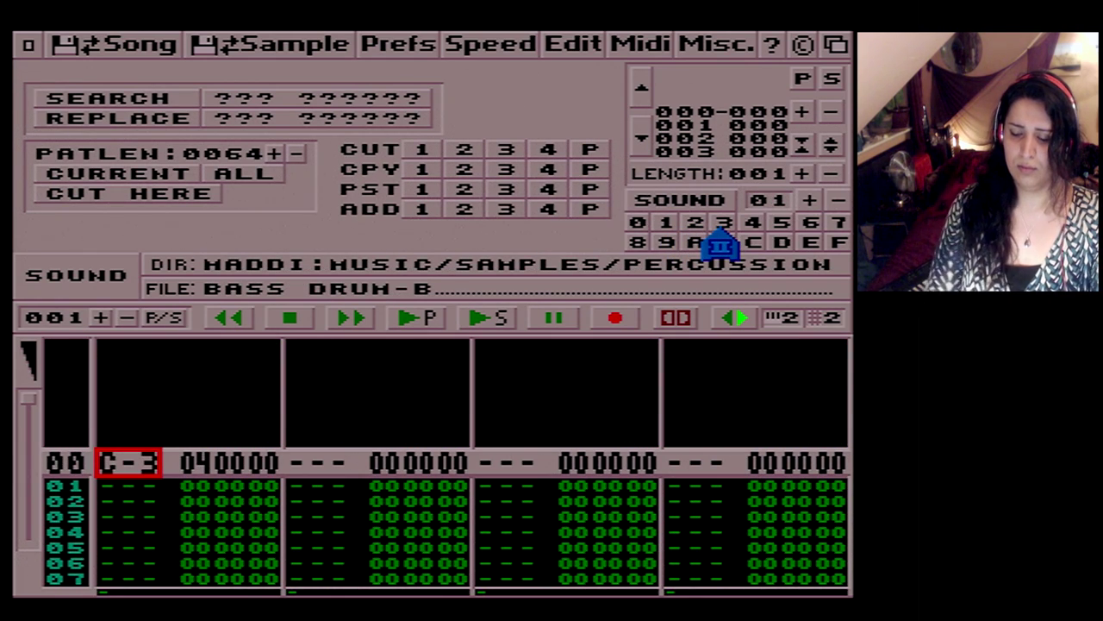
{"action": "key", "text": "q"}
{"action": "key", "text": "Down"}
{"action": "key", "text": "Down"}
{"action": "key", "text": "Down"}
{"action": "key", "text": "Down"}
{"action": "key", "text": "Down"}
{"action": "key", "text": "Down"}
{"action": "key", "text": "Down"}
{"action": "key", "text": "Down"}
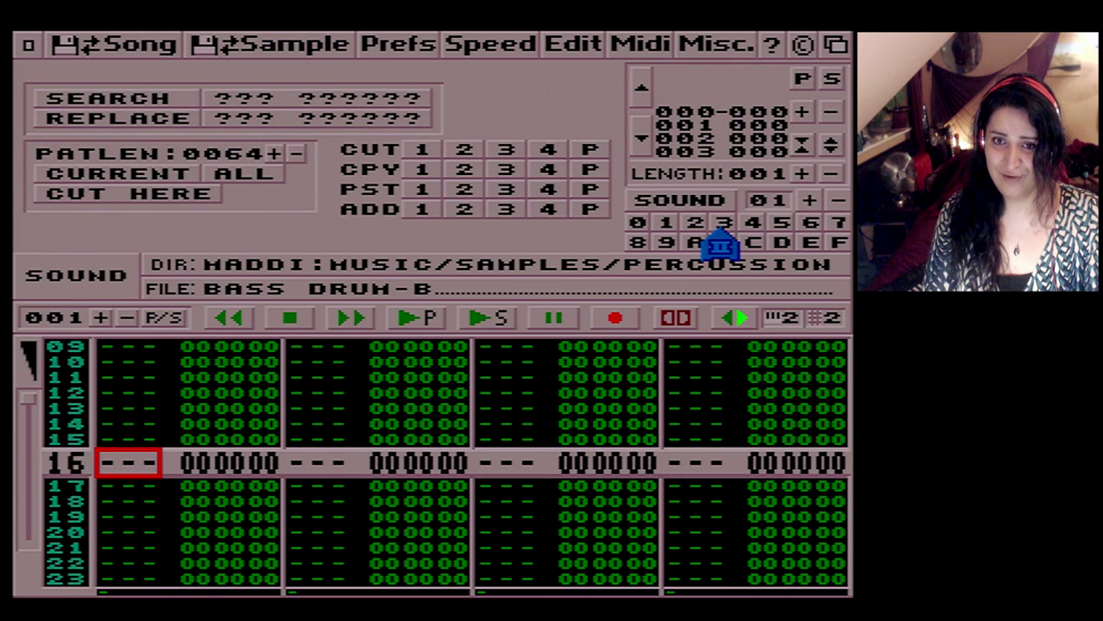
{"action": "key", "text": "q"}
Step: Enter C-3 snare notes with sound 02 in the first track every 16 rows from row 08, and briefly play the pattern
{"action": "left_click", "coordinate": [694, 224]}
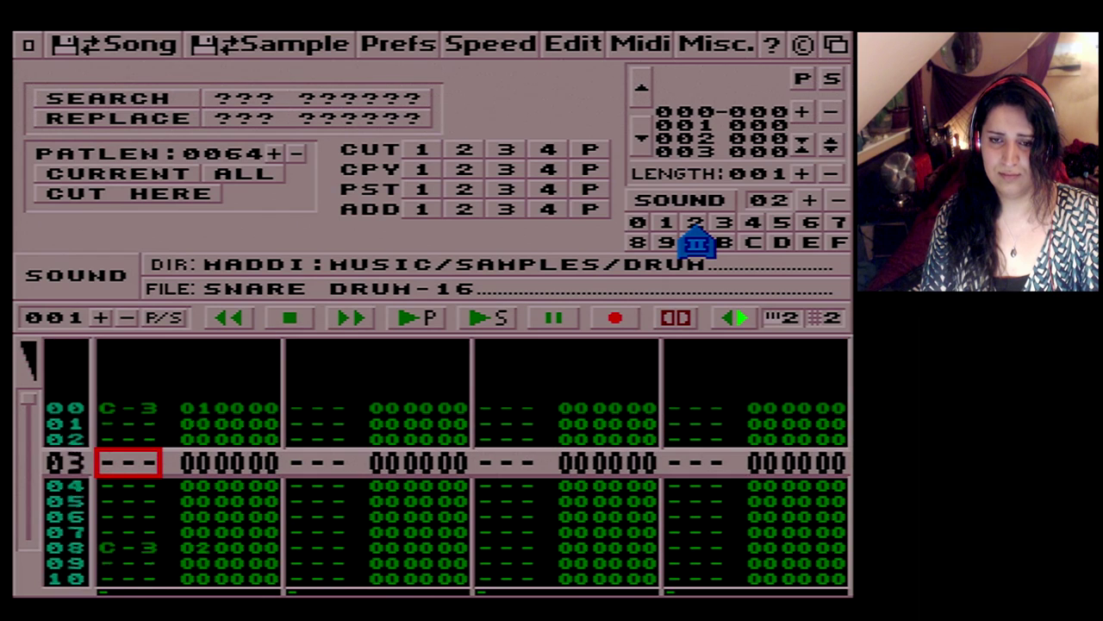
{"action": "left_click", "coordinate": [414, 323]}
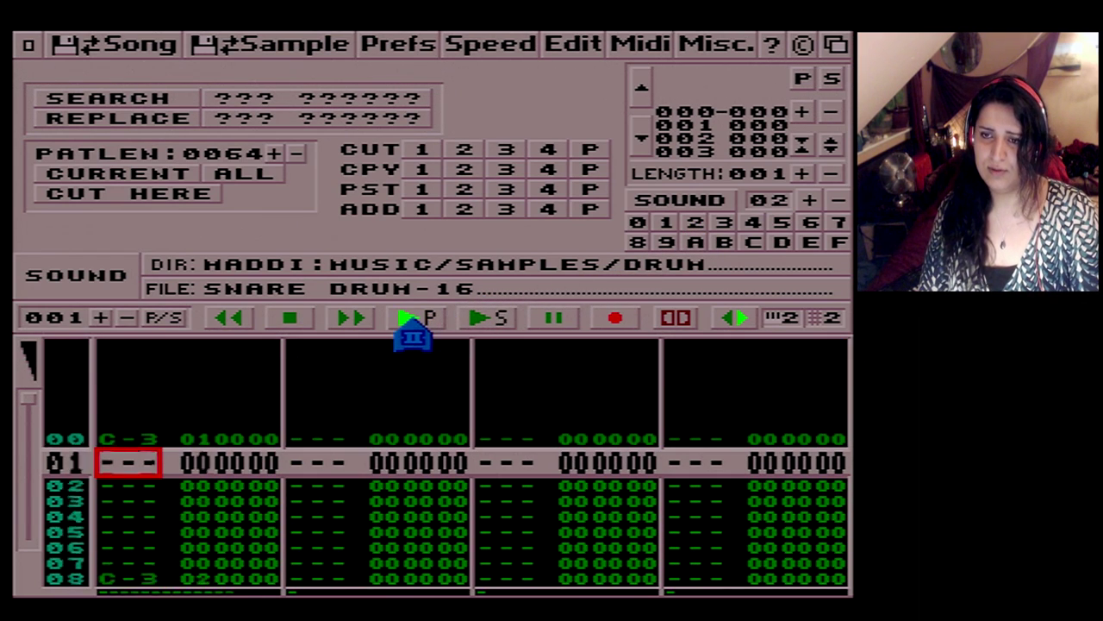
{"action": "left_click", "coordinate": [550, 321]}
Step: Enter E-3 hi-hat notes with sound 04 in the second track every four rows, and play pattern 001 from the start
{"action": "left_click", "coordinate": [453, 517]}
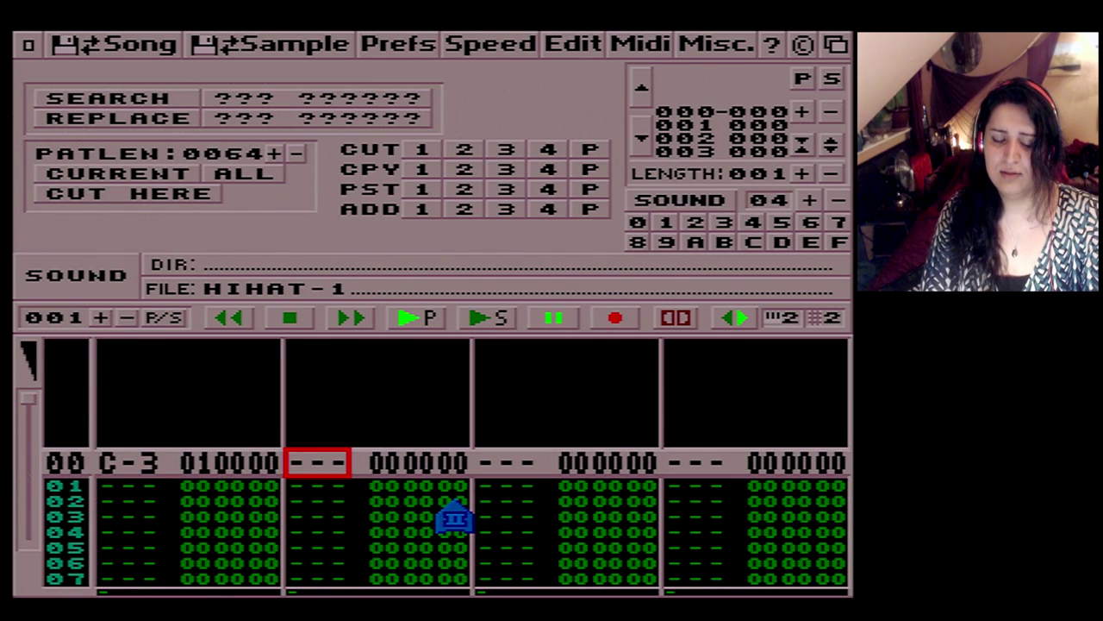
{"action": "key", "text": "e"}
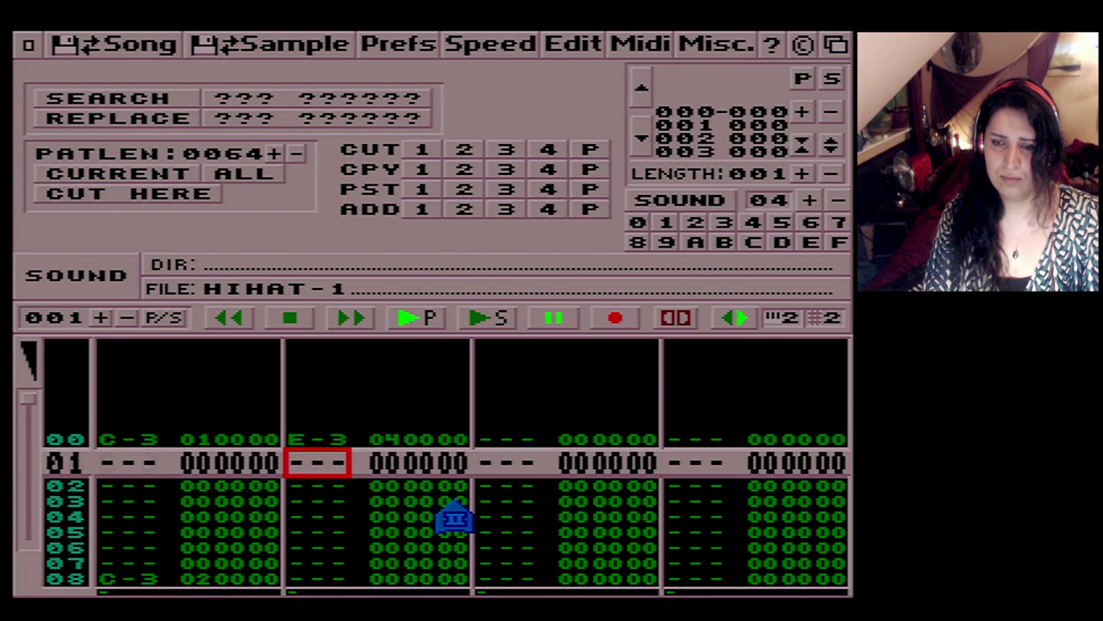
{"action": "key", "text": "Down"}
{"action": "key", "text": "Down"}
{"action": "key", "text": "Down"}
{"action": "key", "text": "Down"}
{"action": "key", "text": "Down"}
{"action": "key", "text": "Down"}
{"action": "key", "text": "Down"}
{"action": "key", "text": "Down"}
{"action": "key", "text": "Down"}
{"action": "key", "text": "Down"}
{"action": "key", "text": "Down"}
{"action": "key", "text": "Down"}
{"action": "key", "text": "Down"}
{"action": "key", "text": "Down"}
{"action": "key", "text": "Down"}
{"action": "key", "text": "Down"}
{"action": "key", "text": "Down"}
{"action": "key", "text": "Down"}
{"action": "key", "text": "Down"}
{"action": "key", "text": "Down"}
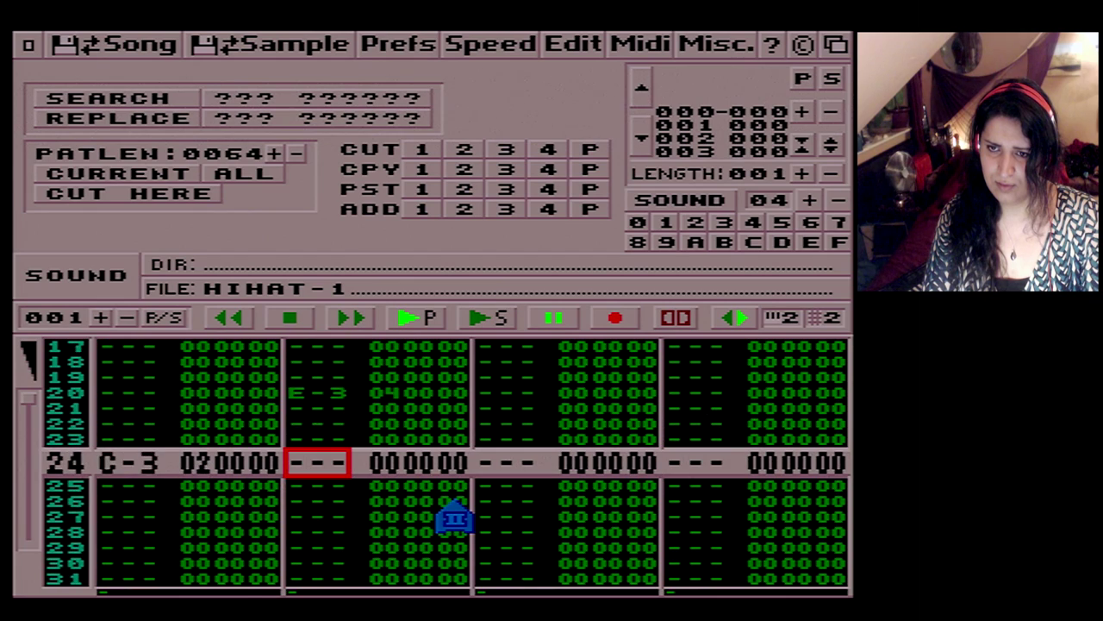
{"action": "key", "text": "Down"}
{"action": "key", "text": "Down"}
{"action": "key", "text": "Down"}
{"action": "key", "text": "Down"}
{"action": "key", "text": "Down"}
{"action": "key", "text": "Down"}
{"action": "key", "text": "Down"}
{"action": "key", "text": "Down"}
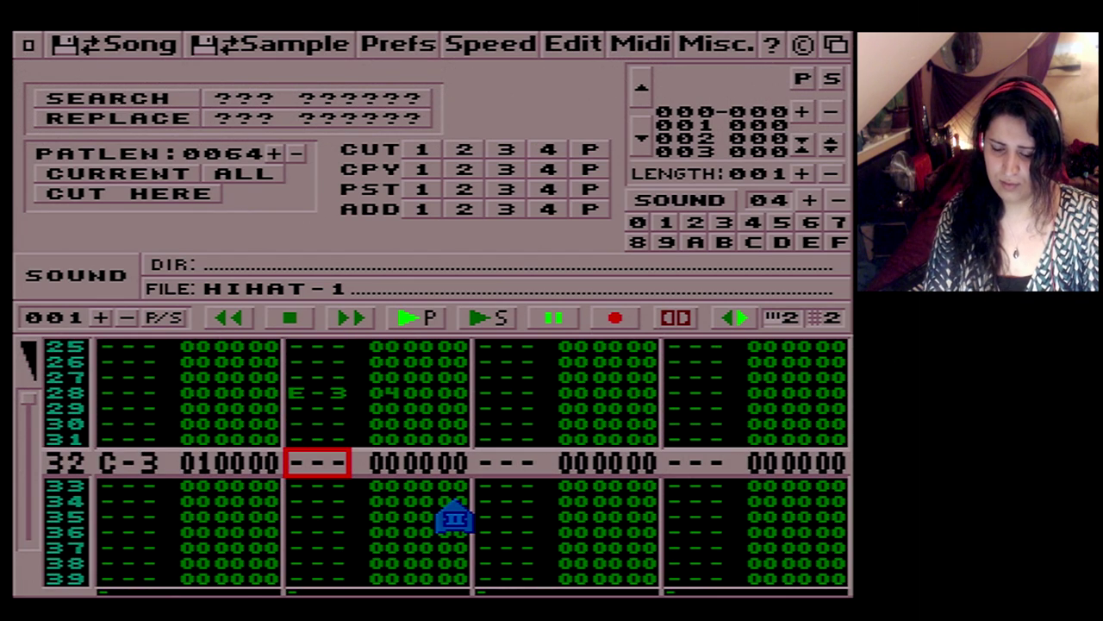
{"action": "key", "text": "F9"}
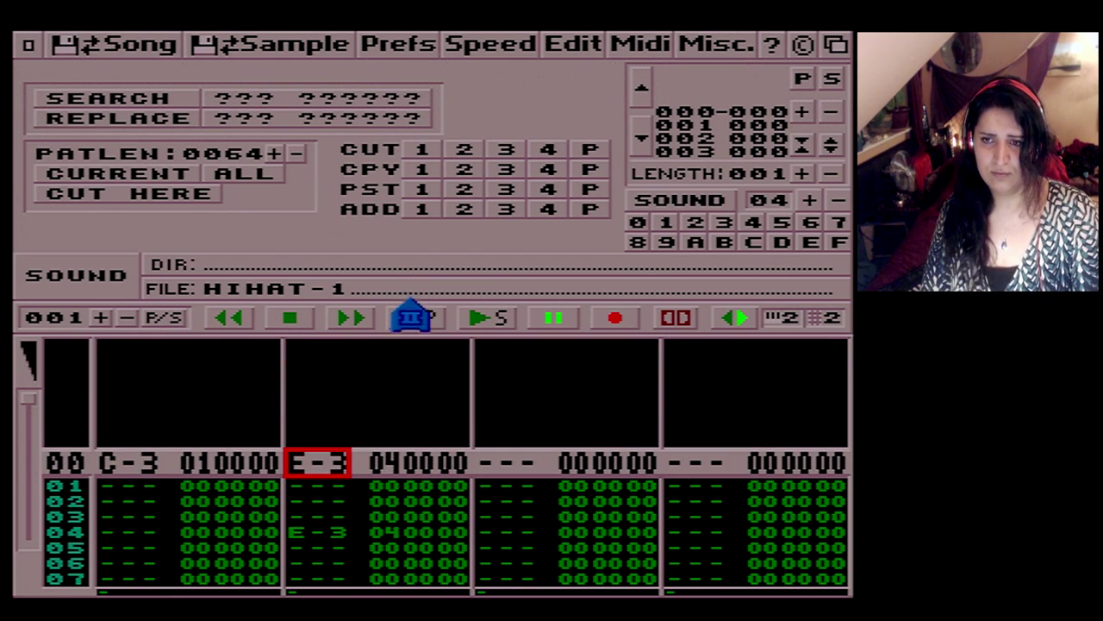
{"action": "left_click", "coordinate": [411, 319]}
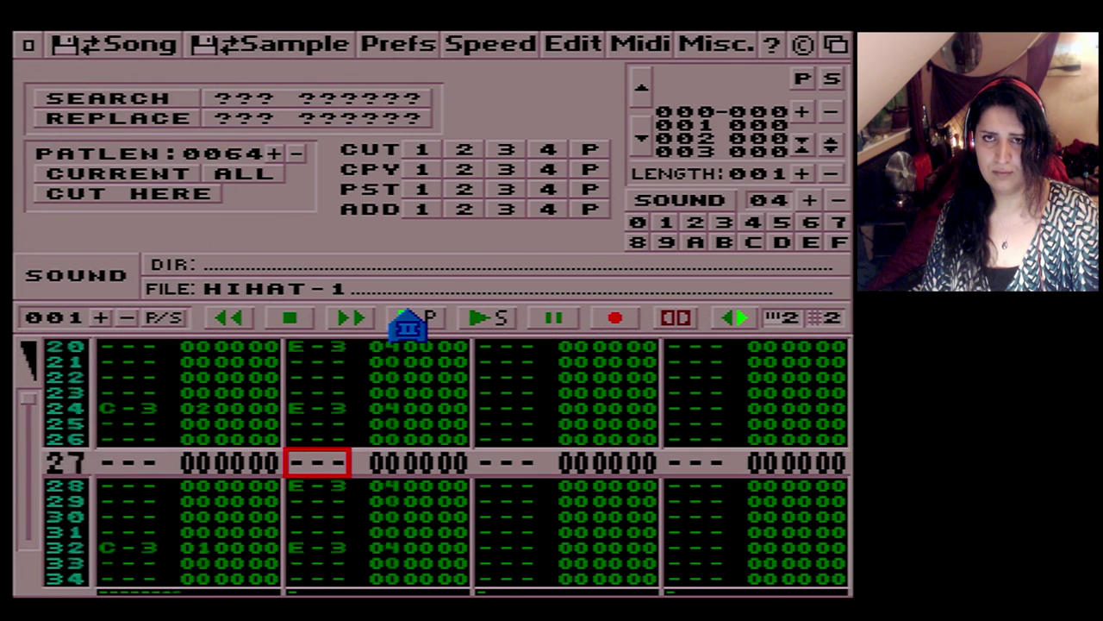
{"action": "left_click", "coordinate": [291, 319]}
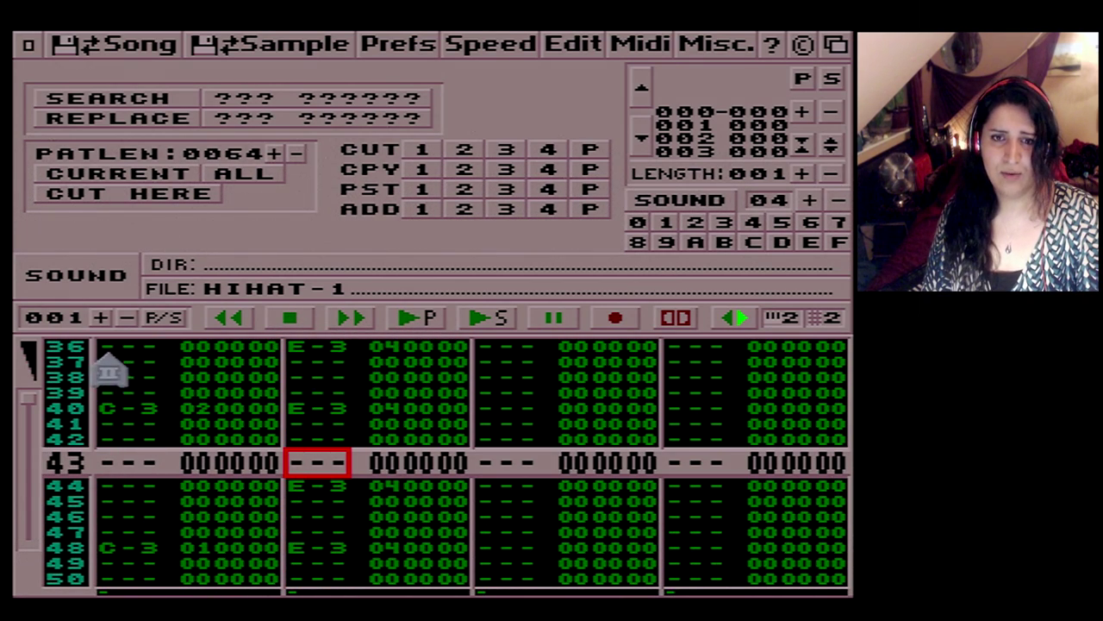
Step: Switch back and forth between patterns 001 and 002, and play pattern 001
{"action": "left_click", "coordinate": [100, 319]}
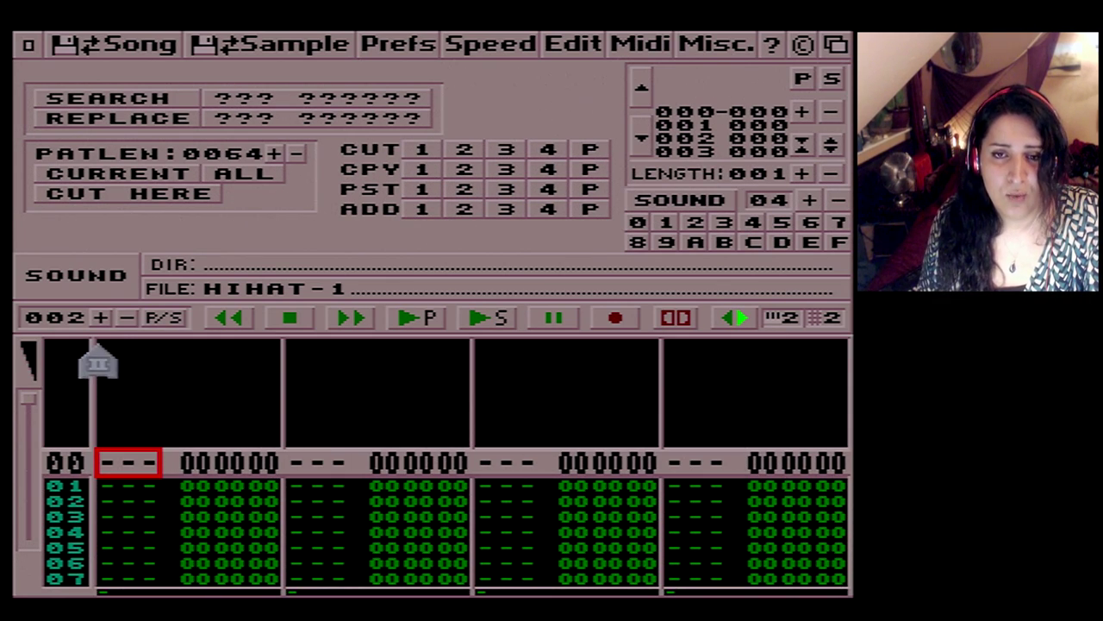
{"action": "left_click", "coordinate": [125, 332]}
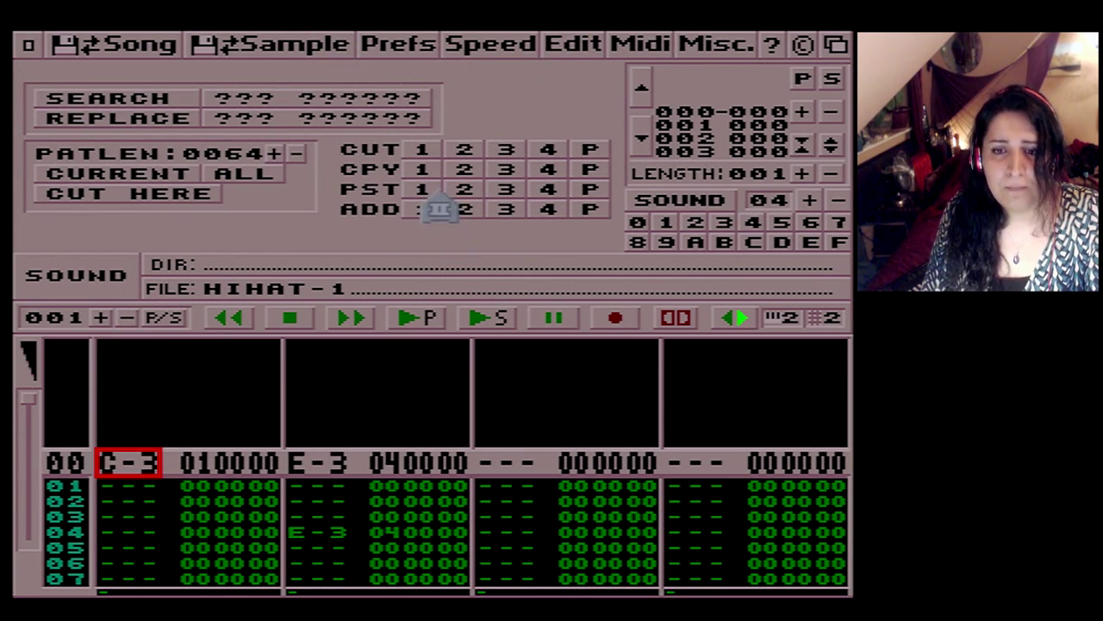
{"action": "key", "text": "shift+Right"}
{"action": "key", "text": "Tab"}
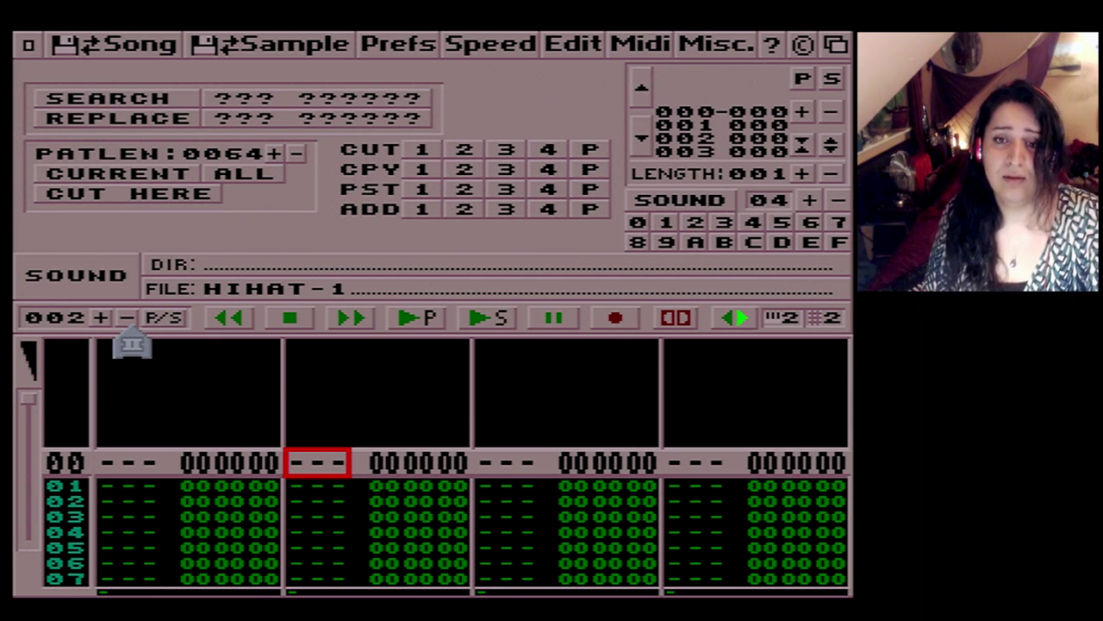
{"action": "key", "text": "shift+Left"}
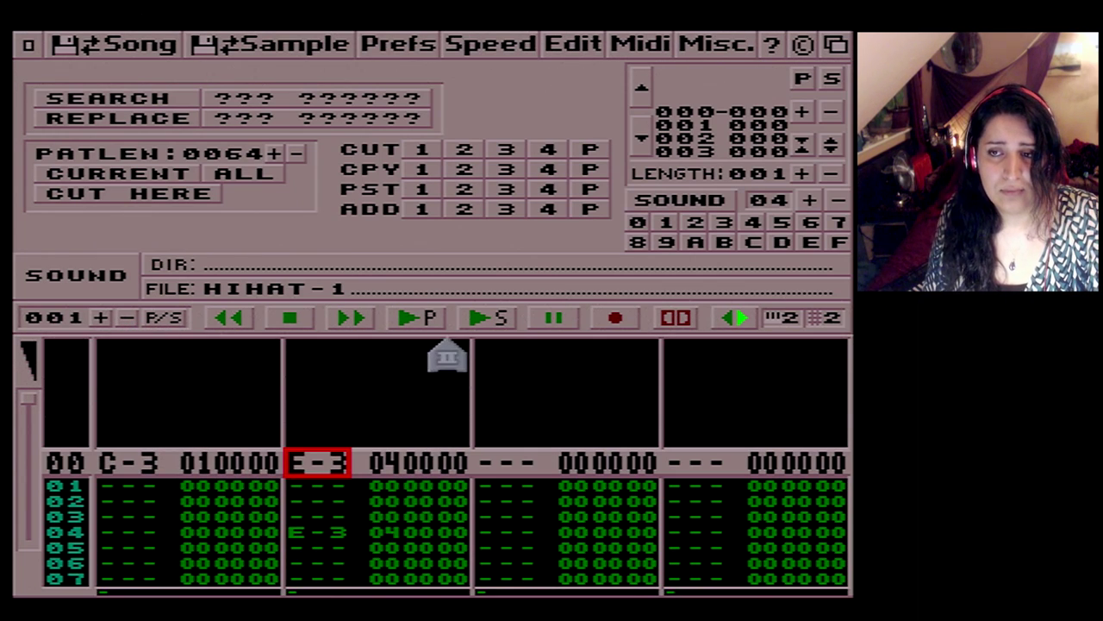
{"action": "left_click", "coordinate": [405, 321]}
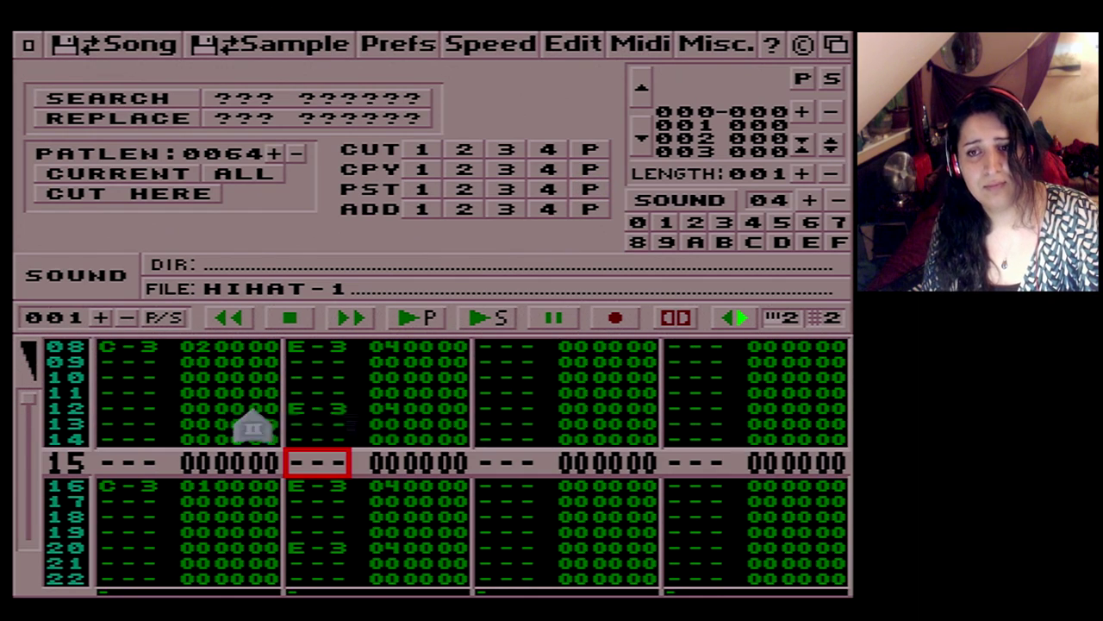
Step: Paste the whole of pattern 001 into pattern 002 and play it briefly
{"action": "left_click", "coordinate": [100, 317]}
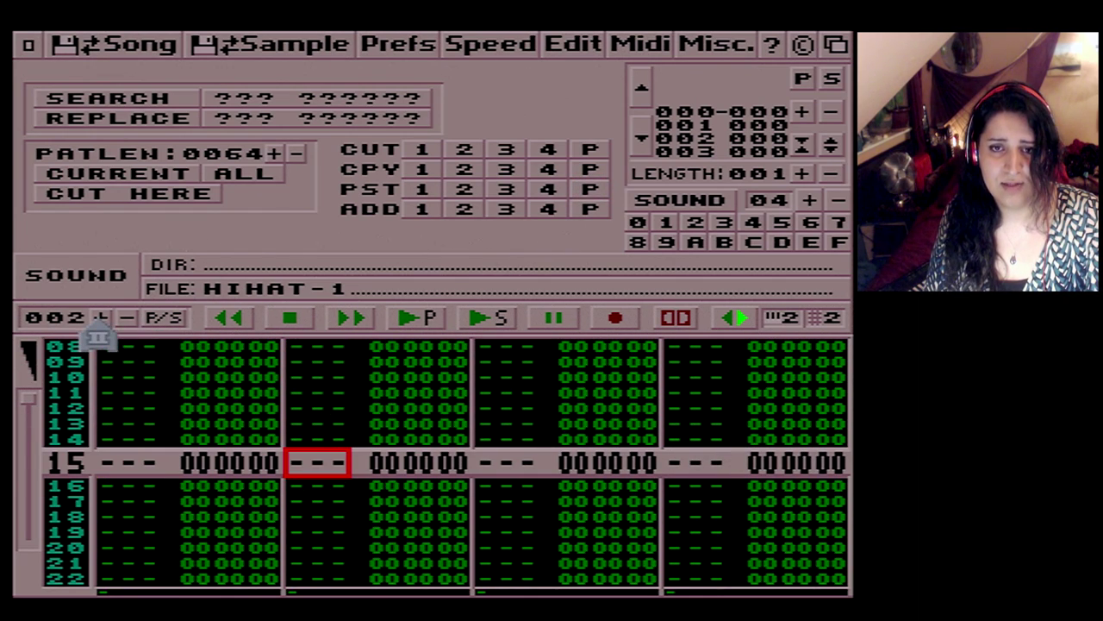
{"action": "left_click", "coordinate": [593, 210]}
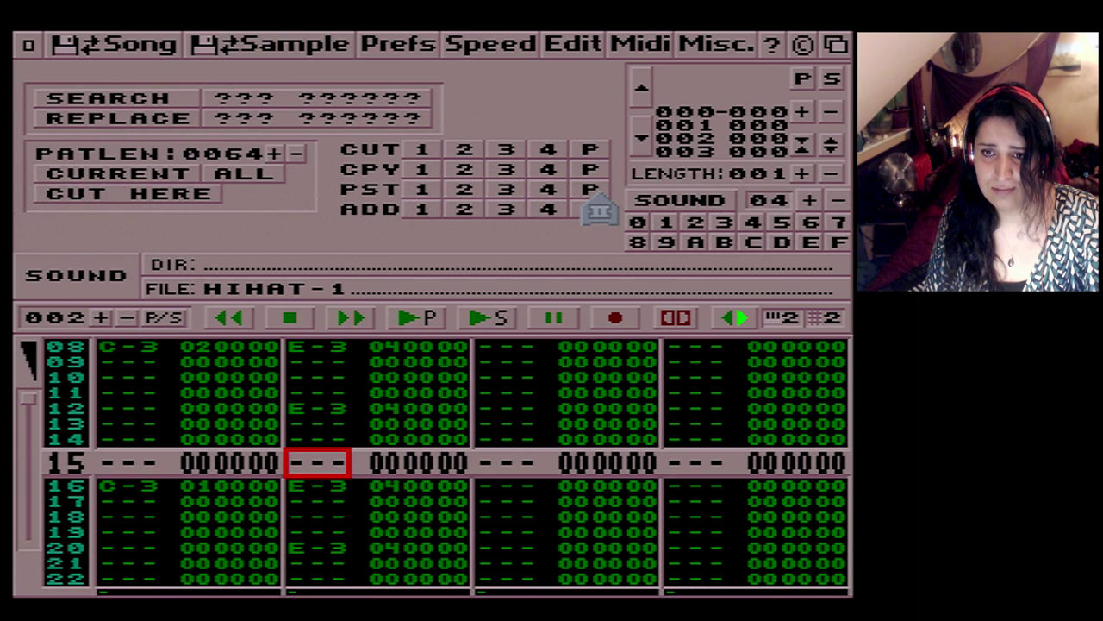
{"action": "left_click", "coordinate": [430, 324]}
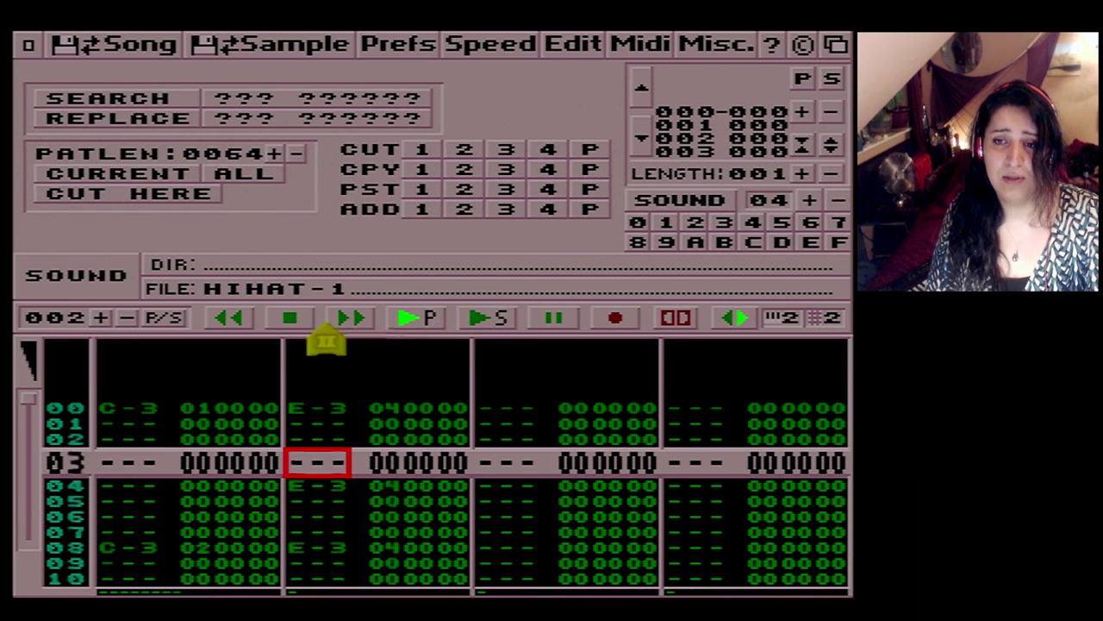
{"action": "left_click", "coordinate": [297, 319]}
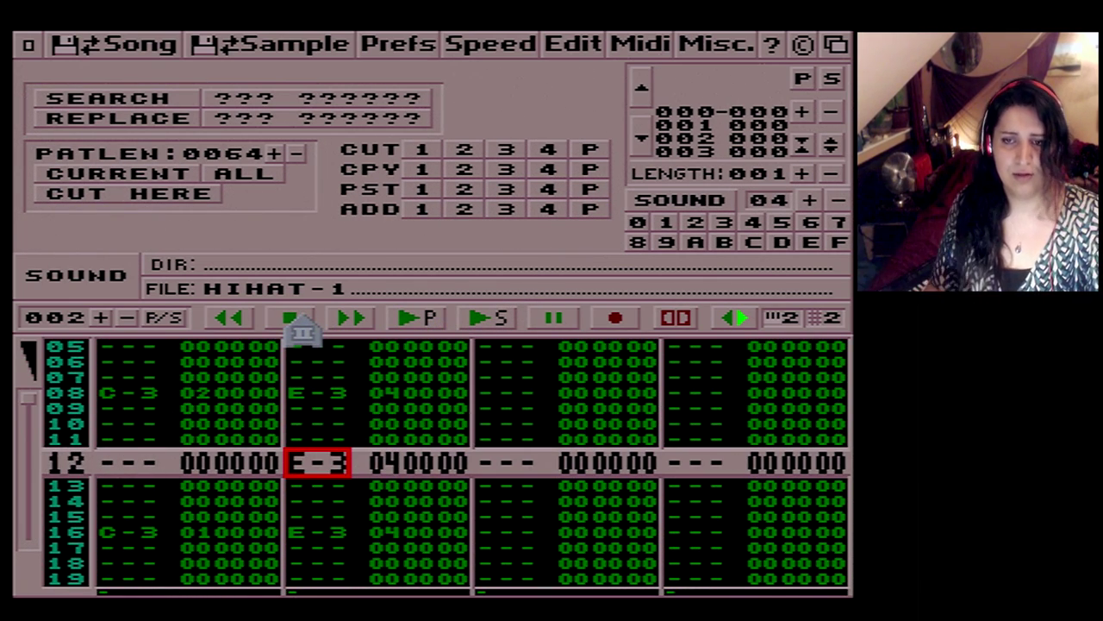
Step: Add extra E-3 hi-hat notes to pattern 002's second track on rows 06, 14, 38 and 46, and play the pattern
{"action": "key", "text": "space"}
{"action": "key", "text": "Down"}
{"action": "key", "text": "Down"}
{"action": "key", "text": "Down"}
{"action": "key", "text": "Down"}
{"action": "key", "text": "Down"}
{"action": "key", "text": "Down"}
{"action": "key", "text": "Down"}
{"action": "key", "text": "Down"}
{"action": "key", "text": "Down"}
{"action": "key", "text": "Down"}
{"action": "key", "text": "Down"}
{"action": "key", "text": "Down"}
{"action": "key", "text": "Down"}
{"action": "key", "text": "Down"}
{"action": "key", "text": "Down"}
{"action": "key", "text": "Down"}
{"action": "key", "text": "Down"}
{"action": "key", "text": "Down"}
{"action": "key", "text": "Down"}
{"action": "key", "text": "Down"}
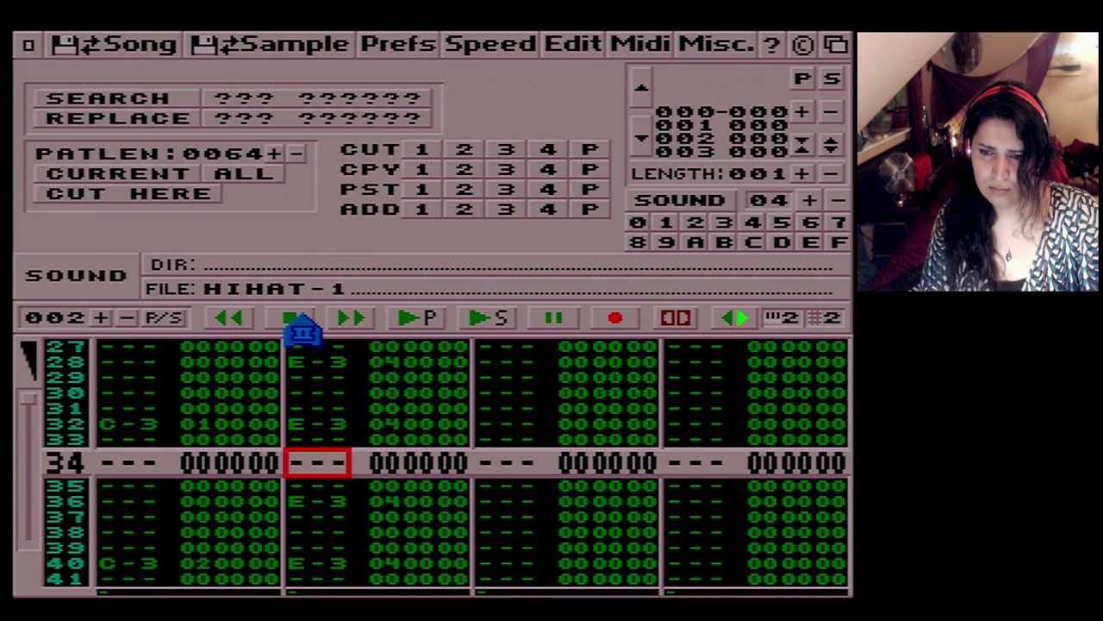
{"action": "key", "text": "Down"}
{"action": "key", "text": "Down"}
{"action": "key", "text": "e"}
{"action": "key", "text": "Down"}
{"action": "key", "text": "Down"}
{"action": "key", "text": "Down"}
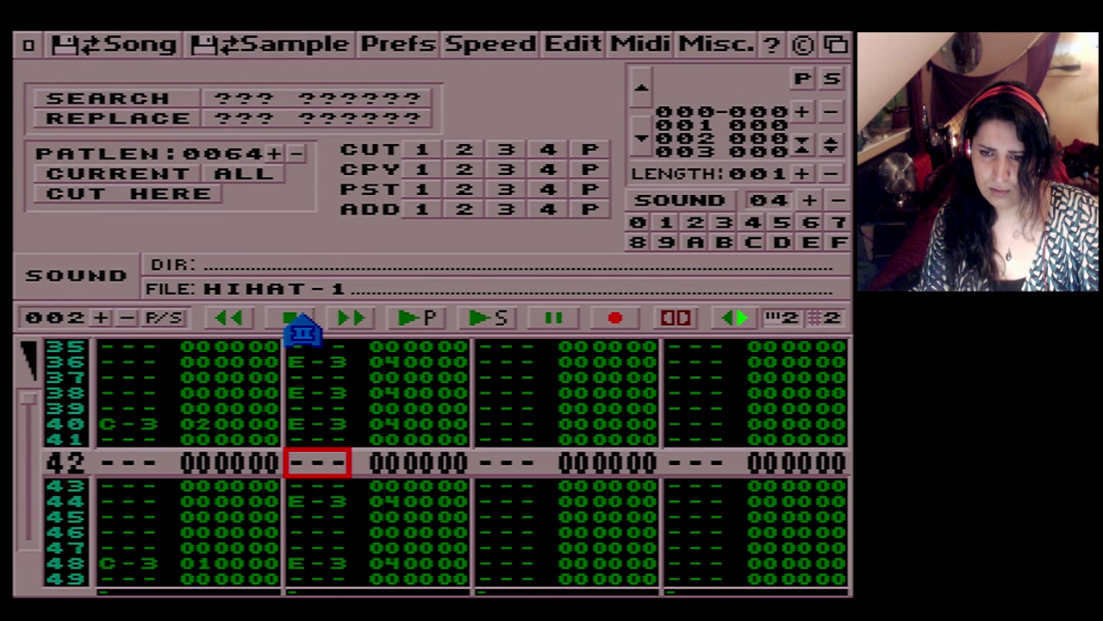
{"action": "key", "text": "Down"}
{"action": "key", "text": "Down"}
{"action": "key", "text": "Down"}
{"action": "key", "text": "Down"}
{"action": "key", "text": "Down"}
{"action": "key", "text": "Down"}
{"action": "key", "text": "Down"}
{"action": "key", "text": "Down"}
{"action": "key", "text": "Down"}
{"action": "key", "text": "Down"}
{"action": "key", "text": "Down"}
{"action": "key", "text": "Down"}
{"action": "key", "text": "Down"}
{"action": "key", "text": "Down"}
{"action": "key", "text": "Down"}
{"action": "key", "text": "Down"}
{"action": "key", "text": "Down"}
{"action": "key", "text": "Down"}
{"action": "key", "text": "Down"}
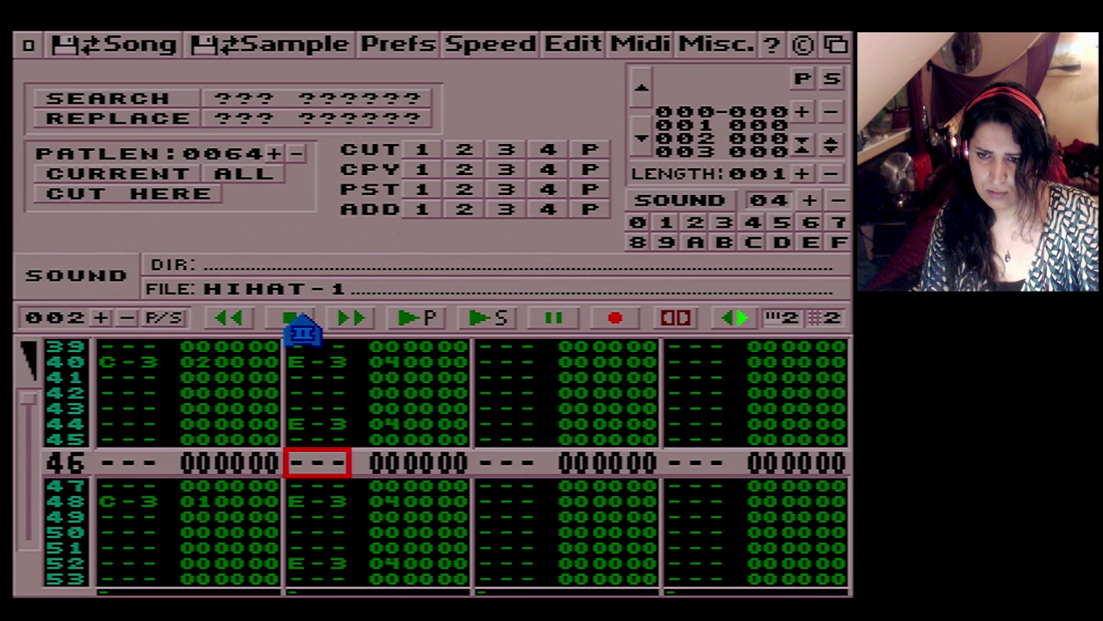
{"action": "key", "text": "Up"}
{"action": "key", "text": "Up"}
{"action": "key", "text": "Up"}
{"action": "key", "text": "Up"}
{"action": "key", "text": "Up"}
{"action": "key", "text": "Up"}
{"action": "key", "text": "Up"}
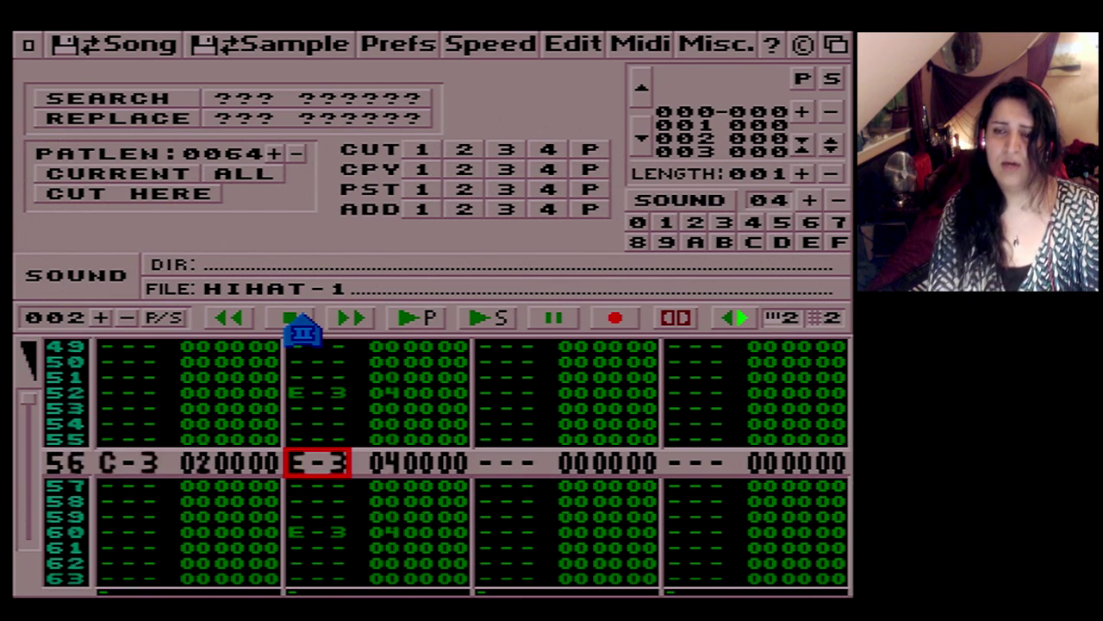
{"action": "left_click", "coordinate": [427, 320]}
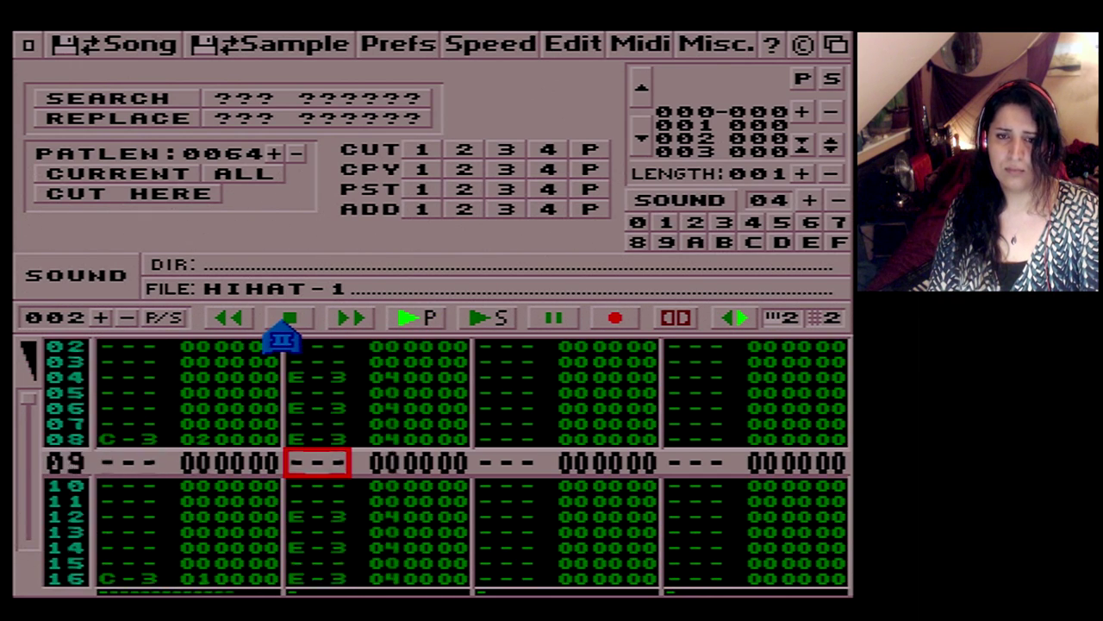
{"action": "left_click", "coordinate": [289, 320]}
Step: Place the cursor in the third track, audition the woodblock samples and load WOOD BLOCK-3 into sound 05
{"action": "left_click", "coordinate": [484, 484]}
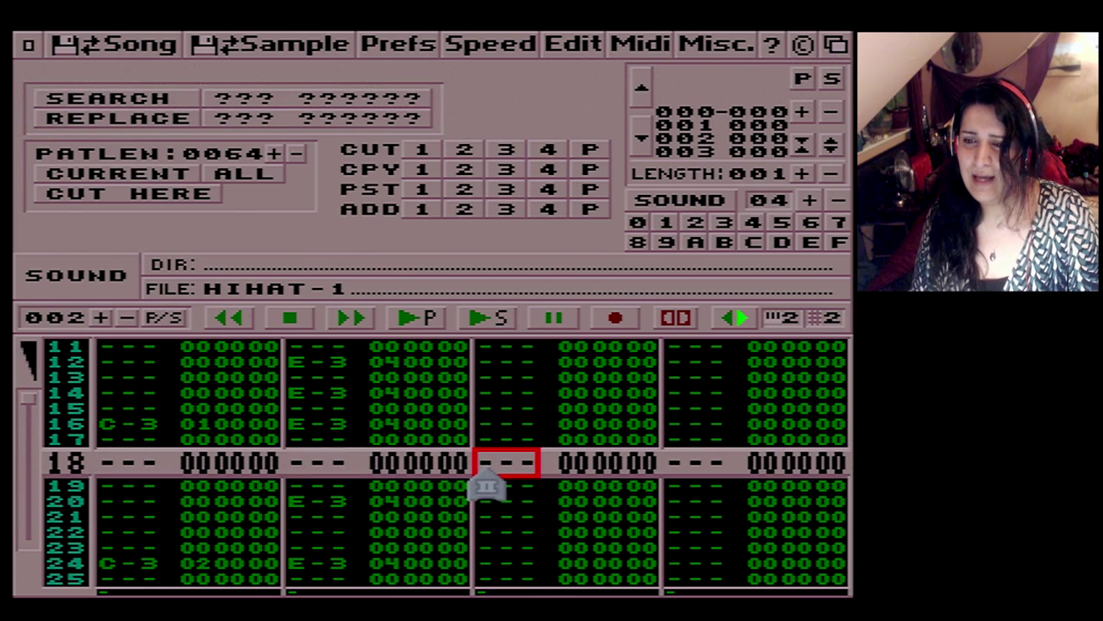
{"action": "key", "text": "ctrl+s"}
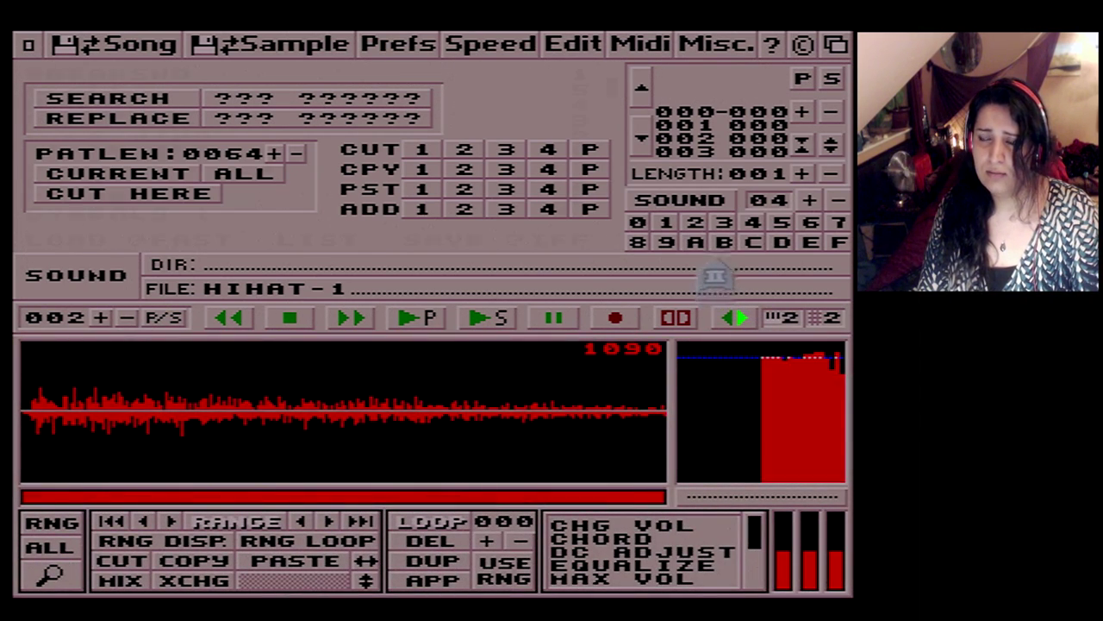
{"action": "left_click", "coordinate": [483, 263]}
{"action": "scroll", "coordinate": [235, 194], "scroll_direction": "down", "scroll_amount": 10}
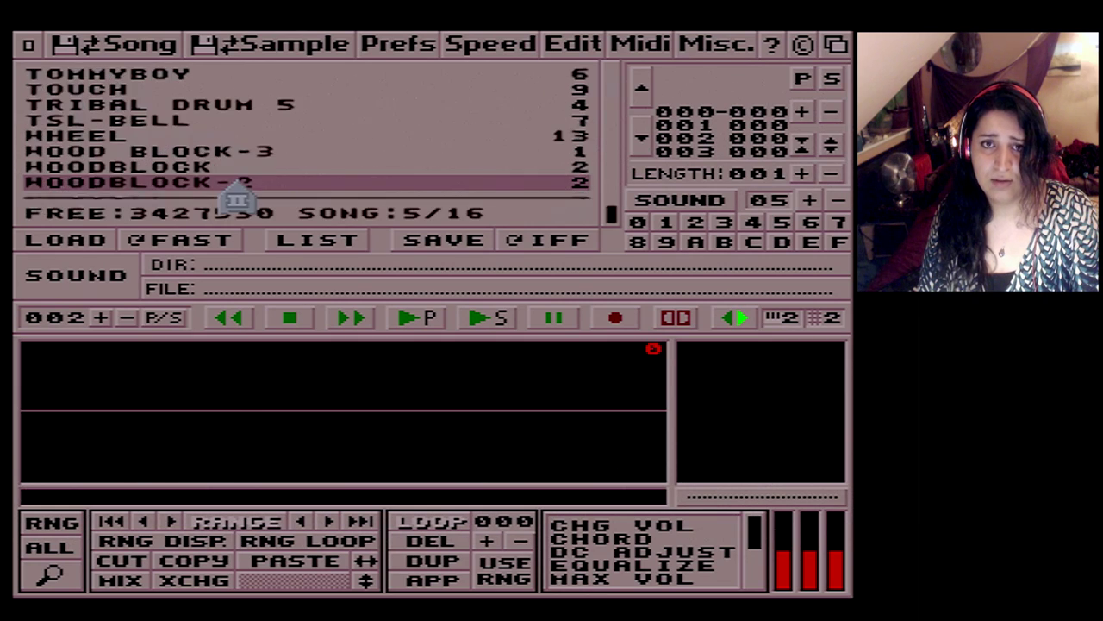
{"action": "left_click", "coordinate": [249, 170]}
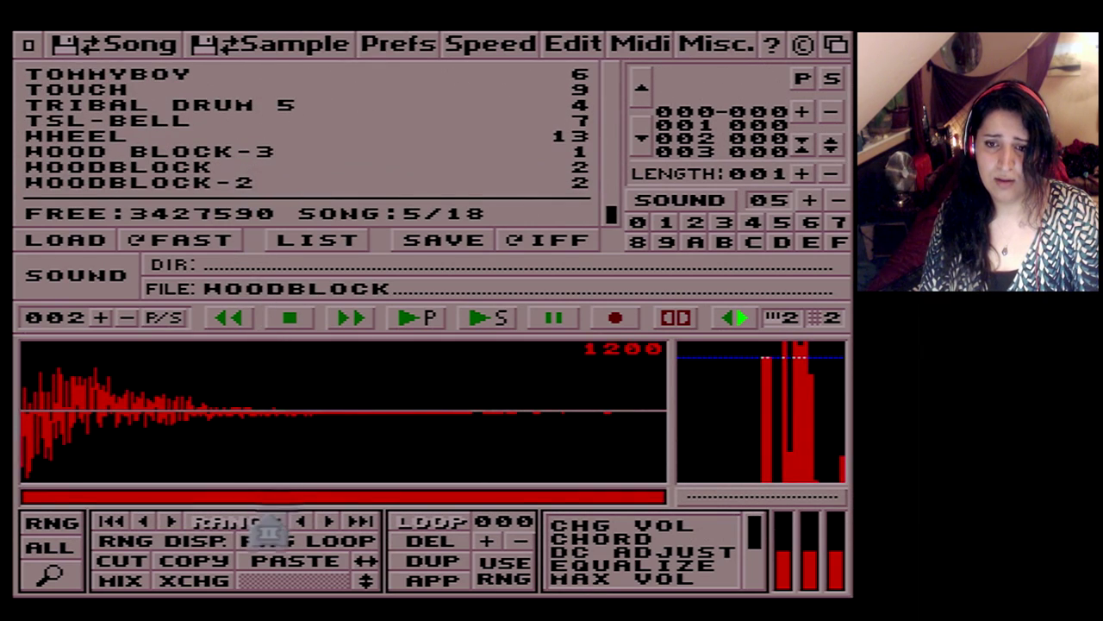
{"action": "left_click", "coordinate": [222, 184]}
{"action": "left_click", "coordinate": [240, 153]}
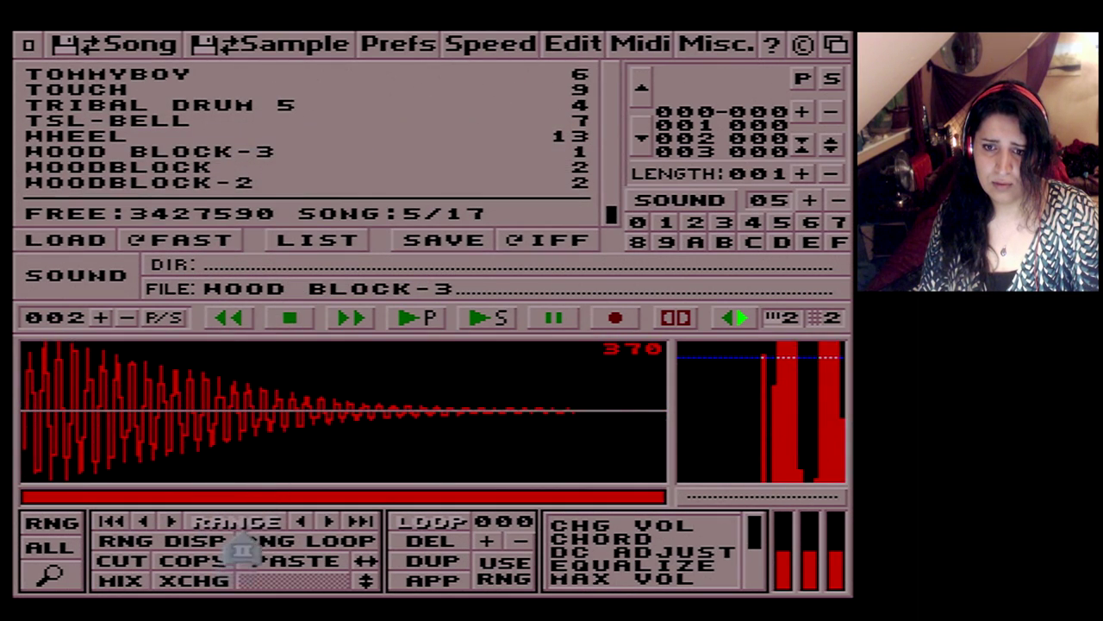
Step: Enter C-3 wood block notes with sound 05 in pattern 002's third track, including rows 00, 04, 12, 32, 36, 44 and 48
{"action": "key", "text": "Escape"}
{"action": "scroll", "coordinate": [584, 431], "scroll_direction": "down", "scroll_amount": 10}
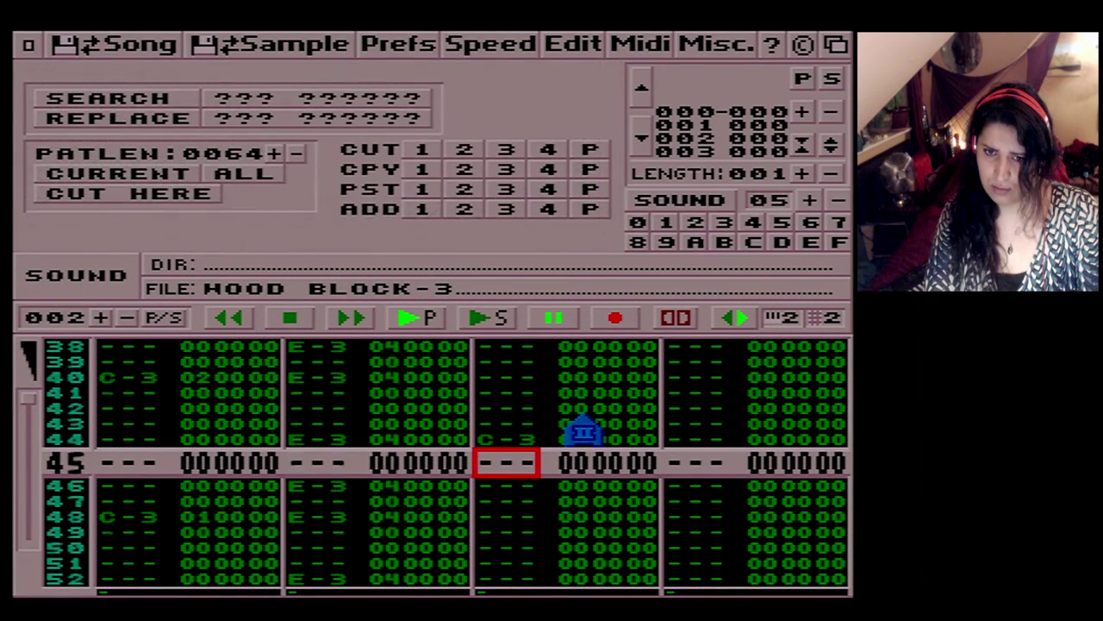
{"action": "scroll", "coordinate": [584, 431], "scroll_direction": "down", "scroll_amount": 5}
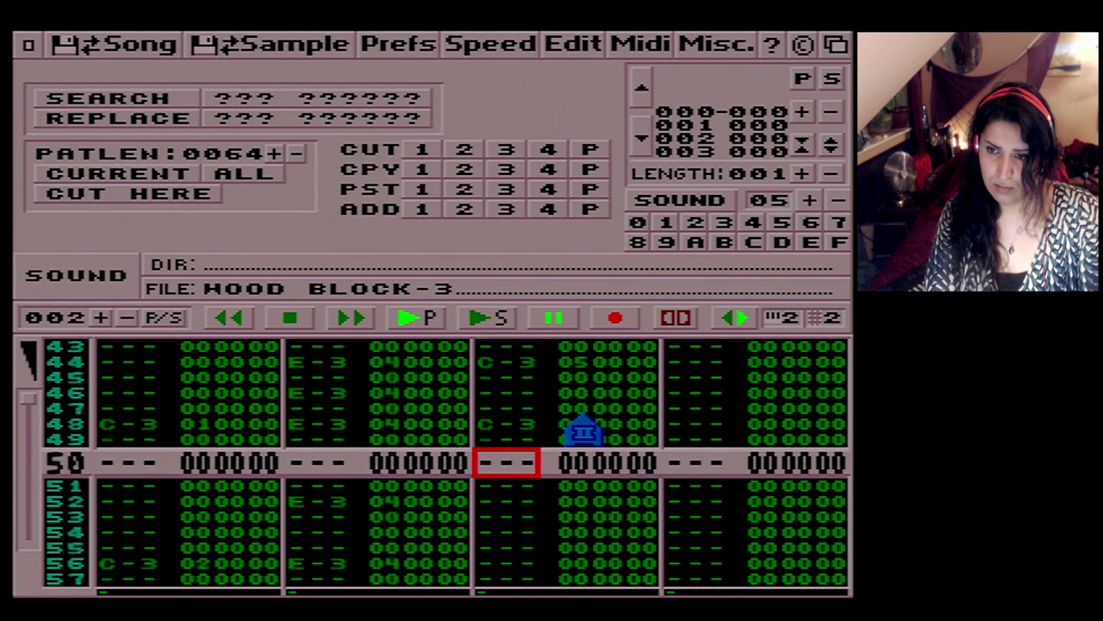
{"action": "scroll", "coordinate": [583, 431], "scroll_direction": "down", "scroll_amount": 4}
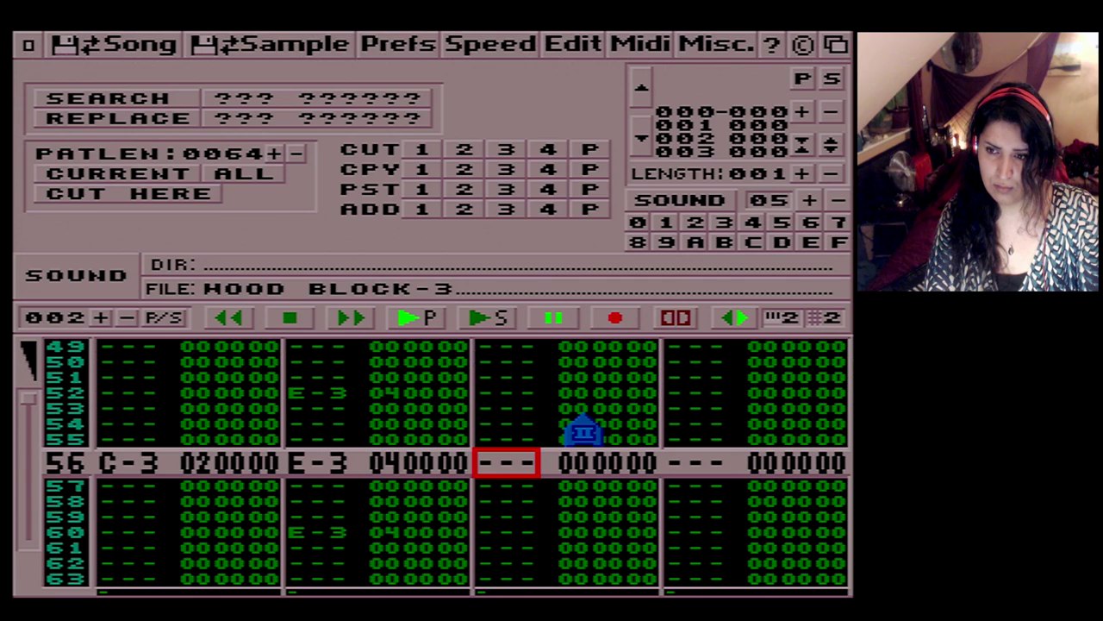
{"action": "scroll", "coordinate": [583, 431], "scroll_direction": "down", "scroll_amount": 1}
{"action": "scroll", "coordinate": [583, 431], "scroll_direction": "up", "scroll_amount": 8}
{"action": "scroll", "coordinate": [584, 431], "scroll_direction": "down", "scroll_amount": 4}
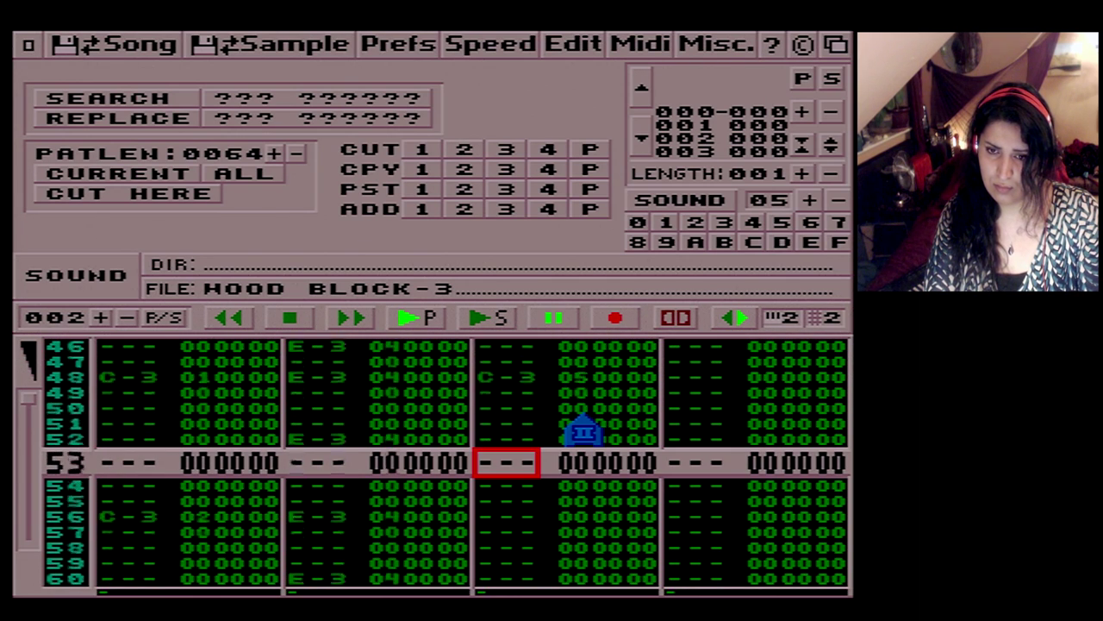
{"action": "scroll", "coordinate": [583, 431], "scroll_direction": "up", "scroll_amount": 3}
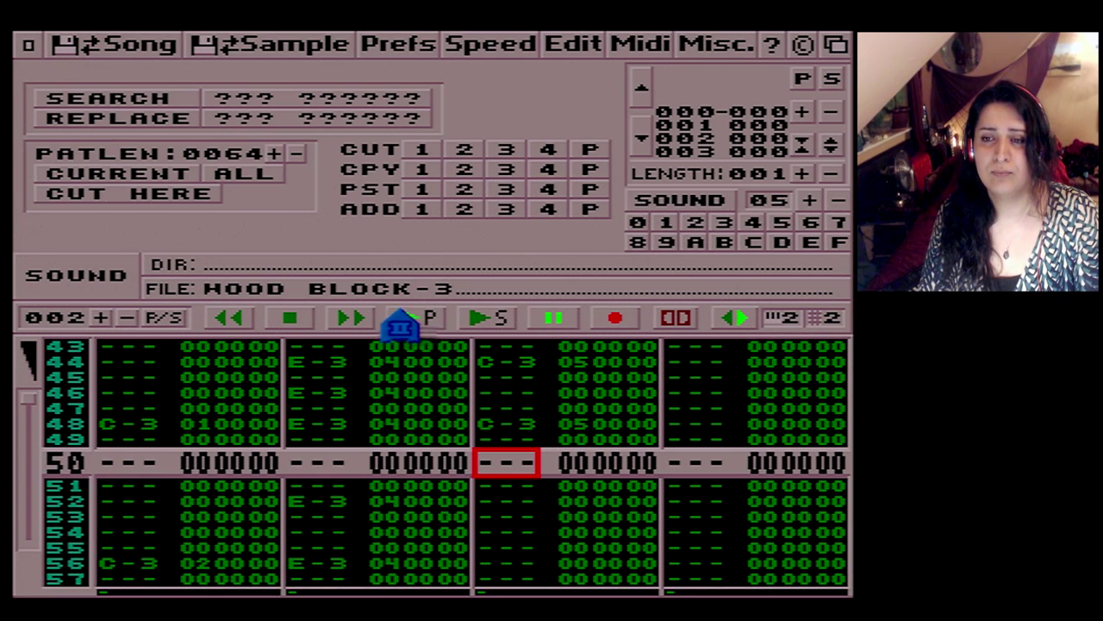
Step: Play pattern 002, switch playback down through patterns 001 and 000, and set the song length to 004
{"action": "left_click", "coordinate": [412, 319]}
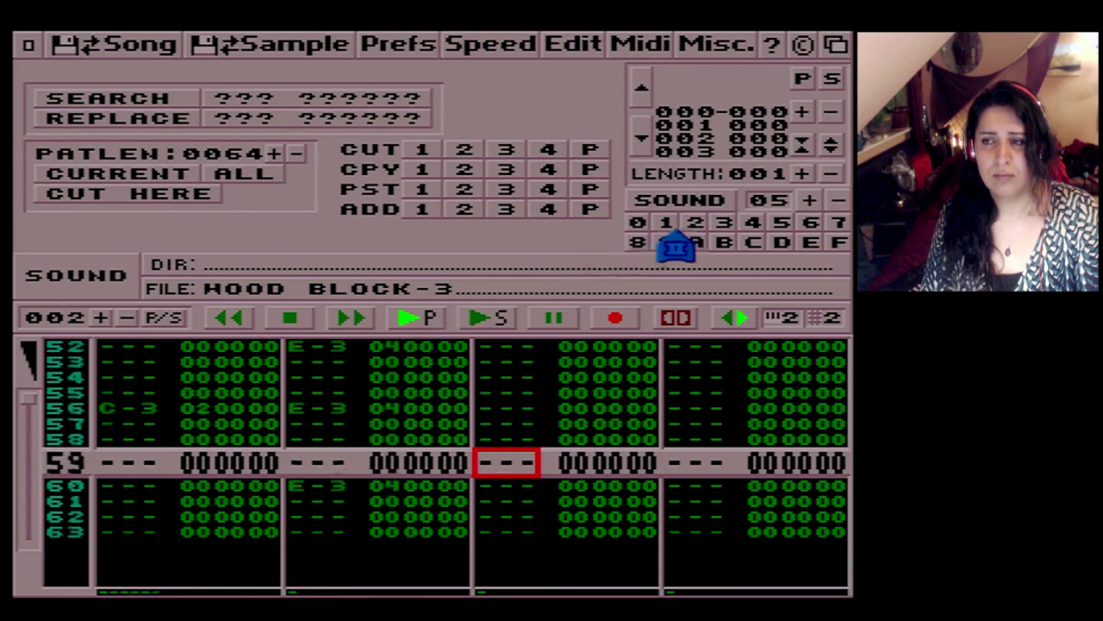
{"action": "key", "text": "Escape"}
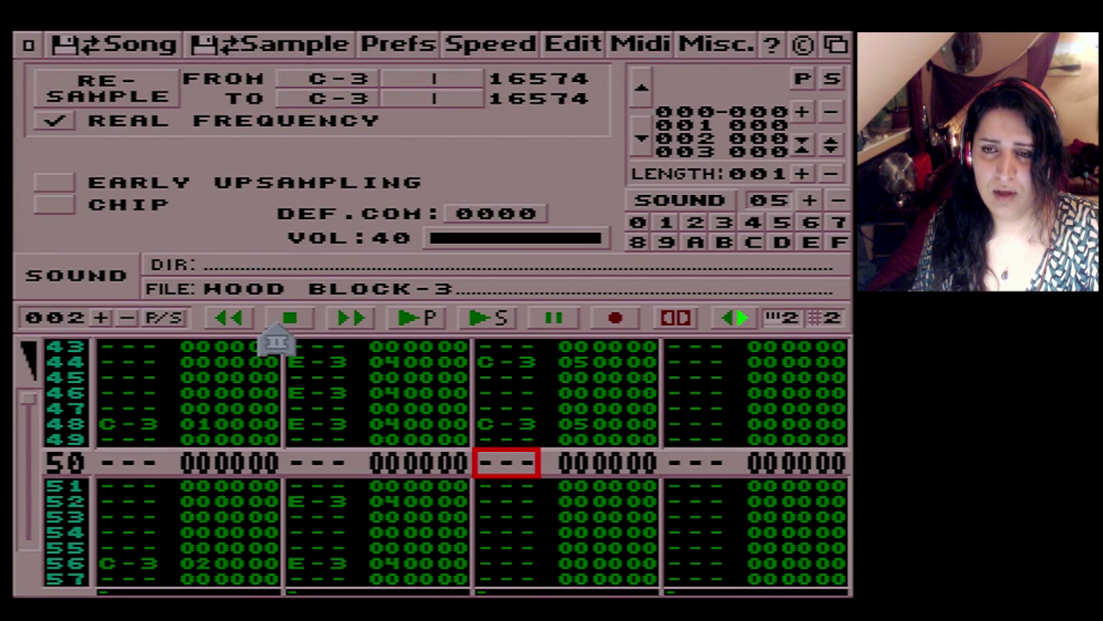
{"action": "left_click", "coordinate": [421, 321]}
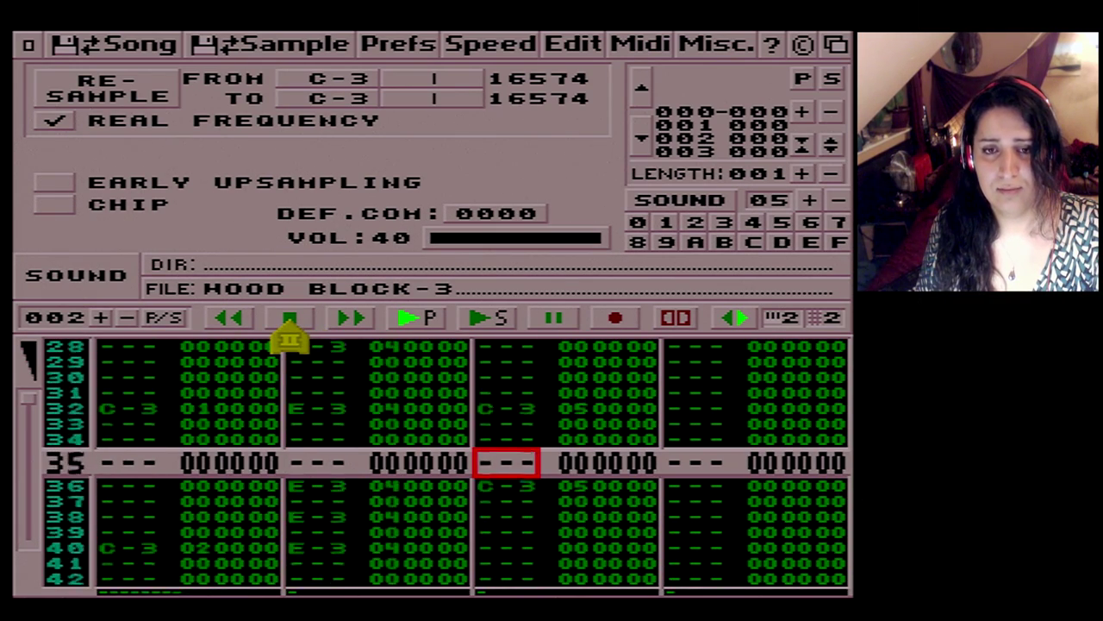
{"action": "left_click", "coordinate": [127, 326]}
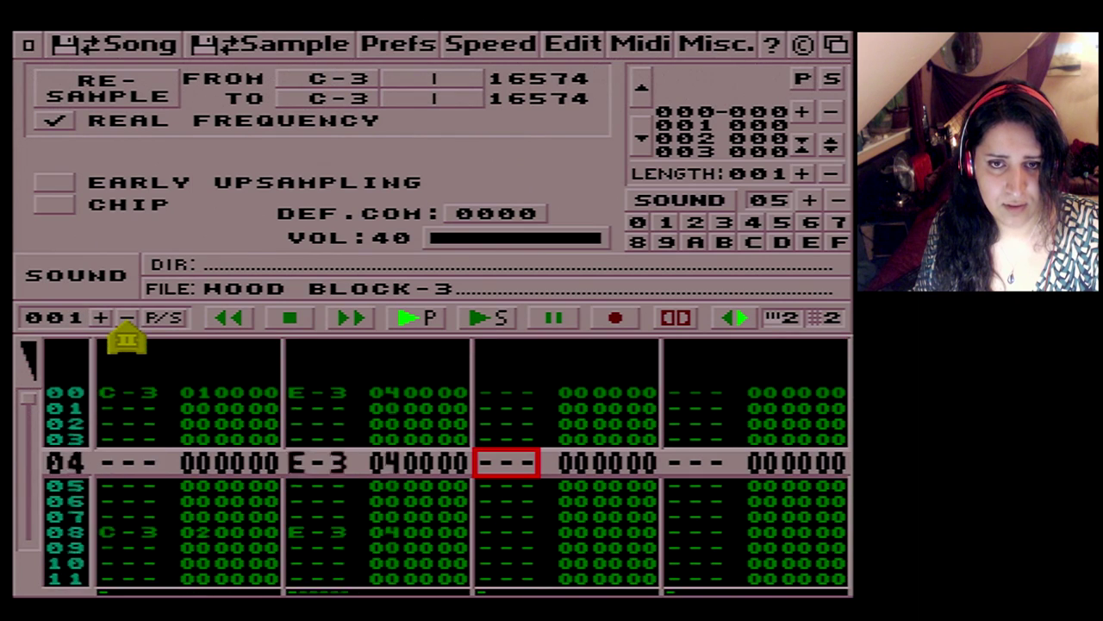
{"action": "left_click", "coordinate": [127, 326]}
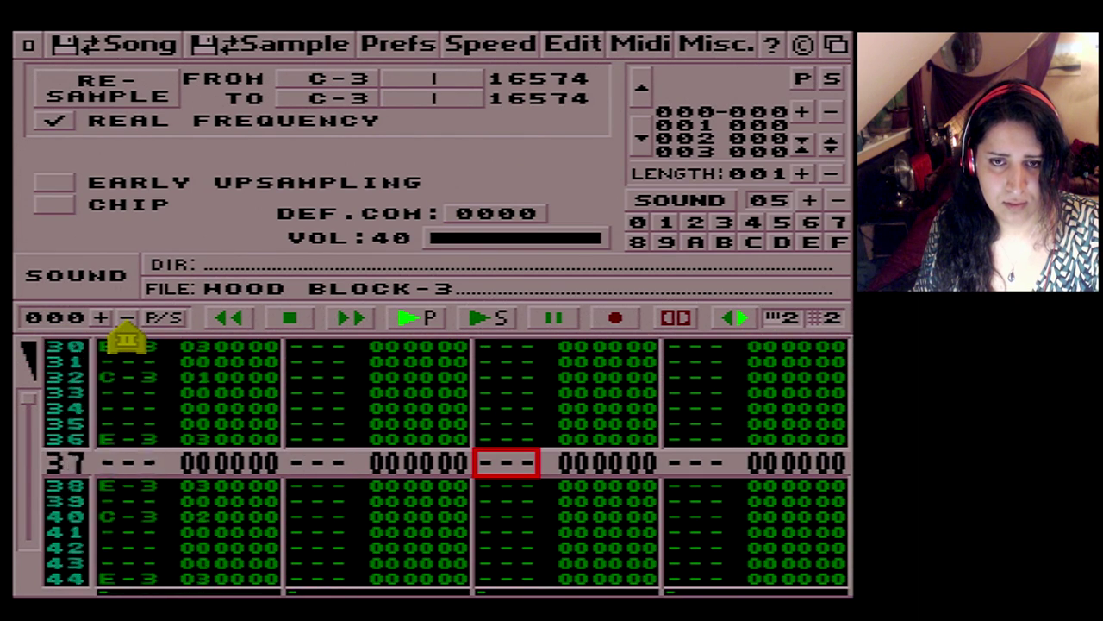
{"action": "left_click", "coordinate": [289, 326]}
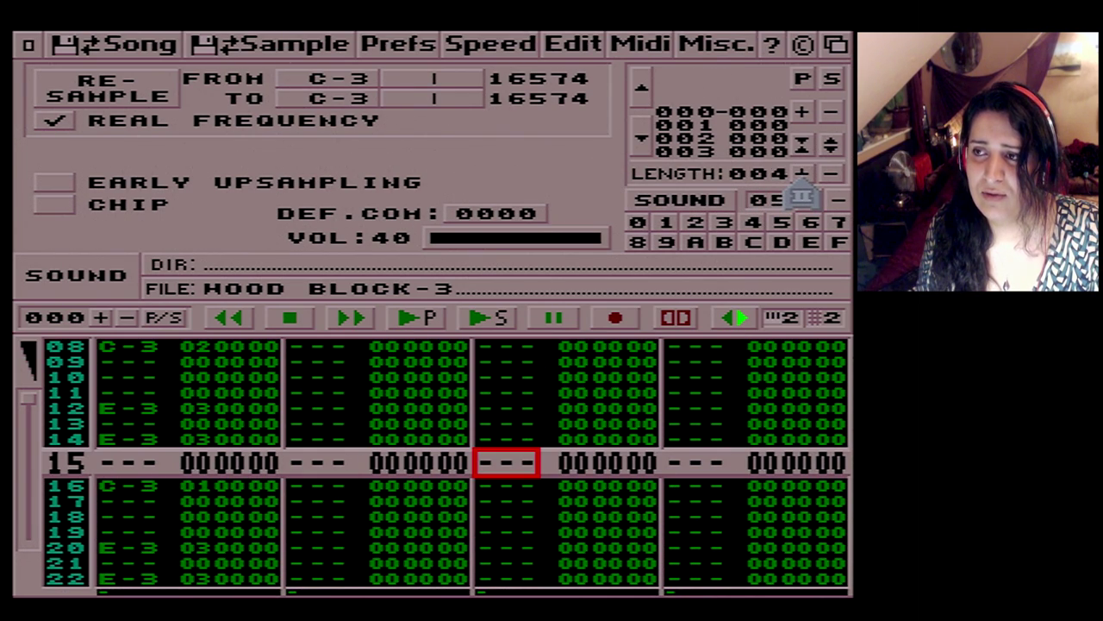
Step: Play pattern 000 and pattern 001 separately, and assign pattern 001 to song position 001
{"action": "scroll", "coordinate": [112, 345], "scroll_direction": "down", "scroll_amount": 20}
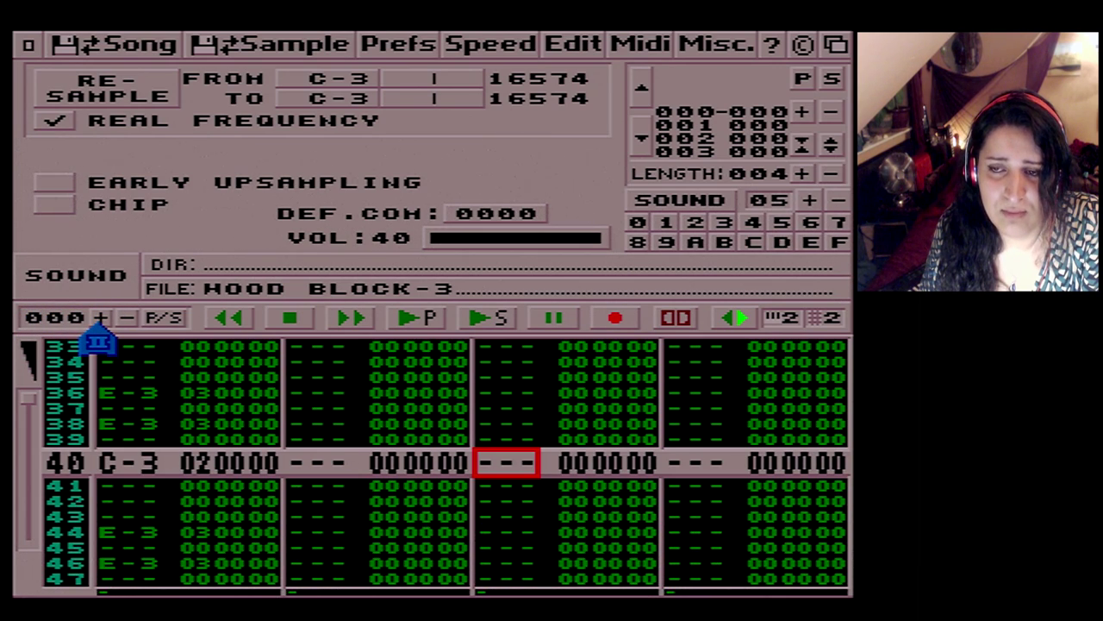
{"action": "left_click", "coordinate": [414, 324]}
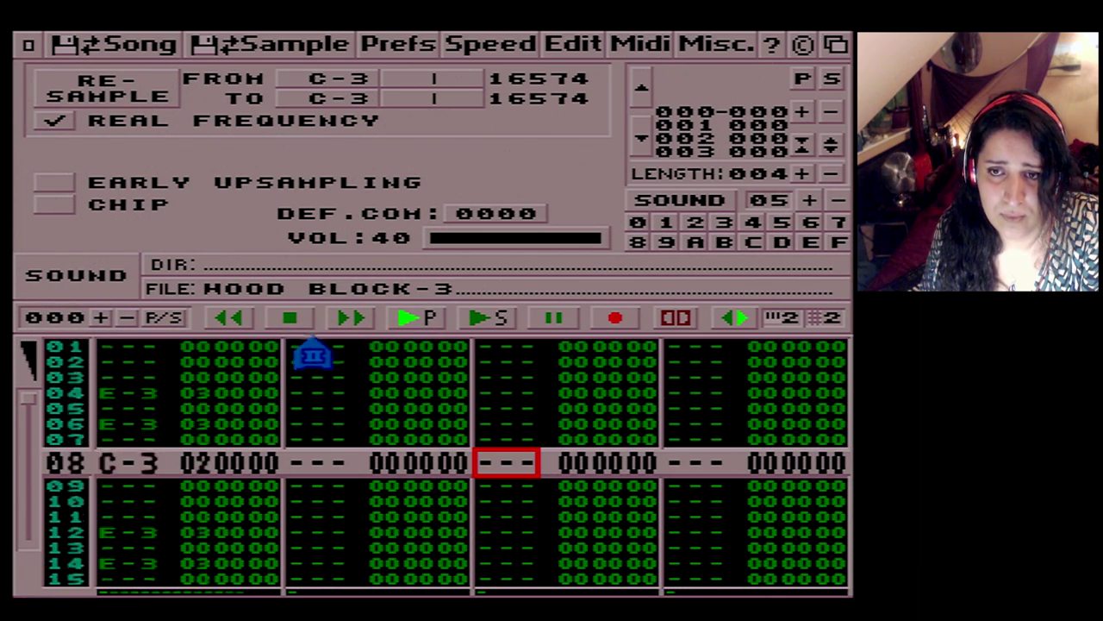
{"action": "left_click", "coordinate": [290, 318]}
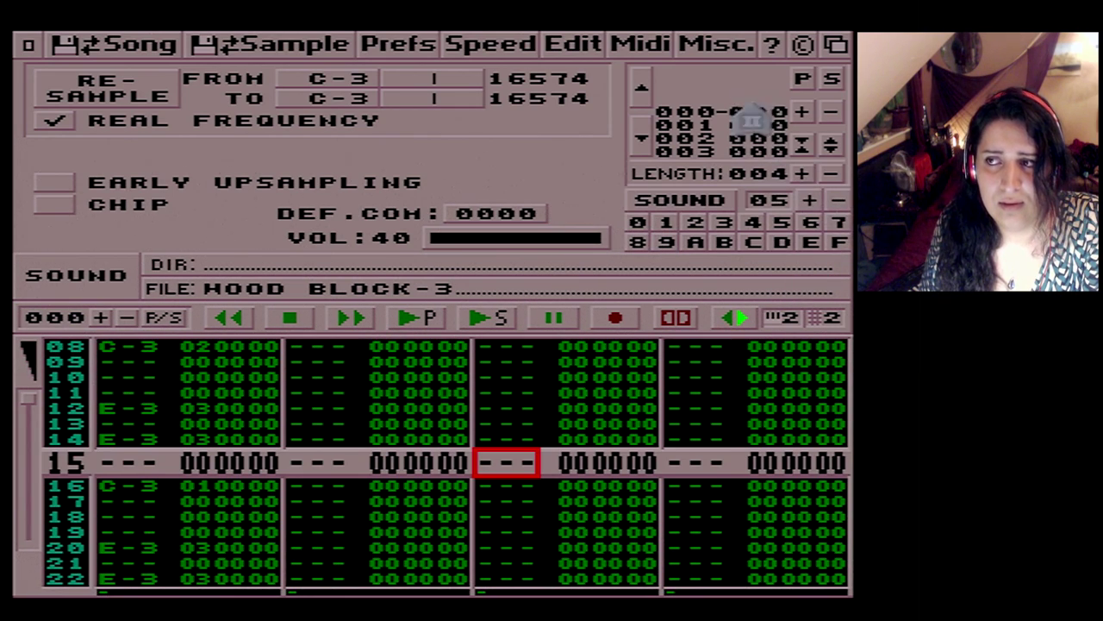
{"action": "left_click", "coordinate": [100, 319]}
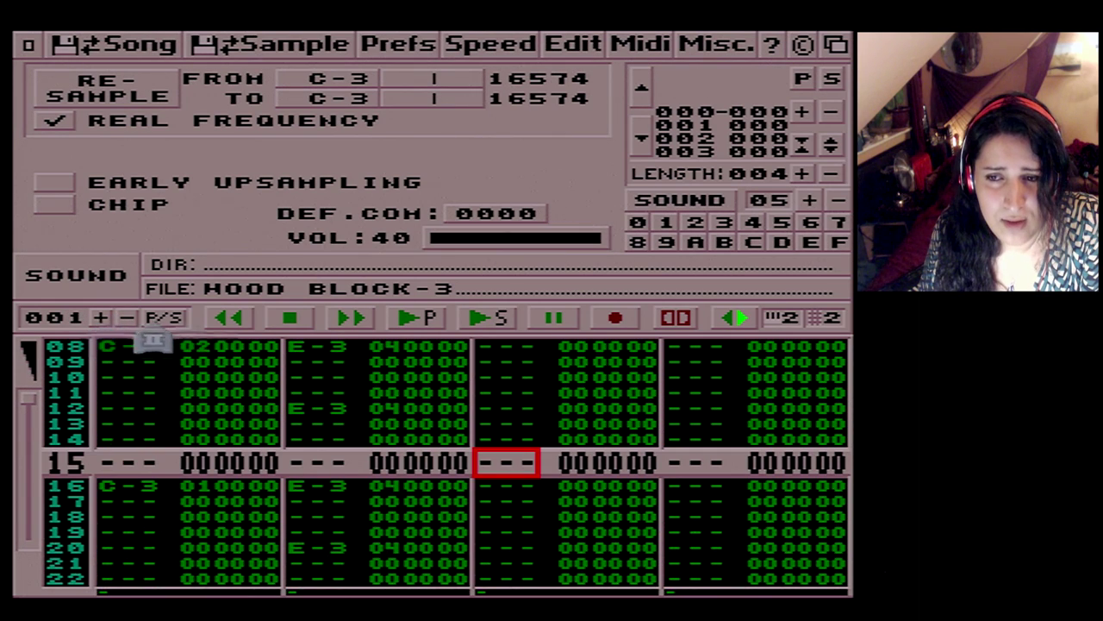
{"action": "left_click", "coordinate": [431, 319]}
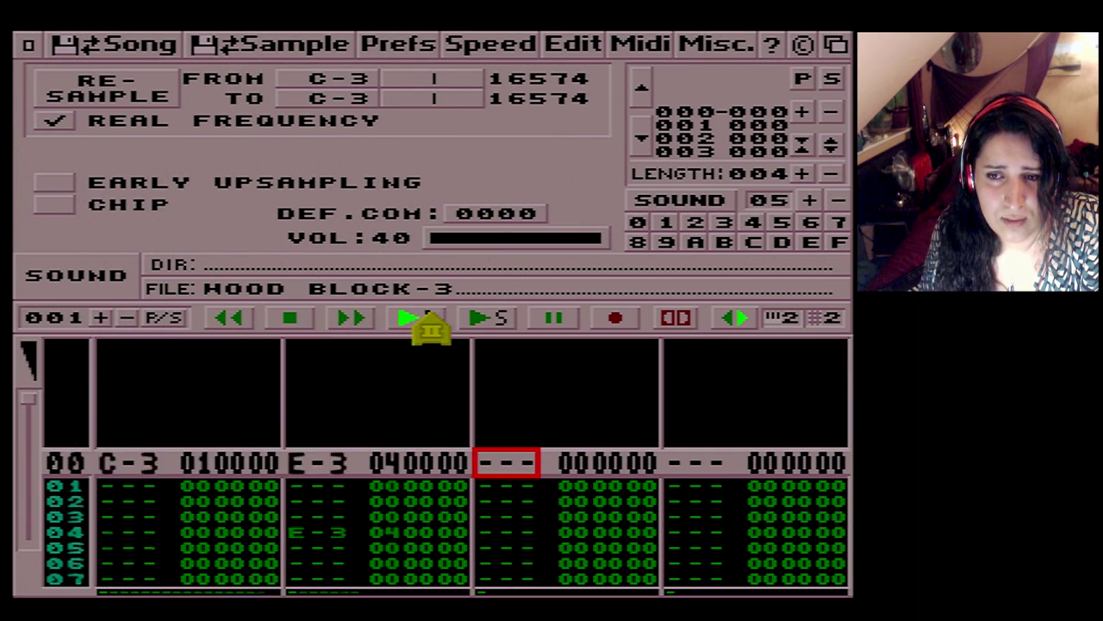
{"action": "left_click", "coordinate": [293, 328]}
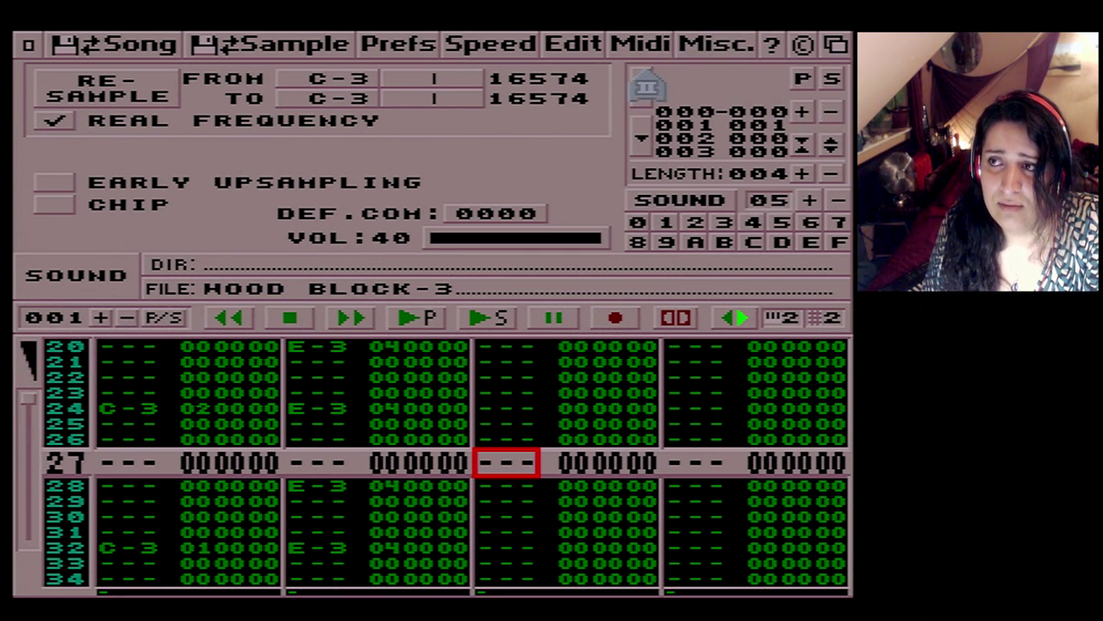
Step: Compare song playback with pattern playback on pattern 000, stop, and flip through the neighbouring patterns
{"action": "left_click", "coordinate": [487, 331]}
{"action": "left_click", "coordinate": [418, 331]}
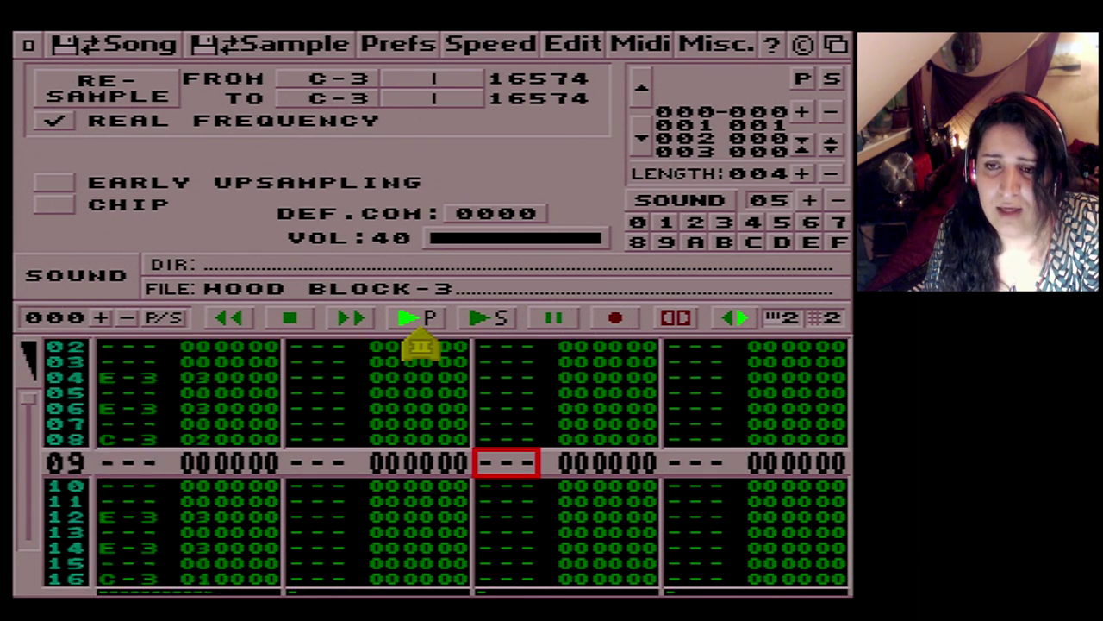
{"action": "left_click", "coordinate": [291, 321]}
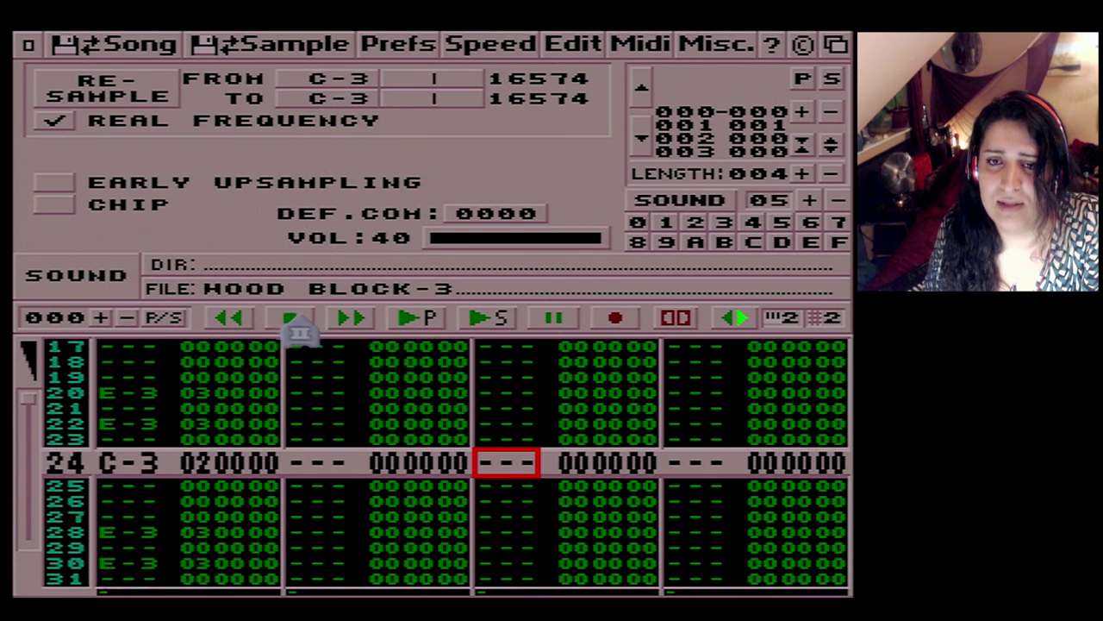
{"action": "left_click", "coordinate": [100, 319]}
{"action": "left_click", "coordinate": [127, 318]}
{"action": "left_click", "coordinate": [127, 318]}
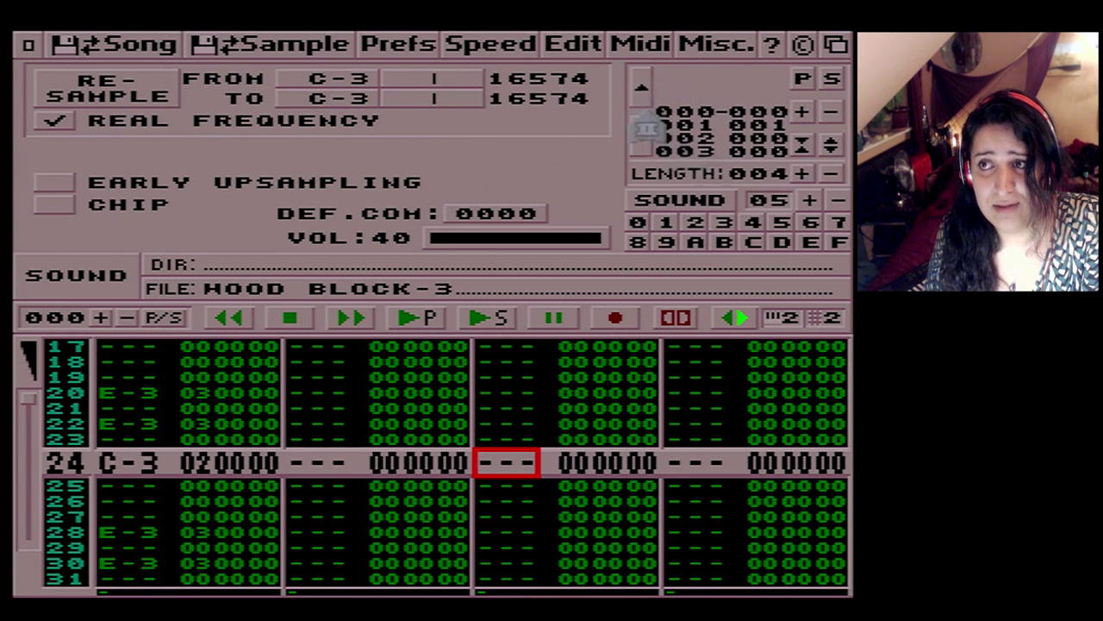
Step: Play the song through its positions, stop it, and assign pattern 002 to song position 002
{"action": "left_click", "coordinate": [488, 324]}
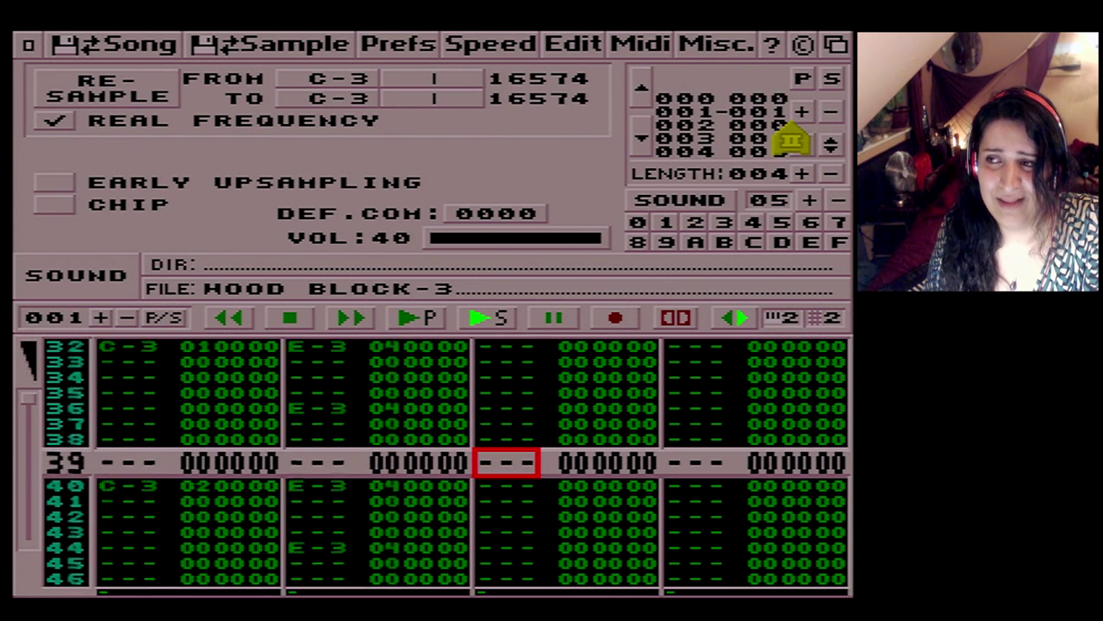
{"action": "left_click", "coordinate": [226, 321]}
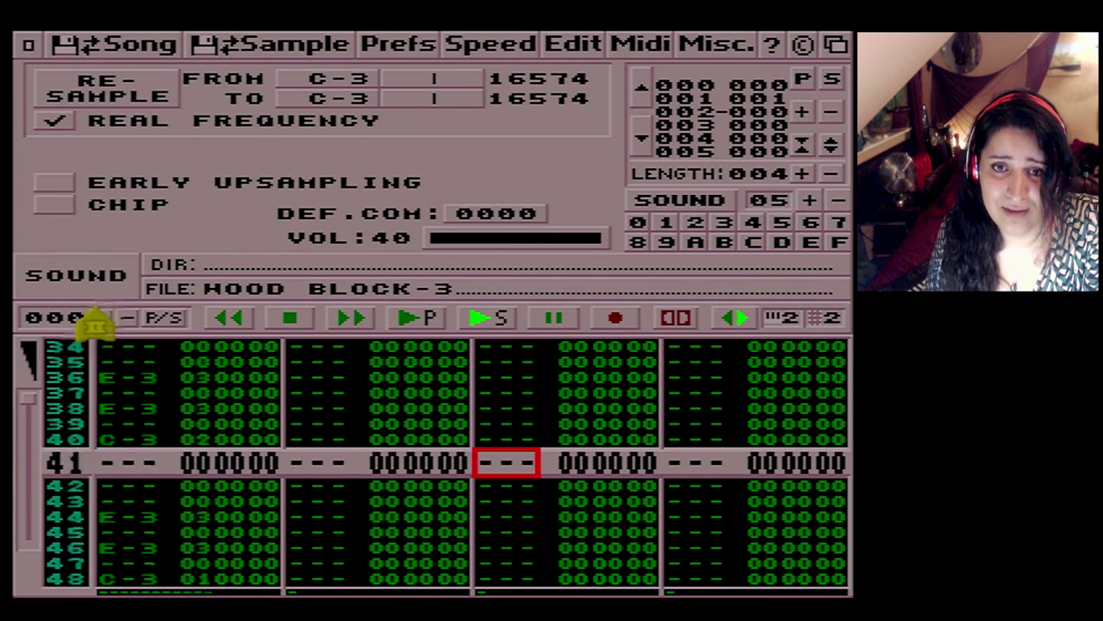
{"action": "left_click", "coordinate": [291, 320]}
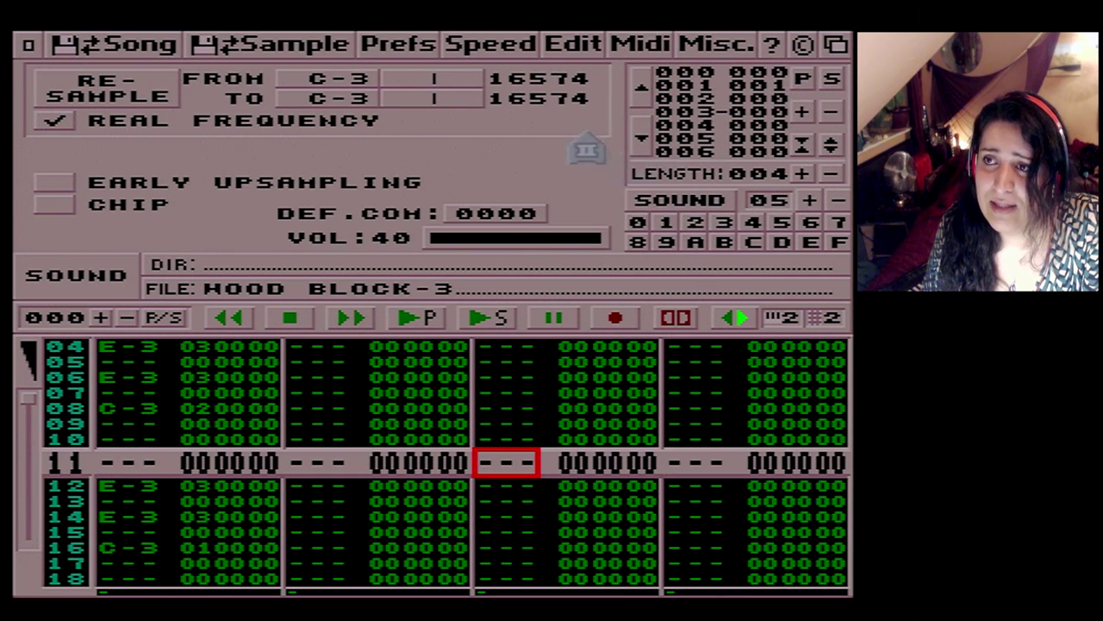
{"action": "left_click", "coordinate": [638, 90]}
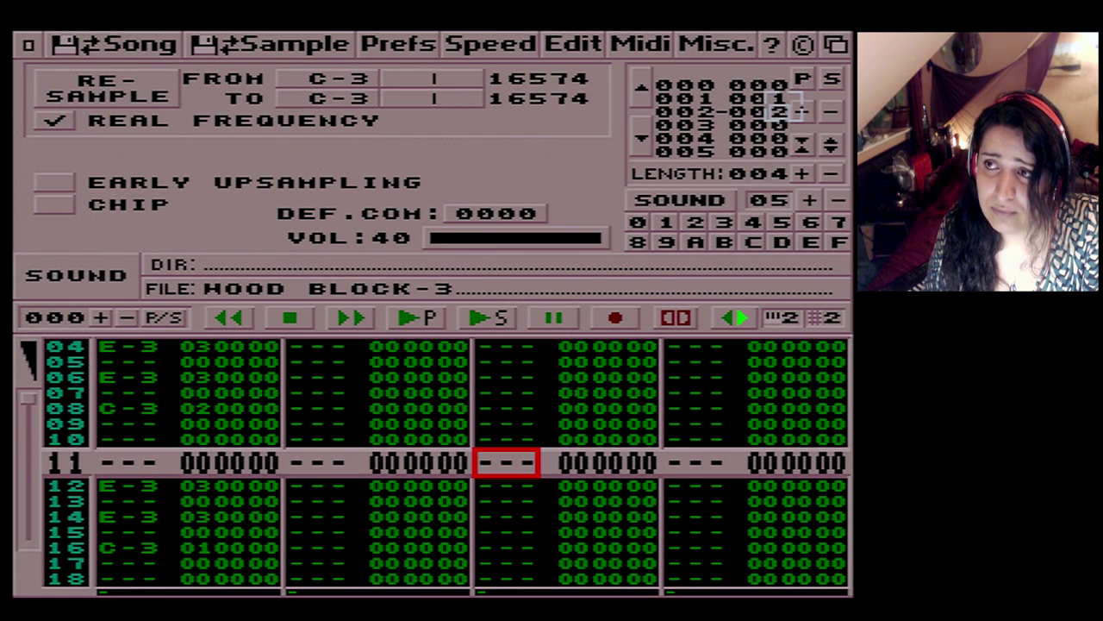
Step: Play the song from position 002, assign pattern 002 to position 003, and play the song from position 000
{"action": "left_click", "coordinate": [475, 319]}
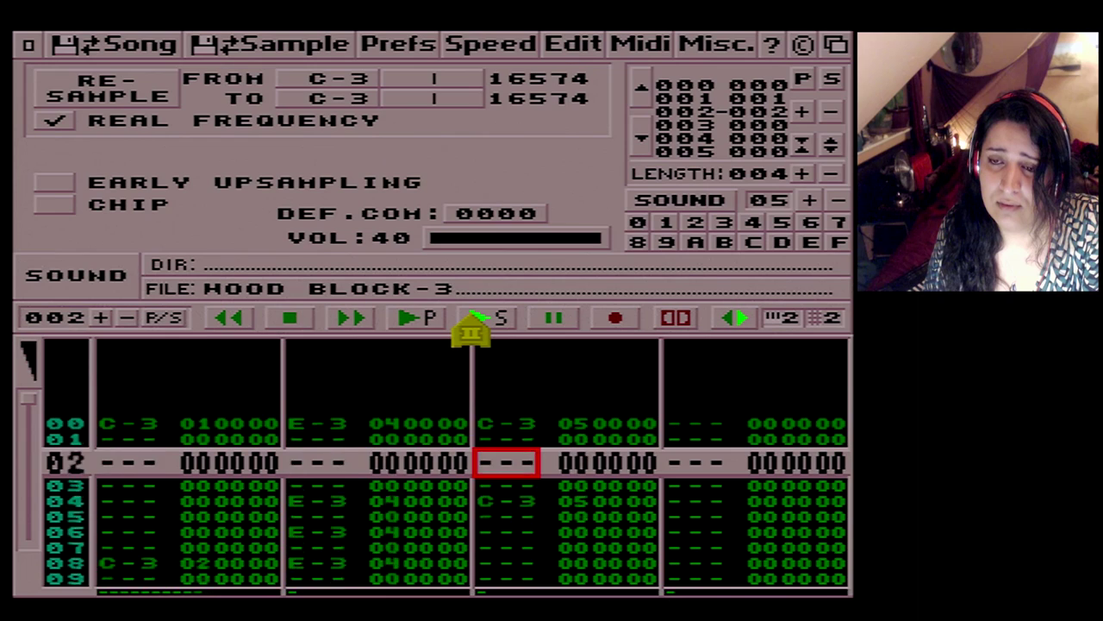
{"action": "left_click", "coordinate": [554, 319]}
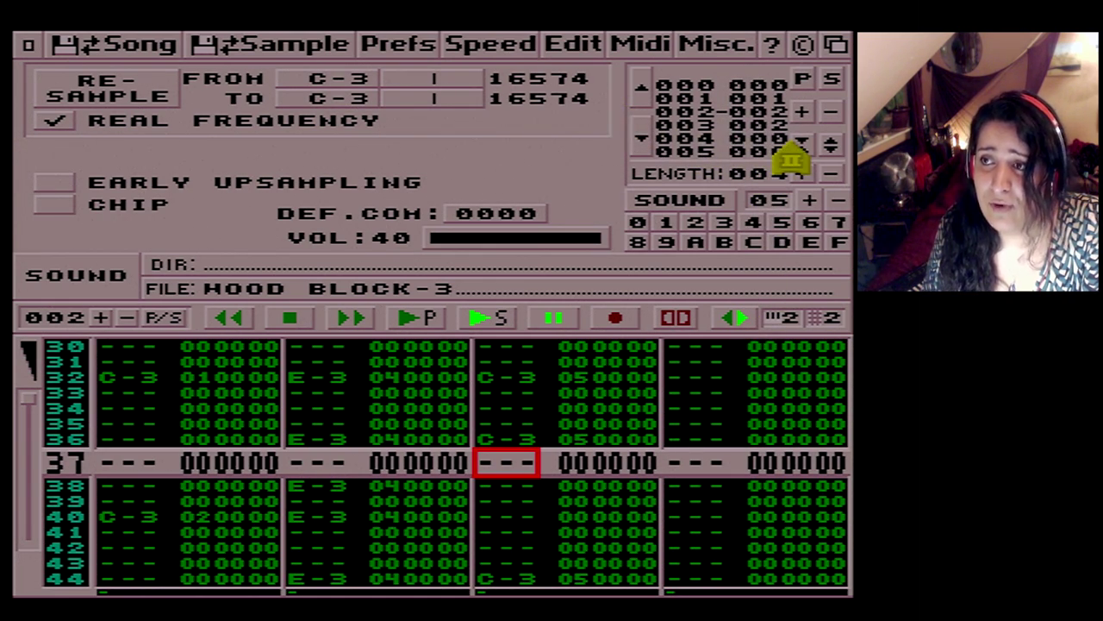
{"action": "left_click", "coordinate": [640, 87]}
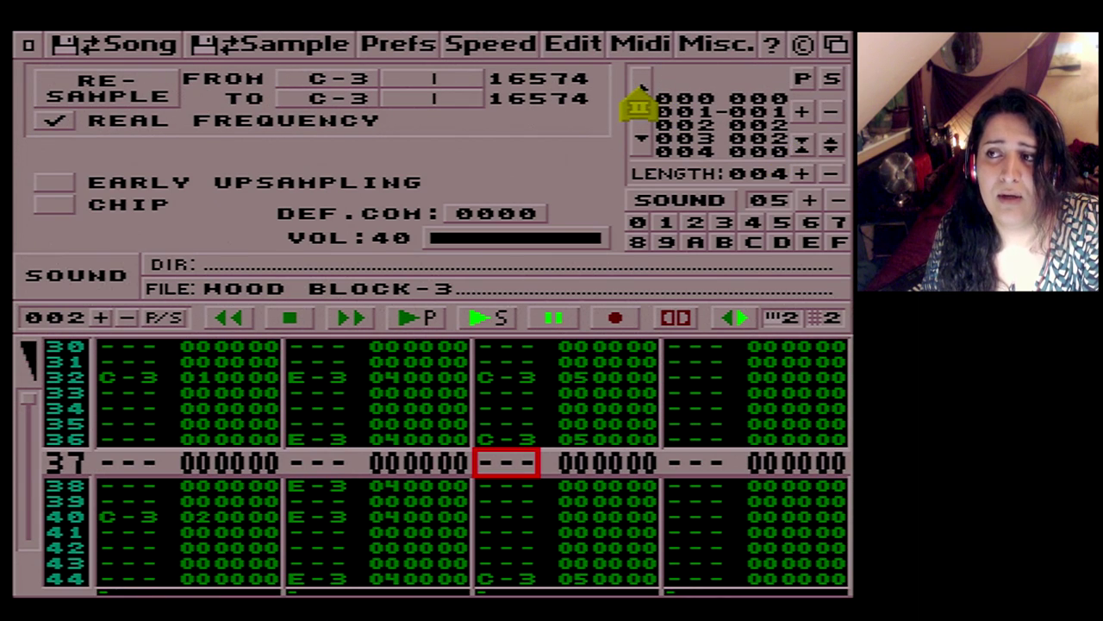
{"action": "left_click", "coordinate": [479, 318]}
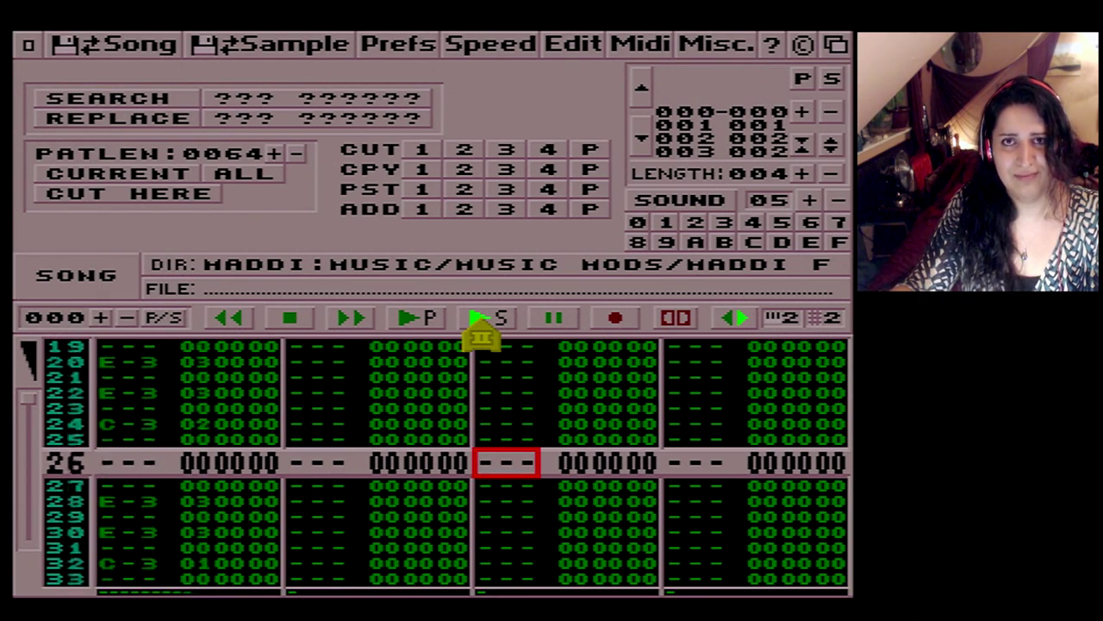
Step: Extend the song length to 005 and assign pattern 001 to song position 004
{"action": "left_click", "coordinate": [803, 175]}
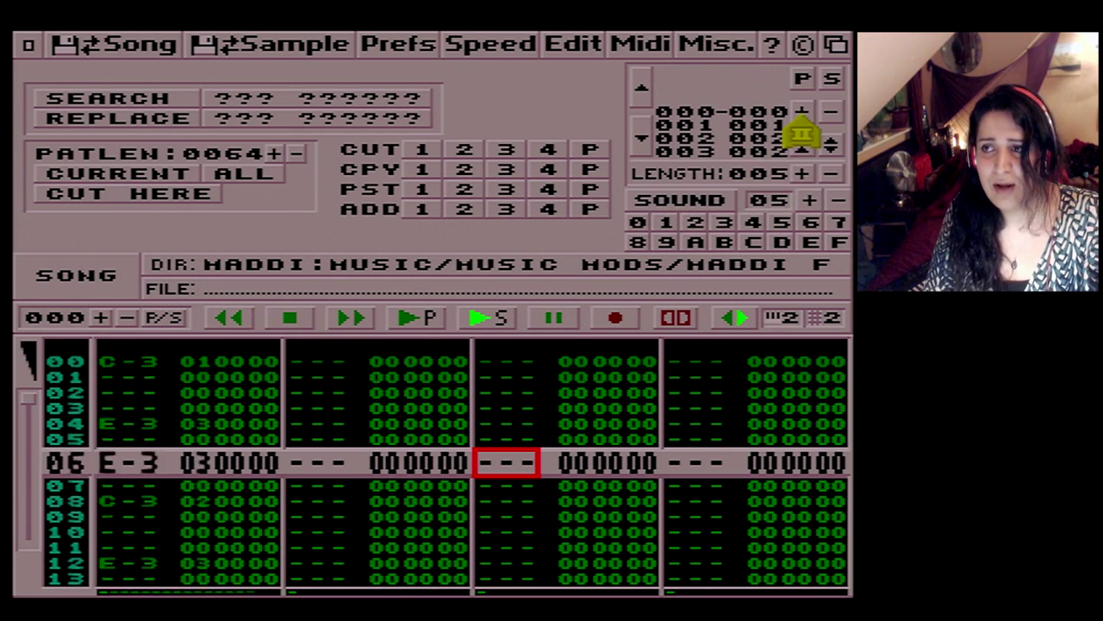
{"action": "left_click", "coordinate": [289, 318]}
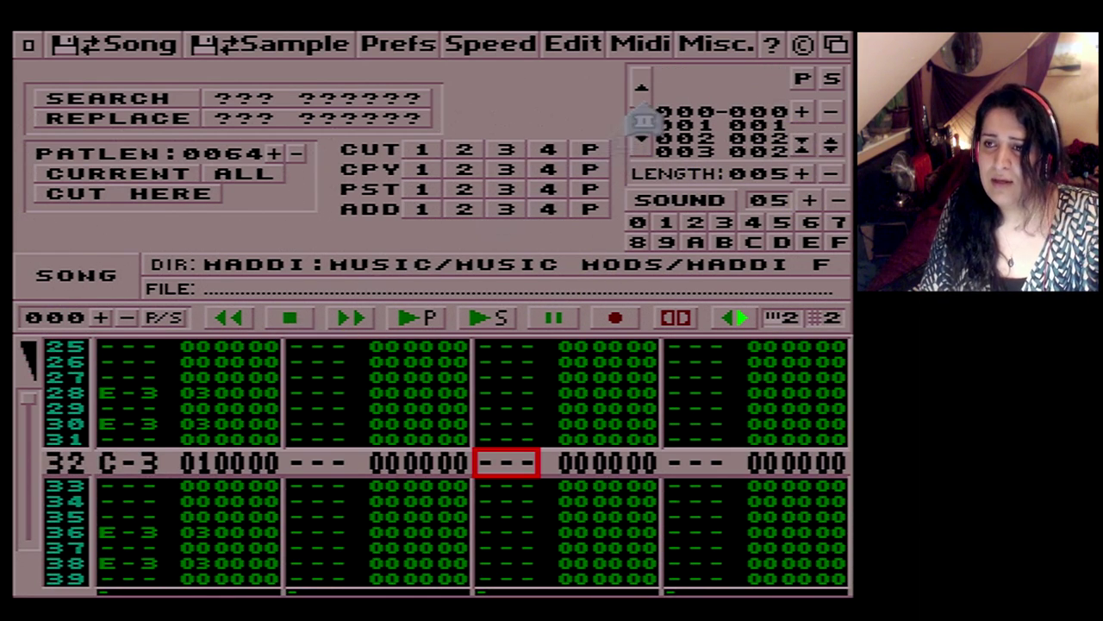
{"action": "left_click", "coordinate": [638, 145]}
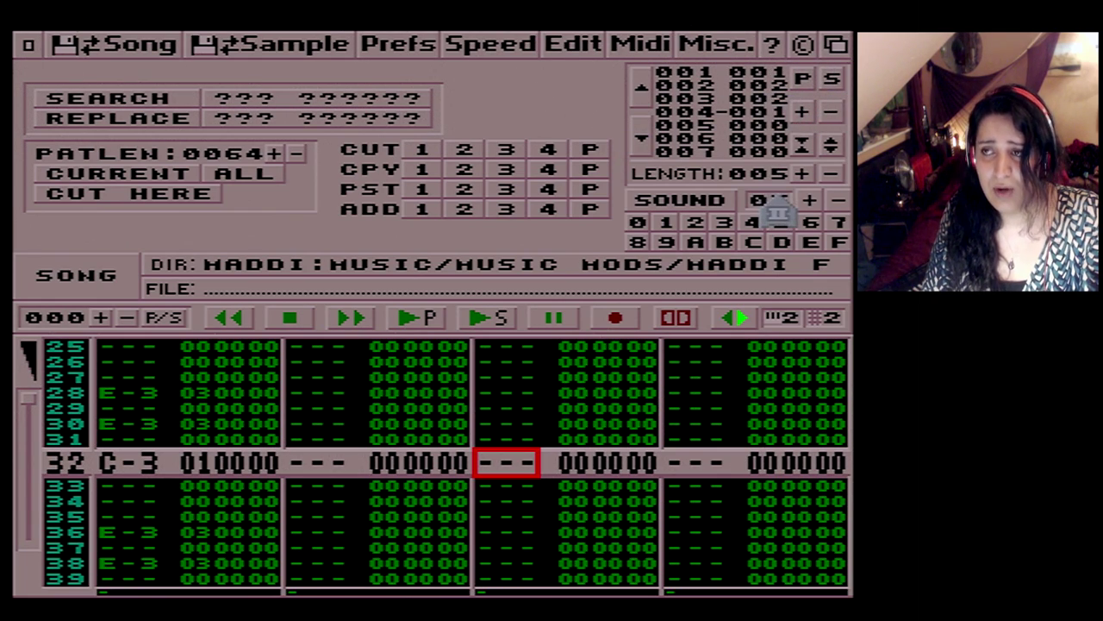
{"action": "left_click", "coordinate": [639, 90]}
{"action": "left_click", "coordinate": [639, 95]}
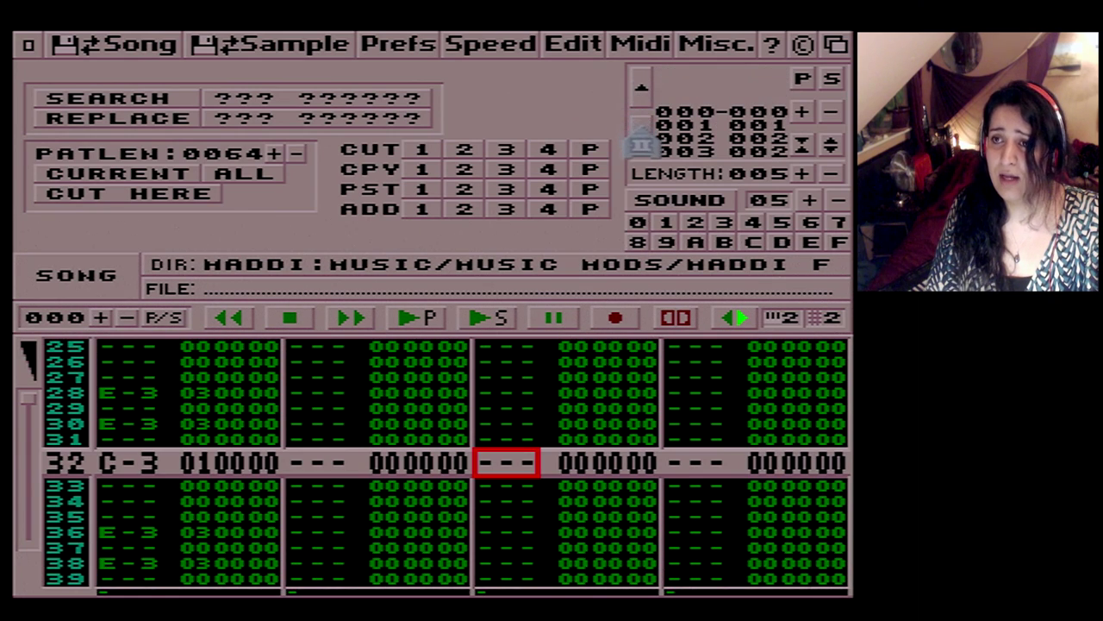
Step: Play the song from position 002, stop it, and step back through the pattern numbers
{"action": "left_click", "coordinate": [639, 94]}
{"action": "left_click", "coordinate": [497, 330]}
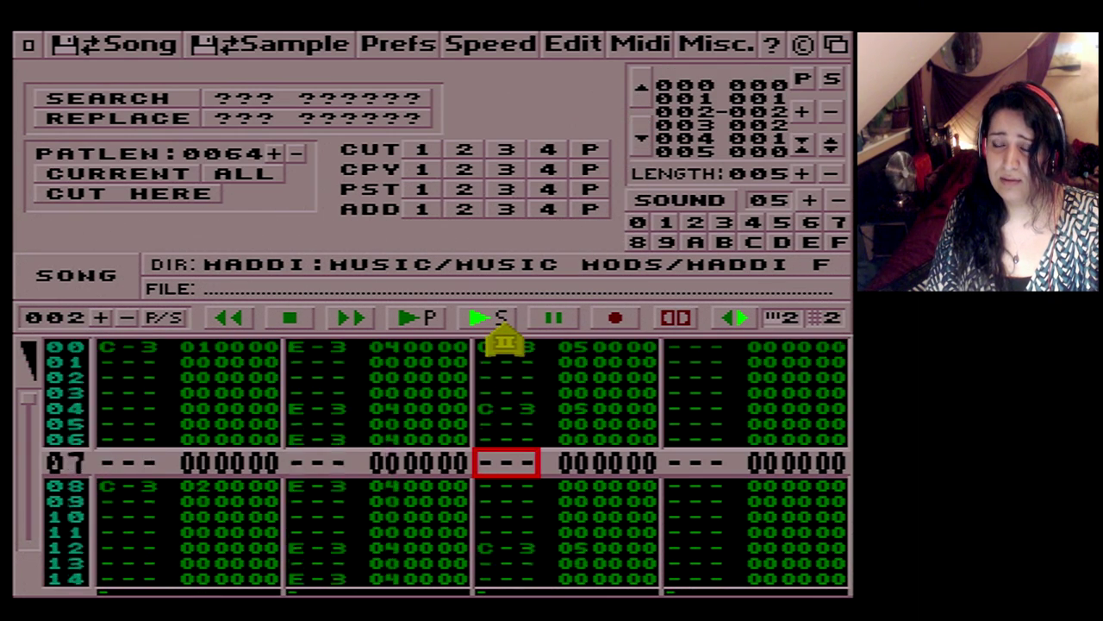
{"action": "key", "text": "space"}
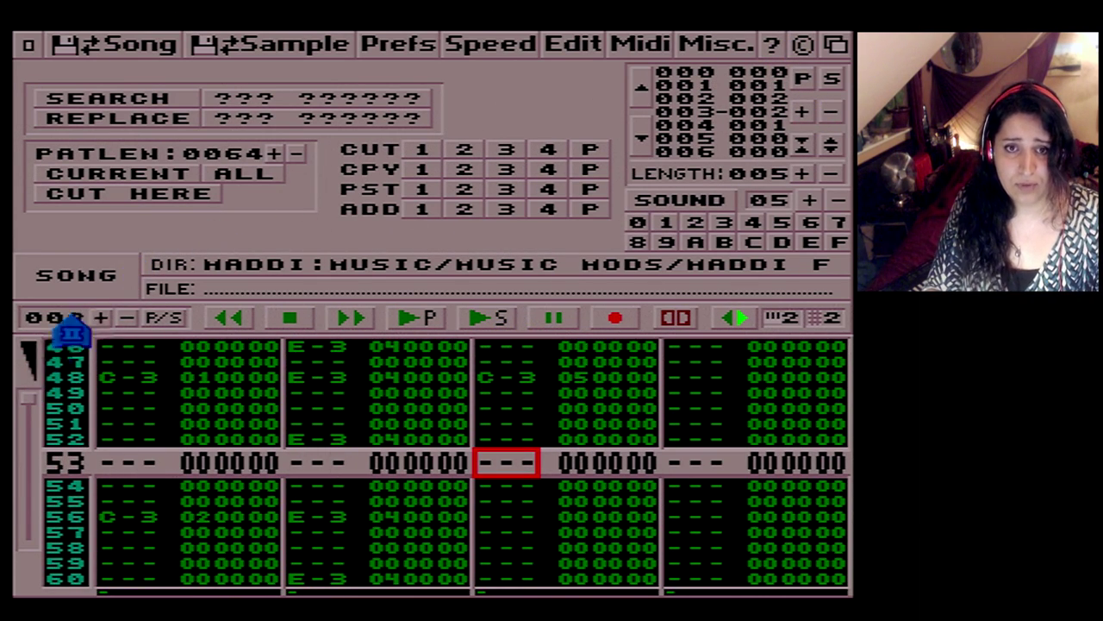
{"action": "left_click", "coordinate": [121, 319]}
{"action": "left_click", "coordinate": [120, 318]}
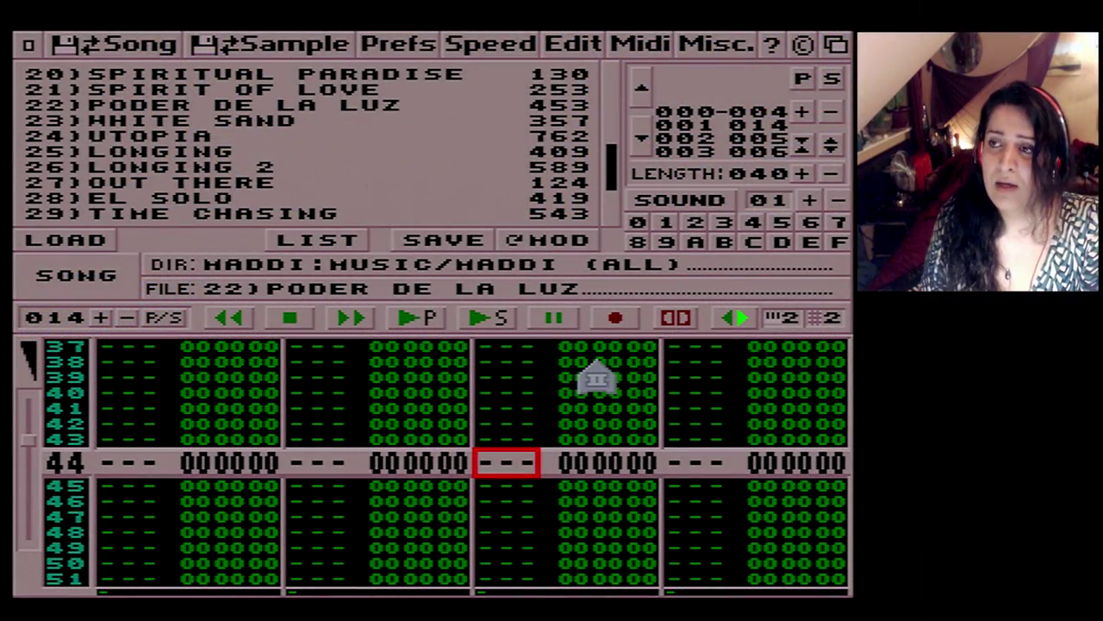
Step: Play the loaded song from position 000, stop it, and step forward through its patterns to 021
{"action": "left_click", "coordinate": [498, 324]}
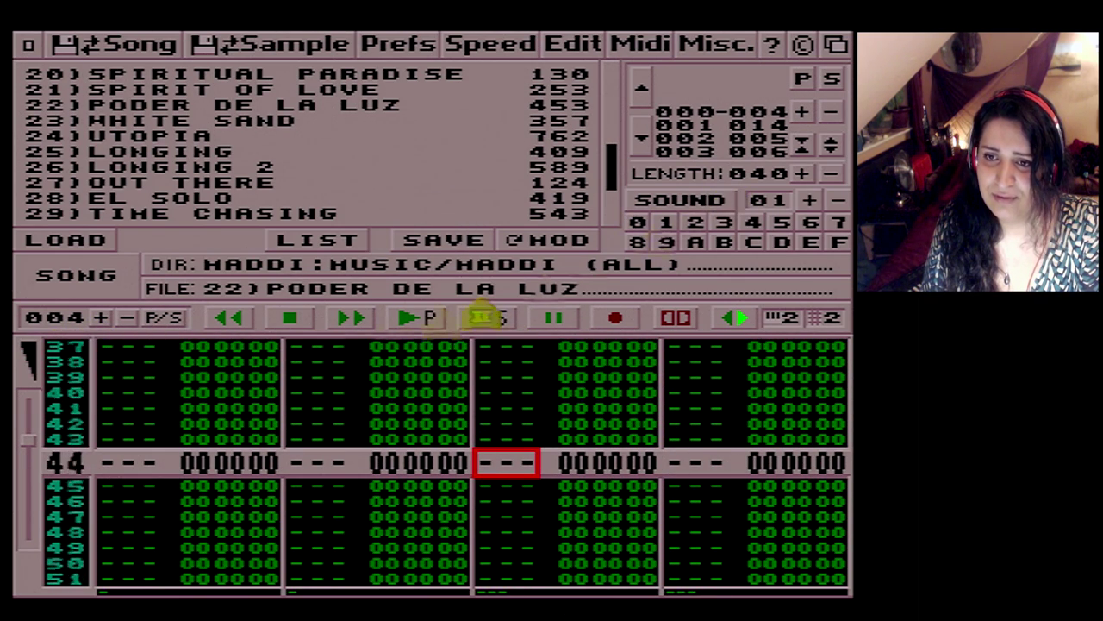
{"action": "left_click", "coordinate": [290, 318]}
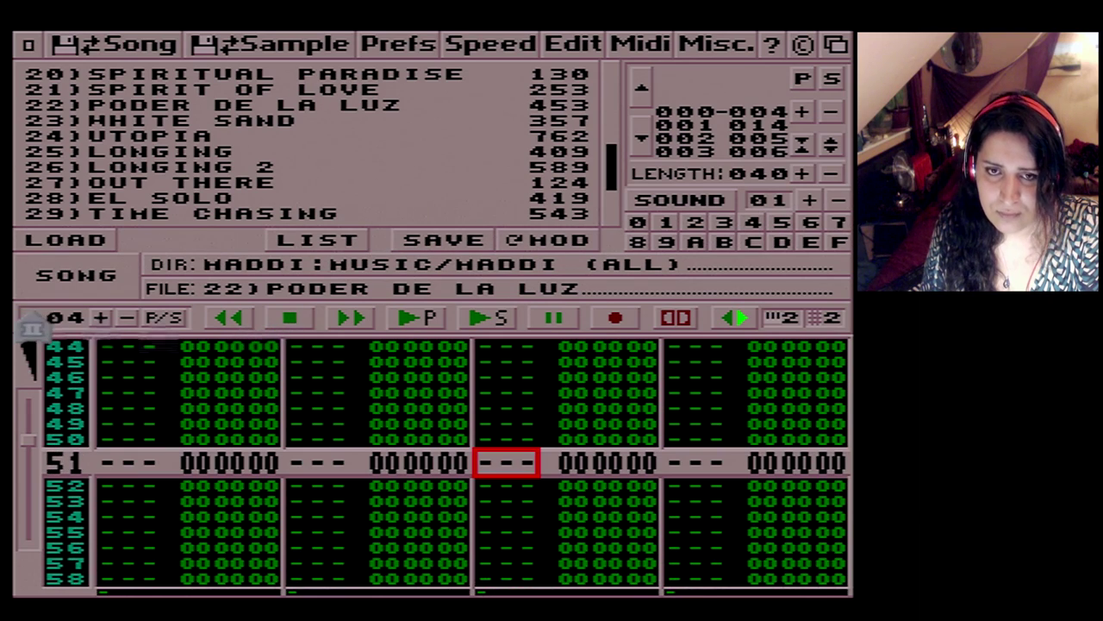
{"action": "left_click", "coordinate": [101, 318]}
{"action": "left_click", "coordinate": [101, 318]}
{"action": "left_click", "coordinate": [101, 318]}
{"action": "left_click", "coordinate": [100, 320]}
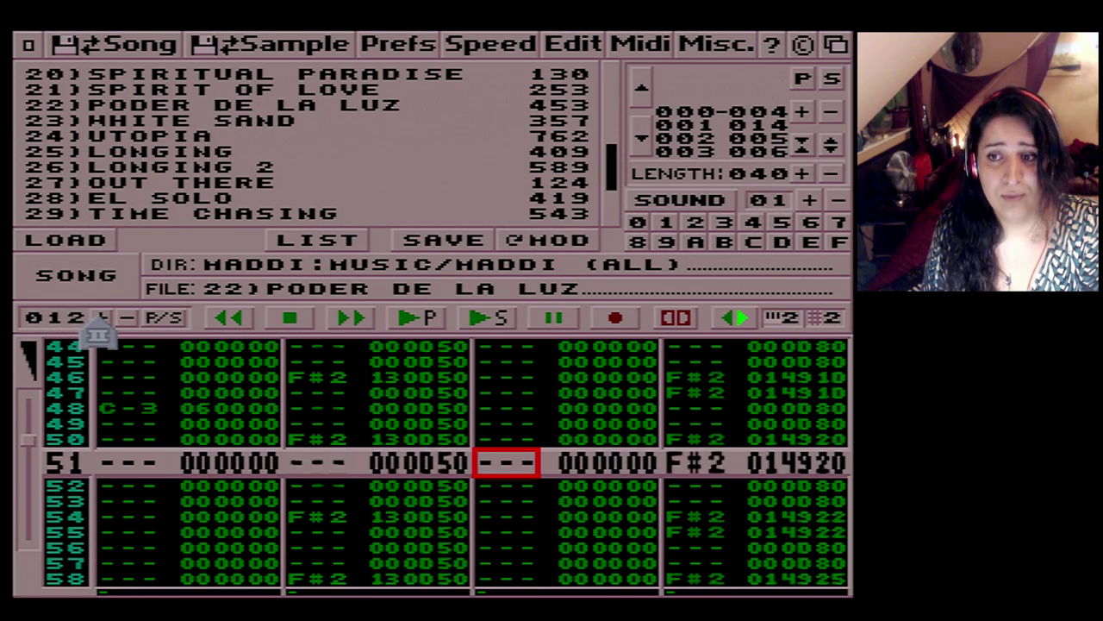
{"action": "left_click", "coordinate": [101, 320]}
{"action": "left_click", "coordinate": [101, 320]}
{"action": "left_click", "coordinate": [101, 320]}
{"action": "left_click", "coordinate": [101, 321]}
{"action": "left_click", "coordinate": [101, 320]}
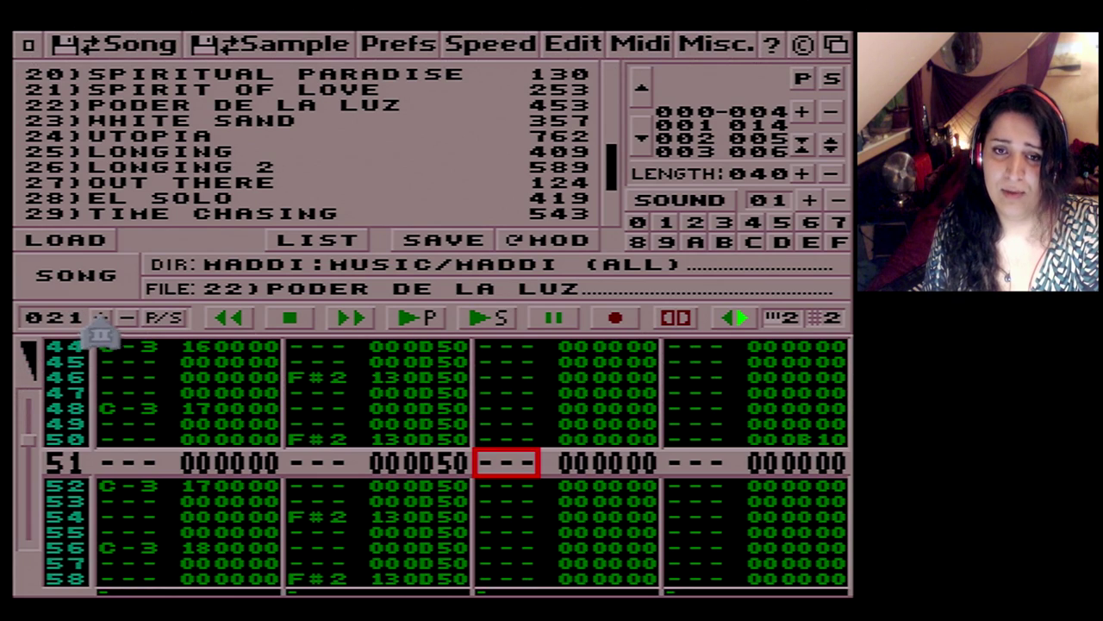
Step: Step back through the patterns to 000, and play that pattern briefly before stopping it
{"action": "left_click", "coordinate": [127, 321]}
{"action": "left_click", "coordinate": [127, 321]}
{"action": "left_click", "coordinate": [127, 321]}
{"action": "left_click", "coordinate": [127, 321]}
{"action": "left_click", "coordinate": [127, 319]}
{"action": "left_click", "coordinate": [126, 319]}
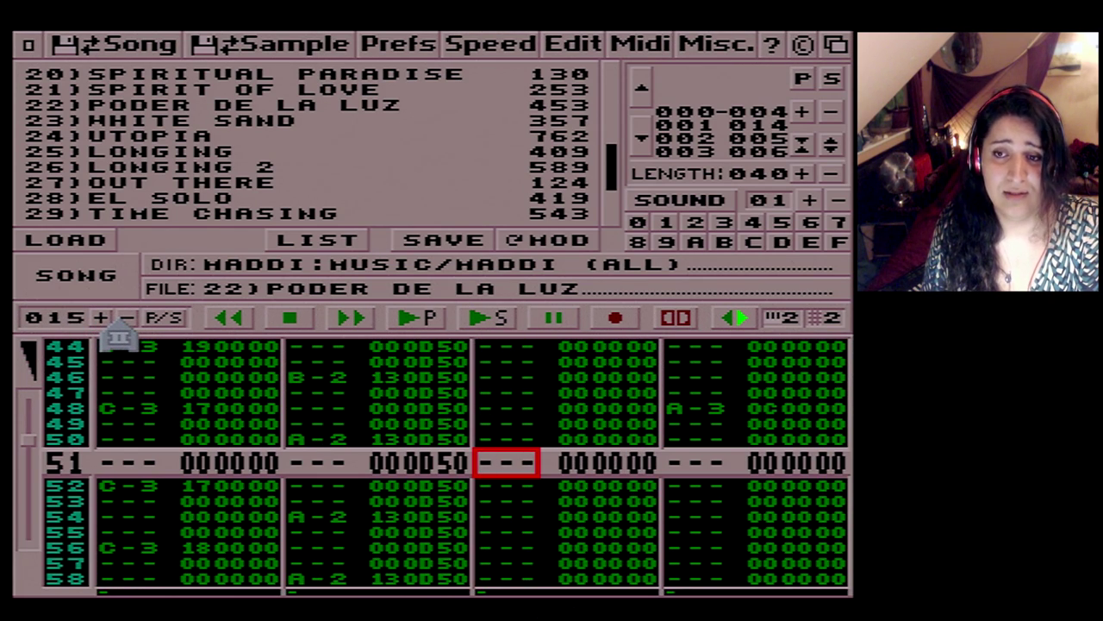
{"action": "left_click", "coordinate": [127, 319]}
{"action": "left_click", "coordinate": [127, 319]}
{"action": "left_click", "coordinate": [127, 319]}
{"action": "left_click", "coordinate": [127, 319]}
{"action": "left_click", "coordinate": [127, 319]}
{"action": "left_click", "coordinate": [127, 319]}
{"action": "left_click", "coordinate": [126, 319]}
{"action": "left_click", "coordinate": [127, 319]}
{"action": "left_click", "coordinate": [127, 319]}
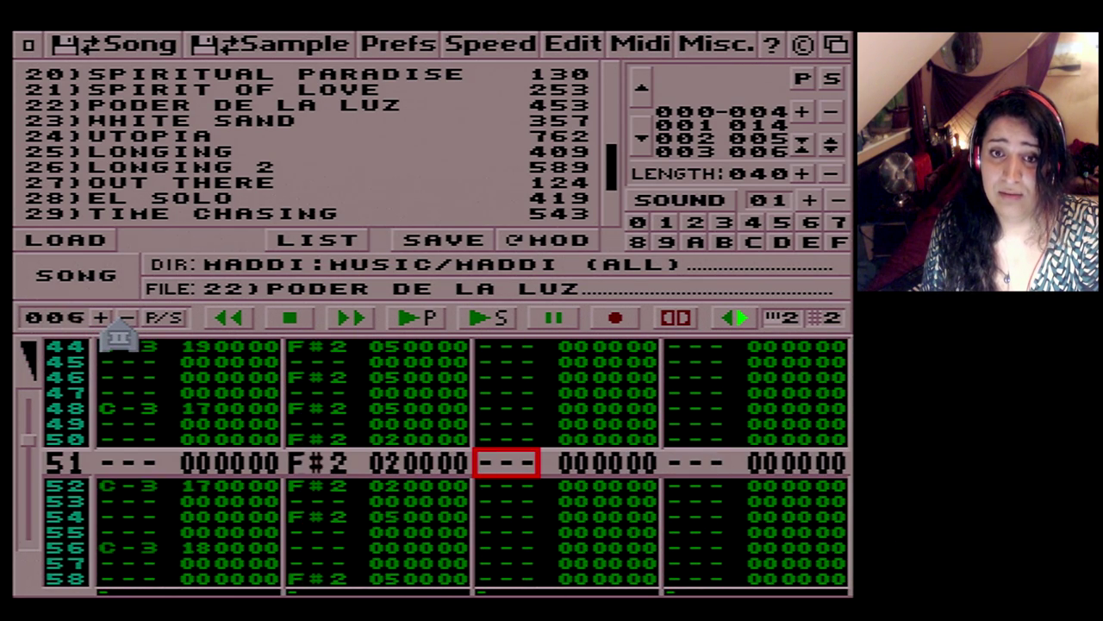
{"action": "left_click", "coordinate": [127, 319]}
{"action": "left_click", "coordinate": [127, 319]}
{"action": "left_click", "coordinate": [126, 320]}
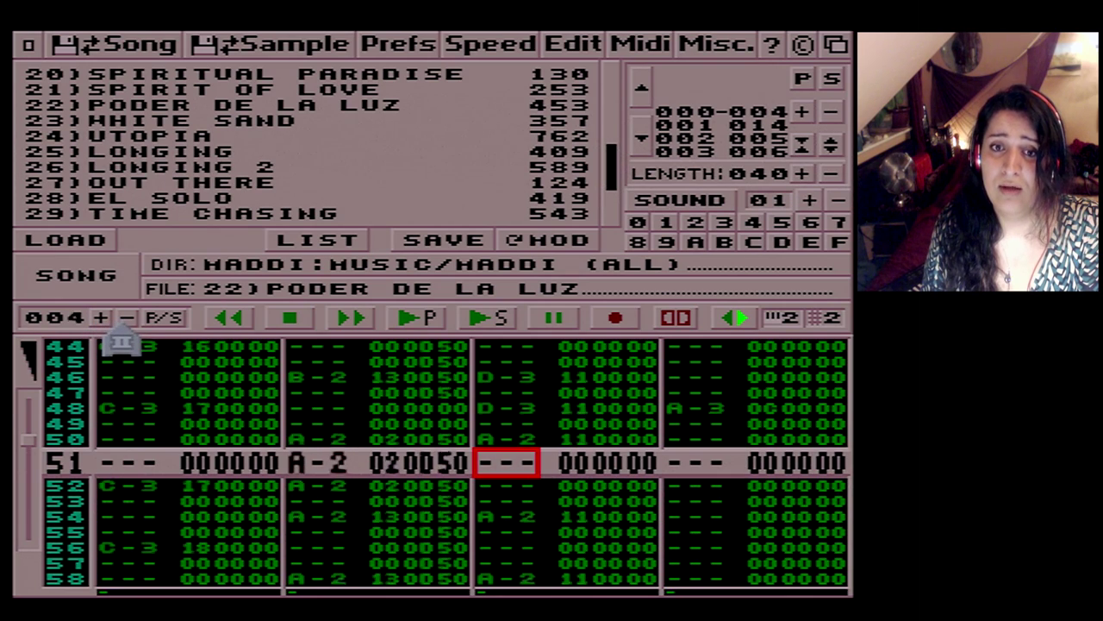
{"action": "left_click", "coordinate": [127, 320]}
{"action": "left_click", "coordinate": [127, 320]}
{"action": "left_click", "coordinate": [127, 319]}
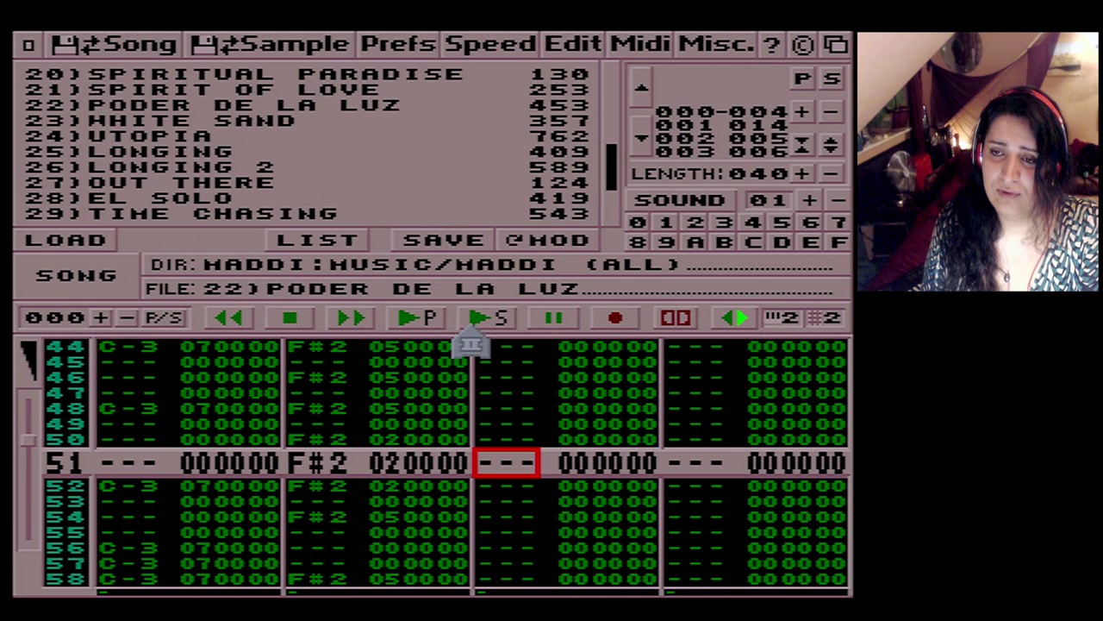
{"action": "left_click", "coordinate": [413, 321]}
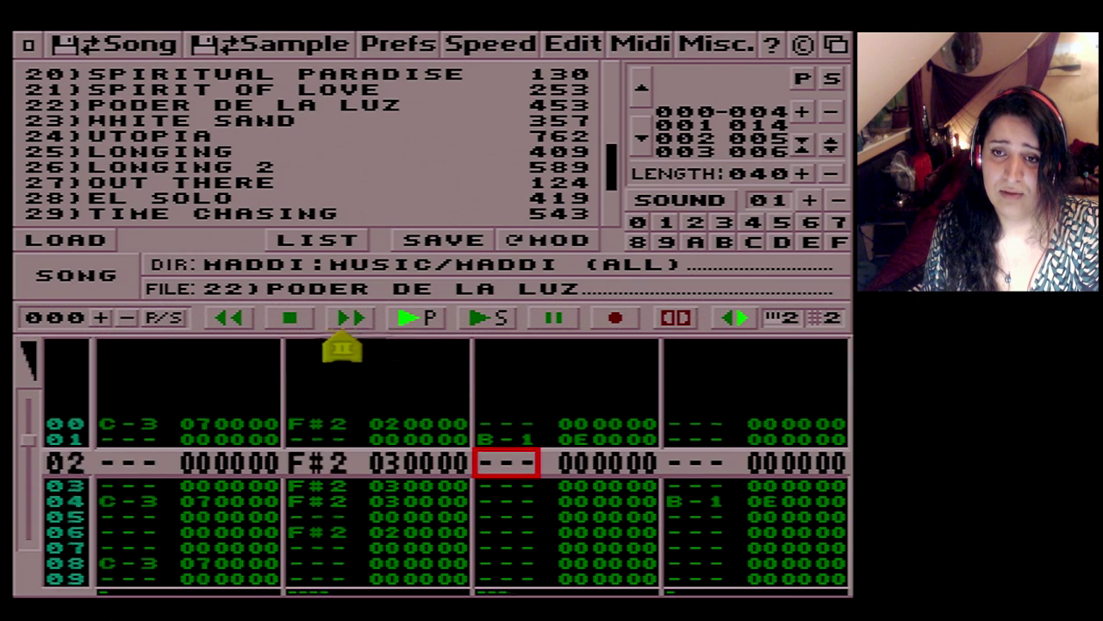
{"action": "left_click", "coordinate": [293, 321]}
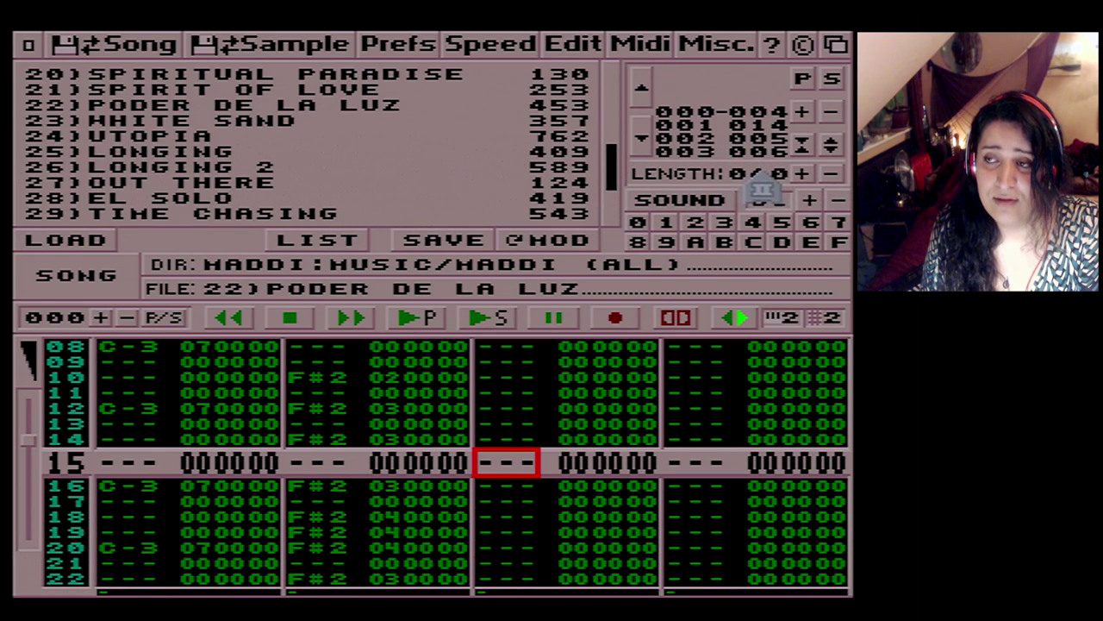
Step: Advance to song position 003 and play the song from there
{"action": "left_click", "coordinate": [642, 138]}
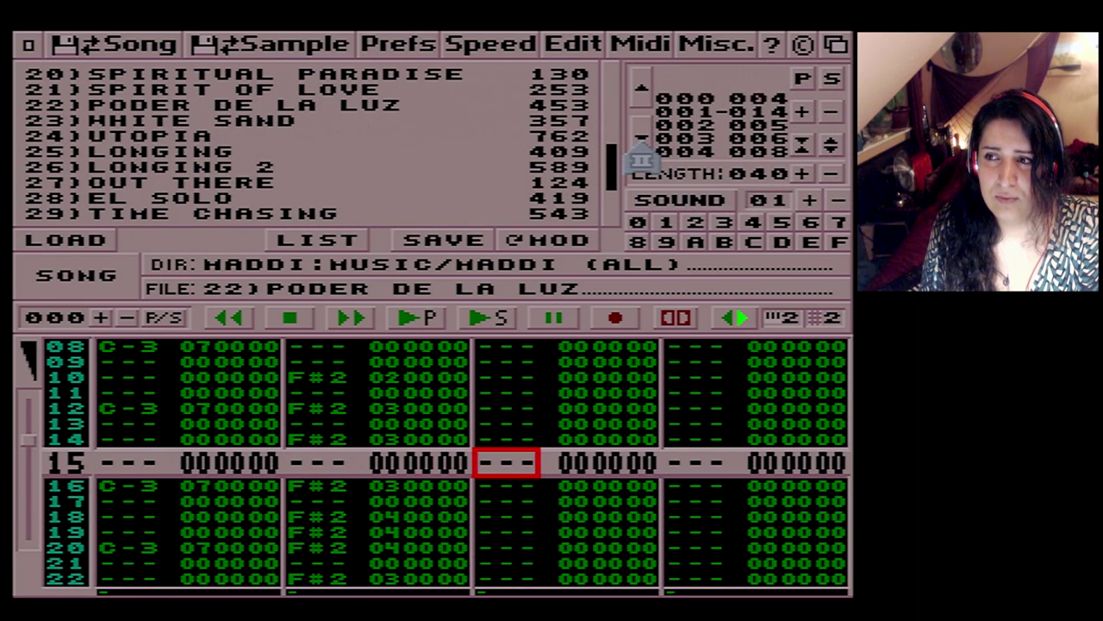
{"action": "left_click", "coordinate": [641, 138]}
{"action": "left_click", "coordinate": [641, 138]}
{"action": "left_click", "coordinate": [490, 319]}
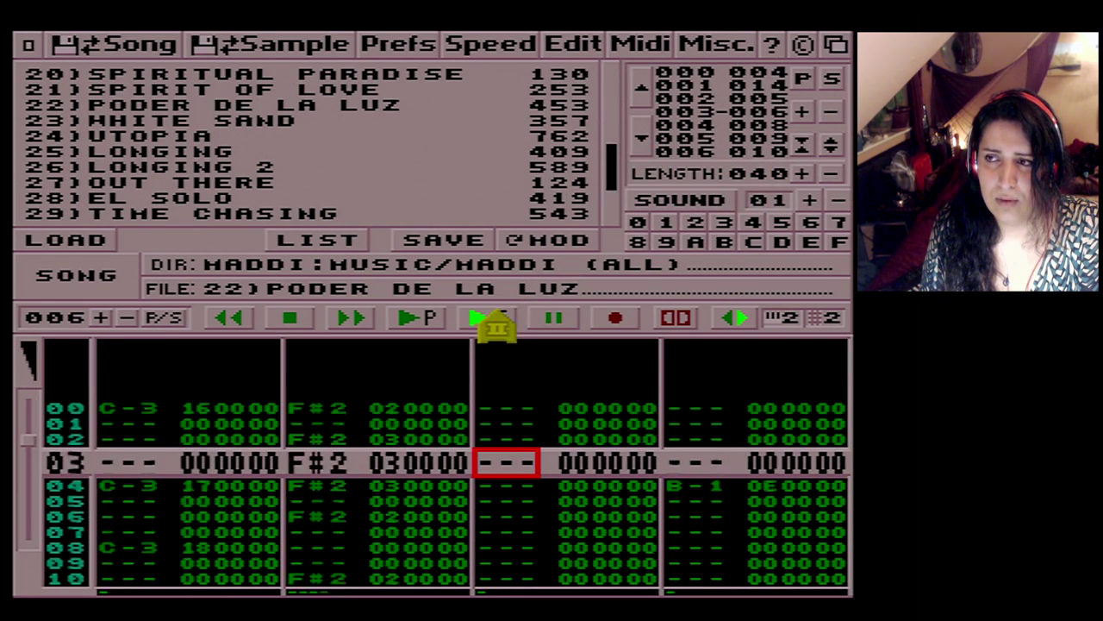
Step: Step forward through the song's position list to 014 to examine the pattern order
{"action": "left_click", "coordinate": [641, 140]}
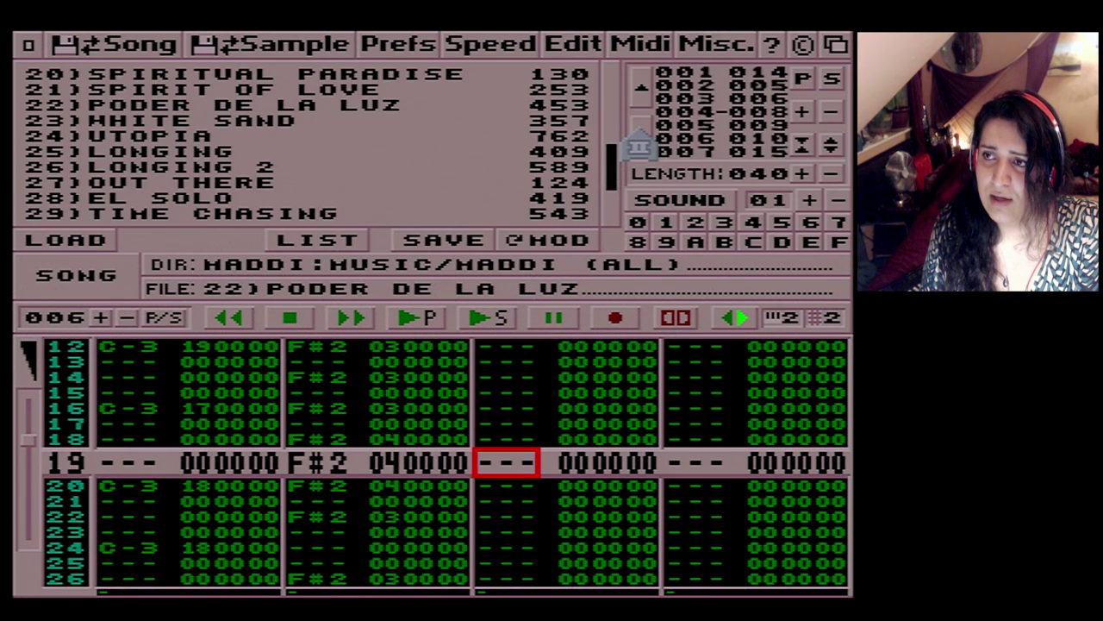
{"action": "left_click", "coordinate": [641, 139]}
{"action": "left_click", "coordinate": [642, 140]}
{"action": "left_click", "coordinate": [642, 139]}
{"action": "left_click", "coordinate": [641, 140]}
{"action": "left_click", "coordinate": [641, 140]}
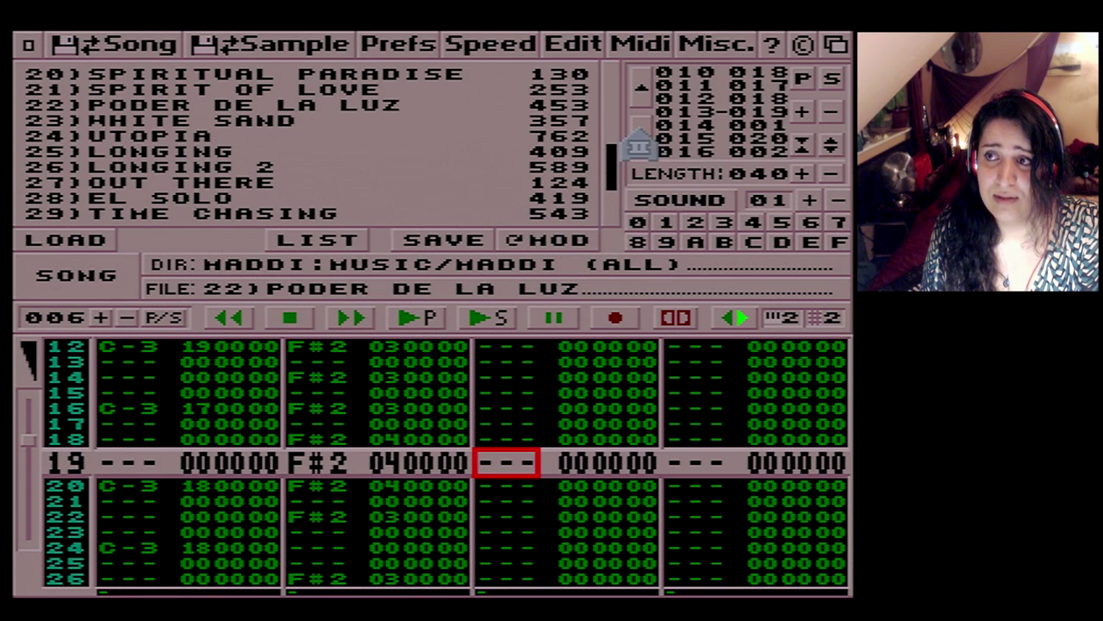
{"action": "left_click", "coordinate": [641, 140]}
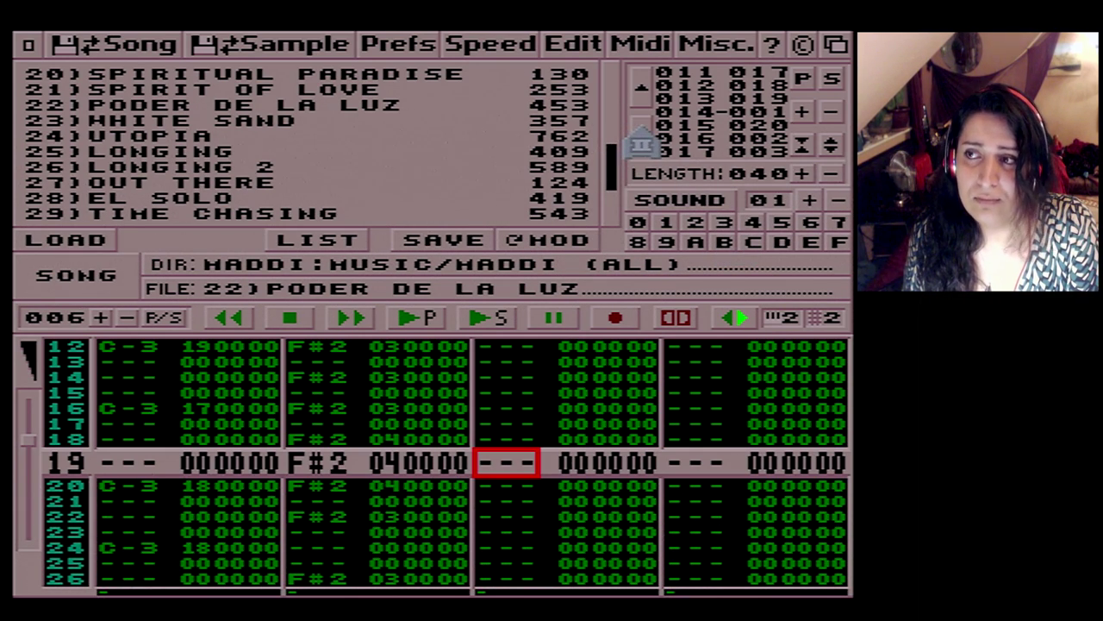
Step: Play the song from position 000 and select sound 01 during playback
{"action": "left_click_drag", "start_coordinate": [641, 144], "coordinate": [638, 116]}
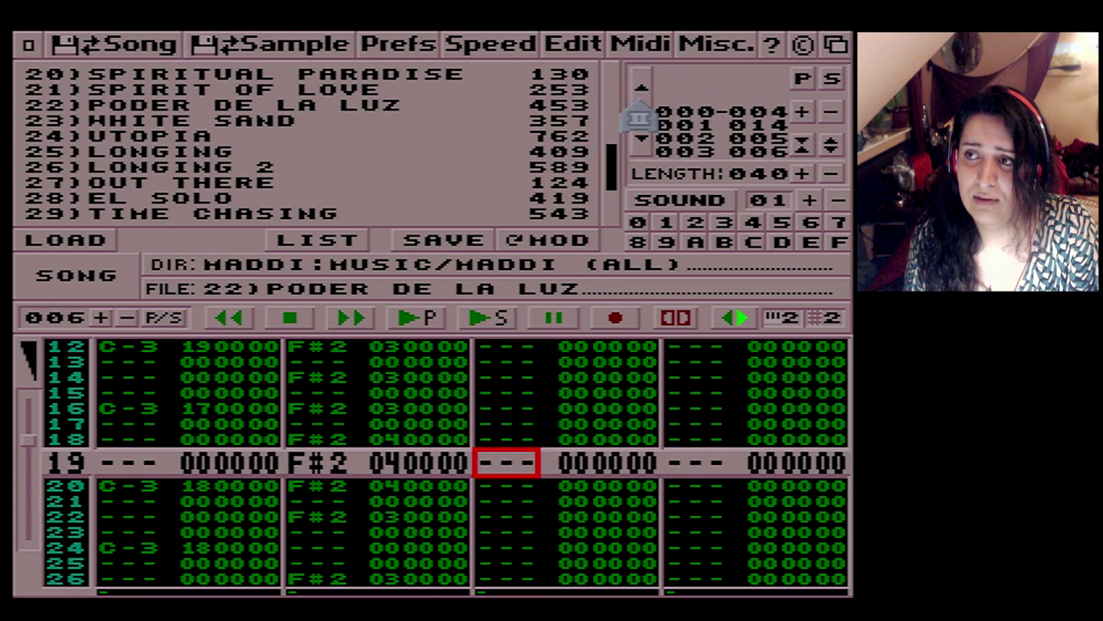
{"action": "left_click", "coordinate": [478, 319]}
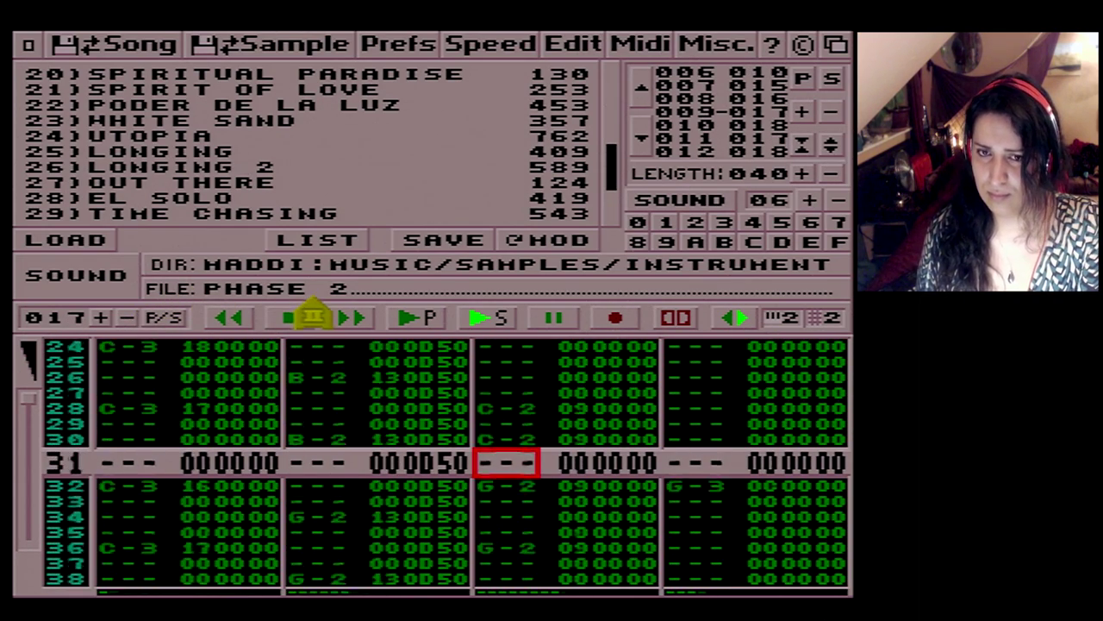
{"action": "left_click", "coordinate": [665, 224]}
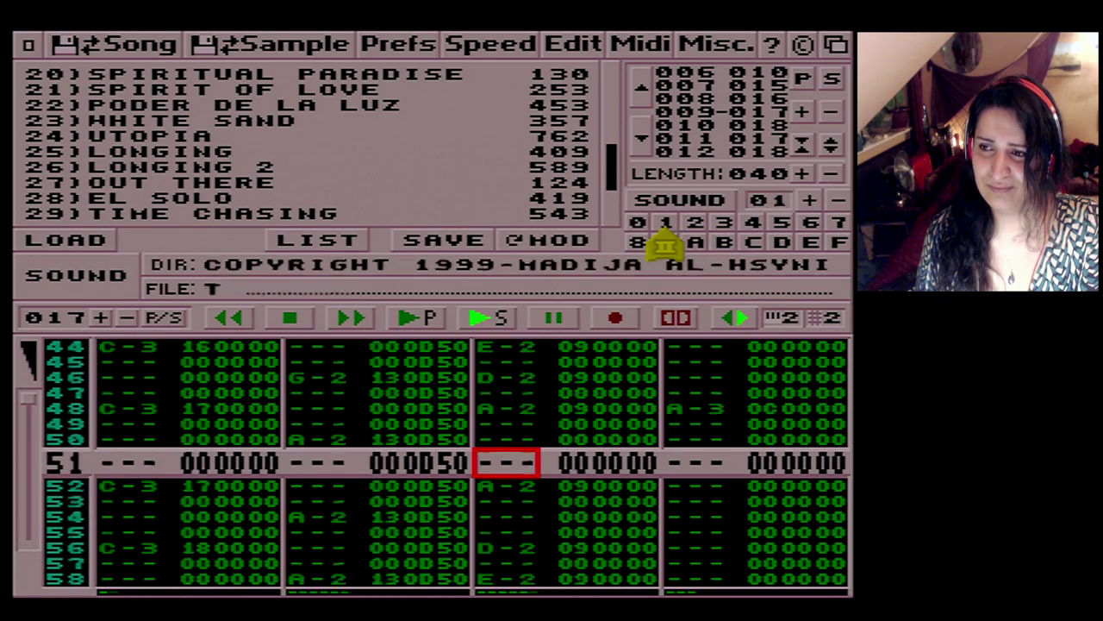